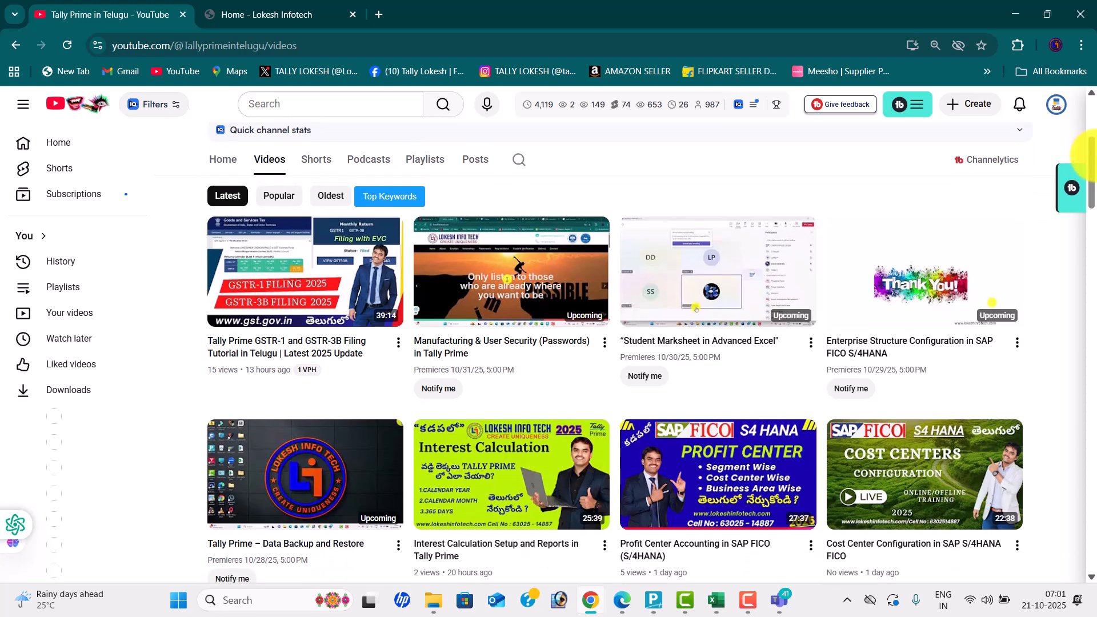
# - Scroll through the Tally Prime in Telugu channel's Videos list of recent uploads and premieres
pyautogui.moveTo(1093, 164); pyautogui.dragTo(1091, 131)
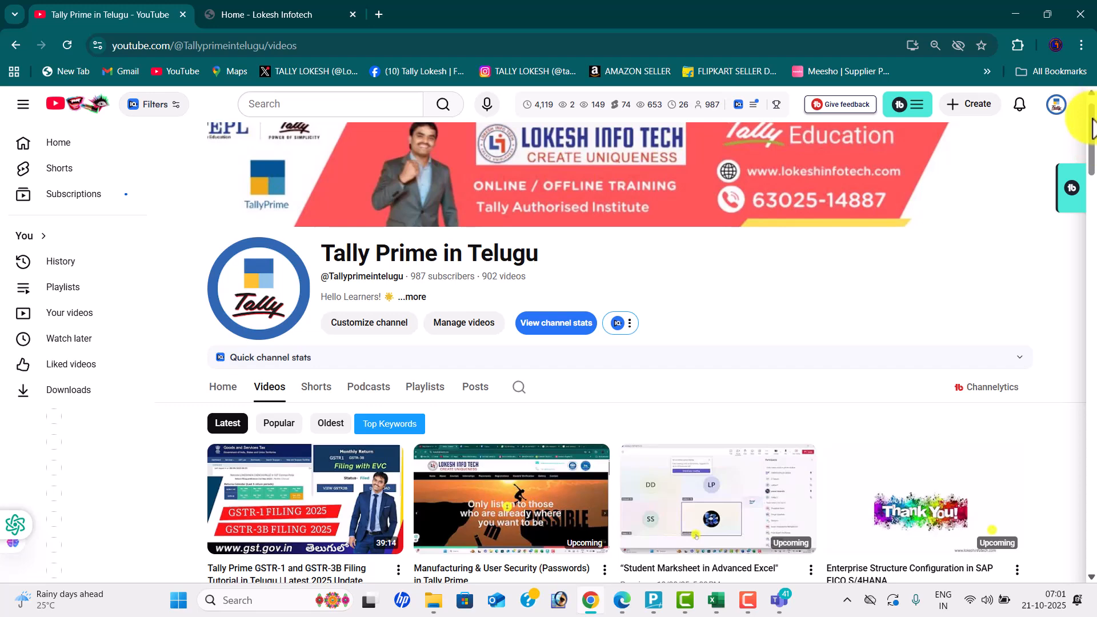
pyautogui.moveTo(1091, 112); pyautogui.dragTo(1092, 72)
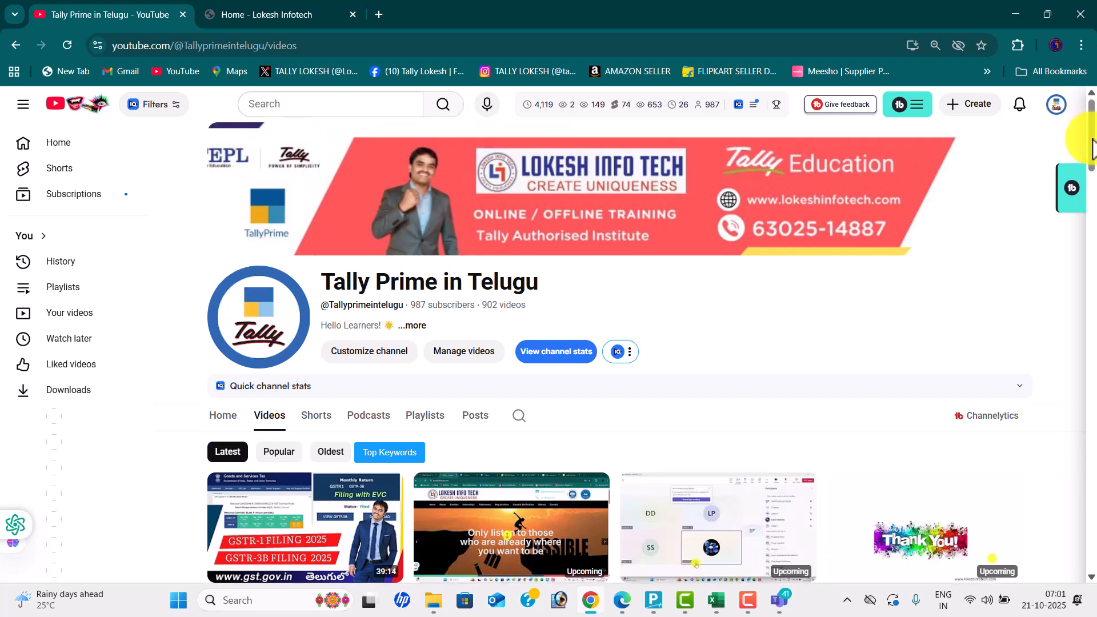
pyautogui.moveTo(1092, 146); pyautogui.dragTo(1092, 227)
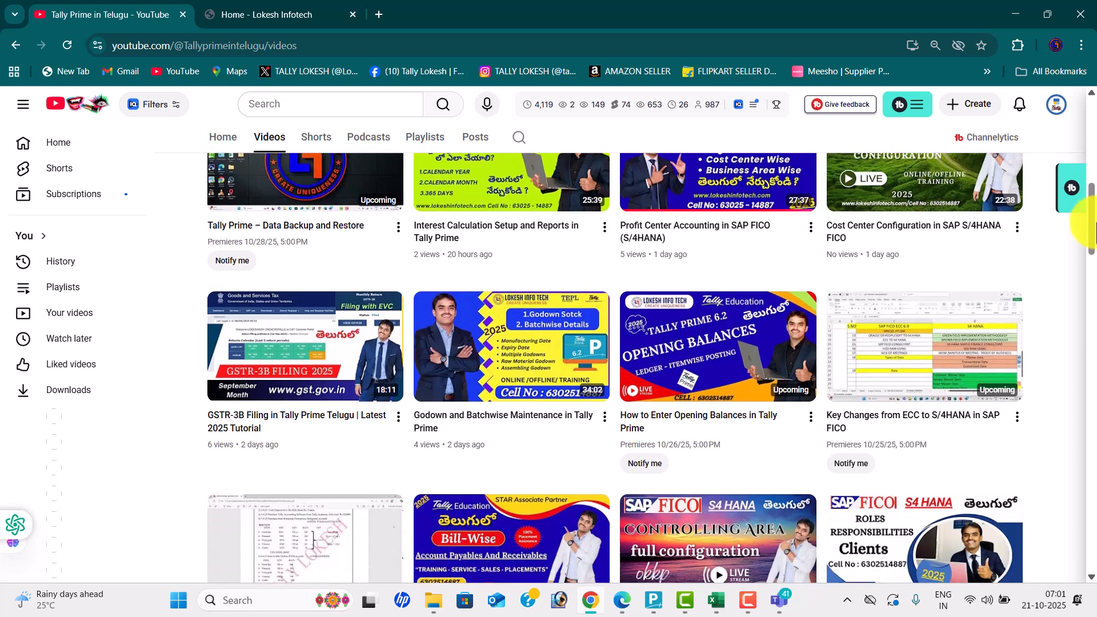
# - Switch to the TALLY TEST workbook and widen column C to fit the Payroll Management title
pyautogui.hotkey('alt', 'Tab')
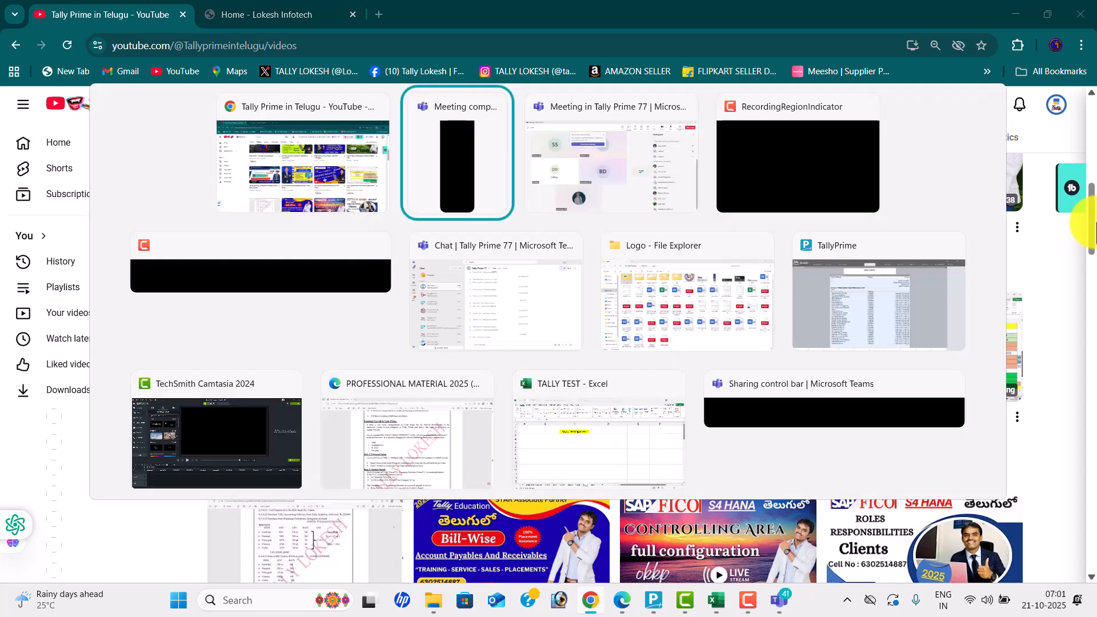
pyautogui.press('Tab')
pyautogui.press('Tab')
pyautogui.press('Tab')
pyautogui.press('Tab')
pyautogui.press('Tab')
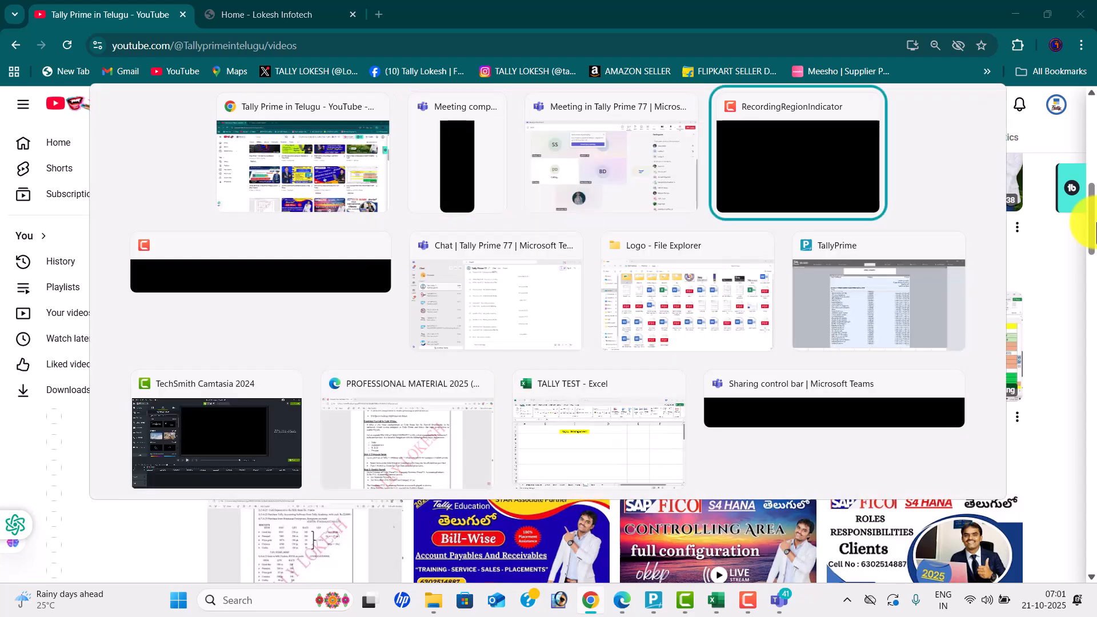
pyautogui.press('Tab')
pyautogui.press('Tab')
pyautogui.press('Tab')
pyautogui.press('Tab')
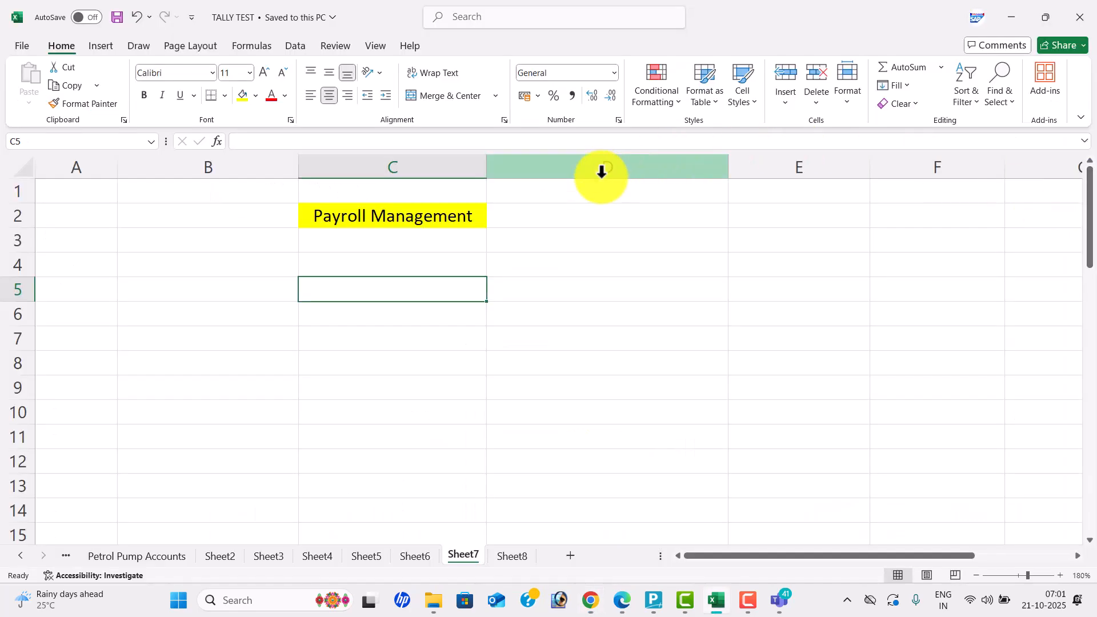
pyautogui.moveTo(488, 169); pyautogui.dragTo(523, 179)
pyautogui.click(267, 276)
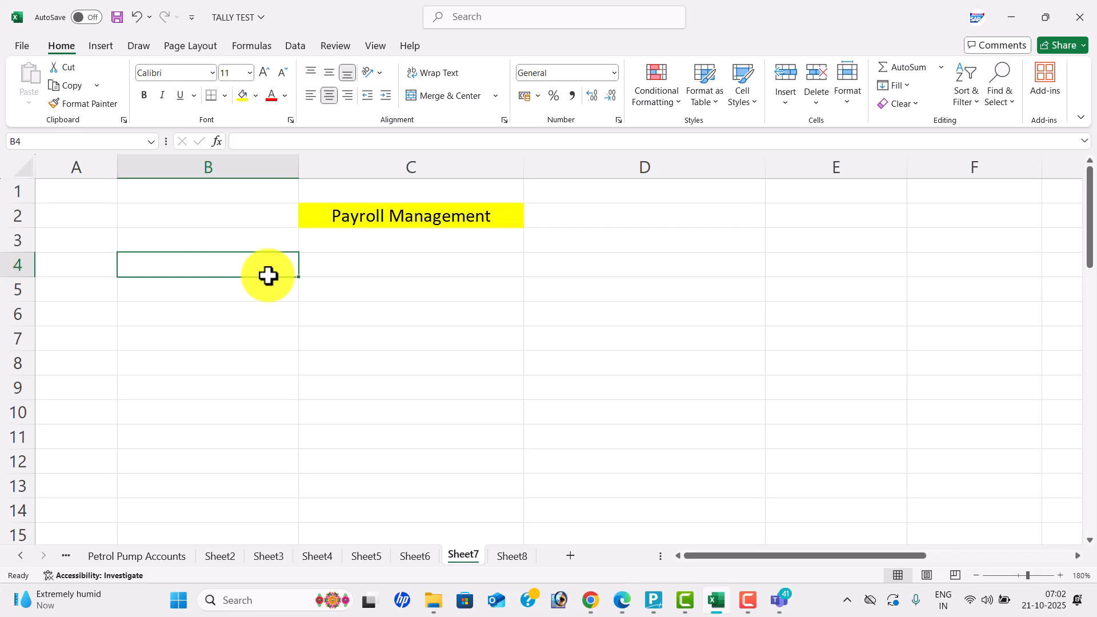
# - Type the 'employee salary' heading in B4 and 'Basic Salary' in B6
pyautogui.write('employ')
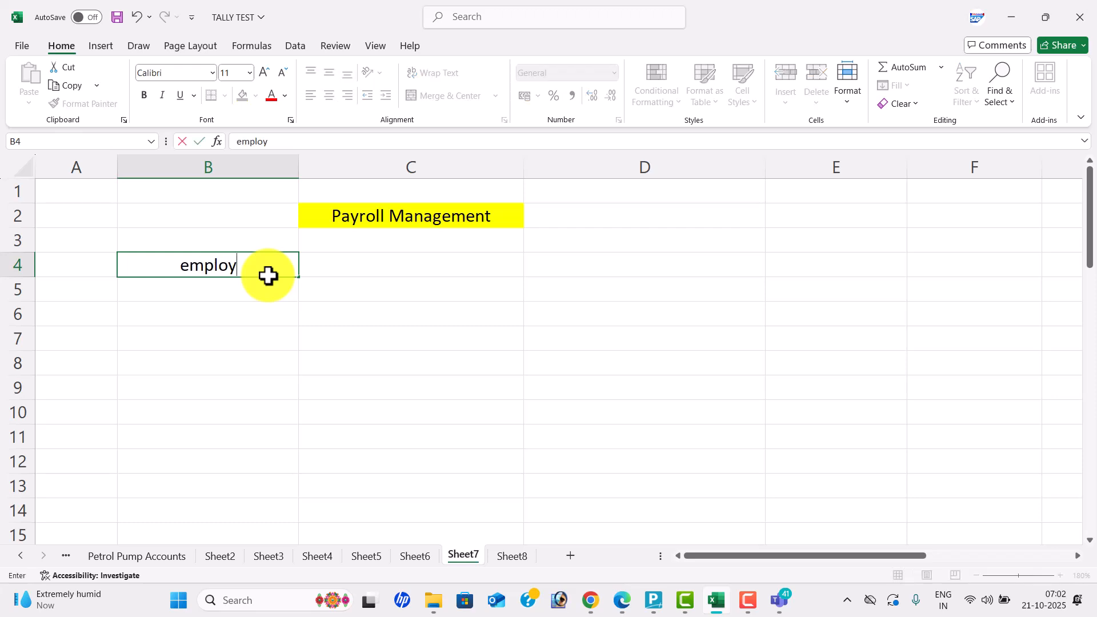
pyautogui.write('ee salary')
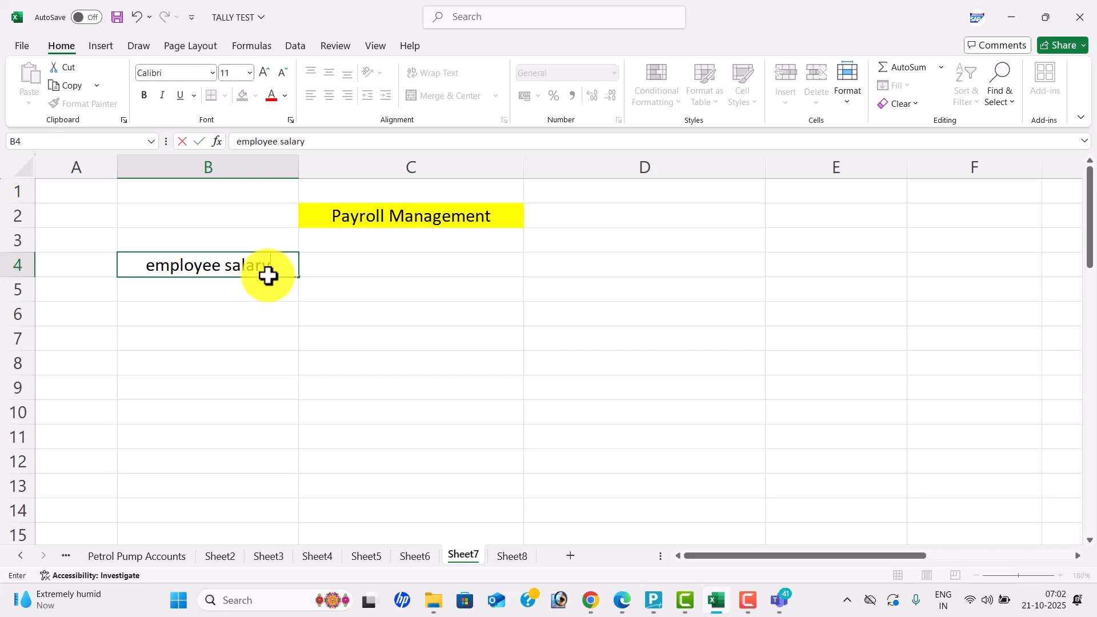
pyautogui.press('Tab')
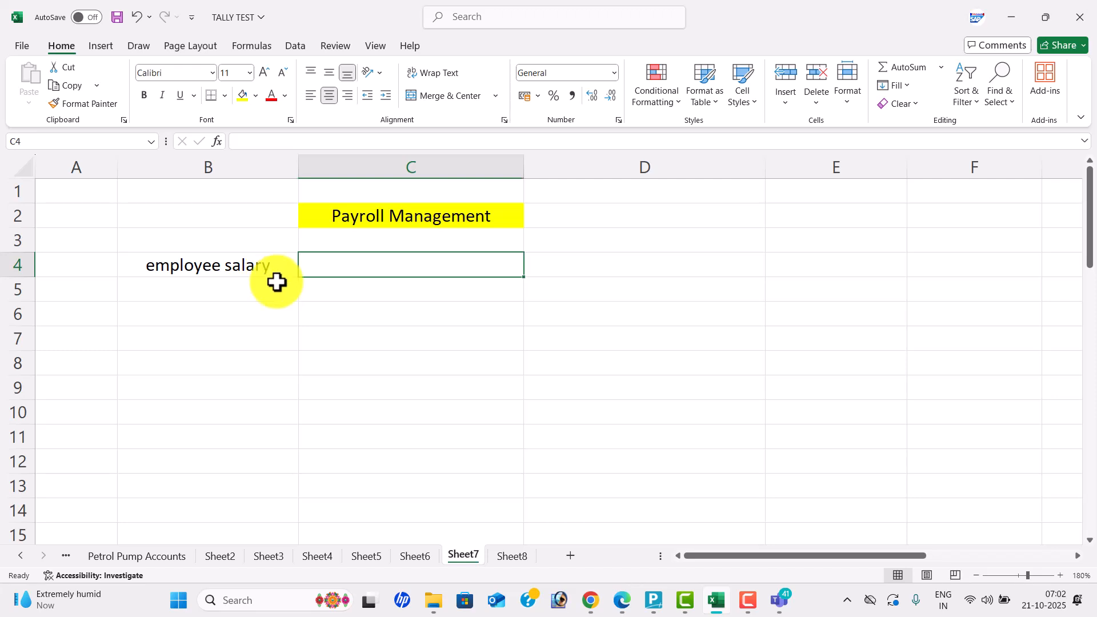
pyautogui.click(279, 314)
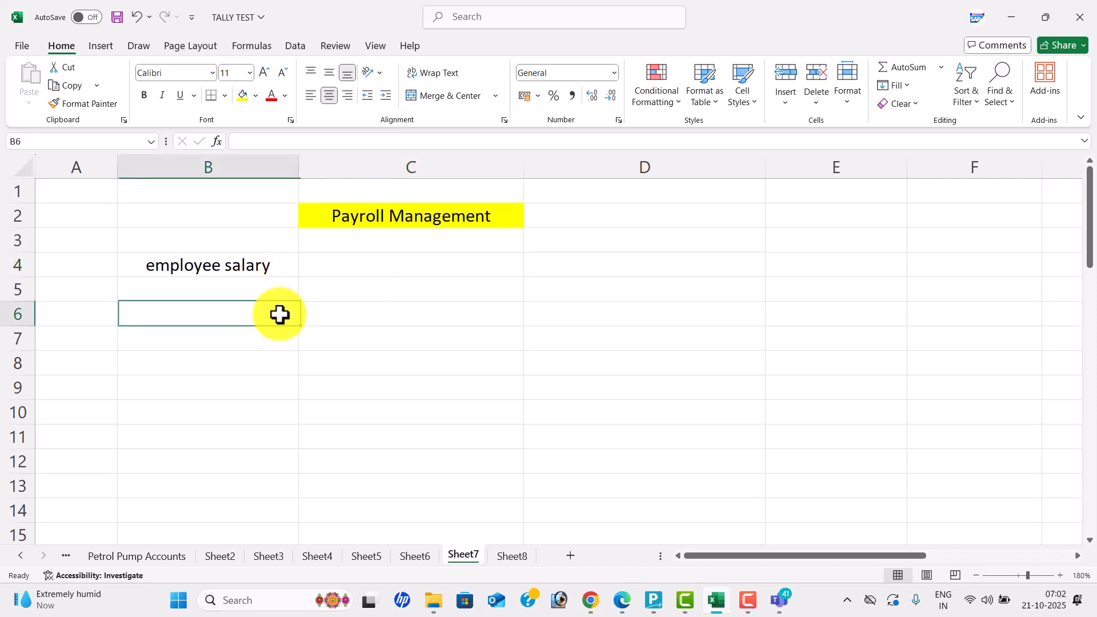
pyautogui.write('Basi')
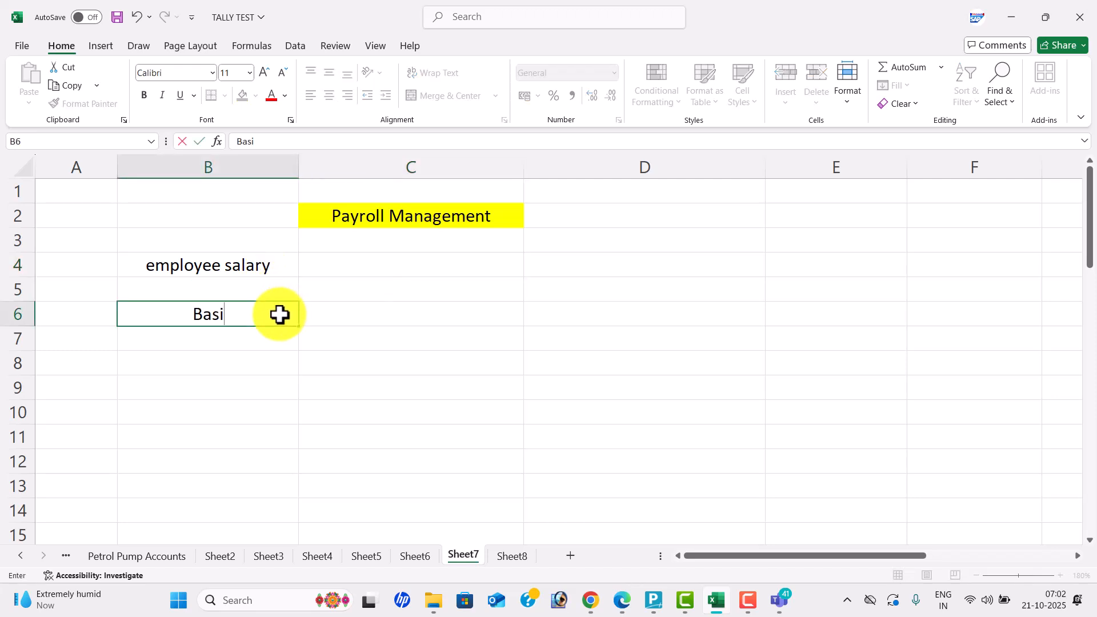
pyautogui.write('c Salary')
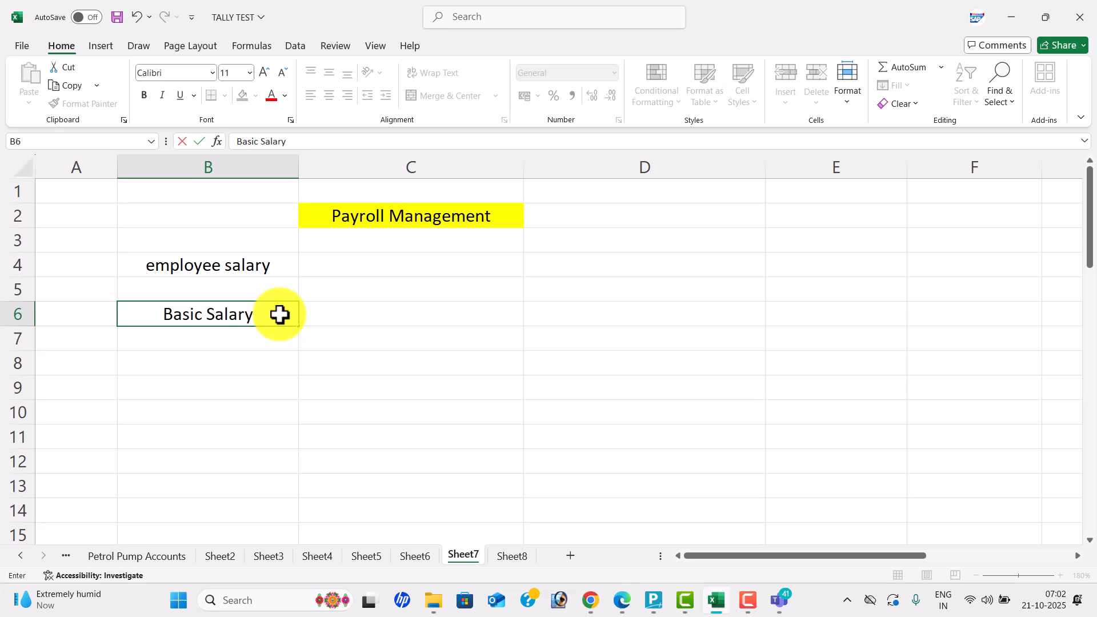
pyautogui.press('Return')
# - Add the labels HRA, TA, DA, MA and GROSS SALARY down column B
pyautogui.write('Hrs')
pyautogui.press('BackSpace')
pyautogui.press('BackSpace')
pyautogui.write('RS')
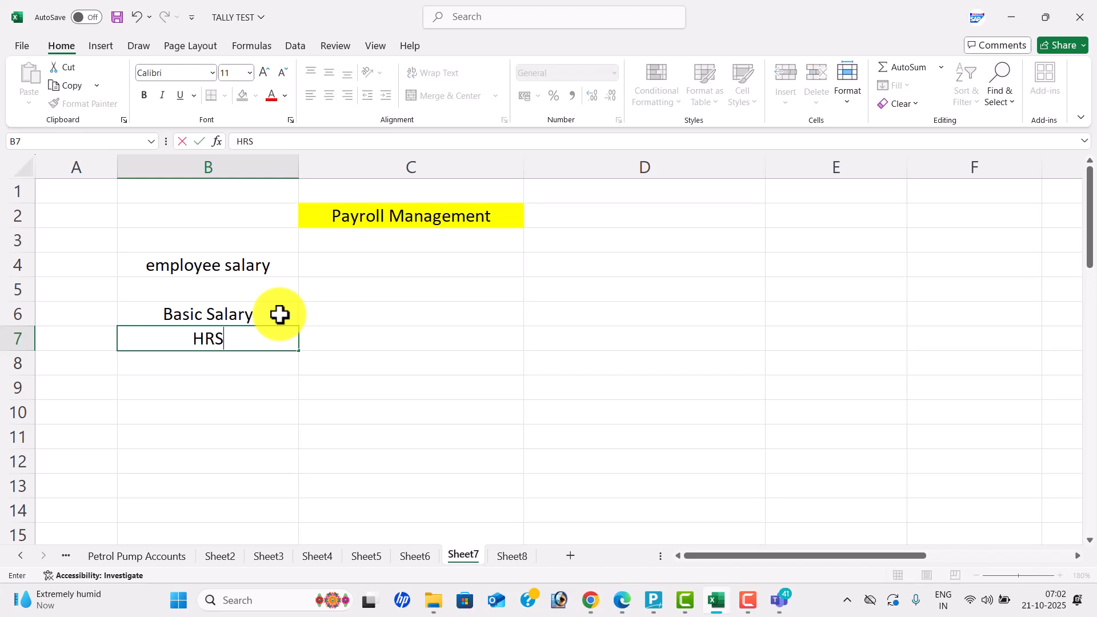
pyautogui.press('BackSpace')
pyautogui.write('A')
pyautogui.press('Return')
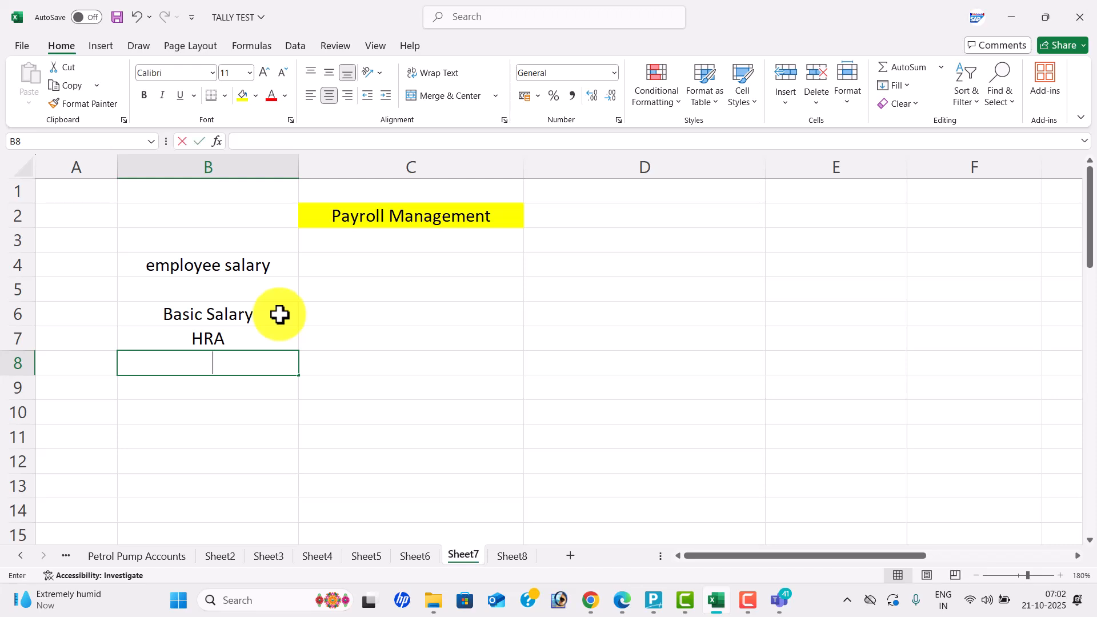
pyautogui.write('TA')
pyautogui.press('Return')
pyautogui.write('DA')
pyautogui.press('Return')
pyautogui.write('MA')
pyautogui.press('Return')
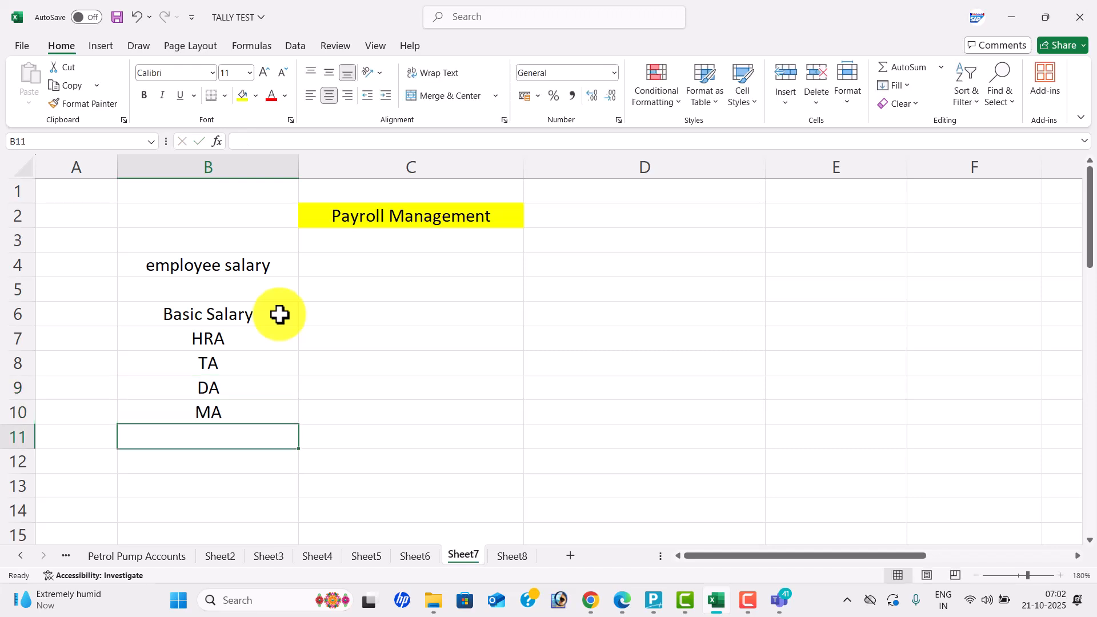
pyautogui.write('GROSS')
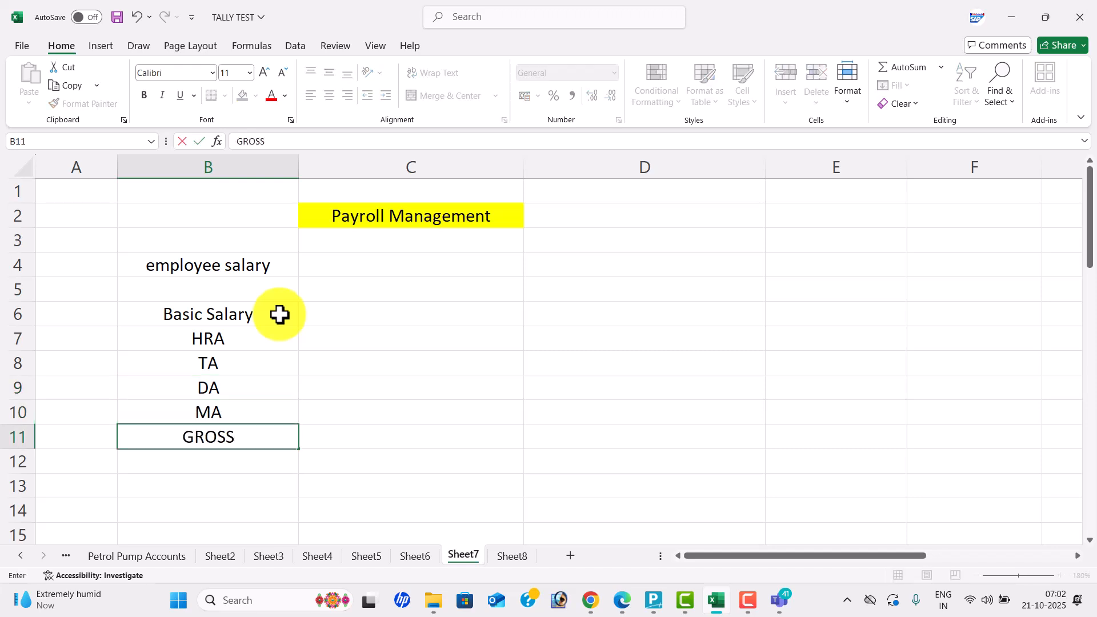
pyautogui.write(' SALARY')
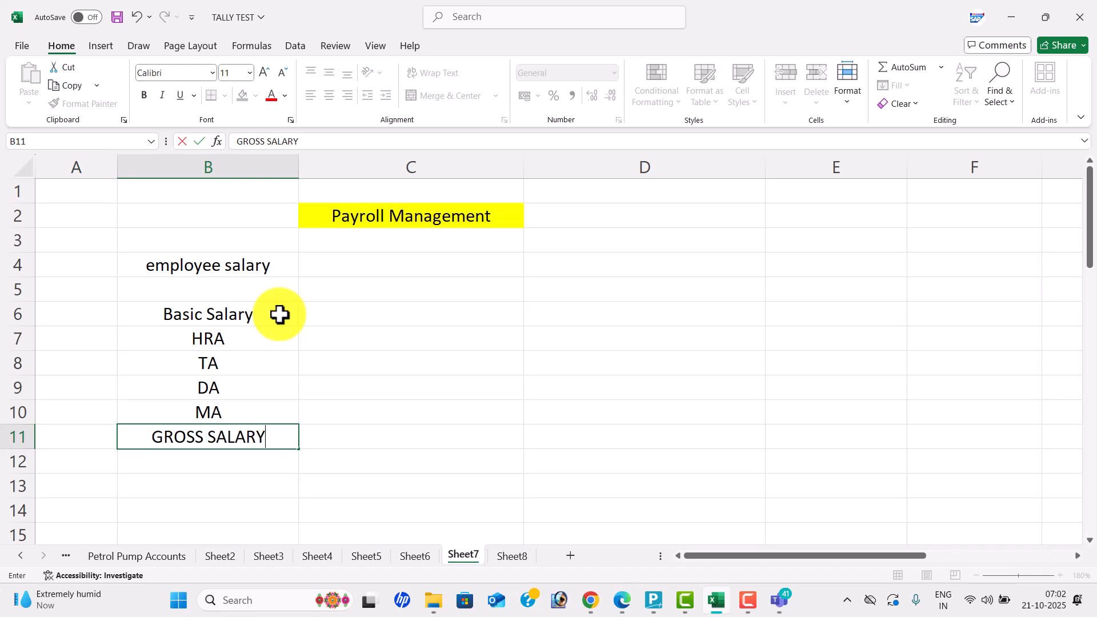
pyautogui.press('Return')
# - Add the labels PF, ESI and NET SALARY below GROSS SALARY
pyautogui.write('PF')
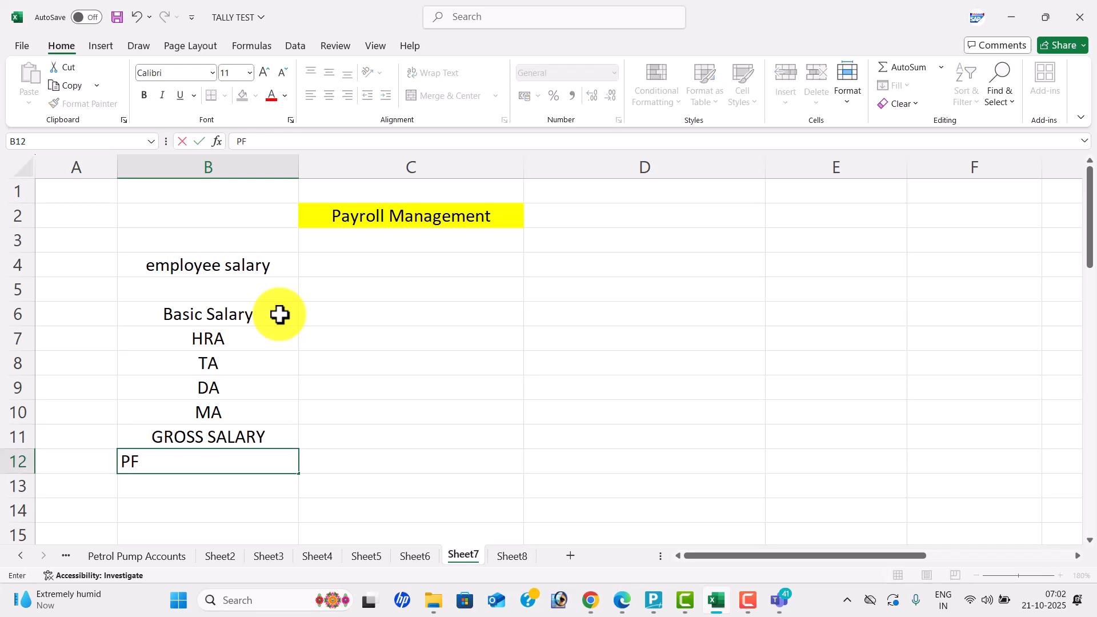
pyautogui.press('Return')
pyautogui.write('ESI')
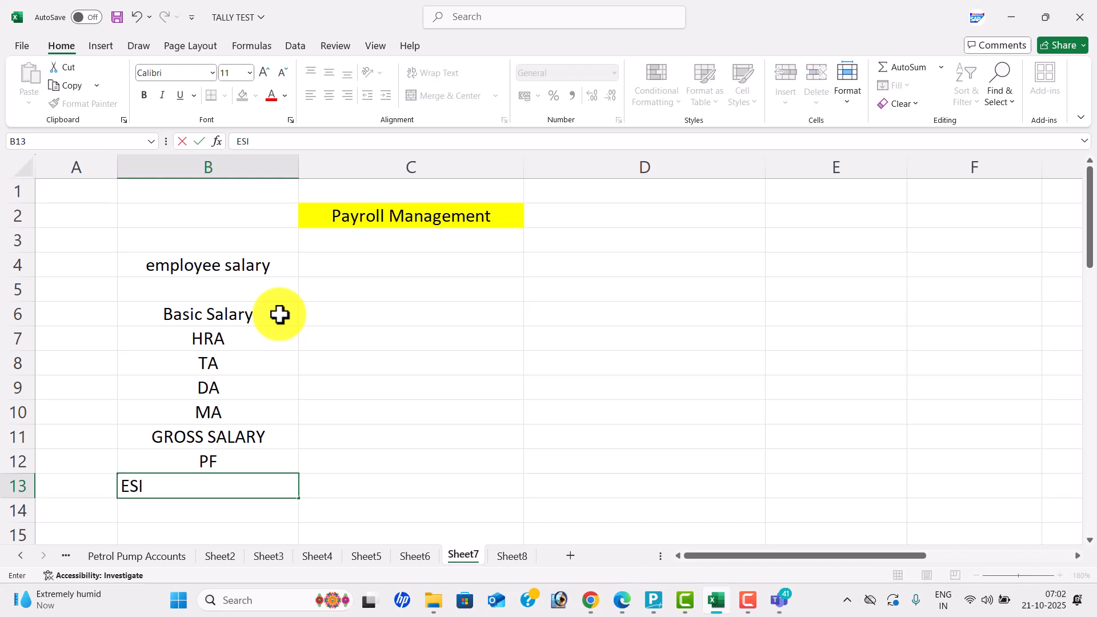
pyautogui.press('Return')
pyautogui.write('NET SALAY')
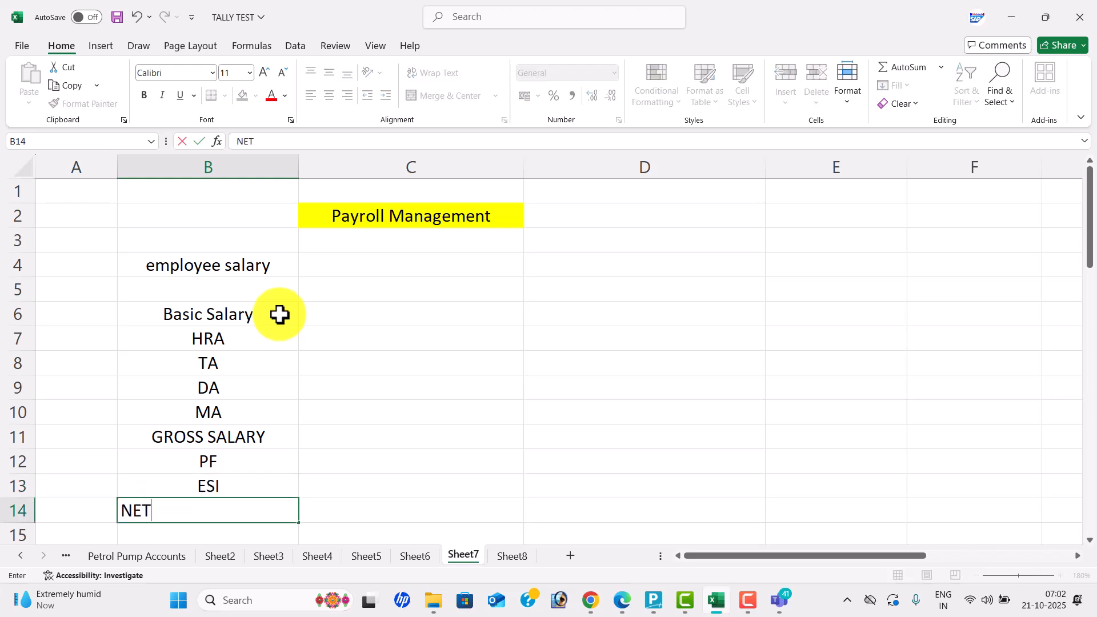
pyautogui.press('BackSpace')
pyautogui.write('ARY')
pyautogui.press('BackSpace')
pyautogui.press('BackSpace')
pyautogui.press('BackSpace')
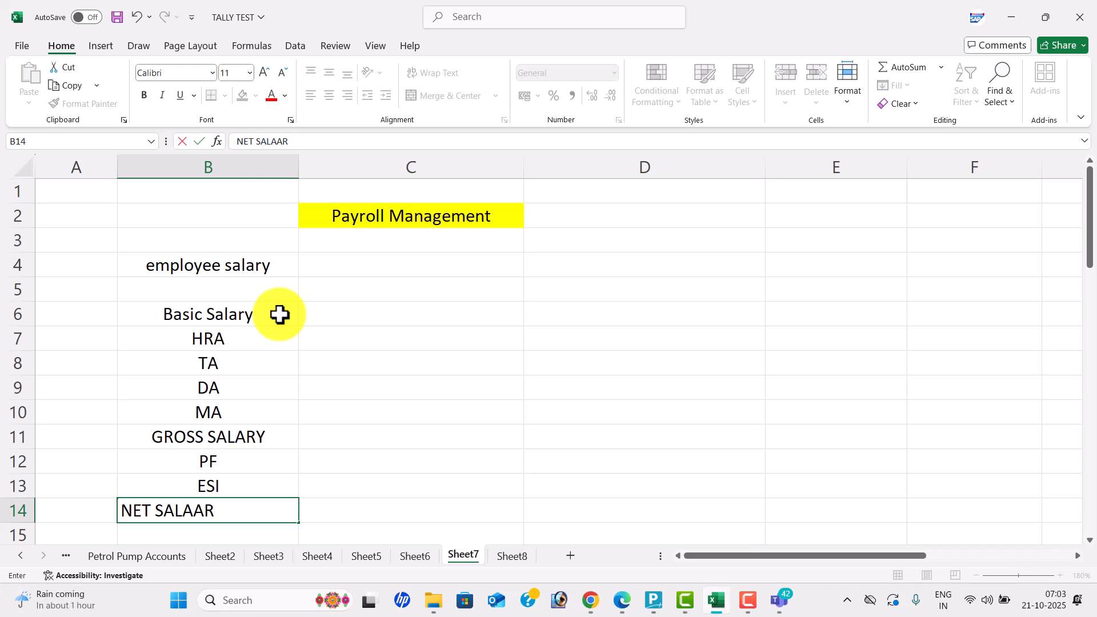
pyautogui.write('RY')
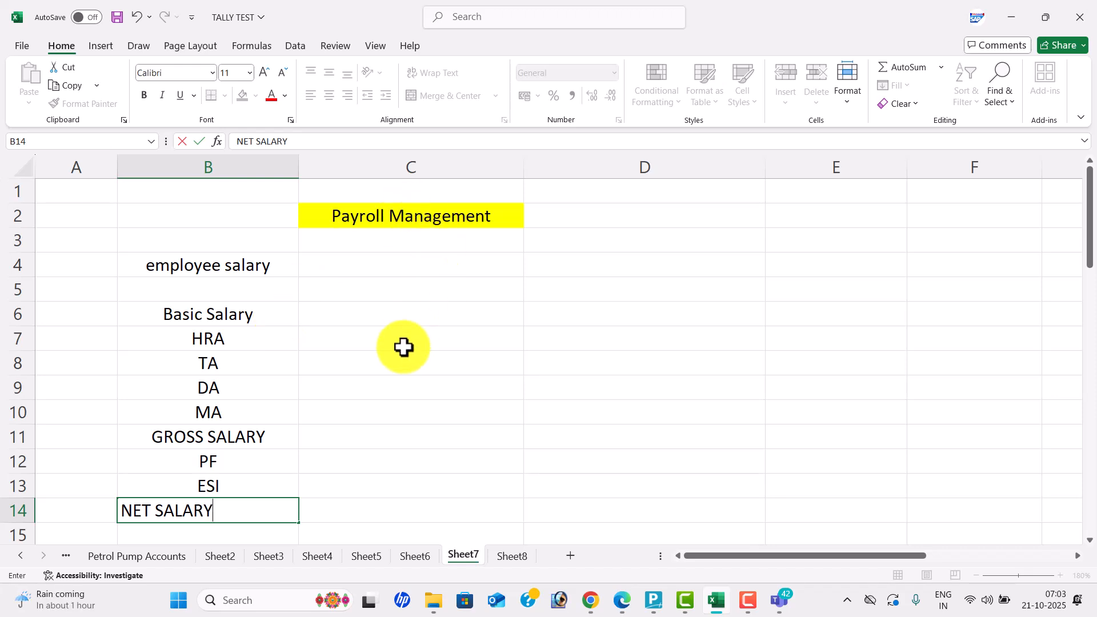
pyautogui.click(403, 343)
# - Capitalise the B4 heading so it reads 'Employee Salary'
pyautogui.click(235, 266)
pyautogui.doubleClick(233, 265)
pyautogui.press('BackSpace')
pyautogui.write('S')
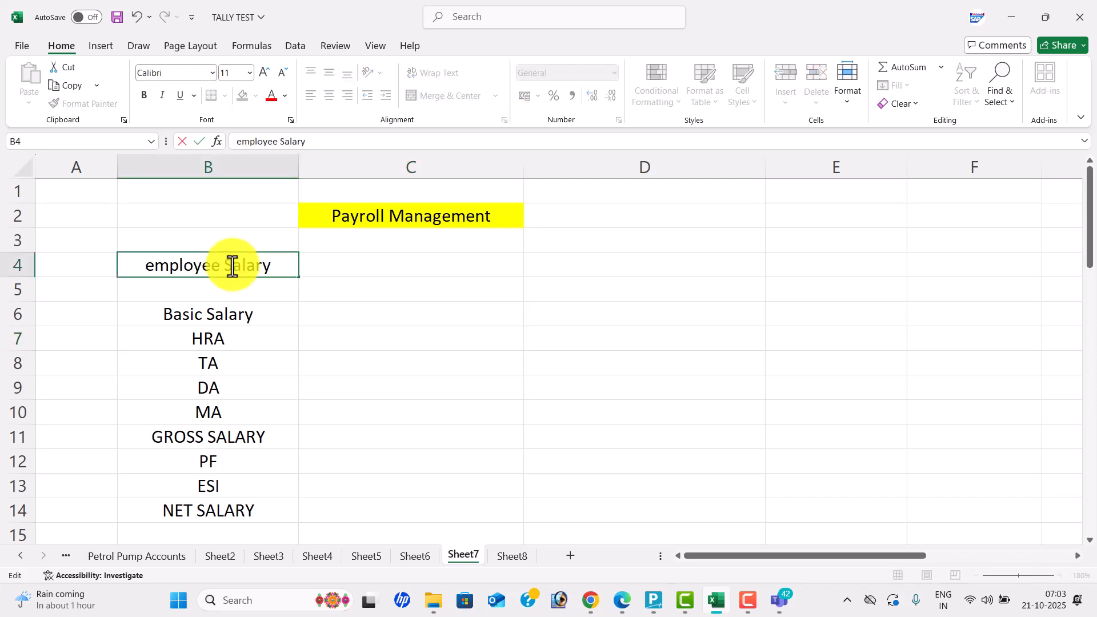
pyautogui.click(151, 269)
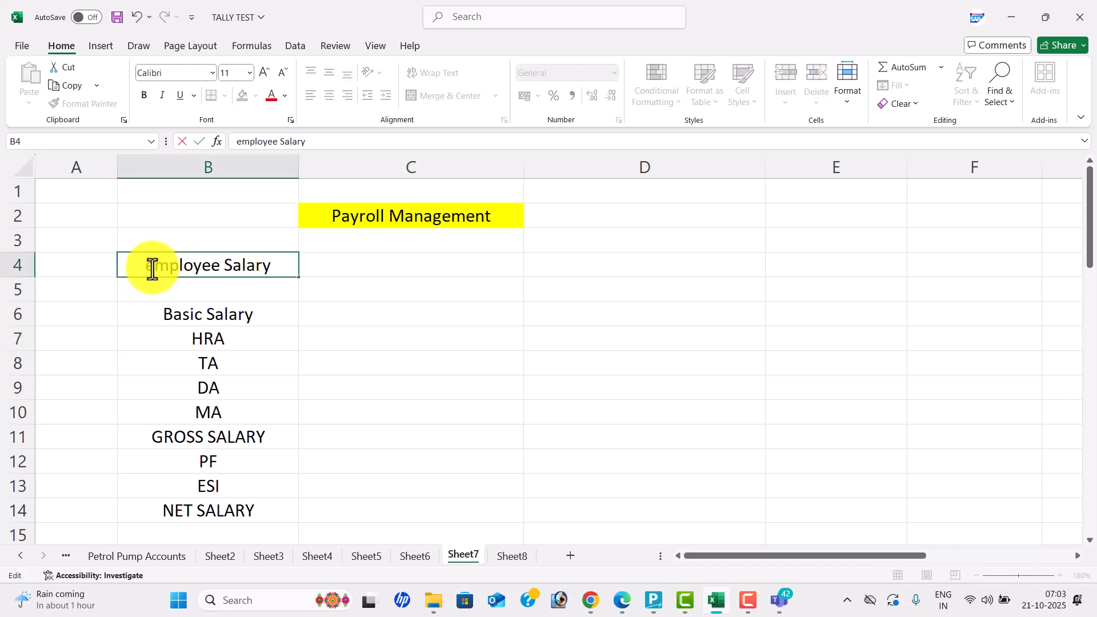
pyautogui.press('BackSpace')
pyautogui.write('E')
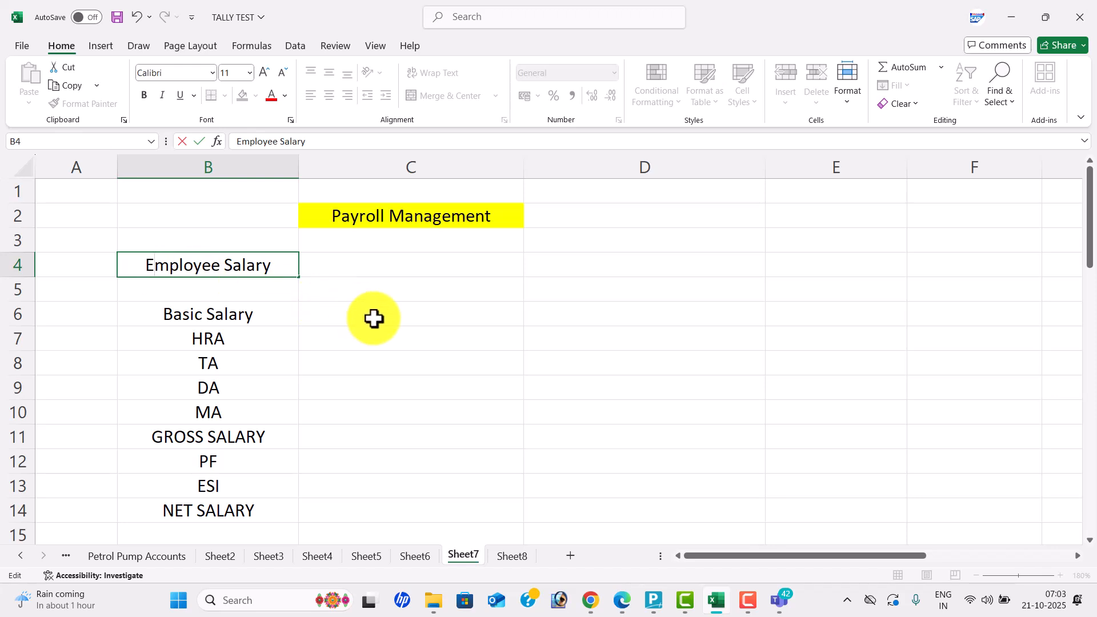
# - Enter basic salary 30000 and rates HRA 2%, TA 1%, DA 3%, MA 4% in column C
pyautogui.click(374, 318)
pyautogui.write('30000')
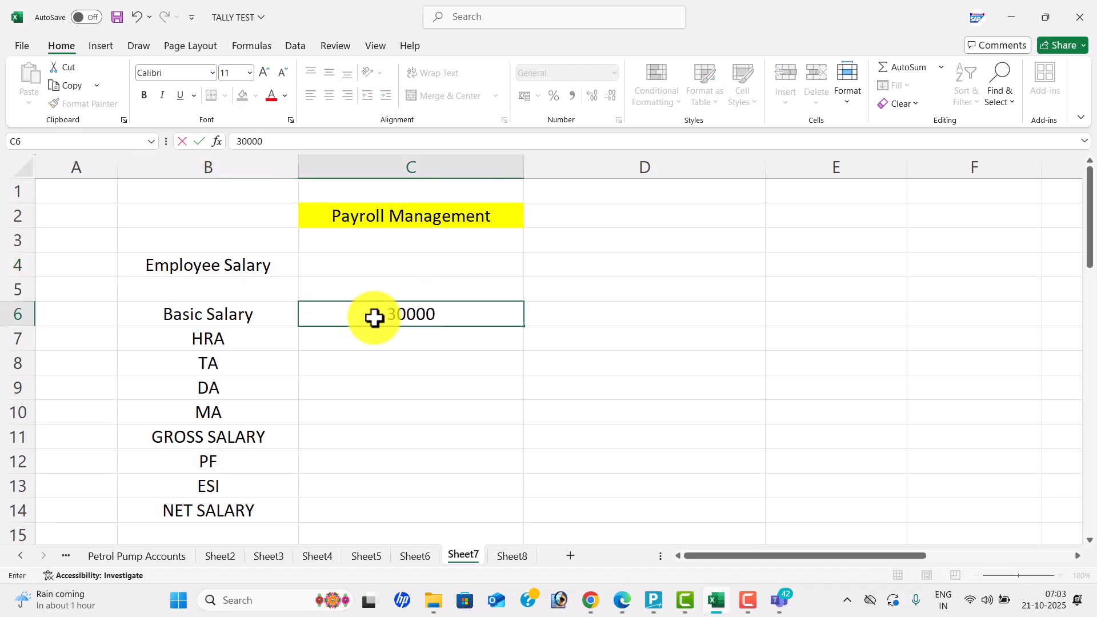
pyautogui.press('Return')
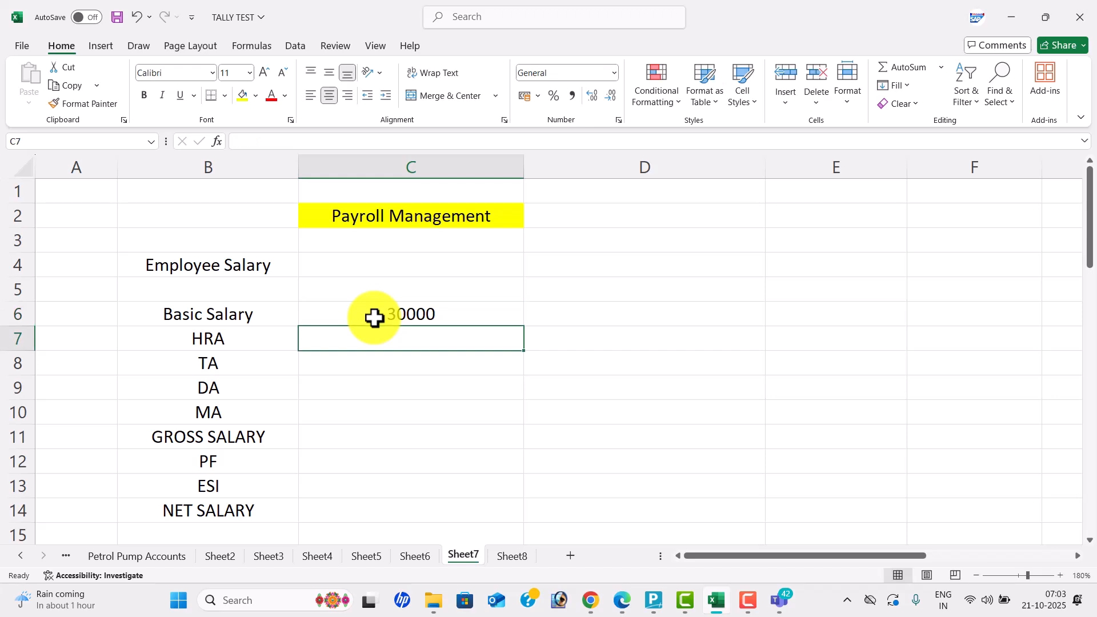
pyautogui.write('2%')
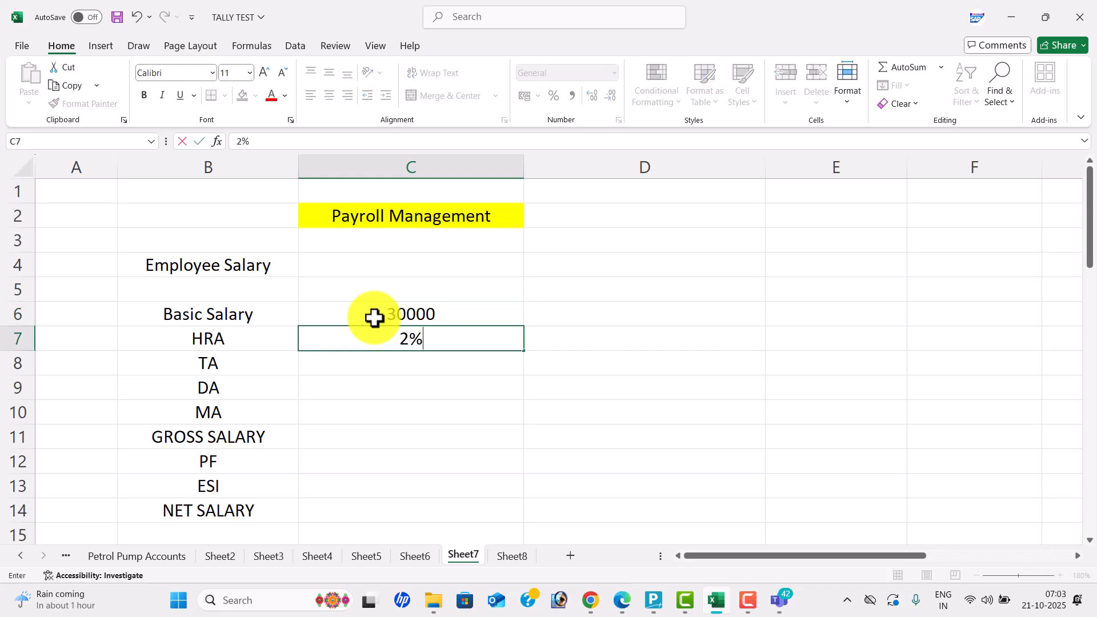
pyautogui.press('Return')
pyautogui.write('1%')
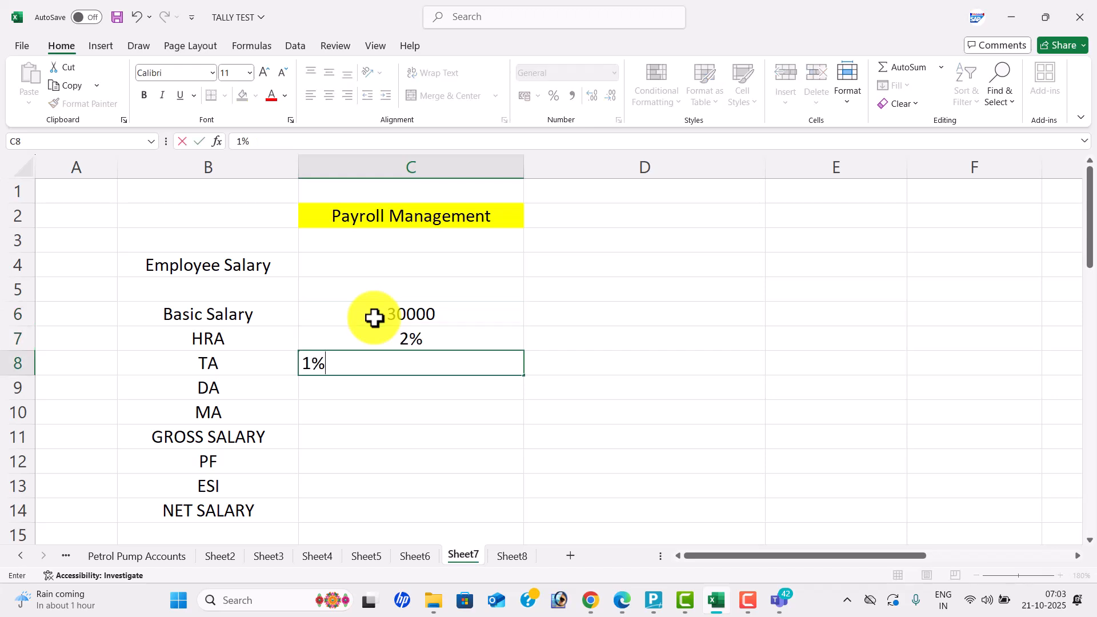
pyautogui.press('Return')
pyautogui.write('3%')
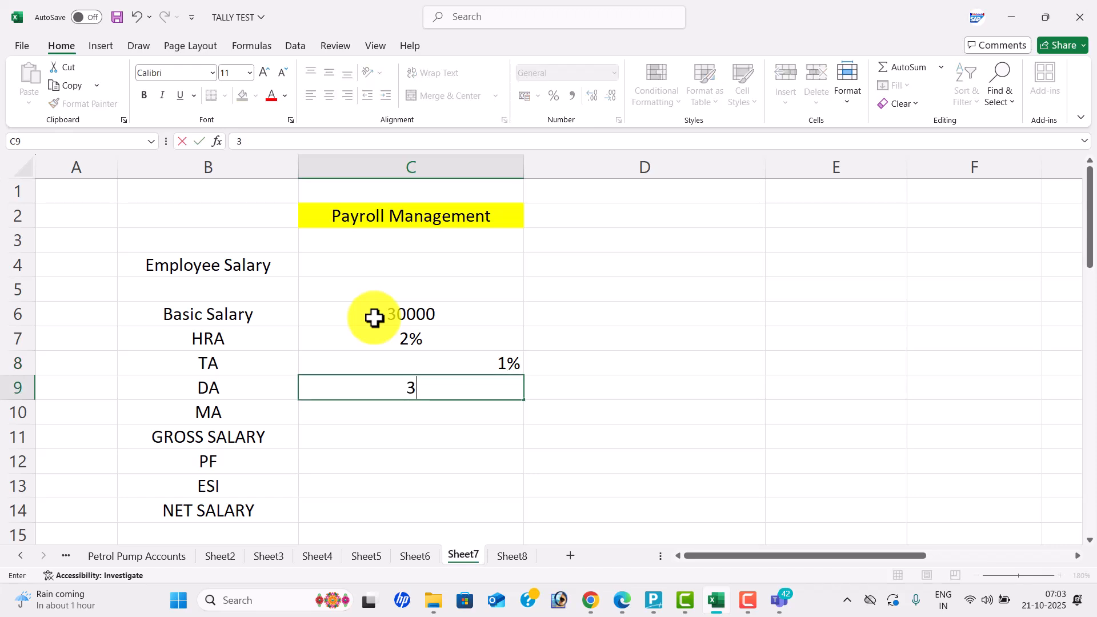
pyautogui.press('Return')
pyautogui.write('4%')
pyautogui.press('Return')
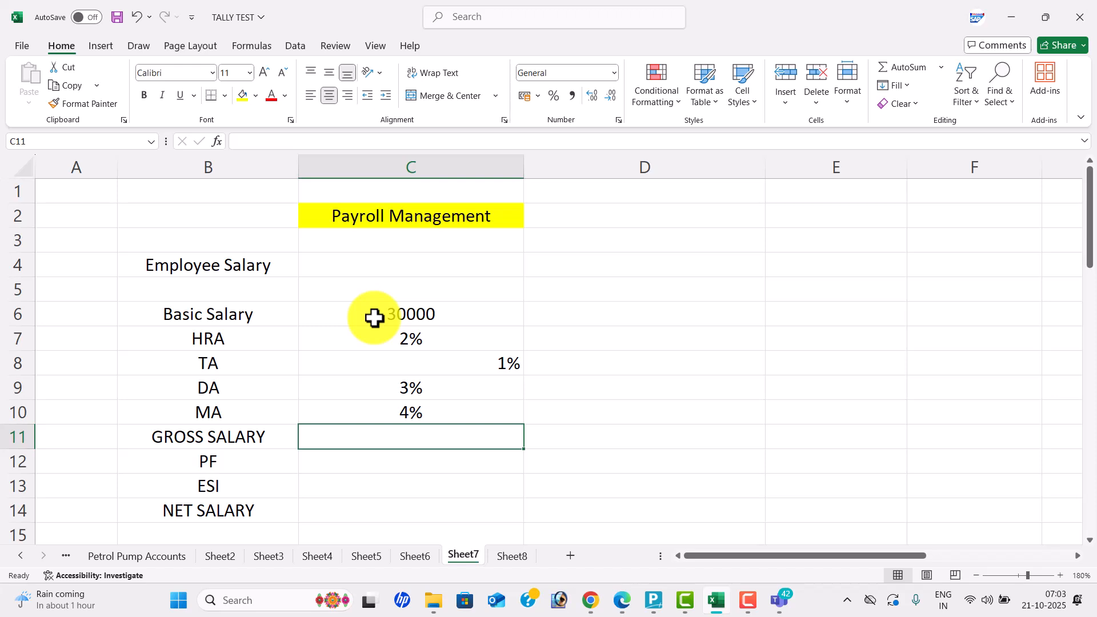
# - Centre the HRA-to-MA percentages in C7:C10
pyautogui.moveTo(450, 337); pyautogui.dragTo(455, 407)
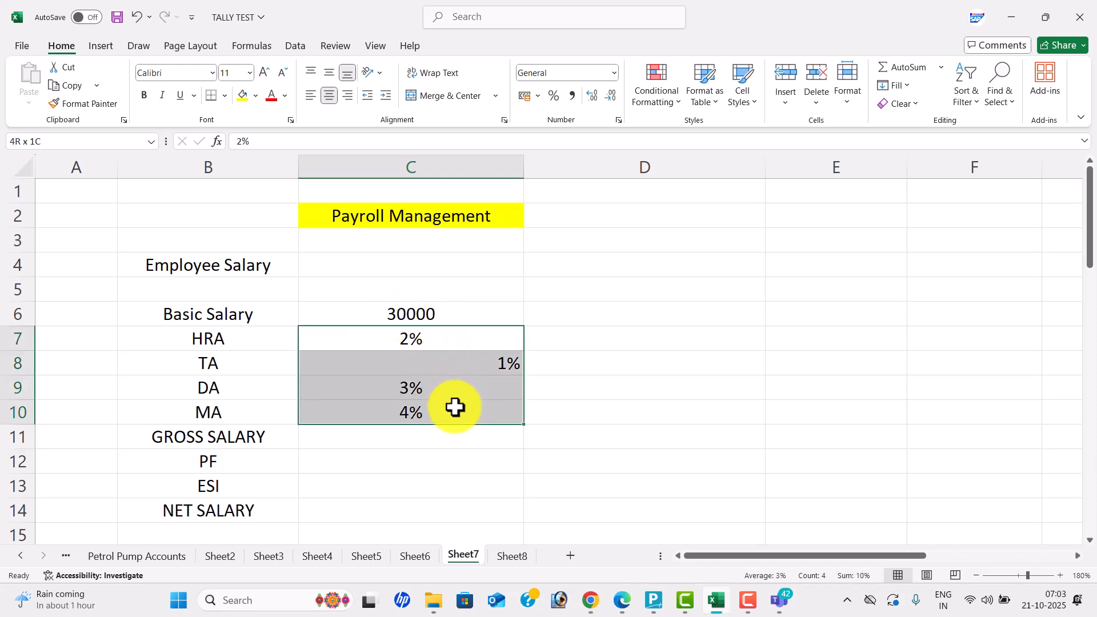
pyautogui.click(329, 96)
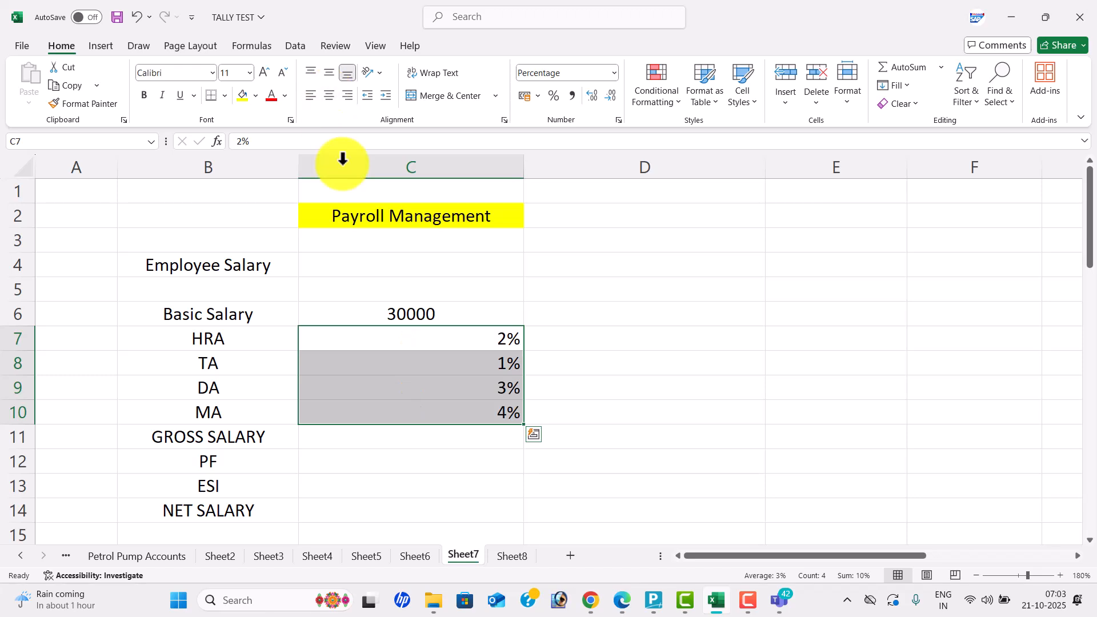
pyautogui.click(330, 97)
# - Enter gross salary 35000, PF 1% and ESI 2%, and centre those three cells
pyautogui.click(421, 441)
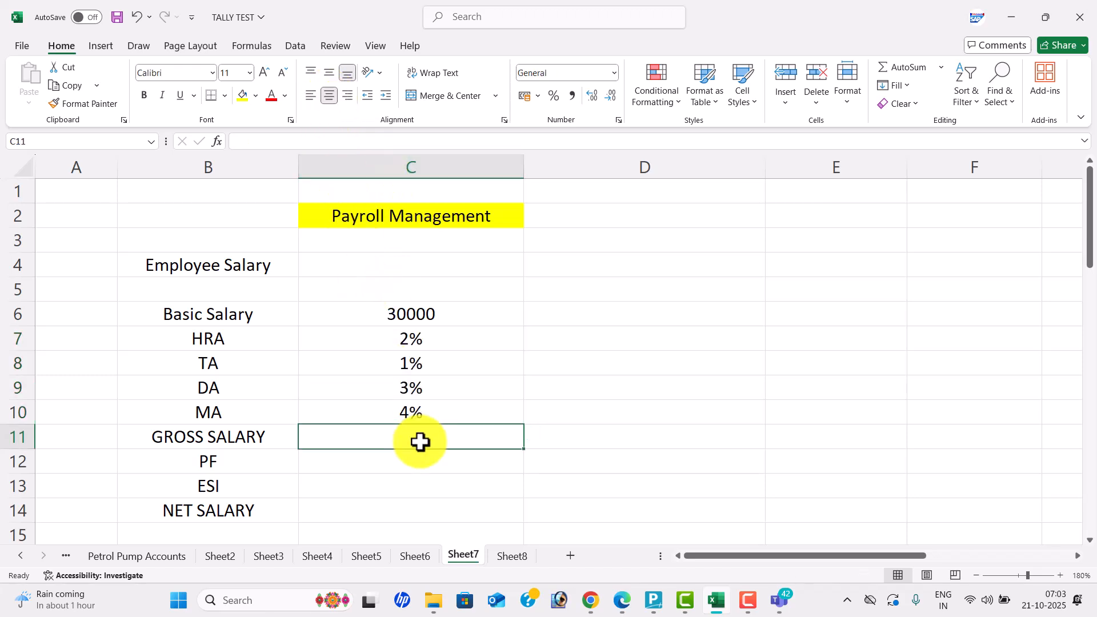
pyautogui.write('35000')
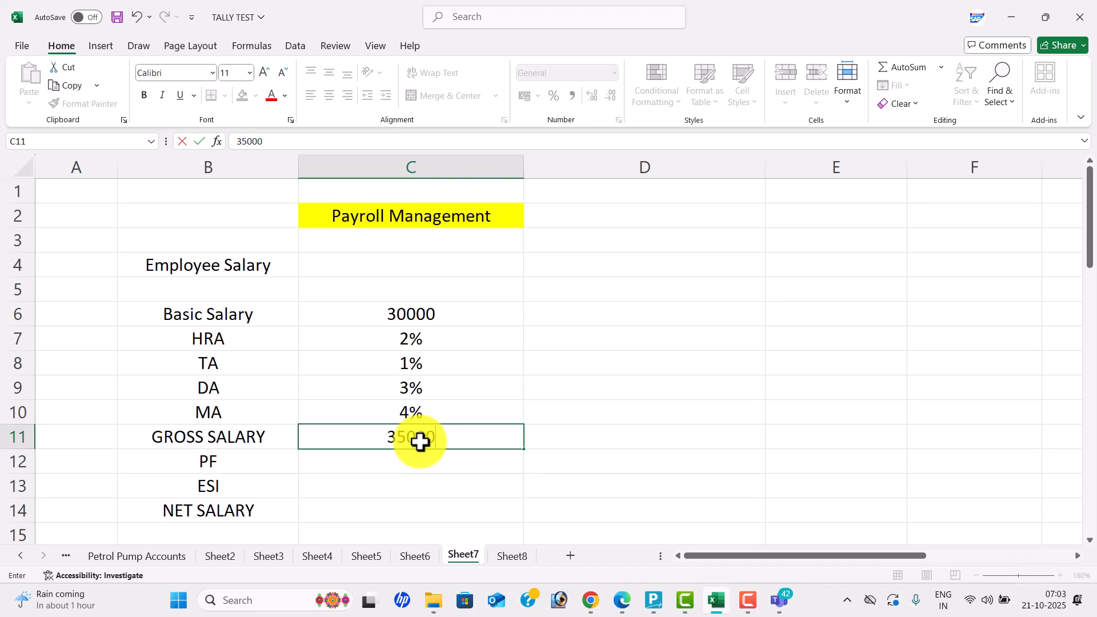
pyautogui.press('Return')
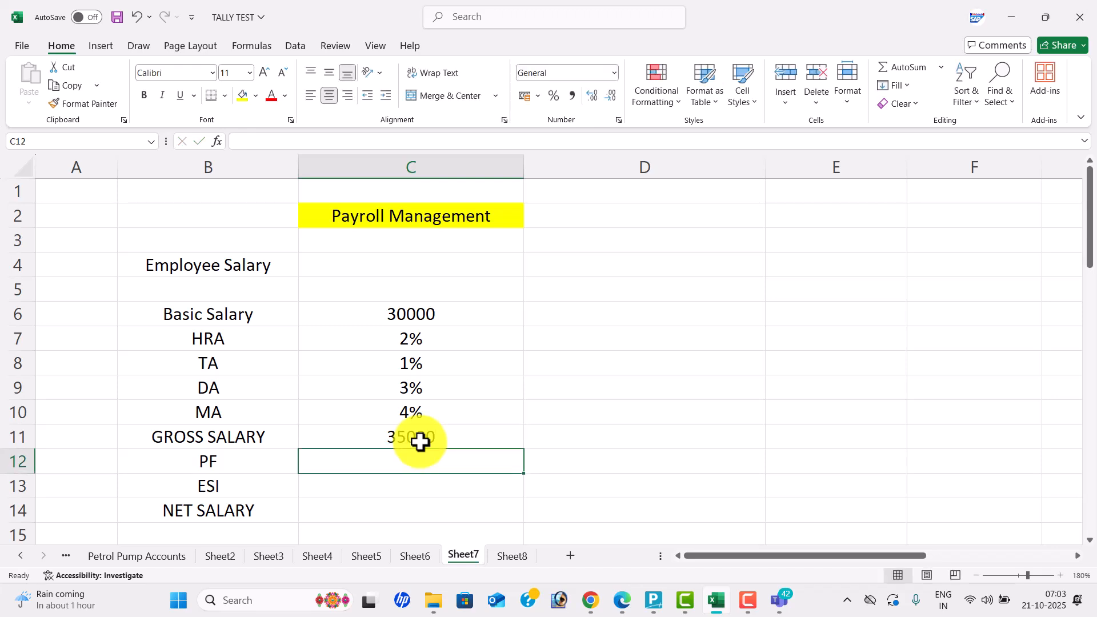
pyautogui.write('1%')
pyautogui.press('Return')
pyautogui.write('2%')
pyautogui.press('Return')
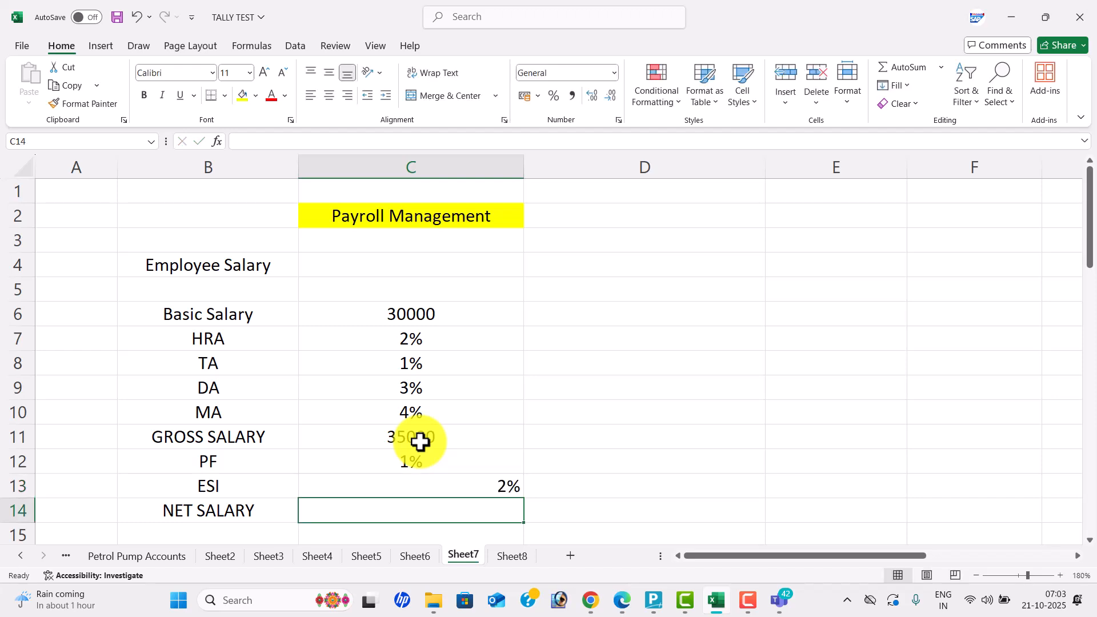
pyautogui.moveTo(456, 441); pyautogui.dragTo(465, 487)
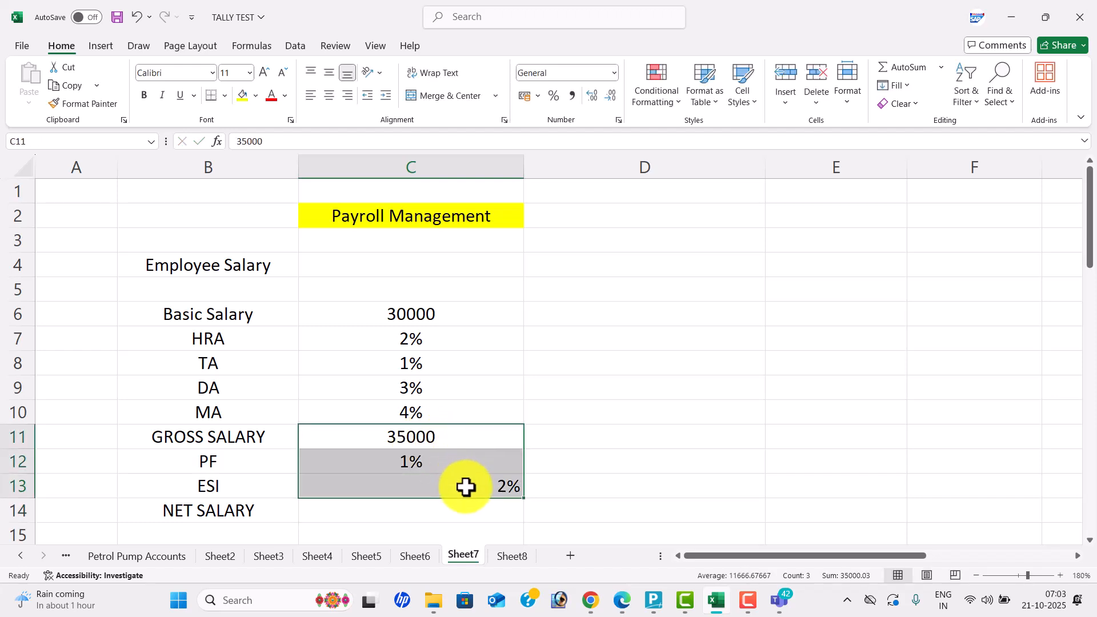
pyautogui.click(330, 98)
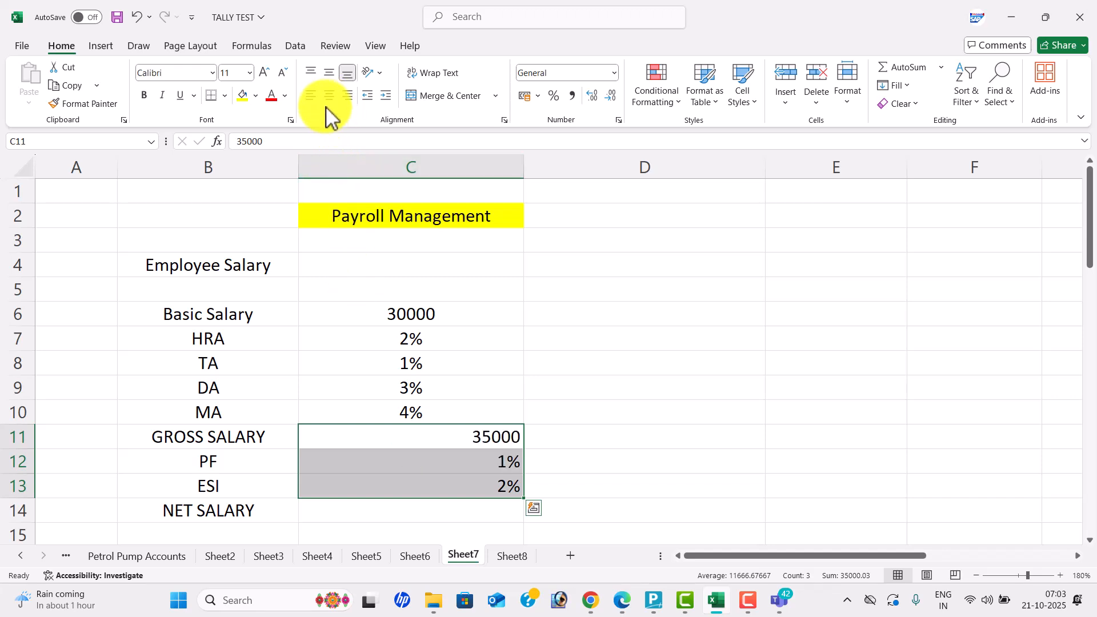
pyautogui.click(330, 99)
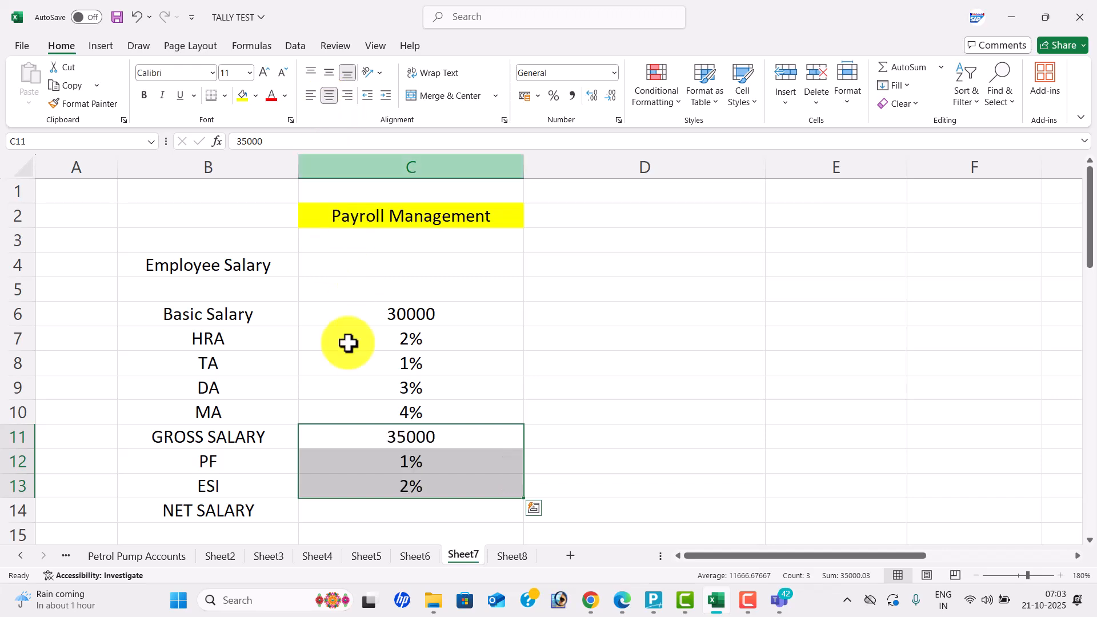
# - Enter the net salary figure in C14, which displays as 33000%
pyautogui.click(437, 513)
pyautogui.write('300')
pyautogui.press('BackSpace')
pyautogui.press('BackSpace')
pyautogui.write('3000')
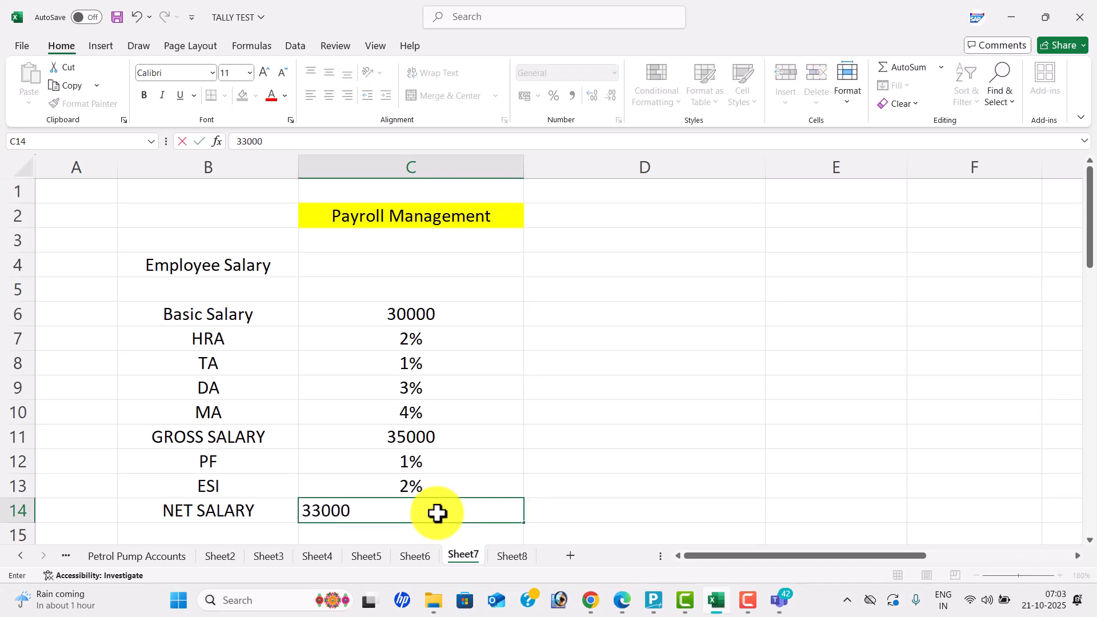
pyautogui.click(524, 477)
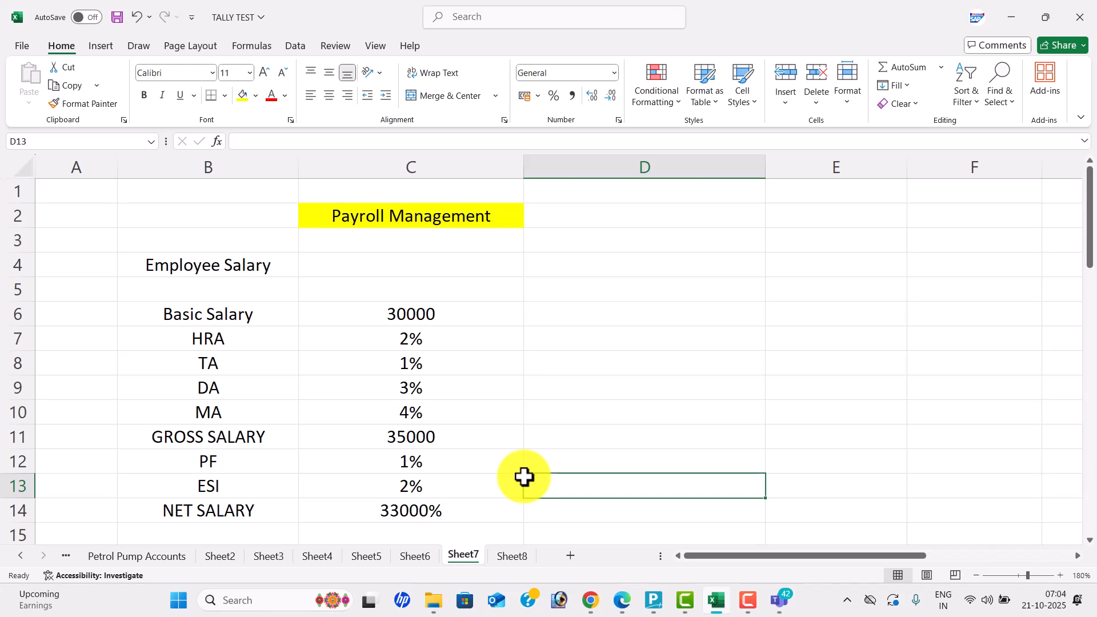
# - Enter HRS, MIN and HRS OF MIN in D6:D8 and centre them
pyautogui.click(630, 313)
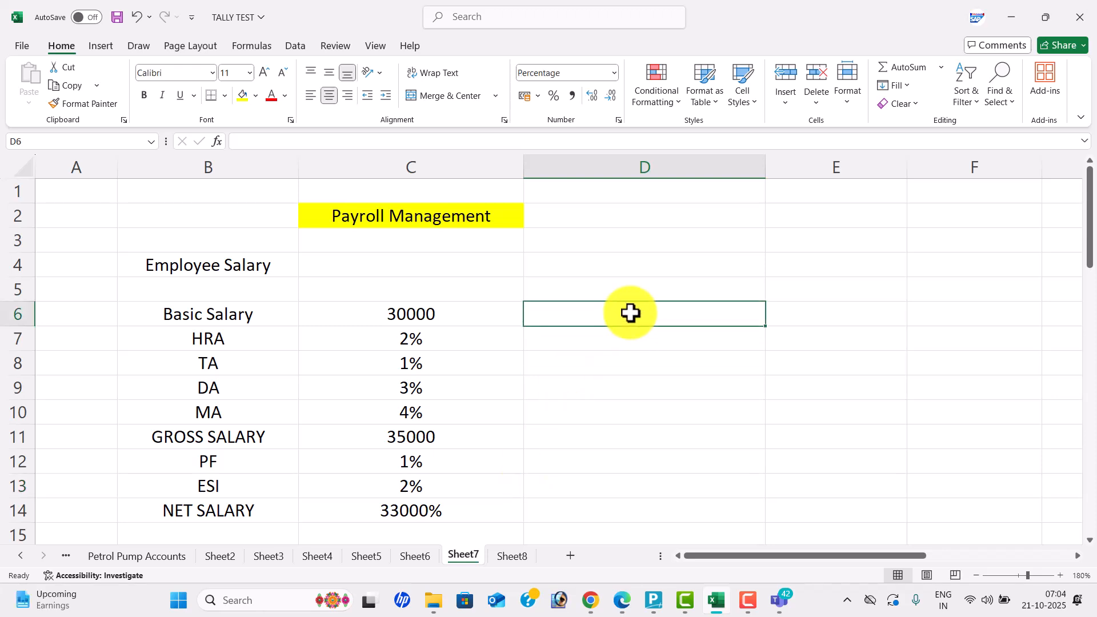
pyautogui.write('HRS')
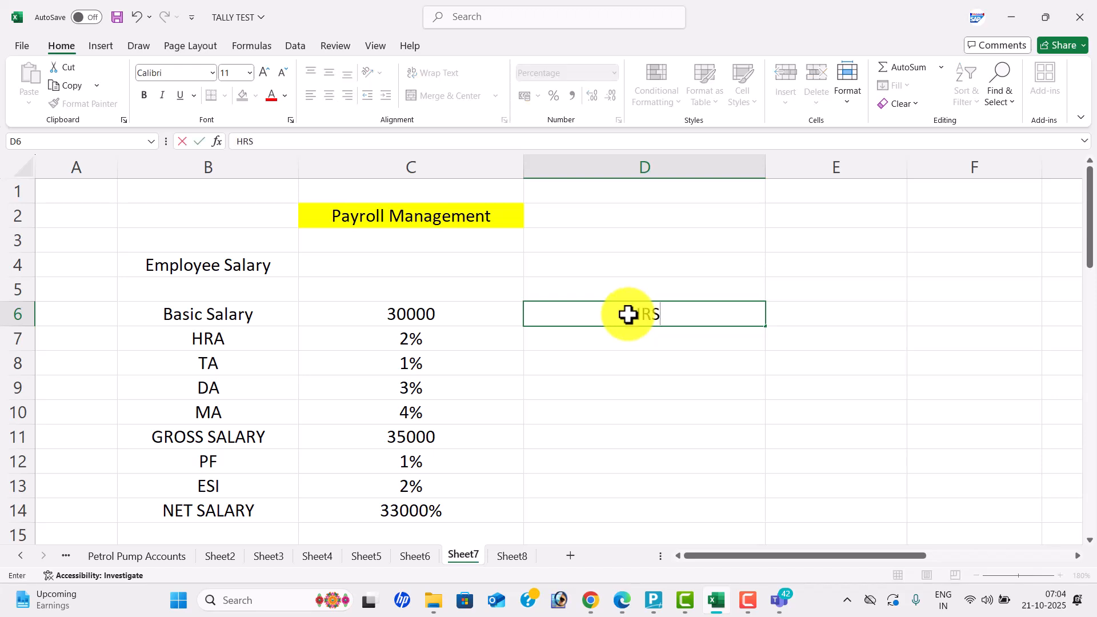
pyautogui.press('Return')
pyautogui.write('MIN')
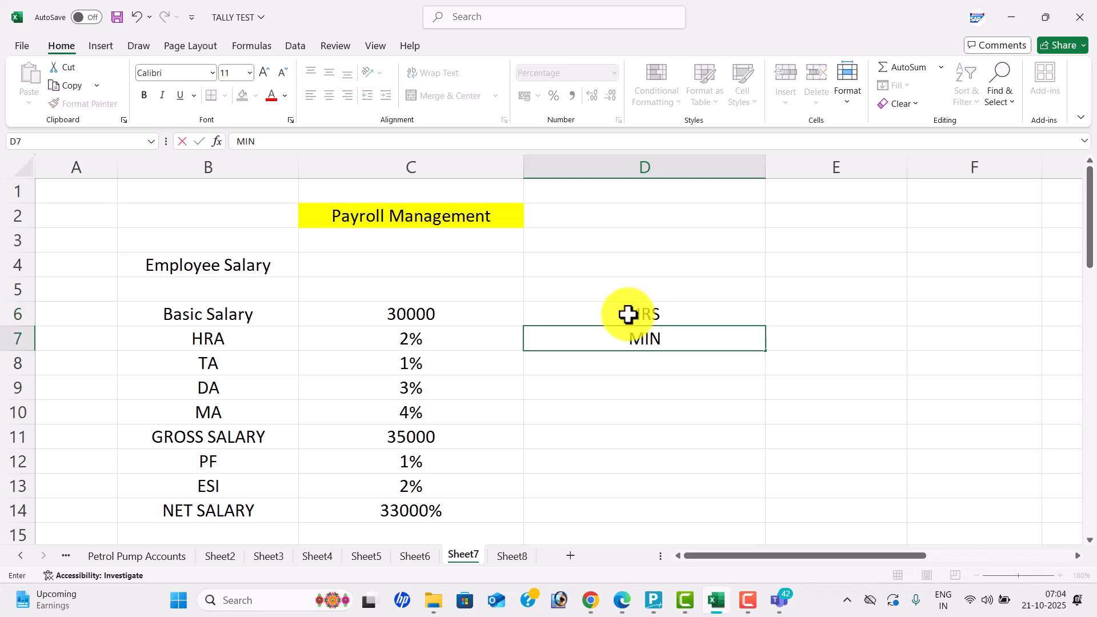
pyautogui.press('Return')
pyautogui.write('hR')
pyautogui.press('BackSpace')
pyautogui.press('BackSpace')
pyautogui.write('hr')
pyautogui.press('BackSpace')
pyautogui.press('BackSpace')
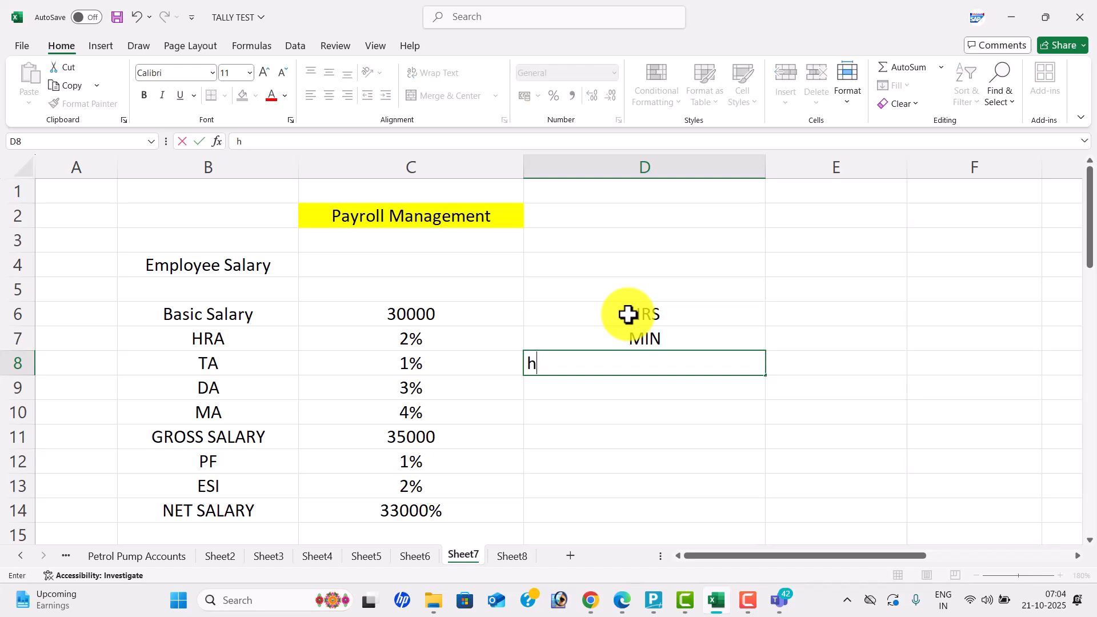
pyautogui.write('HRS OF MIN')
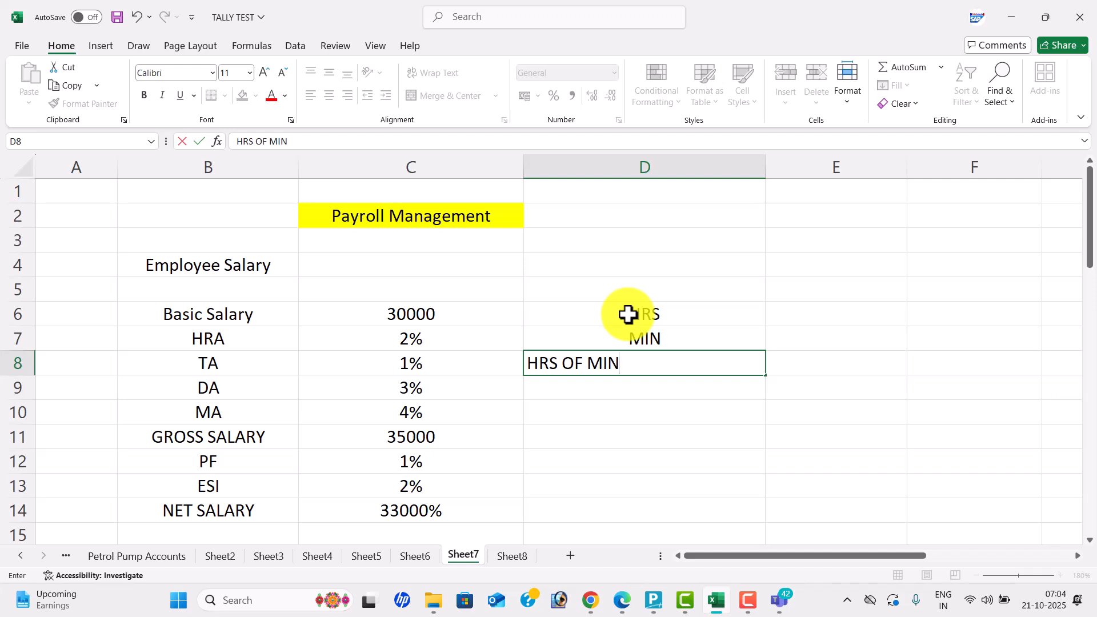
pyautogui.press('Return')
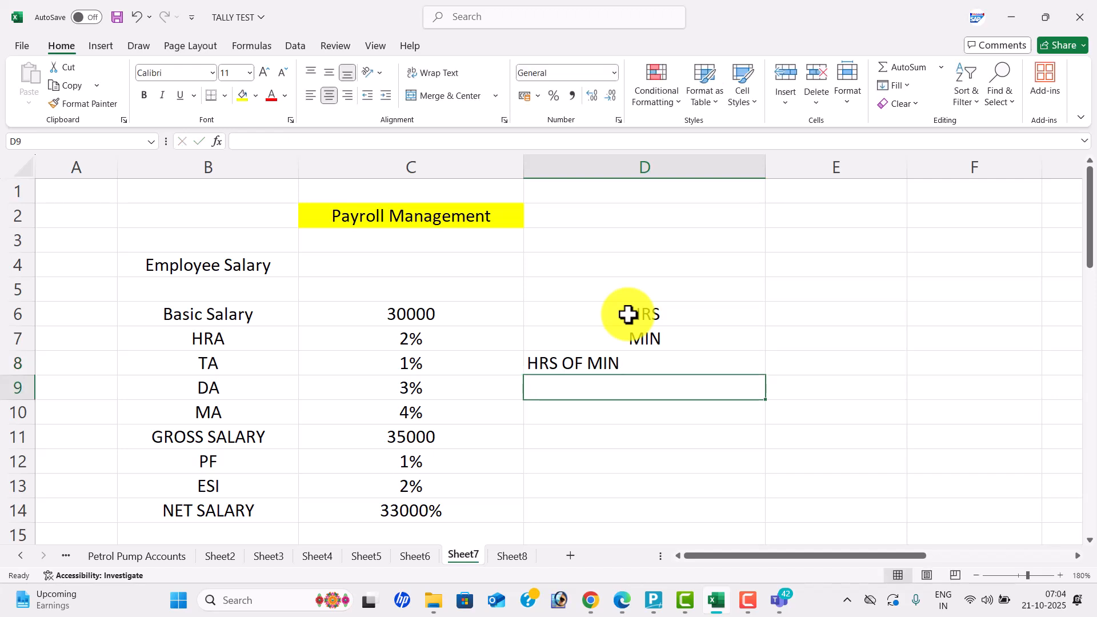
pyautogui.moveTo(628, 315); pyautogui.dragTo(629, 362)
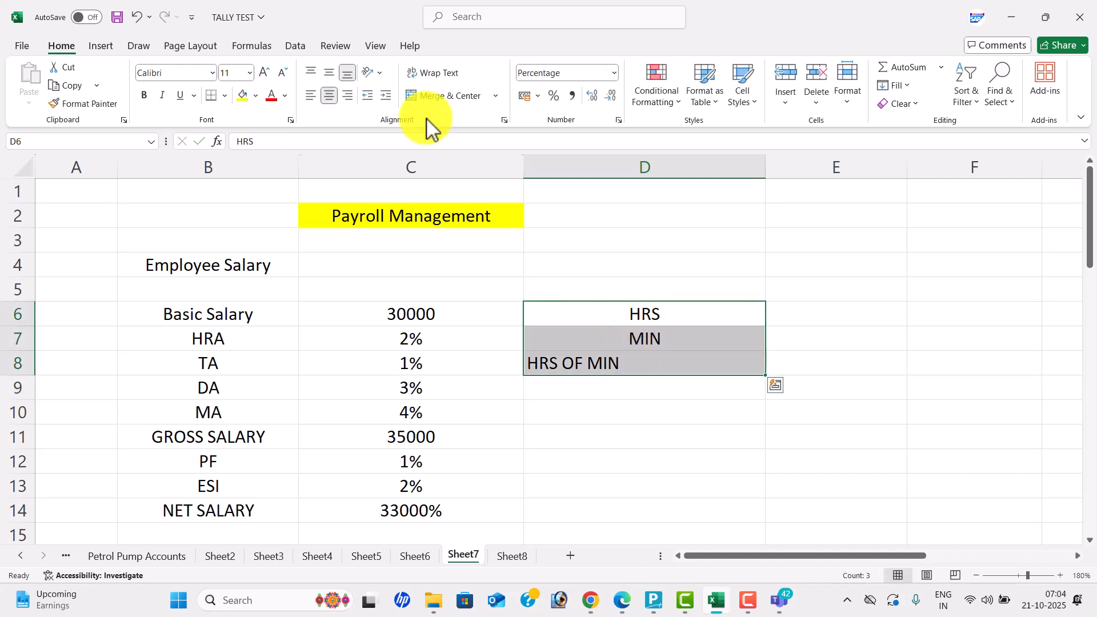
pyautogui.click(330, 96)
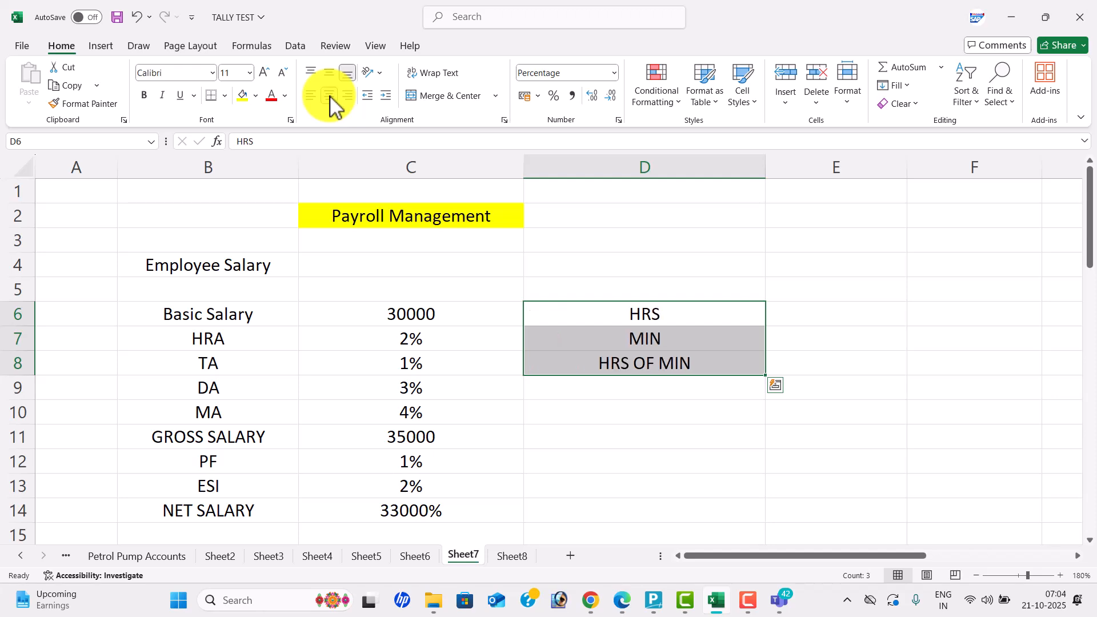
# - Enter PRESENT, OVERTIME and ABSENT in D10:D12
pyautogui.click(648, 421)
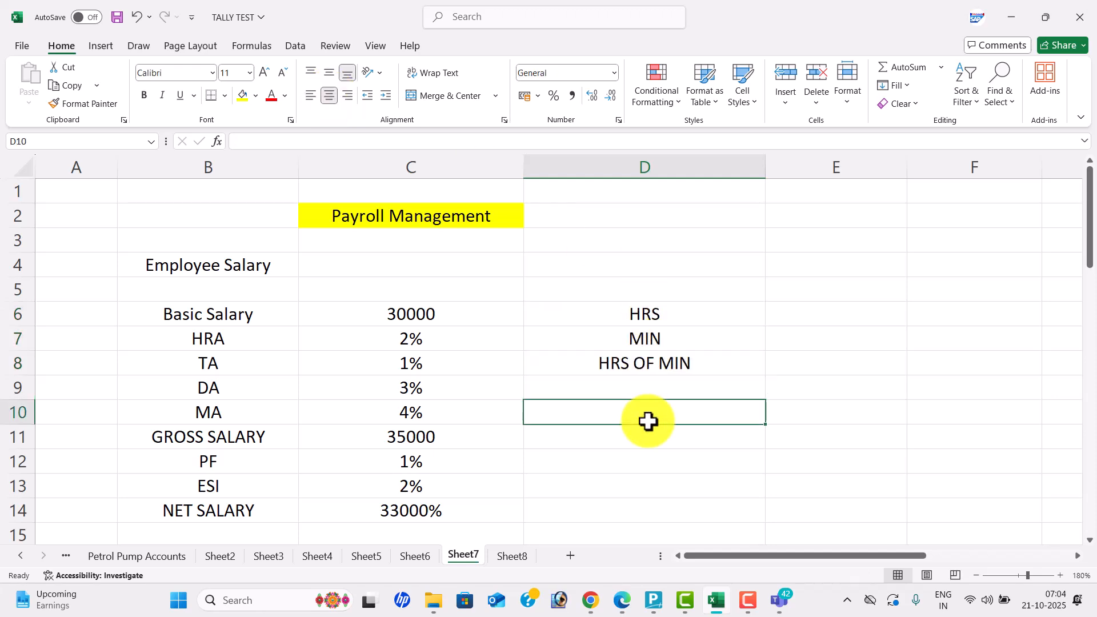
pyautogui.write('PRESENT')
pyautogui.press('Return')
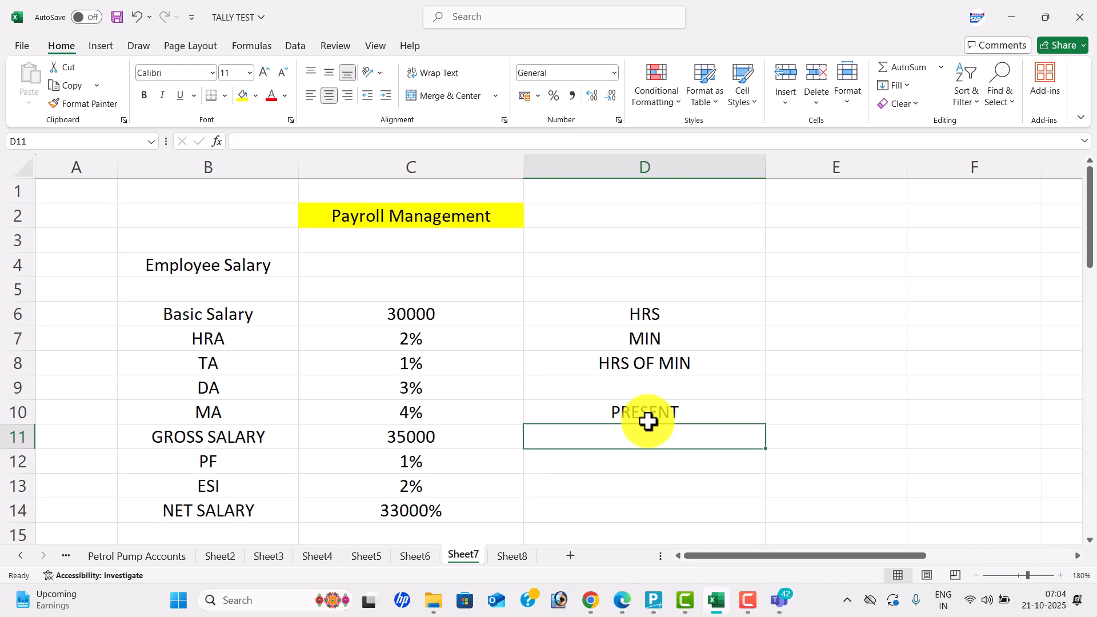
pyautogui.write('OVER')
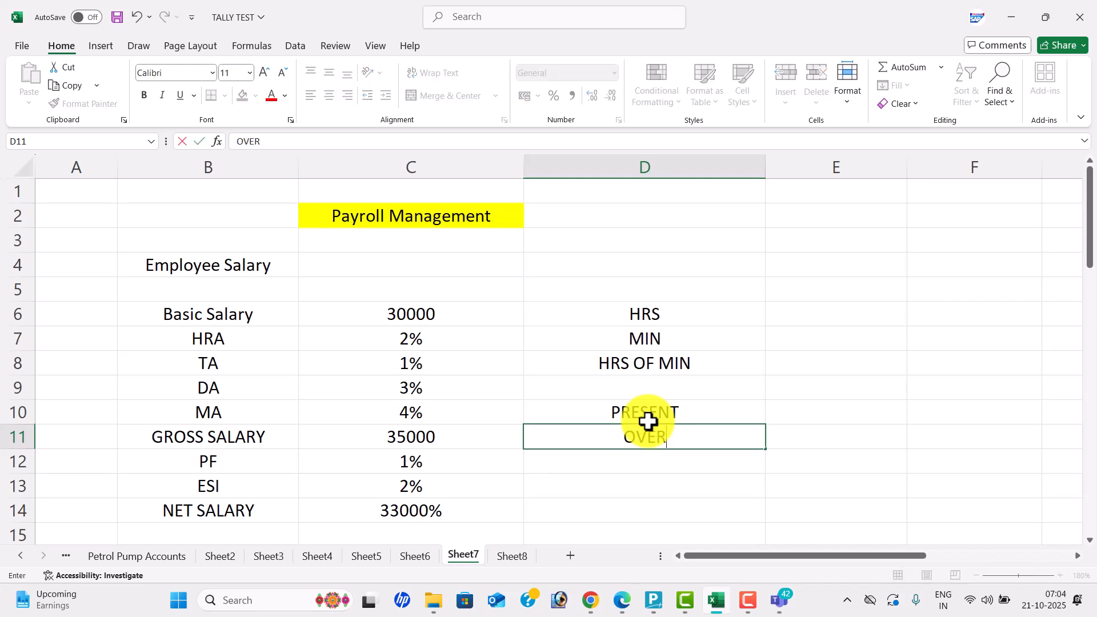
pyautogui.write('TIME')
pyautogui.press('Return')
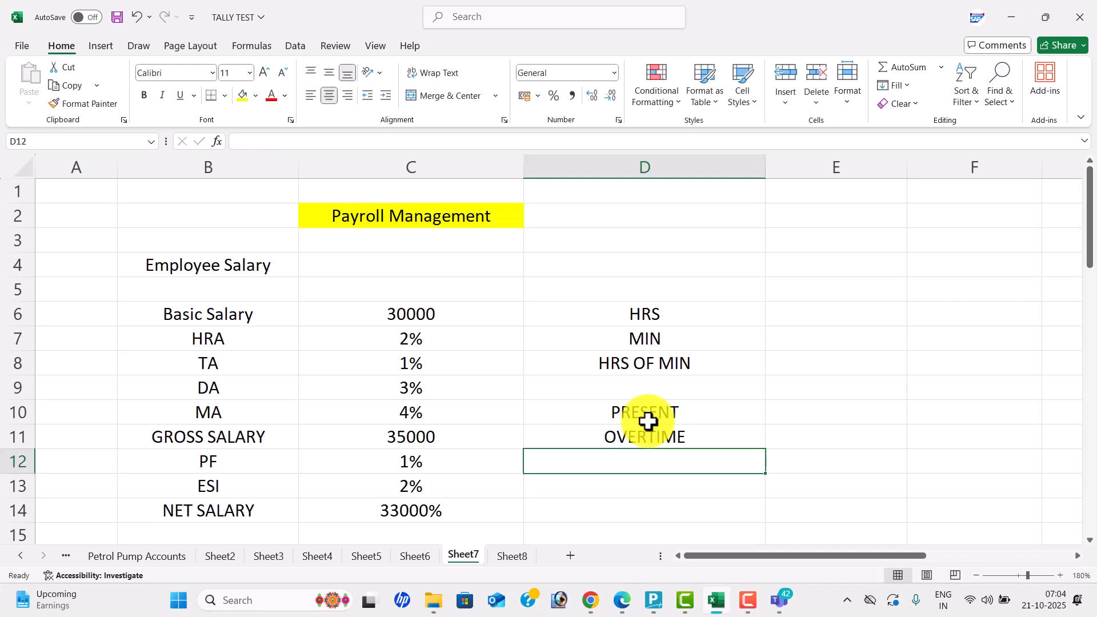
pyautogui.write('ABSENT')
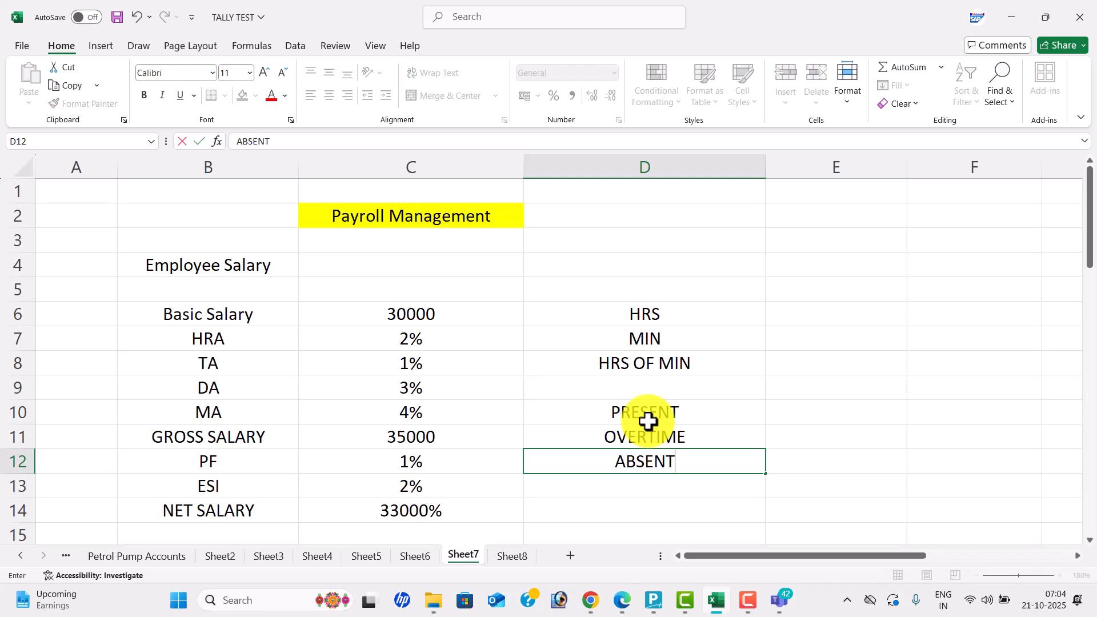
pyautogui.click(735, 368)
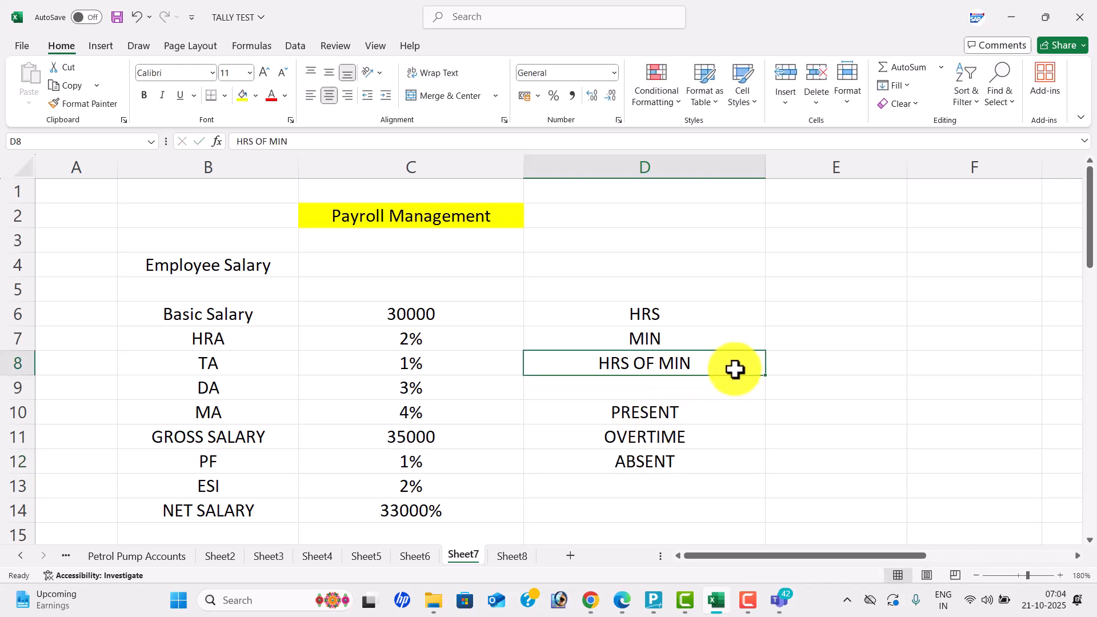
pyautogui.click(734, 406)
pyautogui.click(739, 441)
pyautogui.click(741, 463)
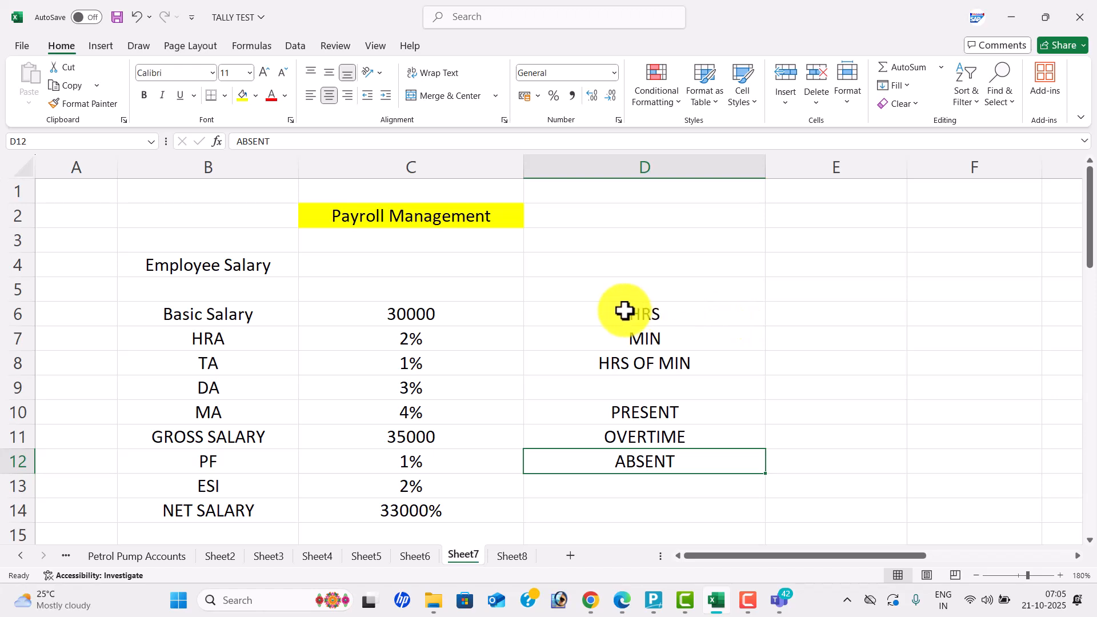
# - Enter HR, FINANCE, SALES and R & D into cells E6 through E9
pyautogui.click(815, 323)
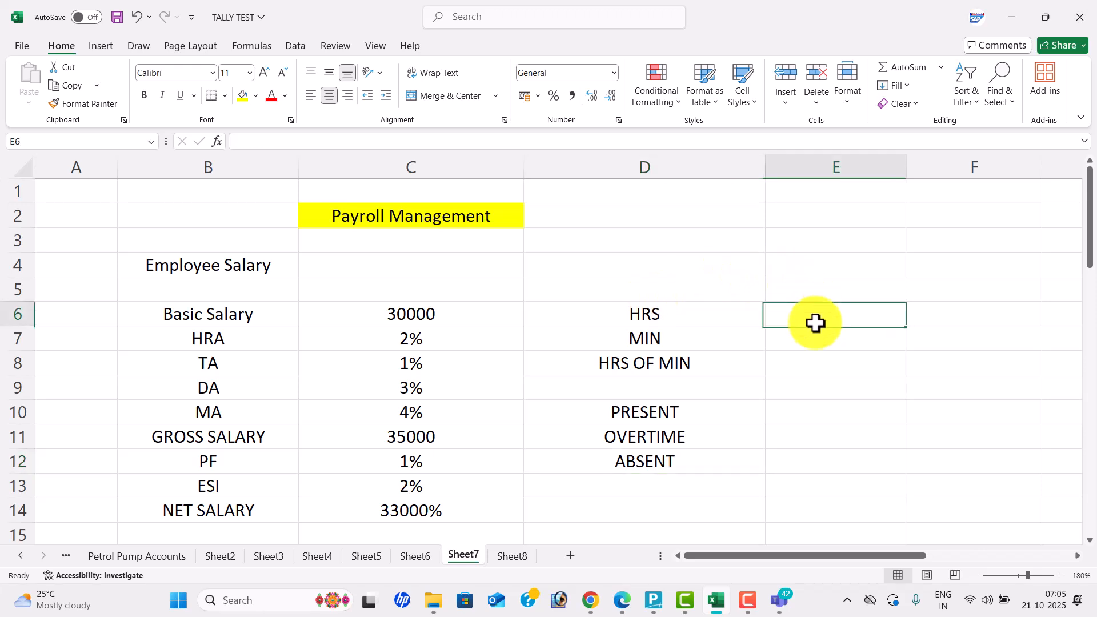
pyautogui.write('HR')
pyautogui.press('Return')
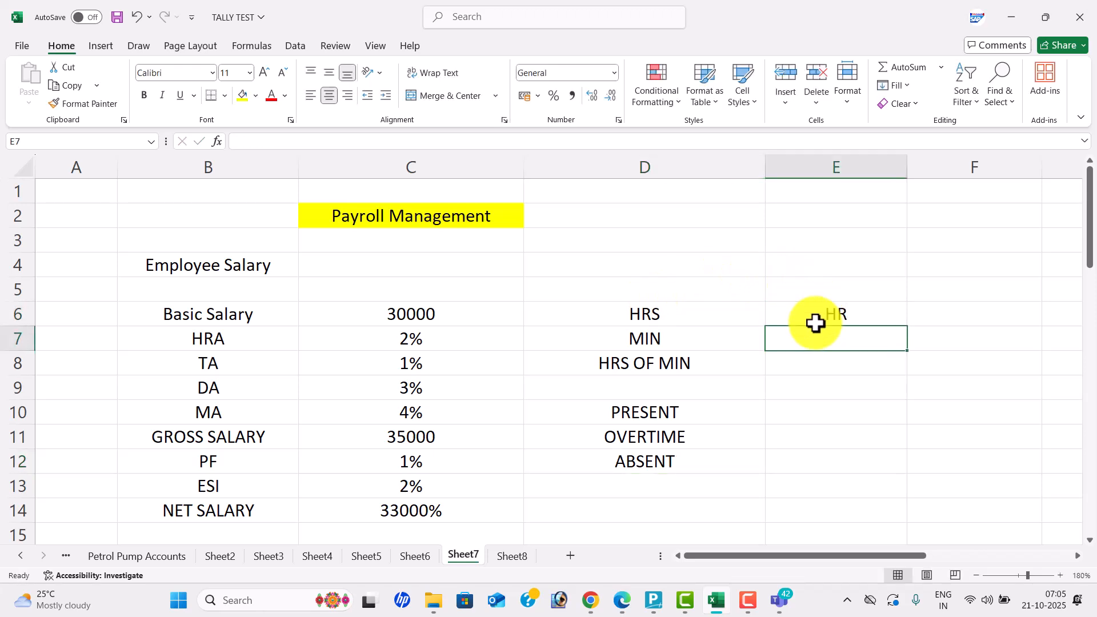
pyautogui.write('FINANCE')
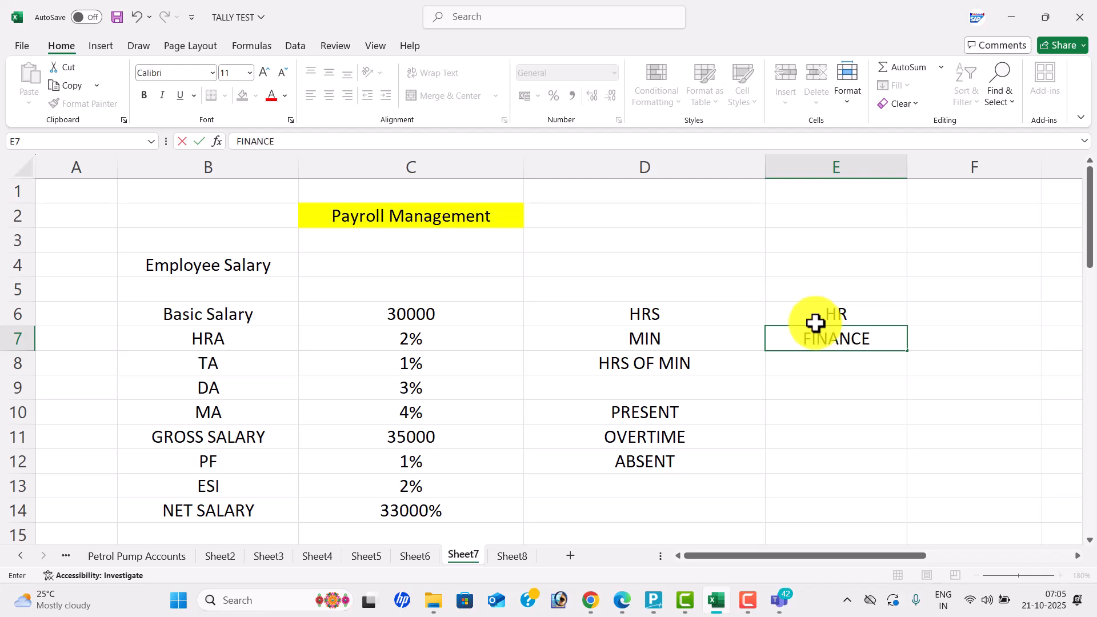
pyautogui.press('Return')
pyautogui.write('SALES')
pyautogui.press('Return')
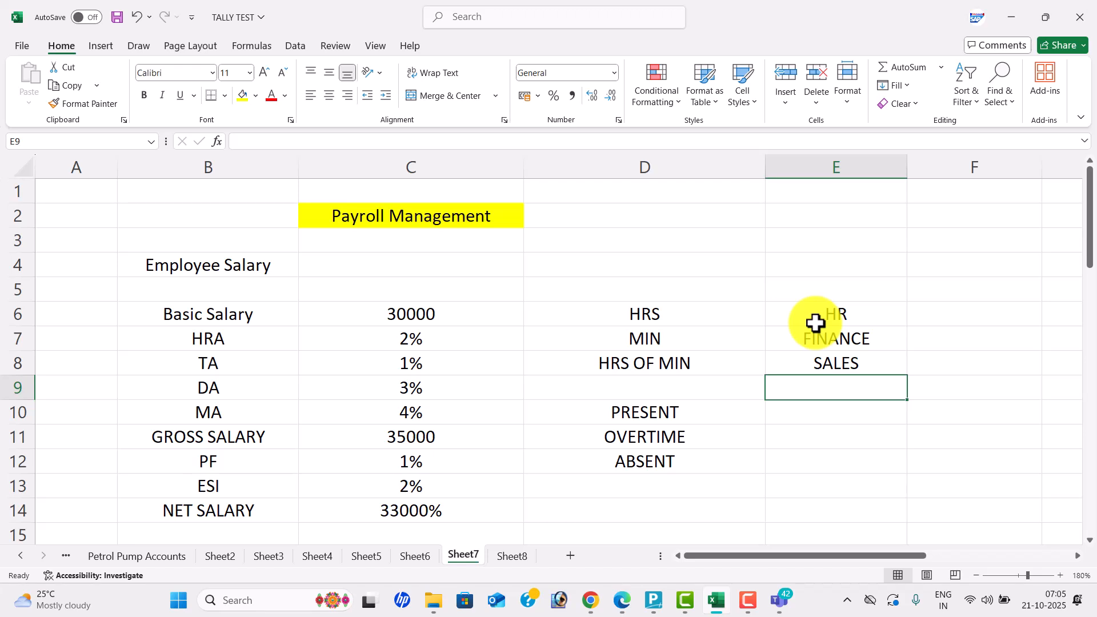
pyautogui.write('R')
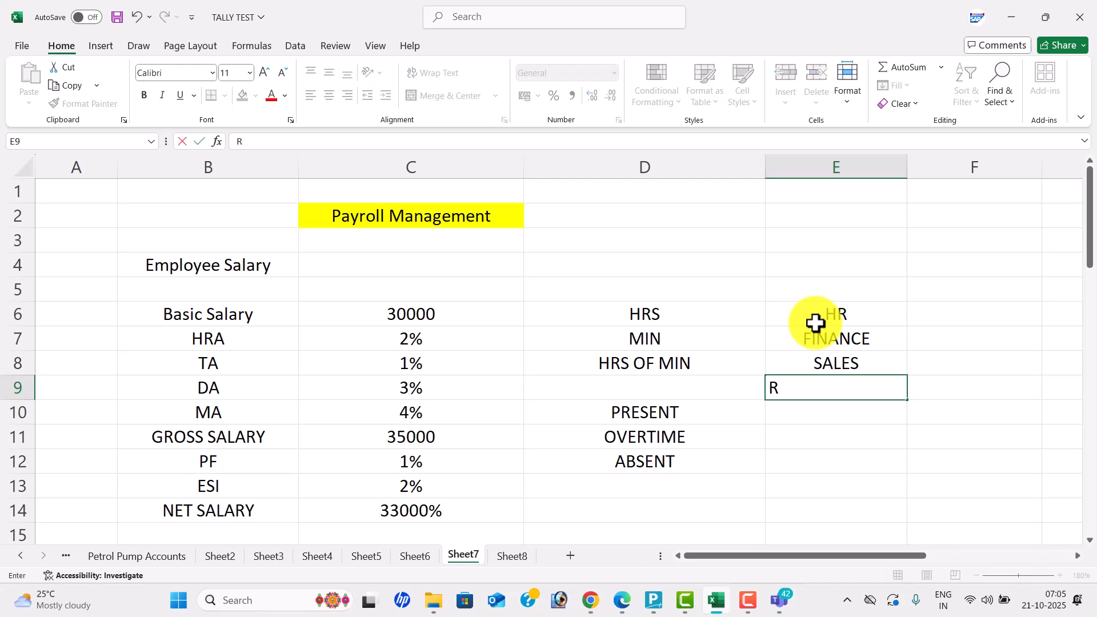
pyautogui.write(' & D')
pyautogui.press('Return')
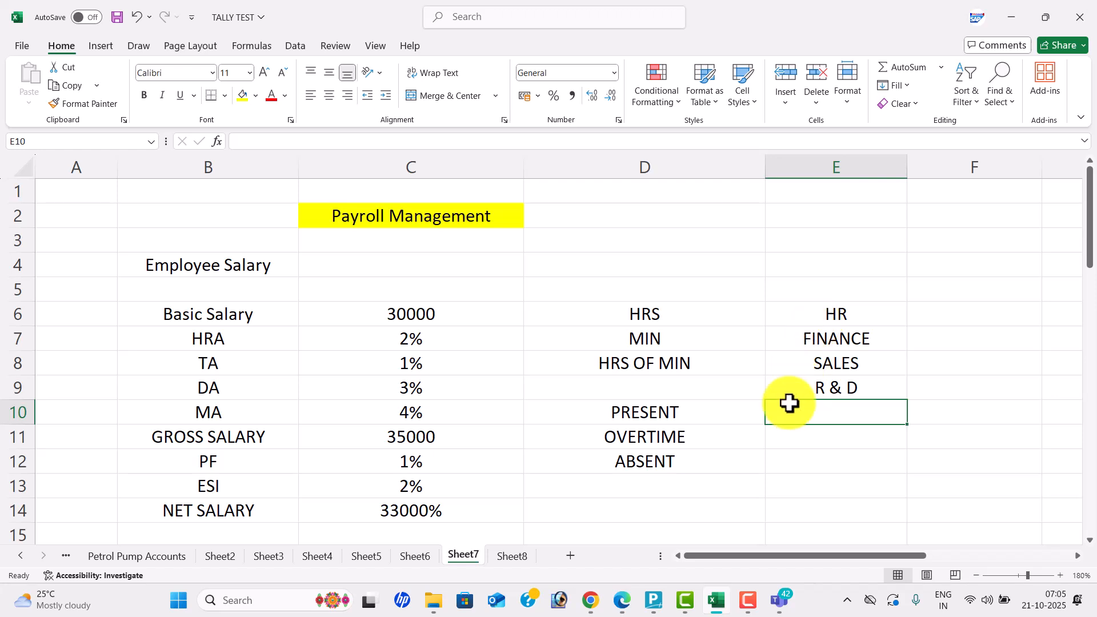
# - Start a new company in TallyPrime via Create Company
pyautogui.click(653, 599)
pyautogui.press('Up')
pyautogui.press('Up')
pyautogui.press('Up')
pyautogui.press('Up')
pyautogui.press('Up')
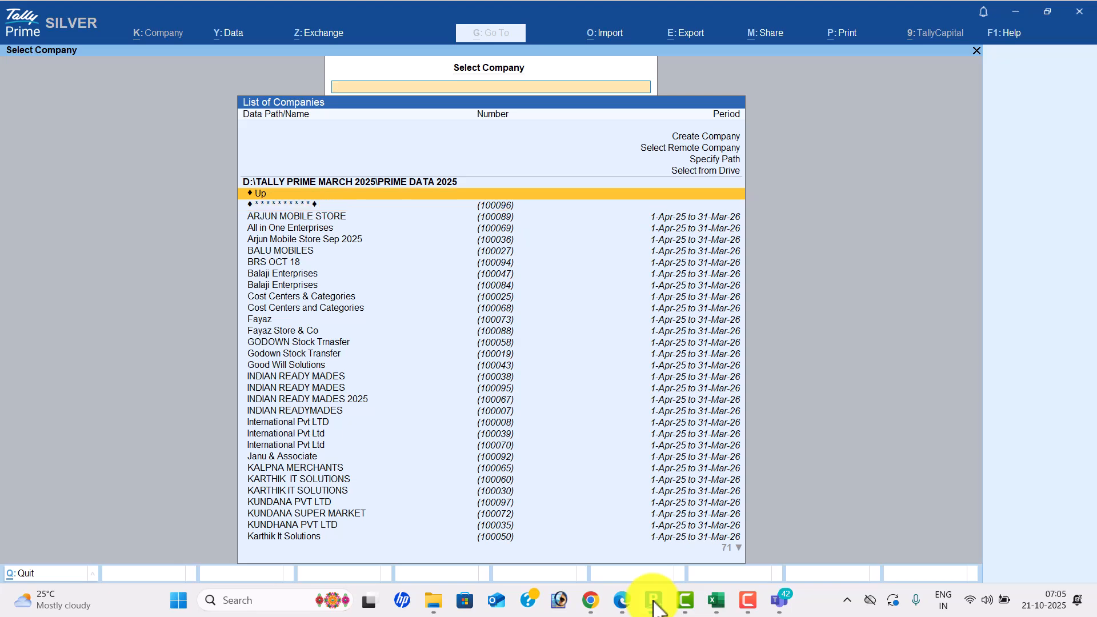
pyautogui.press('Return')
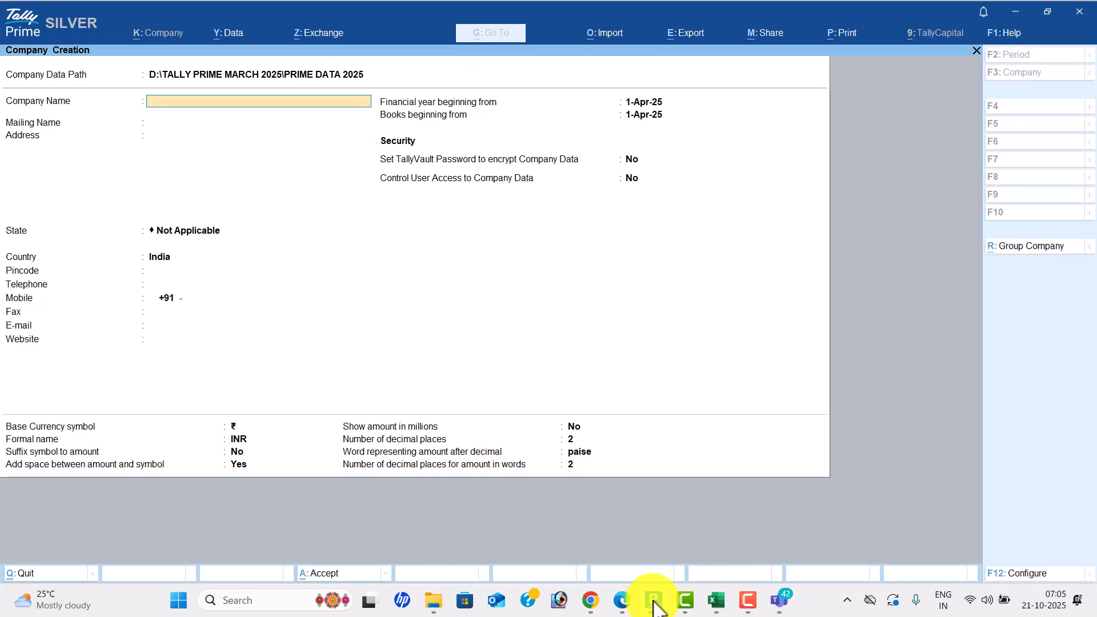
pyautogui.hotkey('alt', 'Tab')
pyautogui.hotkey('alt', 'Tab')
pyautogui.hotkey('alt', 'Tab')
pyautogui.hotkey('alt', 'Tab')
pyautogui.hotkey('alt', 'Tab')
pyautogui.hotkey('alt', 'Tab')
pyautogui.hotkey('alt', 'Tab')
pyautogui.hotkey('alt', 'Tab')
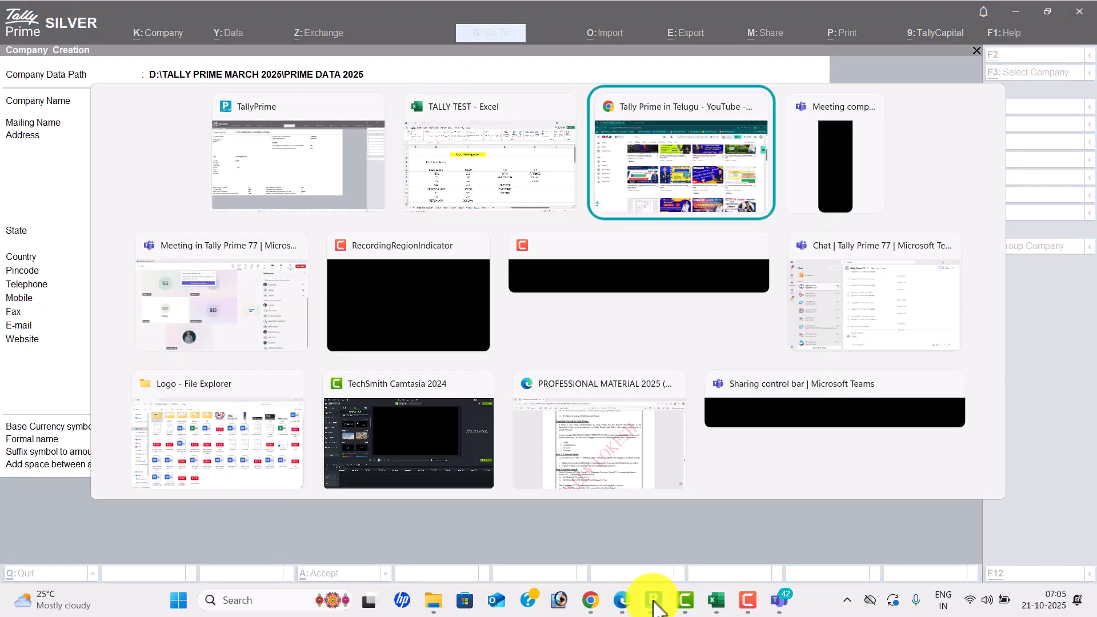
pyautogui.hotkey('alt', 'Tab')
pyautogui.hotkey('alt', 'Tab')
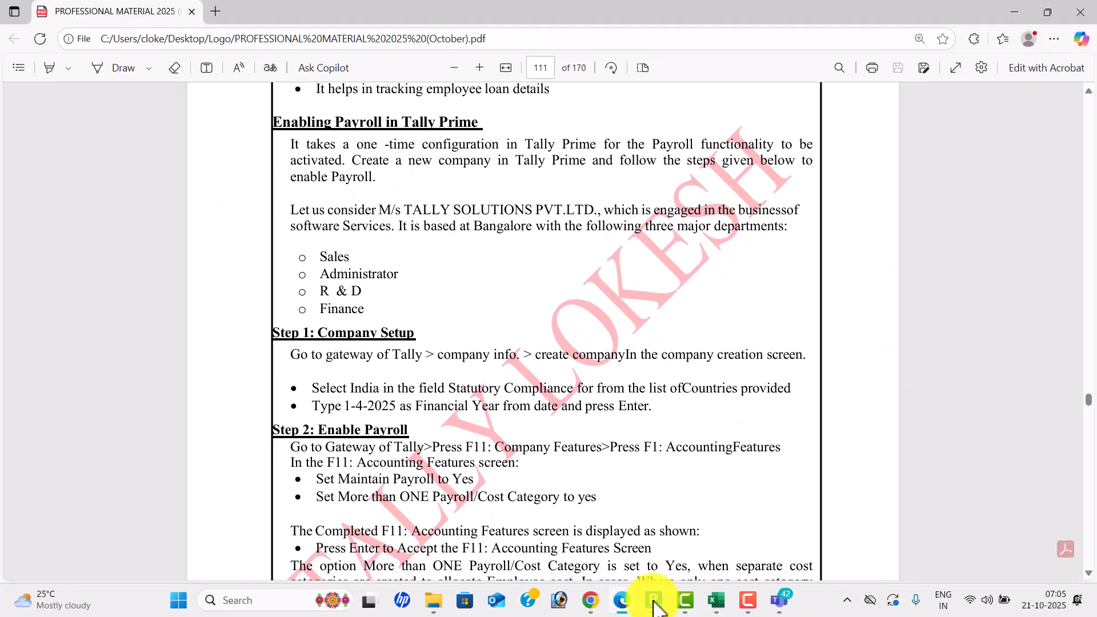
pyautogui.hotkey('alt', 'Tab')
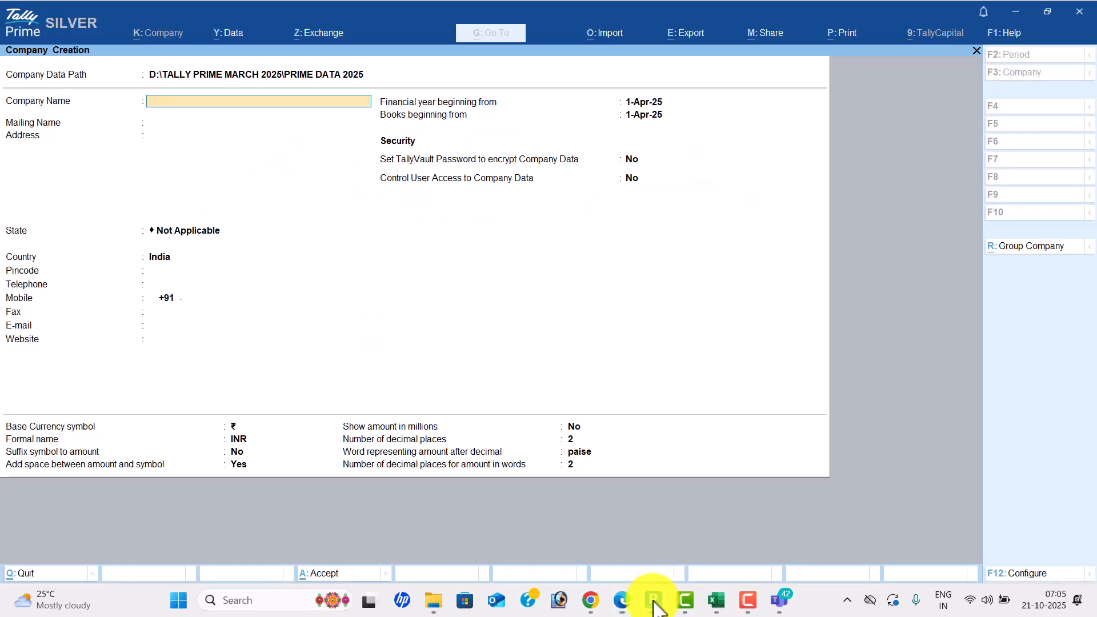
# - Name the company TALLY SOLUTIONS PVT LTD OCTORBER, set state Andhra Pradesh, and save it
pyautogui.write('TALLY SOLUTIONS PVT LTD OCTORBER')
pyautogui.press('Return')
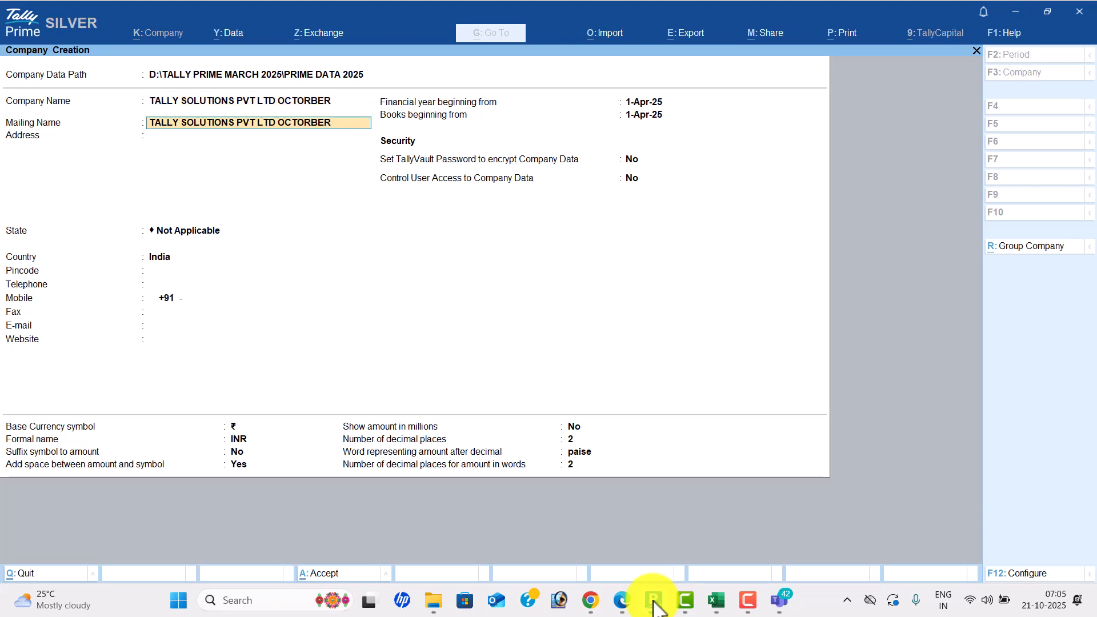
pyautogui.press('Return')
pyautogui.press('Return')
pyautogui.press('Down')
pyautogui.press('Down')
pyautogui.press('Return')
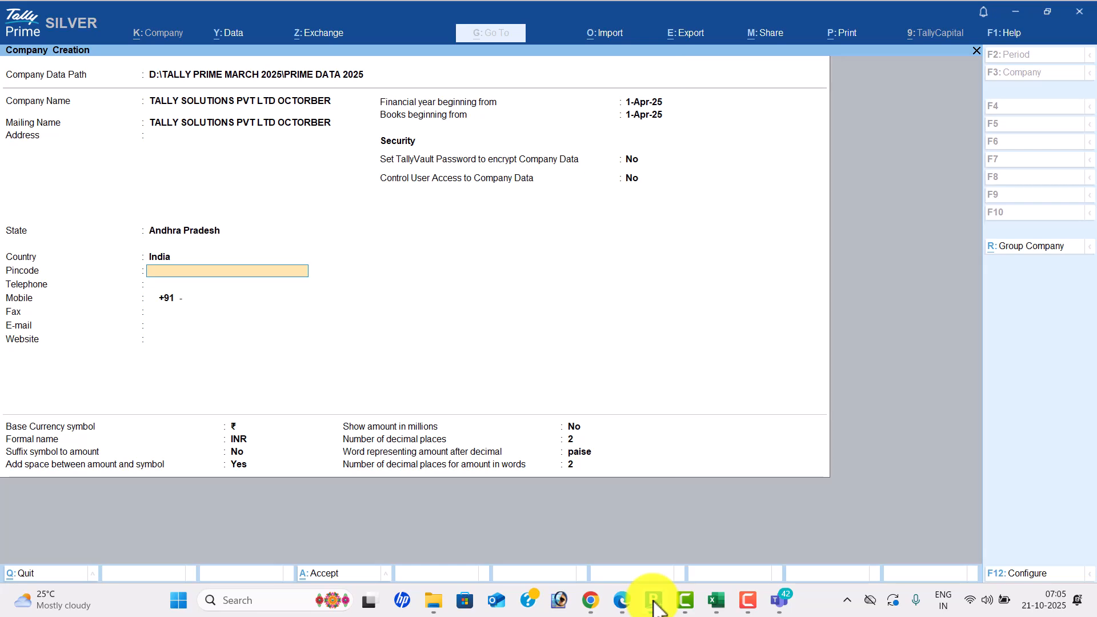
pyautogui.press('ctrl')
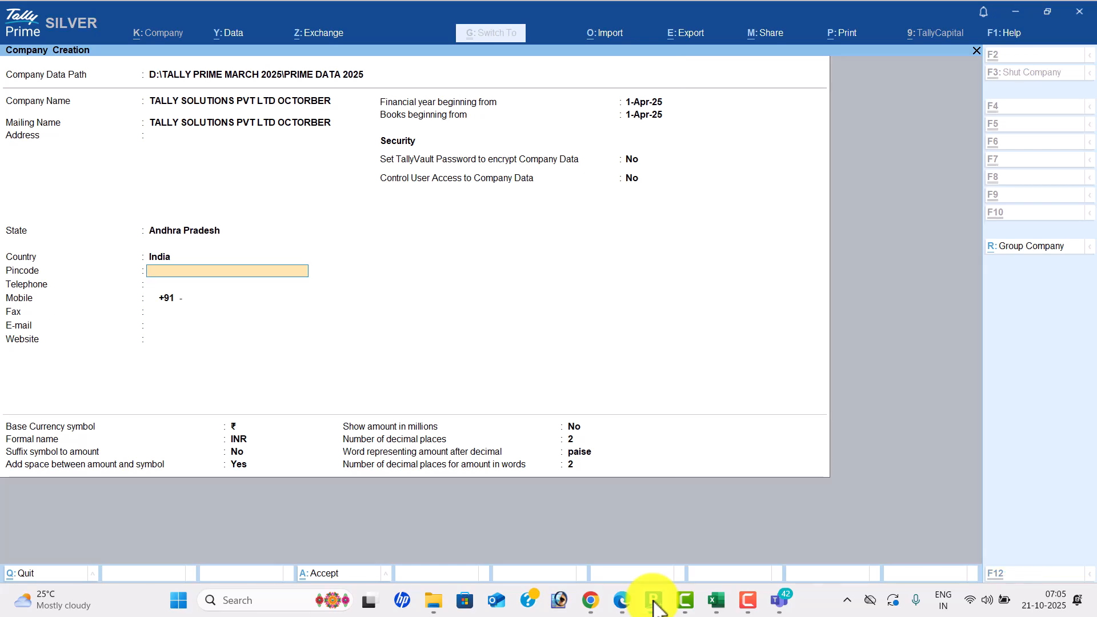
pyautogui.hotkey('ctrl', 'a')
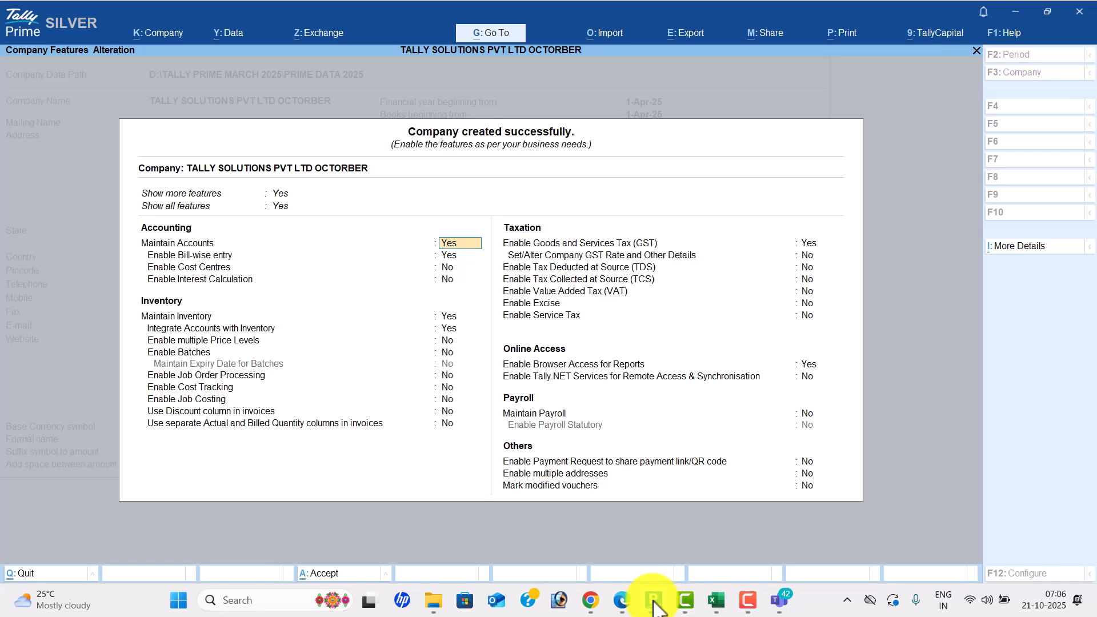
# - Set Bill-wise entry, Maintain Inventory and GST to No; Maintain Payroll and Payroll Statutory to Yes
pyautogui.press('Return')
pyautogui.press('n')
pyautogui.press('Return')
pyautogui.press('Return')
pyautogui.press('Return')
pyautogui.press('n')
pyautogui.press('Return')
pyautogui.press('n')
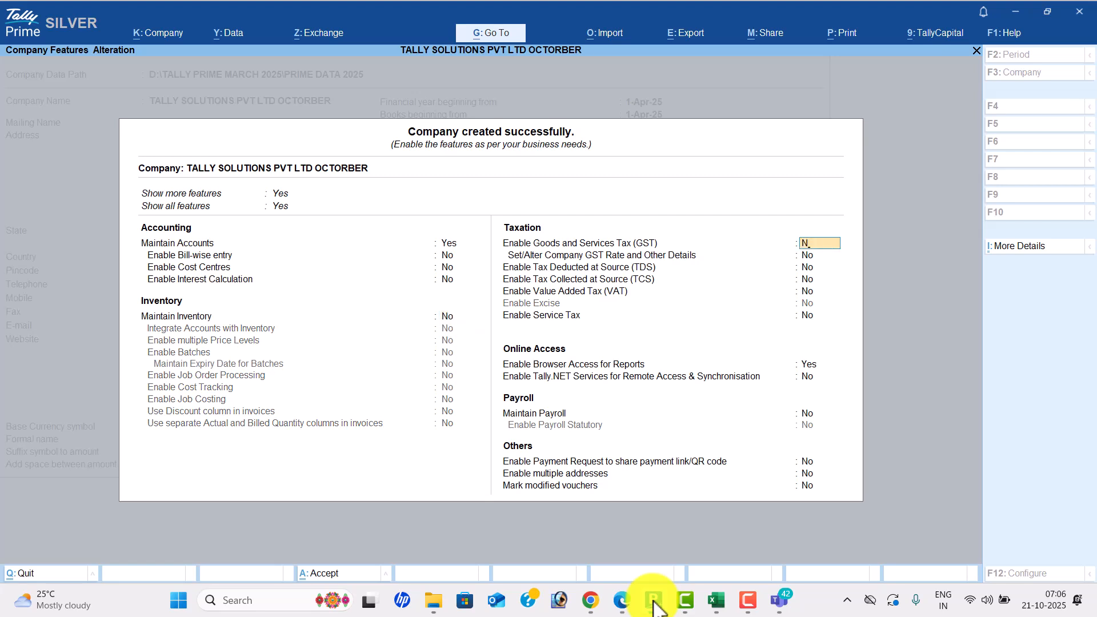
pyautogui.press('Return')
pyautogui.press('Return')
pyautogui.press('Return')
pyautogui.press('Return')
pyautogui.press('Return')
pyautogui.press('Return')
pyautogui.press('Return')
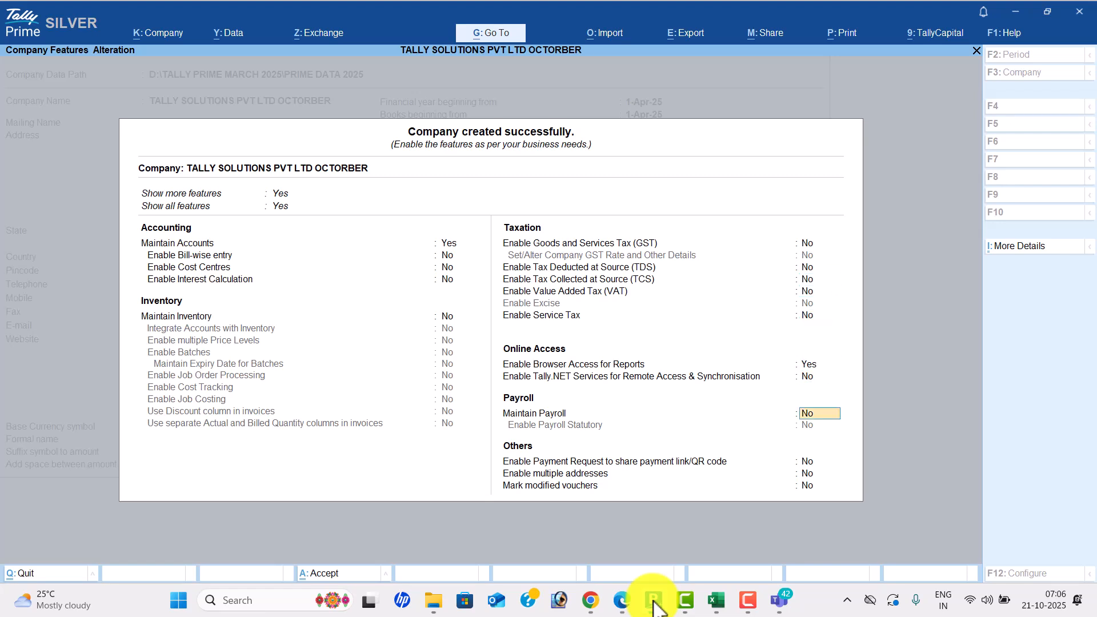
pyautogui.press('y')
pyautogui.press('Return')
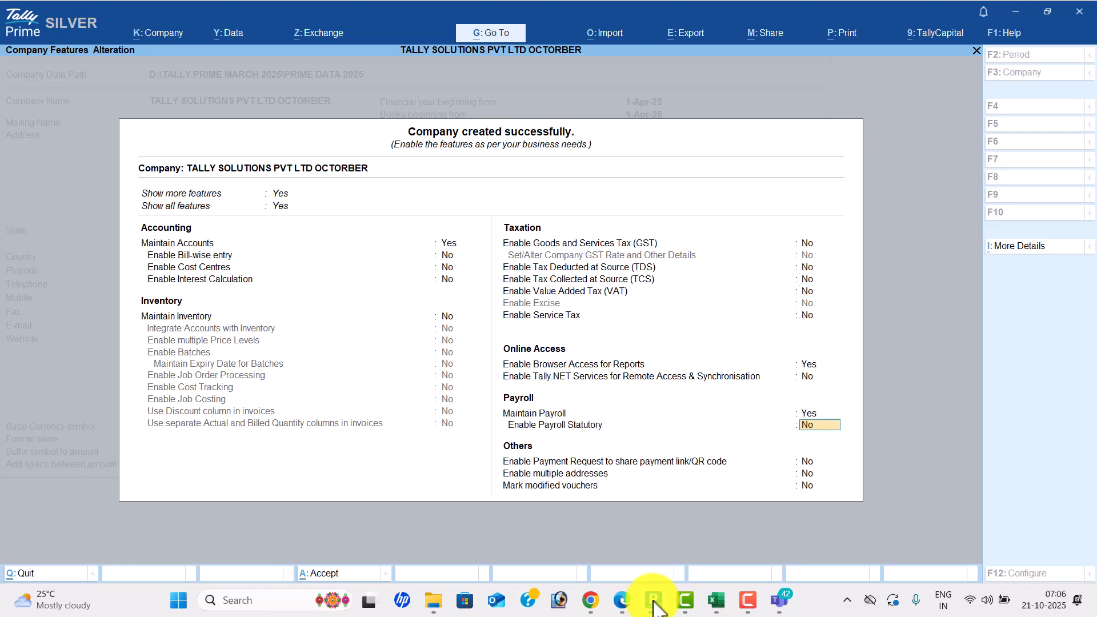
pyautogui.press('y')
pyautogui.press('Return')
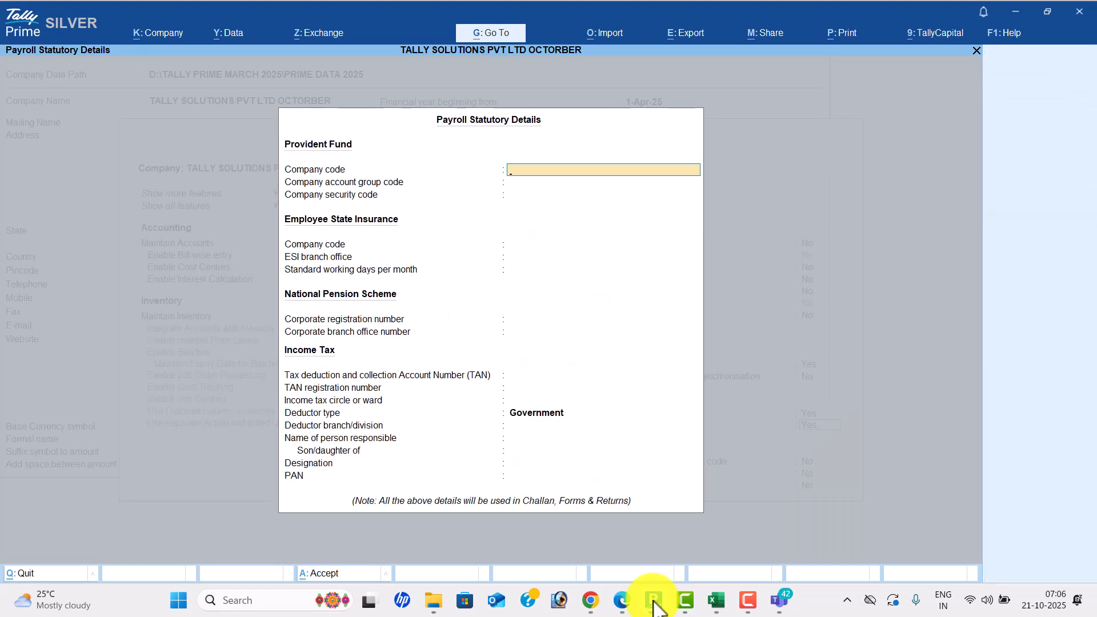
# - Choose Others as deductor type, accept the company features, and show the Enabling Payroll guide page
pyautogui.press('Return')
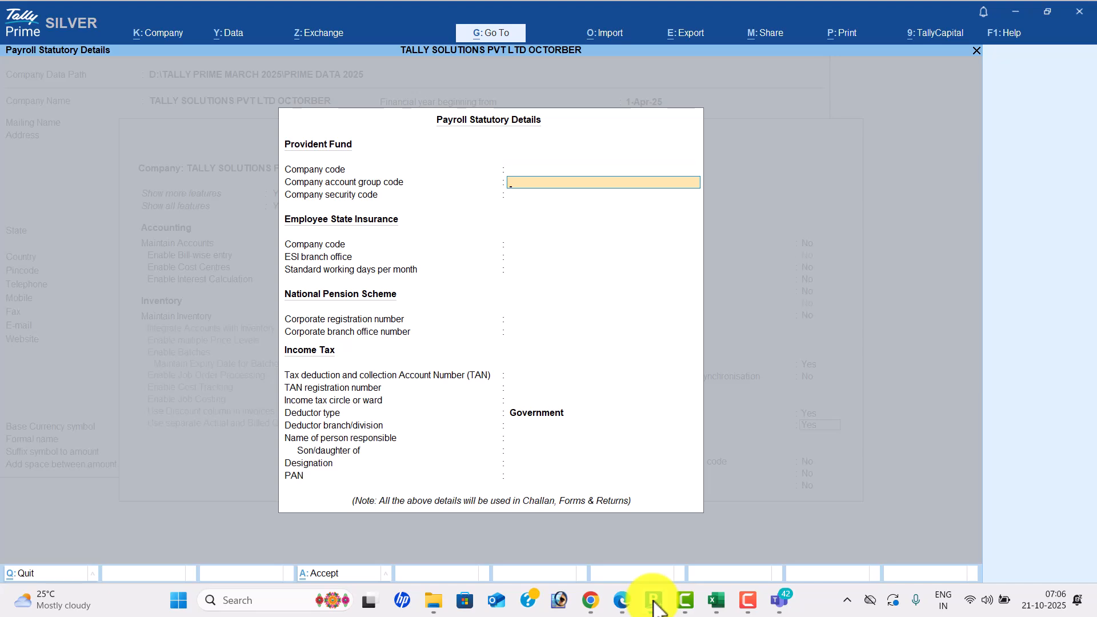
pyautogui.press('Return')
pyautogui.press('Return')
pyautogui.press('Return')
pyautogui.press('Return')
pyautogui.press('Return')
pyautogui.press('Return')
pyautogui.press('Return')
pyautogui.press('Return')
pyautogui.press('Return')
pyautogui.press('Return')
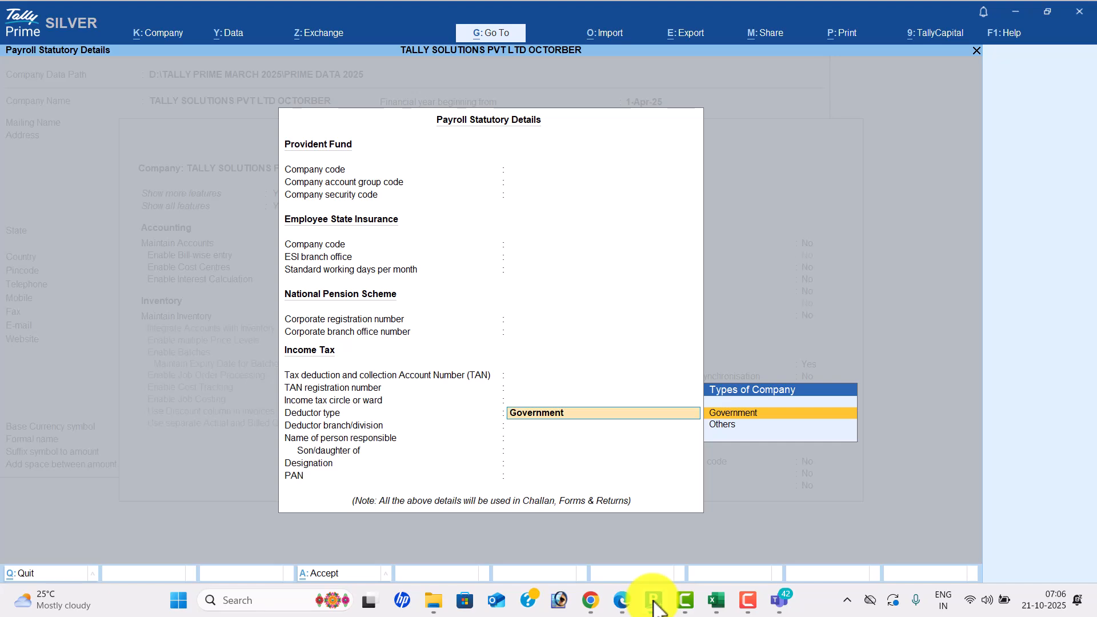
pyautogui.press('Down')
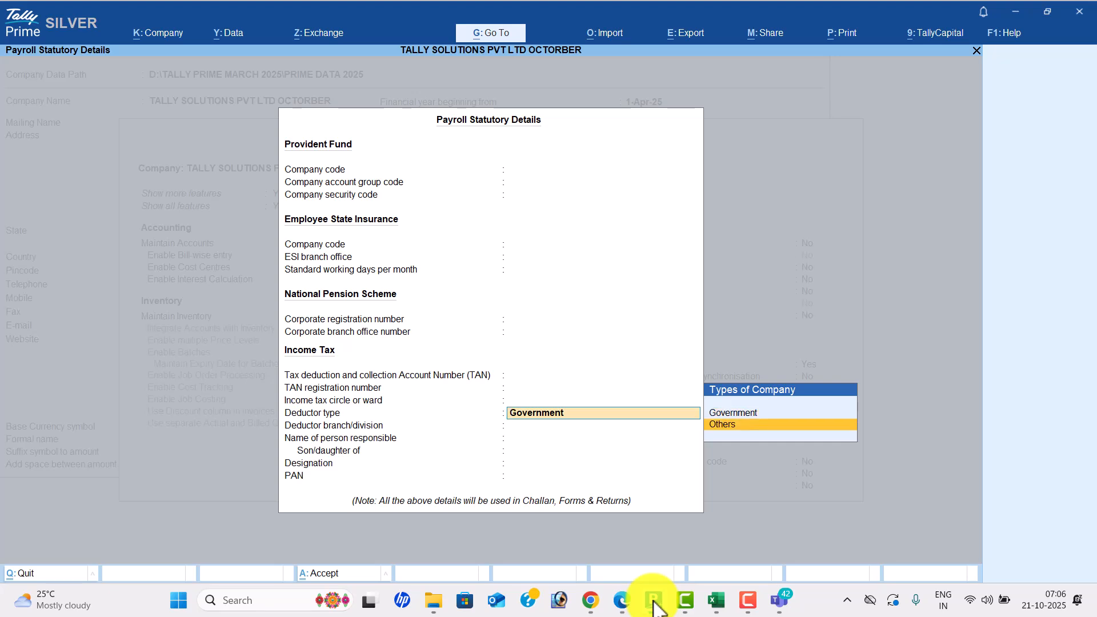
pyautogui.press('Return')
pyautogui.press('Return')
pyautogui.press('Return')
pyautogui.press('Return')
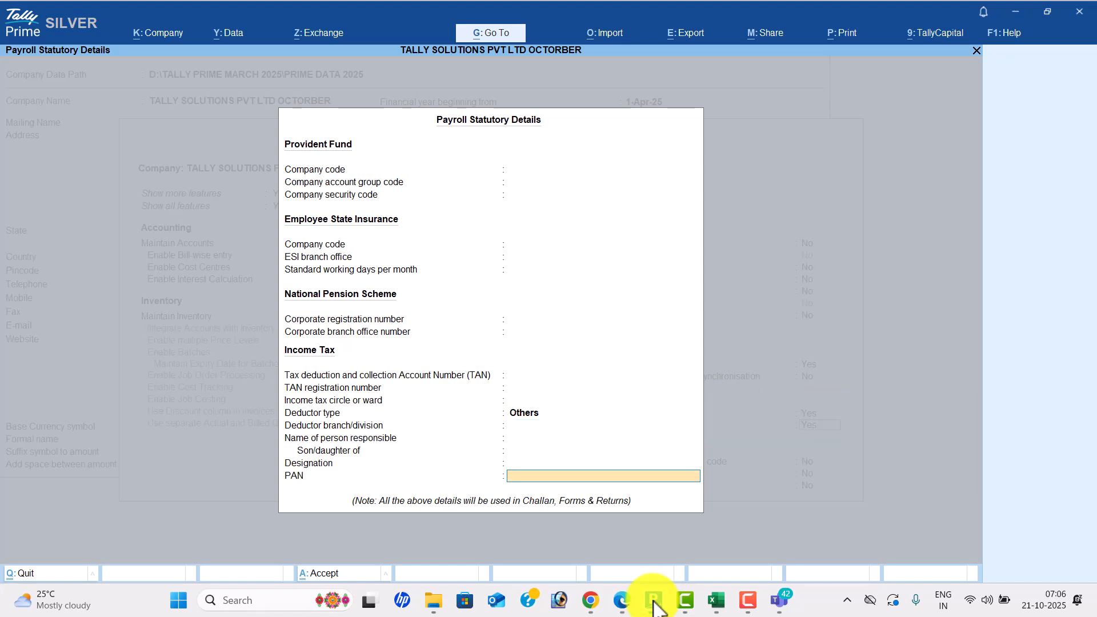
pyautogui.press('Return')
pyautogui.press('Return')
pyautogui.press('Return')
pyautogui.press('Return')
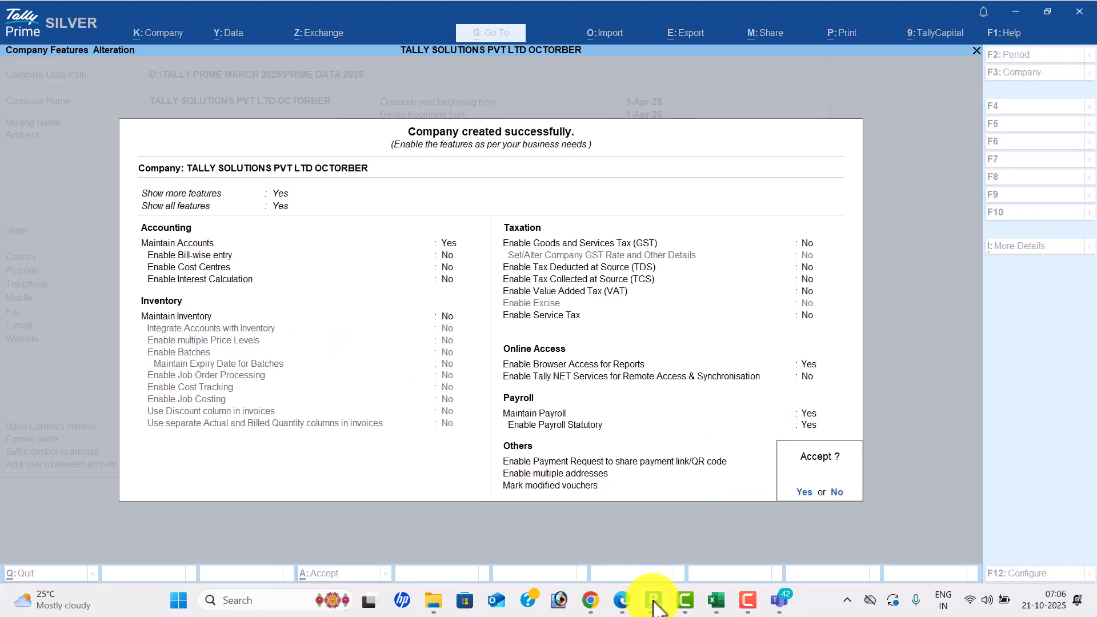
pyautogui.press('Return')
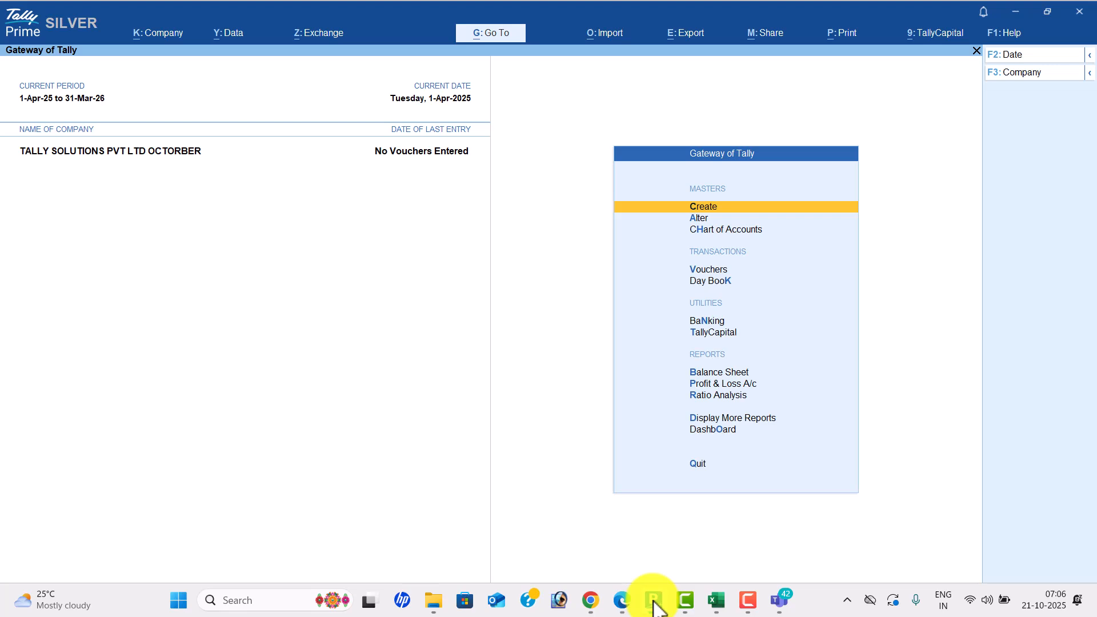
pyautogui.click(654, 604)
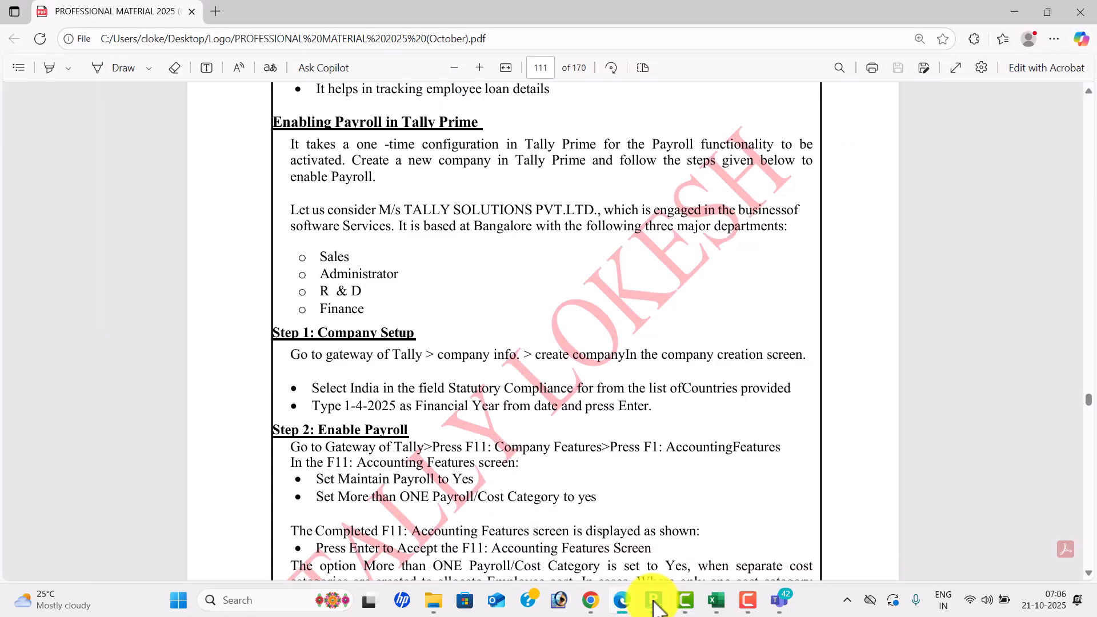
# - Open Employee Group creation from the Gateway of Tally's masters list
pyautogui.click(654, 604)
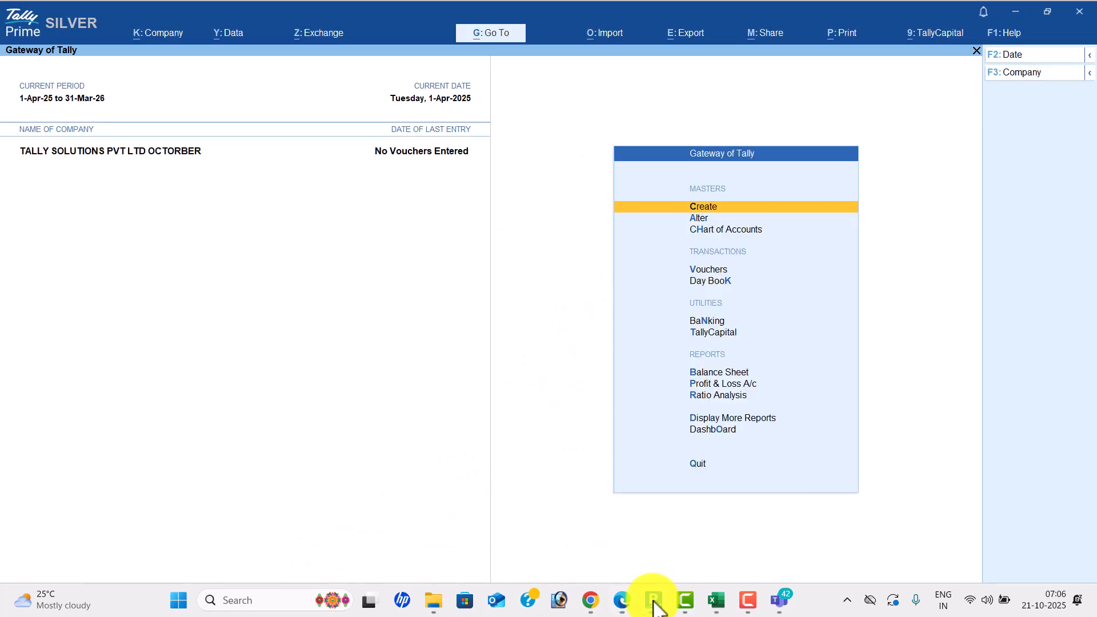
pyautogui.press('Return')
pyautogui.press('Down')
pyautogui.press('Down')
pyautogui.press('Down')
pyautogui.press('Down')
pyautogui.press('Up')
pyautogui.press('Down')
pyautogui.press('Down')
pyautogui.press('Down')
pyautogui.press('Down')
pyautogui.press('Down')
pyautogui.press('Up')
pyautogui.press('Up')
pyautogui.press('Up')
pyautogui.press('Up')
pyautogui.press('Return')
pyautogui.hotkey('alt', 'Tab')
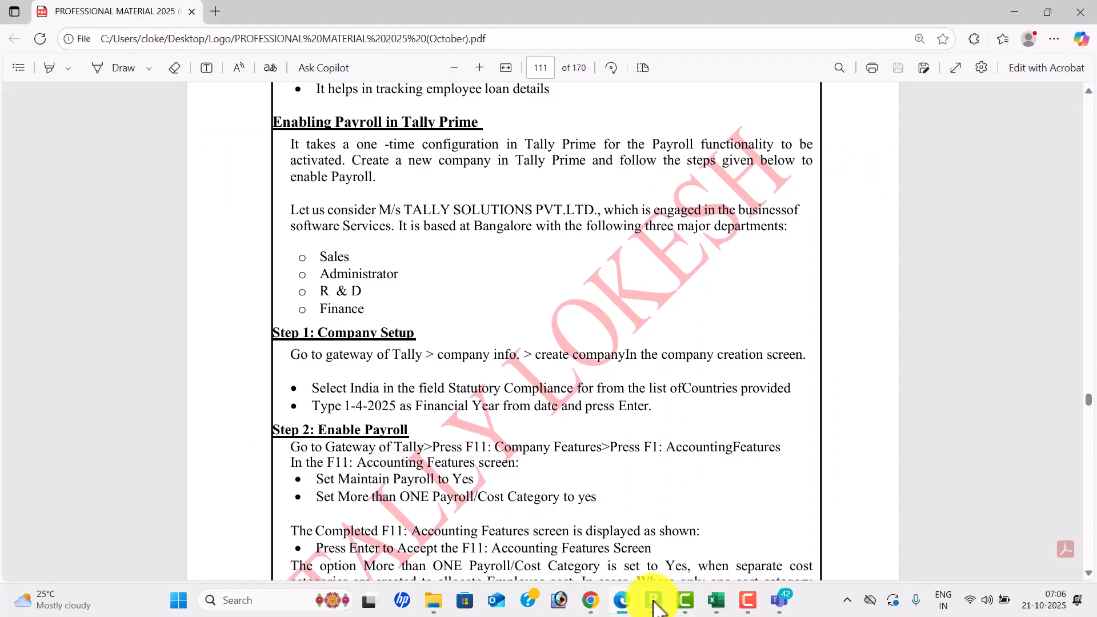
pyautogui.hotkey('alt', 'Tab')
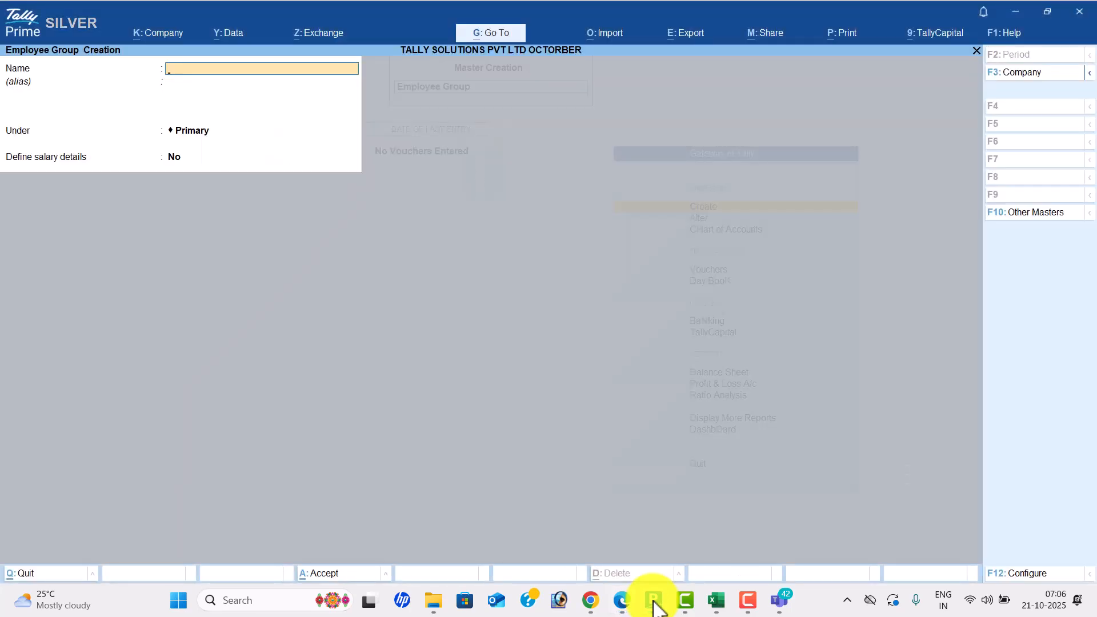
# - Enter employee groups Sales, Administrator and R & D
pyautogui.write('SA')
pyautogui.press('BackSpace')
pyautogui.write('ales')
pyautogui.press('Return')
pyautogui.press('Return')
pyautogui.press('Return')
pyautogui.press('Return')
pyautogui.write('Administrator')
pyautogui.press('Return')
pyautogui.press('Return')
pyautogui.press('Return')
pyautogui.press('Return')
pyautogui.press('Return')
pyautogui.write('R & D')
pyautogui.press('Return')
pyautogui.press('Return')
pyautogui.press('Return')
pyautogui.press('Return')
pyautogui.press('Return')
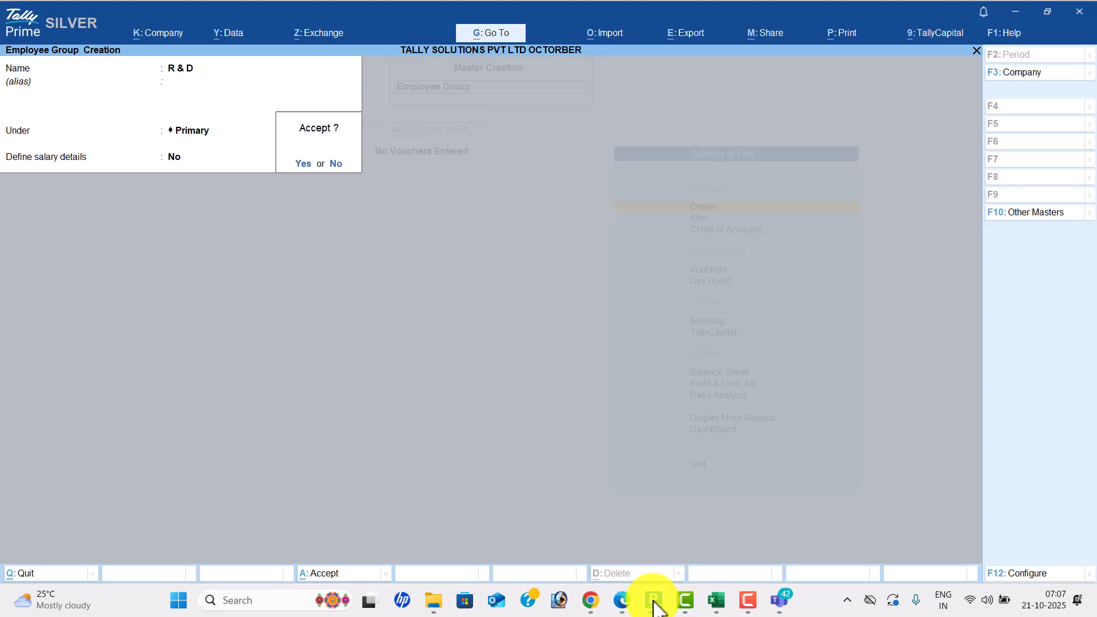
# - Create the Finanance group under Primary, then page the PDF guide to the Employee Masters table
pyautogui.write('F')
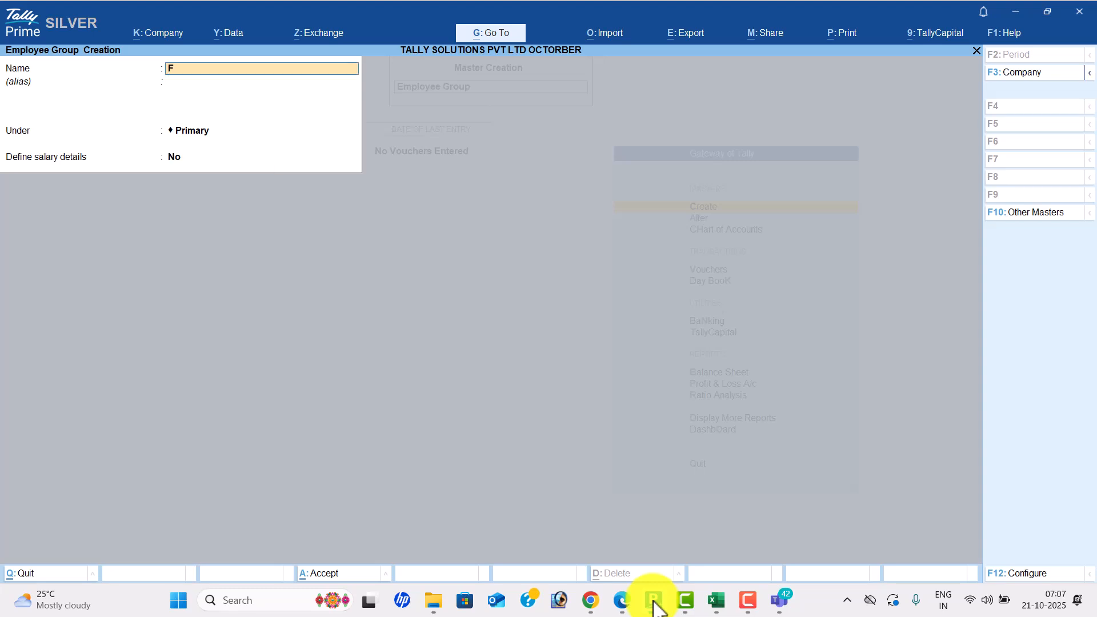
pyautogui.write('inanance')
pyautogui.press('Return')
pyautogui.press('Return')
pyautogui.press('Return')
pyautogui.press('Return')
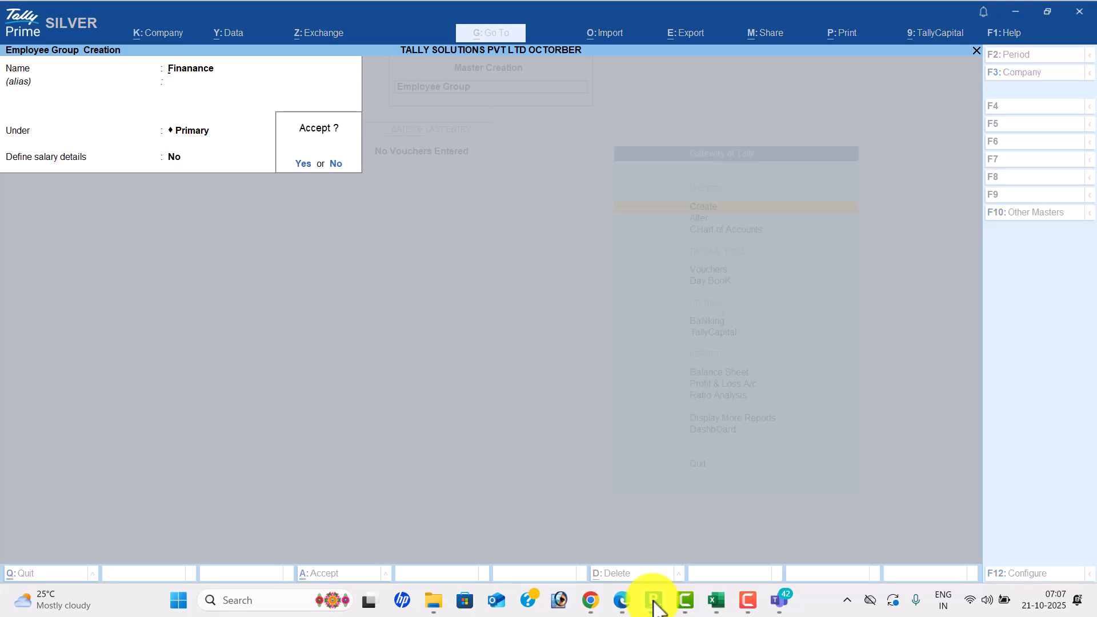
pyautogui.press('Return')
pyautogui.click(654, 603)
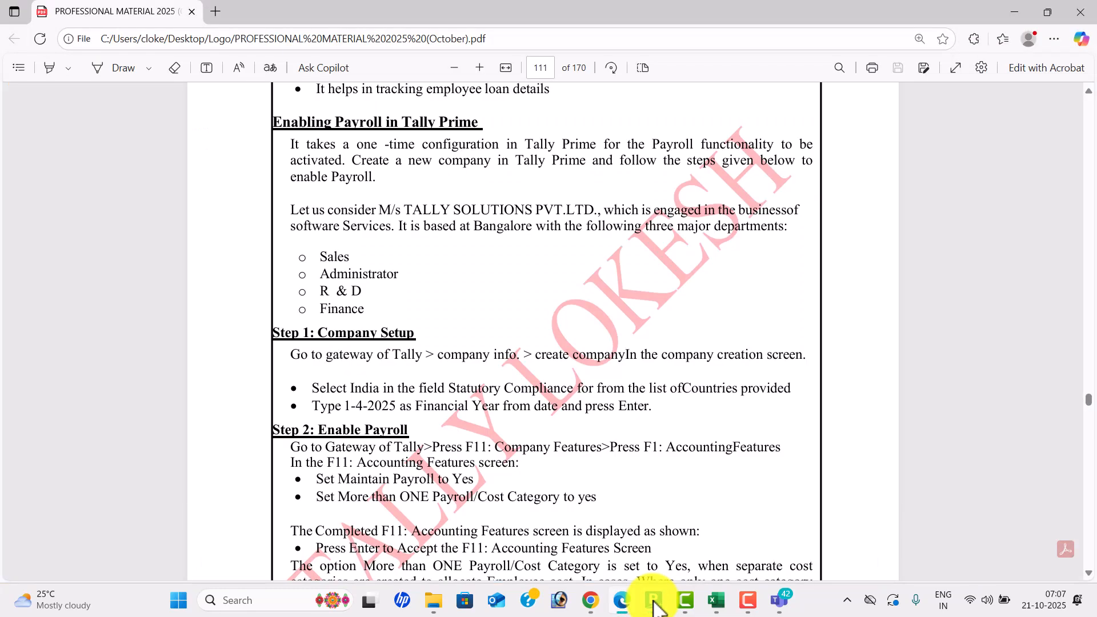
pyautogui.press('Down')
pyautogui.press('Down')
pyautogui.press('Down')
pyautogui.press('Down')
pyautogui.press('Down')
pyautogui.press('Down')
pyautogui.press('Down')
pyautogui.press('Down')
pyautogui.press('Down')
pyautogui.press('Down')
pyautogui.press('Down')
pyautogui.press('Down')
pyautogui.press('Down')
pyautogui.press('Down')
pyautogui.press('Down')
pyautogui.press('Down')
pyautogui.press('Down')
pyautogui.press('Down')
pyautogui.press('Down')
pyautogui.press('Down')
pyautogui.press('Down')
pyautogui.press('Down')
pyautogui.press('Down')
pyautogui.press('Down')
pyautogui.press('Down')
pyautogui.press('Down')
pyautogui.press('Down')
pyautogui.press('Down')
pyautogui.press('Down')
pyautogui.press('Down')
pyautogui.press('Down')
pyautogui.press('Down')
pyautogui.press('Down')
pyautogui.press('Down')
pyautogui.press('Down')
pyautogui.press('Down')
pyautogui.press('Down')
pyautogui.press('Down')
pyautogui.press('Down')
pyautogui.press('Down')
pyautogui.press('Down')
pyautogui.press('Down')
pyautogui.press('Down')
pyautogui.press('Down')
pyautogui.press('Down')
pyautogui.press('Down')
pyautogui.press('Down')
pyautogui.press('Down')
pyautogui.press('Down')
pyautogui.press('Down')
pyautogui.press('Down')
pyautogui.press('Down')
pyautogui.press('Down')
pyautogui.press('Down')
pyautogui.press('Down')
pyautogui.press('Down')
pyautogui.press('Down')
pyautogui.press('Down')
pyautogui.press('Down')
pyautogui.press('Down')
pyautogui.press('Down')
pyautogui.press('Down')
pyautogui.press('Down')
pyautogui.press('Down')
pyautogui.press('Down')
pyautogui.press('Down')
pyautogui.press('Down')
pyautogui.press('Down')
pyautogui.press('Down')
pyautogui.press('Down')
pyautogui.press('Down')
pyautogui.press('Down')
pyautogui.press('Down')
pyautogui.press('Down')
pyautogui.press('Down')
pyautogui.press('Down')
pyautogui.press('Down')
pyautogui.press('Down')
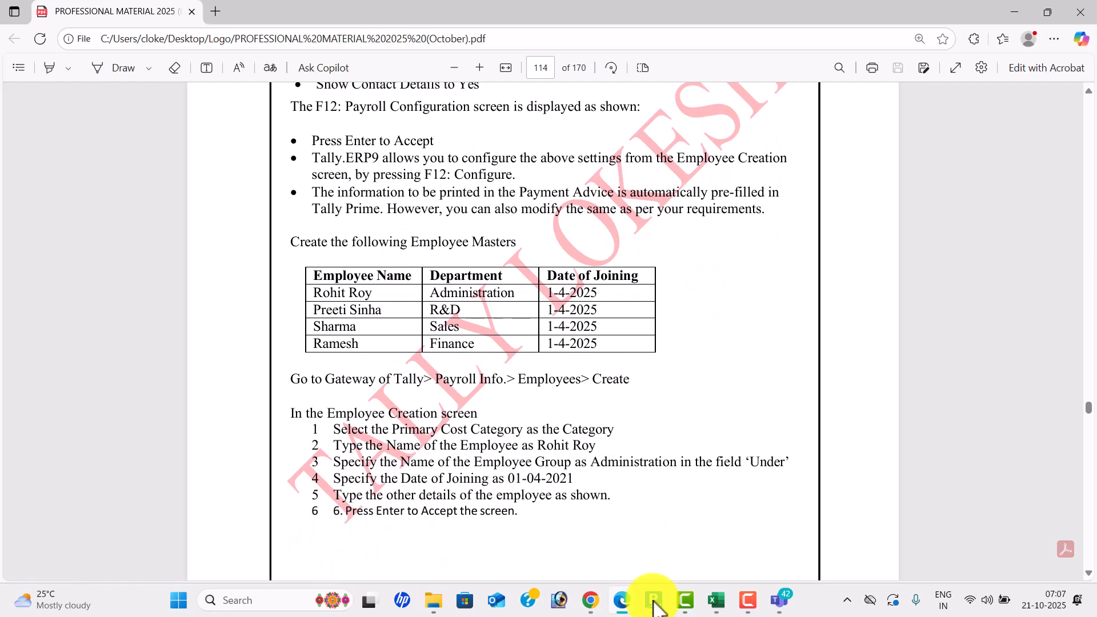
# - Go back to the List of Masters and start a new Employee master
pyautogui.click(656, 605)
pyautogui.press('Escape')
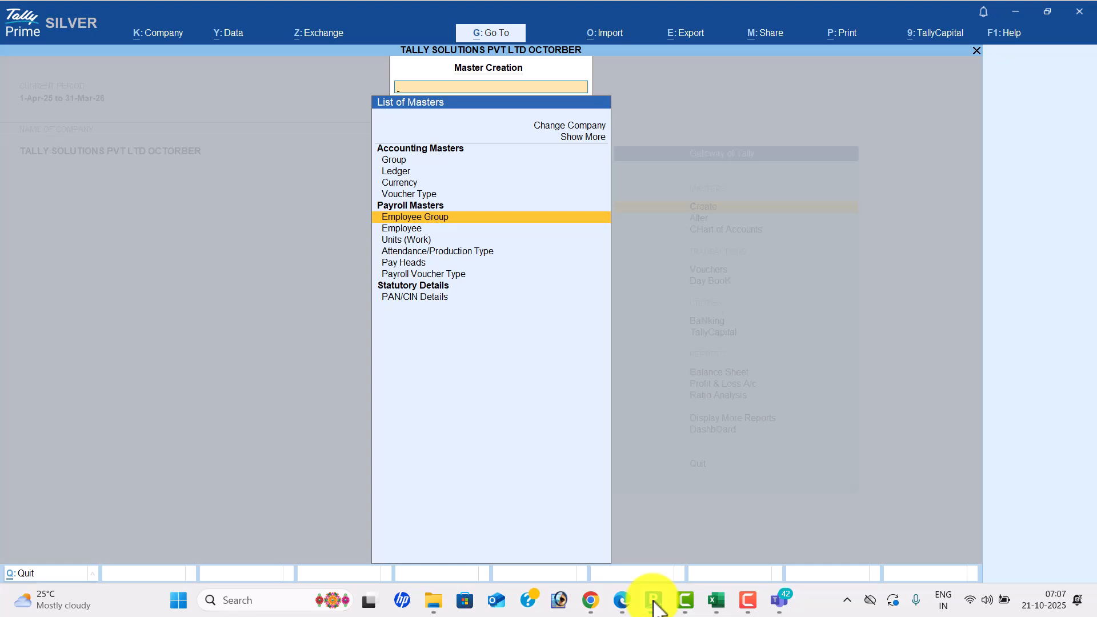
pyautogui.press('Down')
pyautogui.press('Return')
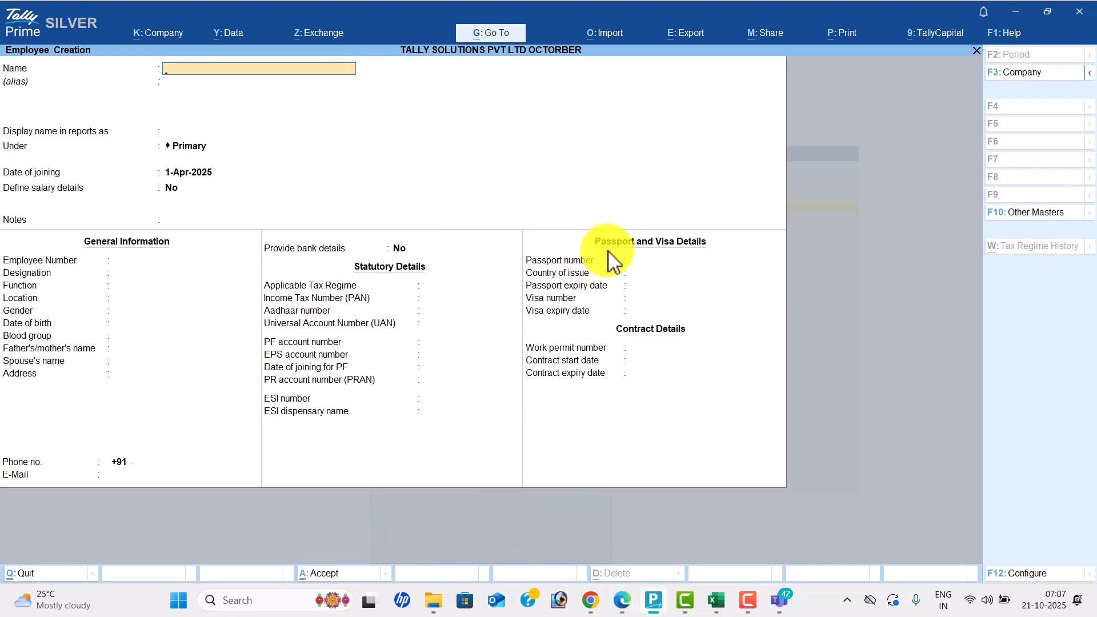
# - Configure the employee form to show alias, display name, notes, statutory, passport/visa and contract details
pyautogui.click(1043, 590)
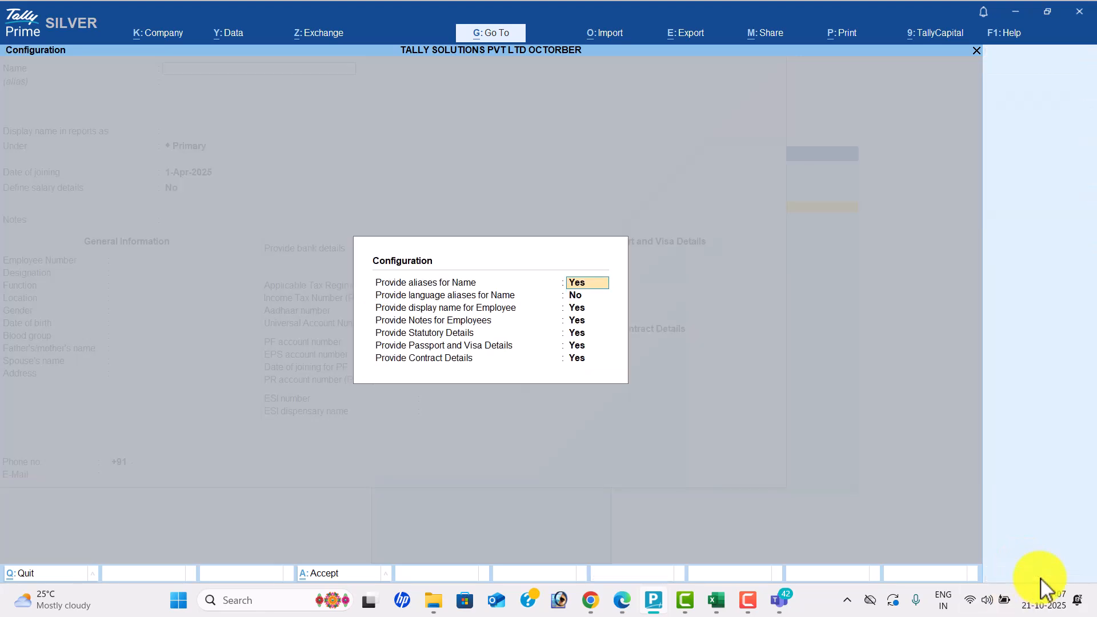
pyautogui.press('n')
pyautogui.press('n')
pyautogui.press('n')
pyautogui.press('n')
pyautogui.press('n')
pyautogui.press('n')
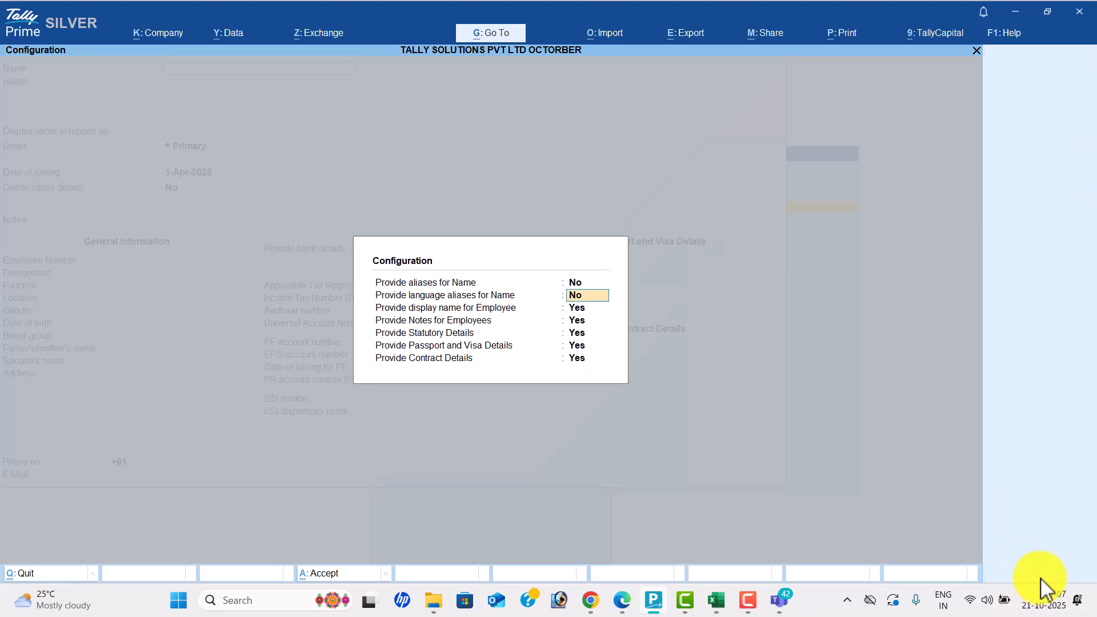
pyautogui.press('n')
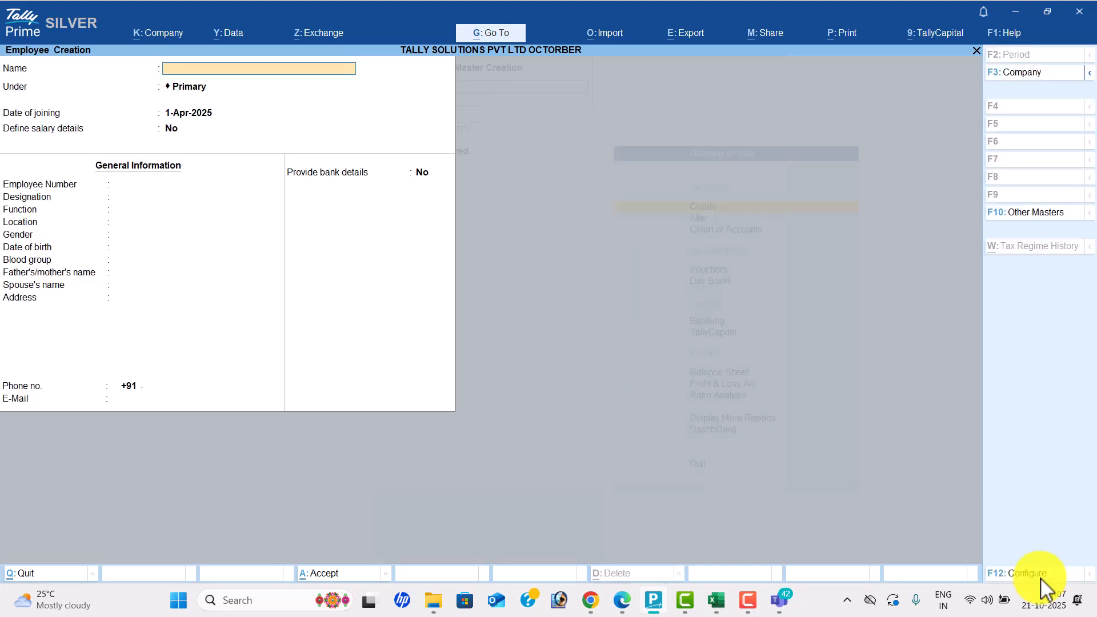
pyautogui.click(1040, 584)
pyautogui.press('y')
pyautogui.press('n')
pyautogui.press('y')
pyautogui.press('y')
pyautogui.press('y')
pyautogui.press('y')
pyautogui.press('y')
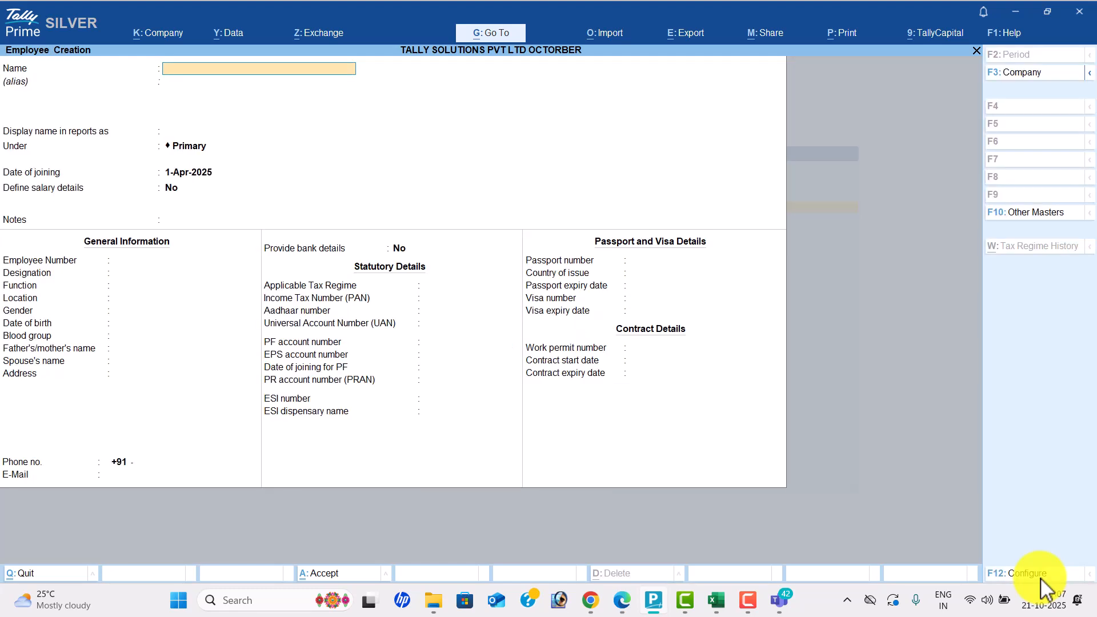
# - Enter the employee's name and place the employee under the Administrator group
pyautogui.press('Return')
pyautogui.press('Return')
pyautogui.hotkey('alt', 'Tab')
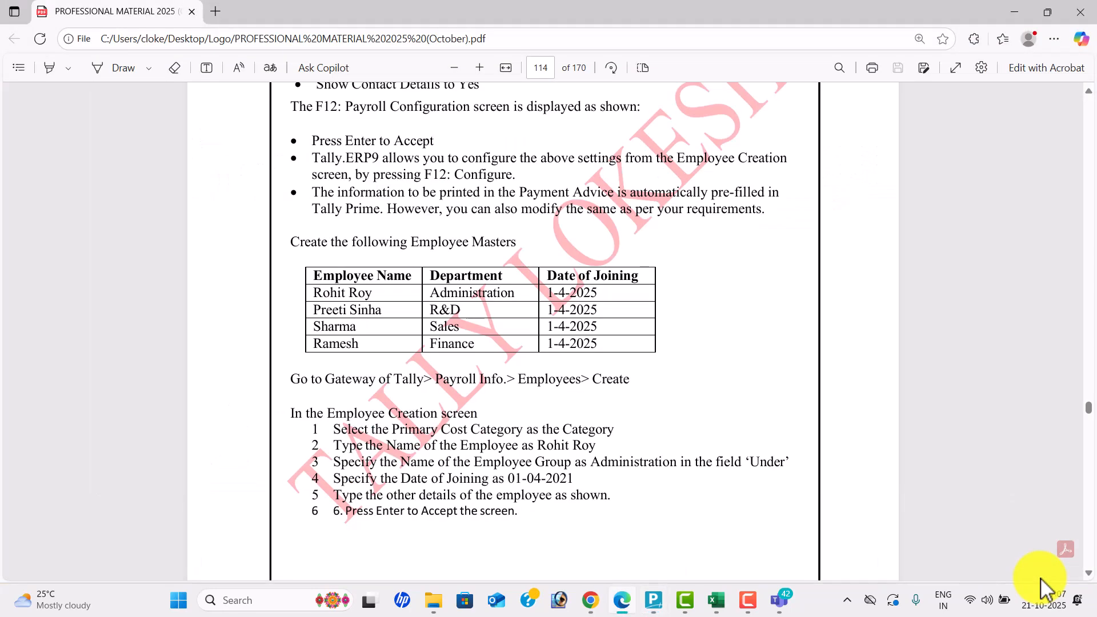
pyautogui.press('Down')
pyautogui.press('Down')
pyautogui.press('Down')
pyautogui.press('Down')
pyautogui.press('Down')
pyautogui.press('Down')
pyautogui.press('Down')
pyautogui.press('Down')
pyautogui.press('Down')
pyautogui.press('Down')
pyautogui.press('Down')
pyautogui.press('Down')
pyautogui.press('Down')
pyautogui.press('Down')
pyautogui.press('Down')
pyautogui.press('Down')
pyautogui.press('Down')
pyautogui.press('Down')
pyautogui.press('Down')
pyautogui.press('Down')
pyautogui.press('Down')
pyautogui.press('Down')
pyautogui.hotkey('alt', 'Tab')
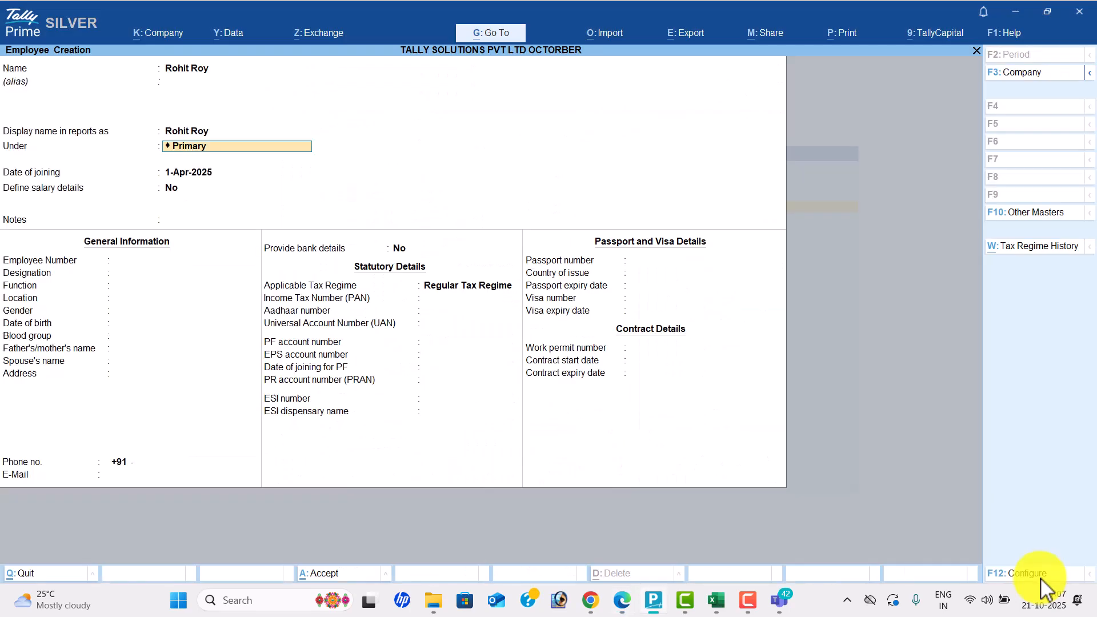
pyautogui.write('Ad')
pyautogui.press('Return')
pyautogui.press('Return')
pyautogui.press('Return')
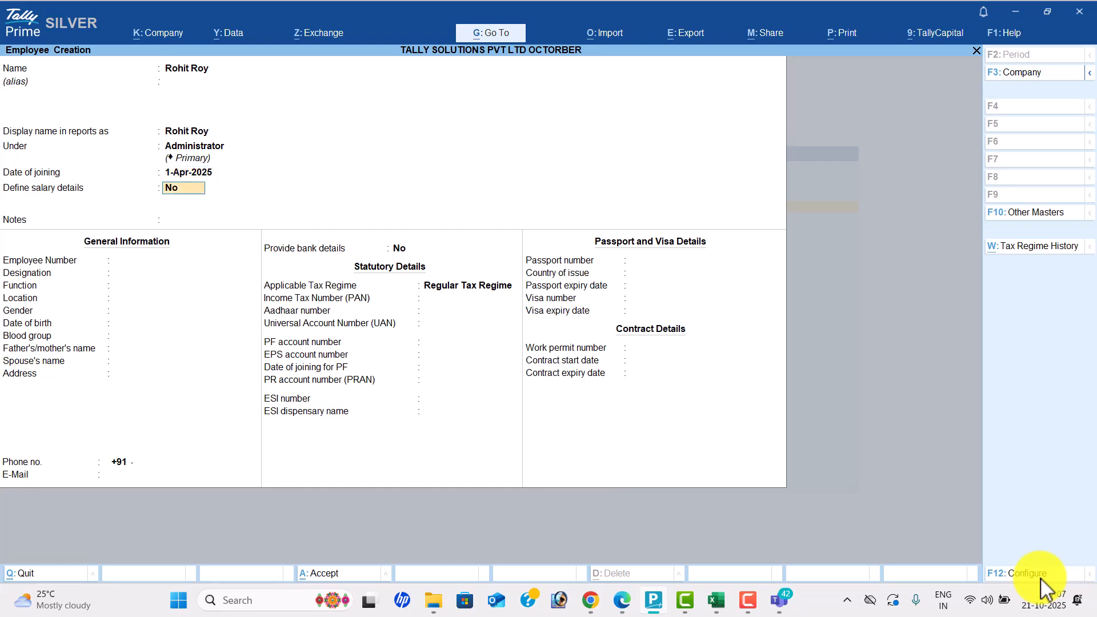
# - Fill in the employee number and set the designation to Manager
pyautogui.hotkey('alt', 'Tab')
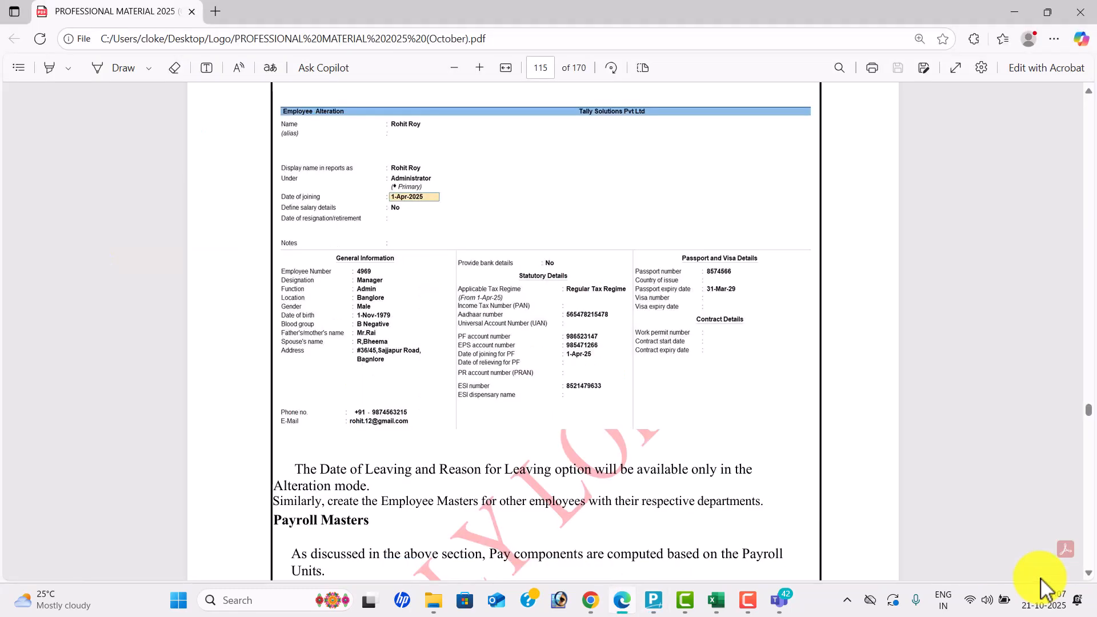
pyautogui.hotkey('alt', 'Tab')
pyautogui.write('9')
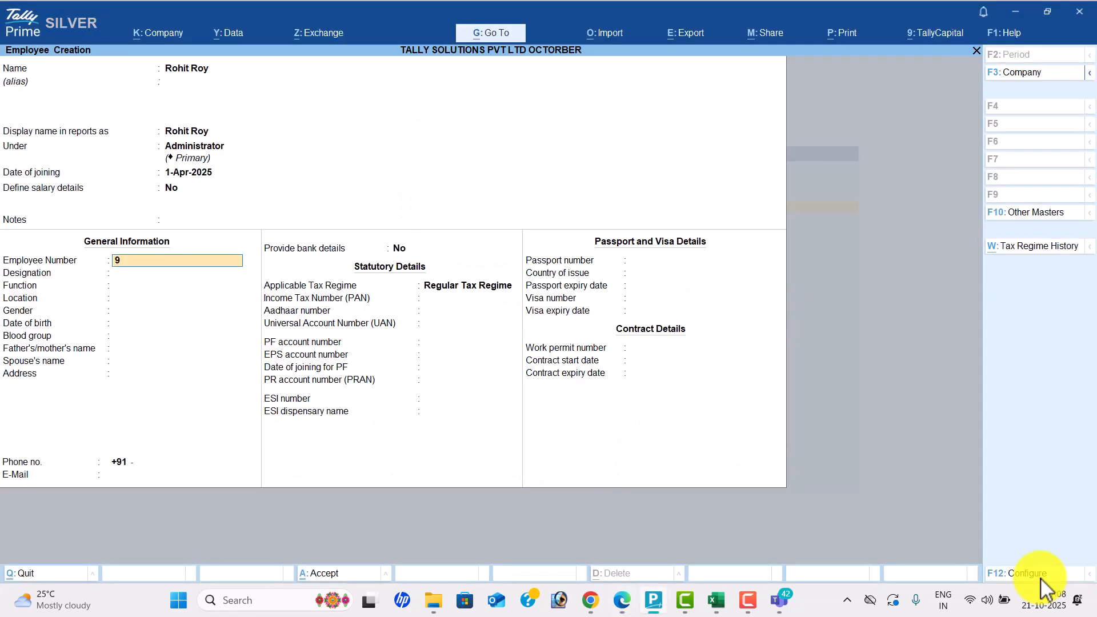
pyautogui.press('BackSpace')
pyautogui.write('4969')
pyautogui.press('Return')
pyautogui.hotkey('alt', 'Tab')
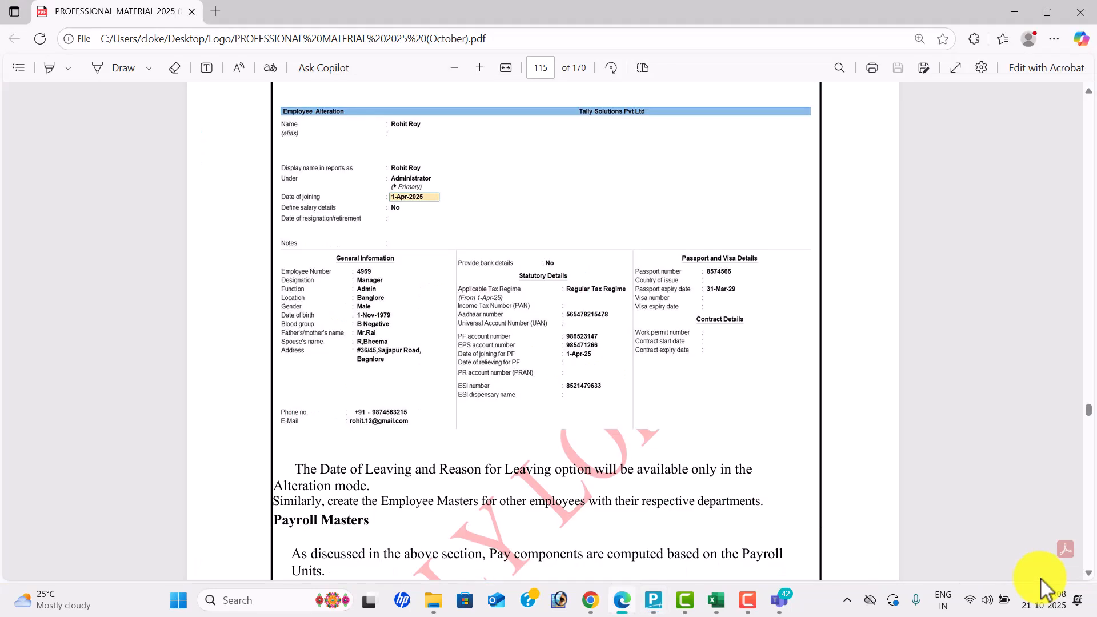
pyautogui.hotkey('alt', 'Tab')
pyautogui.write('Mange')
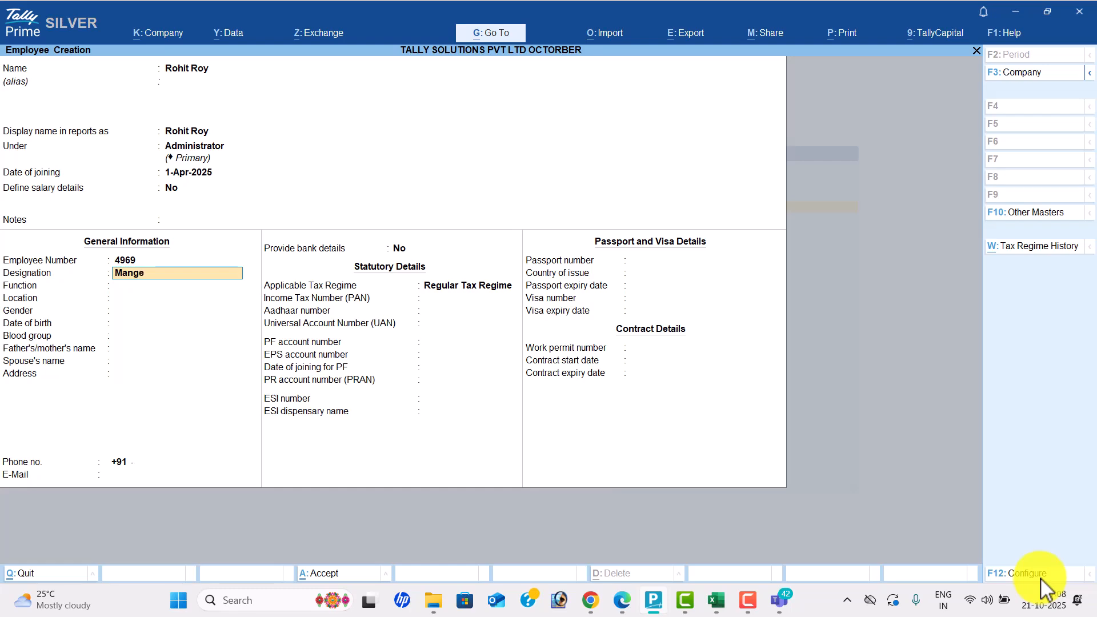
pyautogui.press('BackSpace')
pyautogui.write('ager')
pyautogui.press('Return')
# - Set function Admin, location Banglore and gender Male
pyautogui.hotkey('alt', 'Tab')
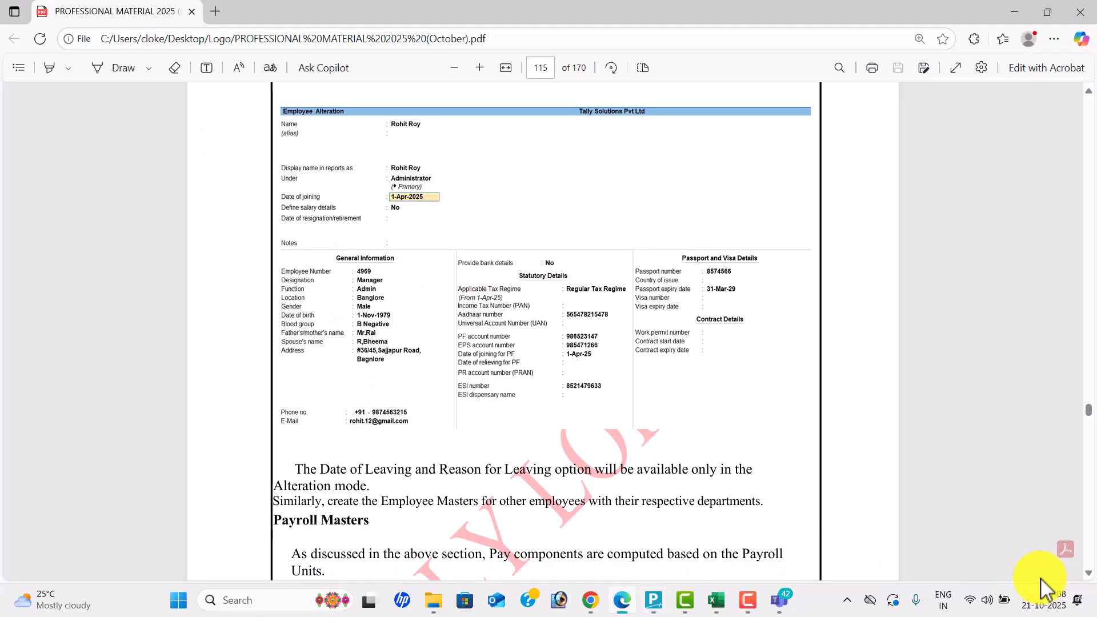
pyautogui.hotkey('alt', 'Tab')
pyautogui.write('Admin')
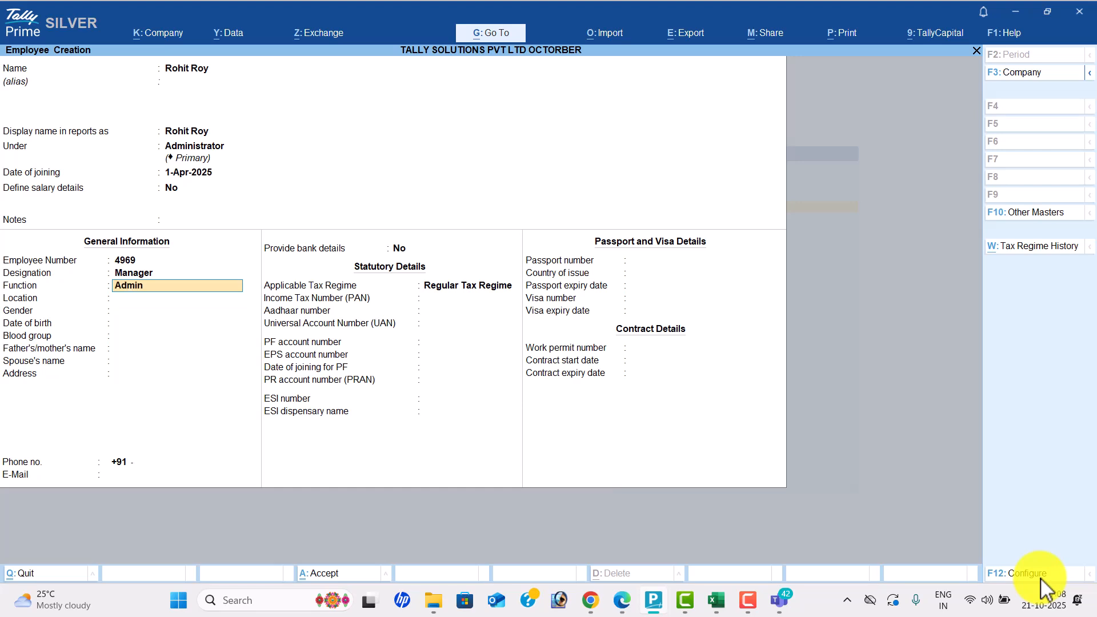
pyautogui.press('Return')
pyautogui.write('Banglore')
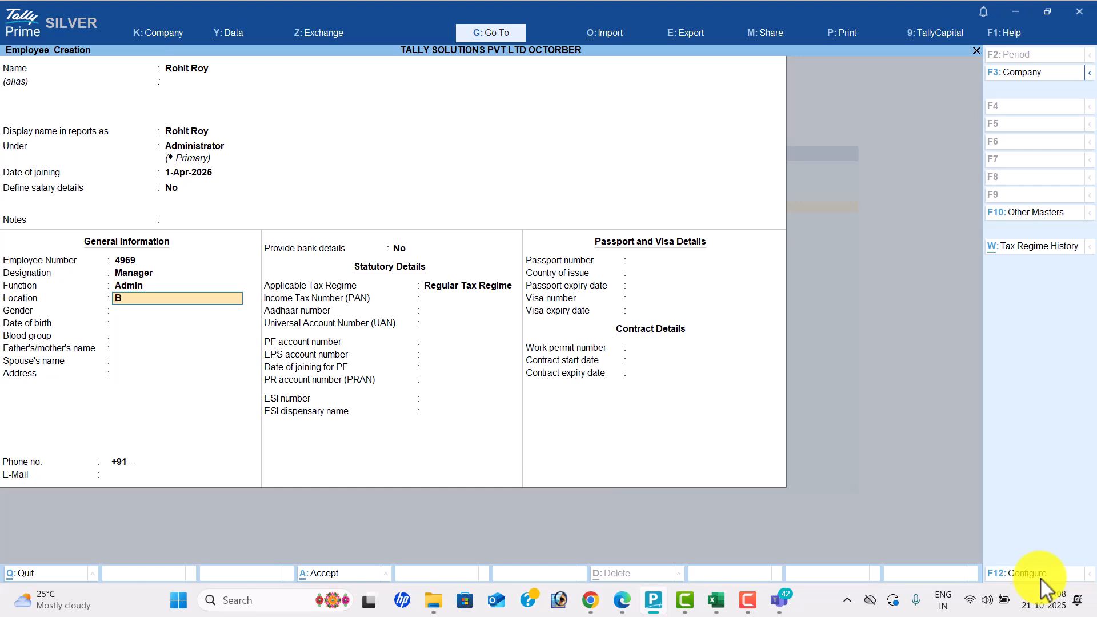
pyautogui.press('Return')
pyautogui.write('M')
pyautogui.press('Return')
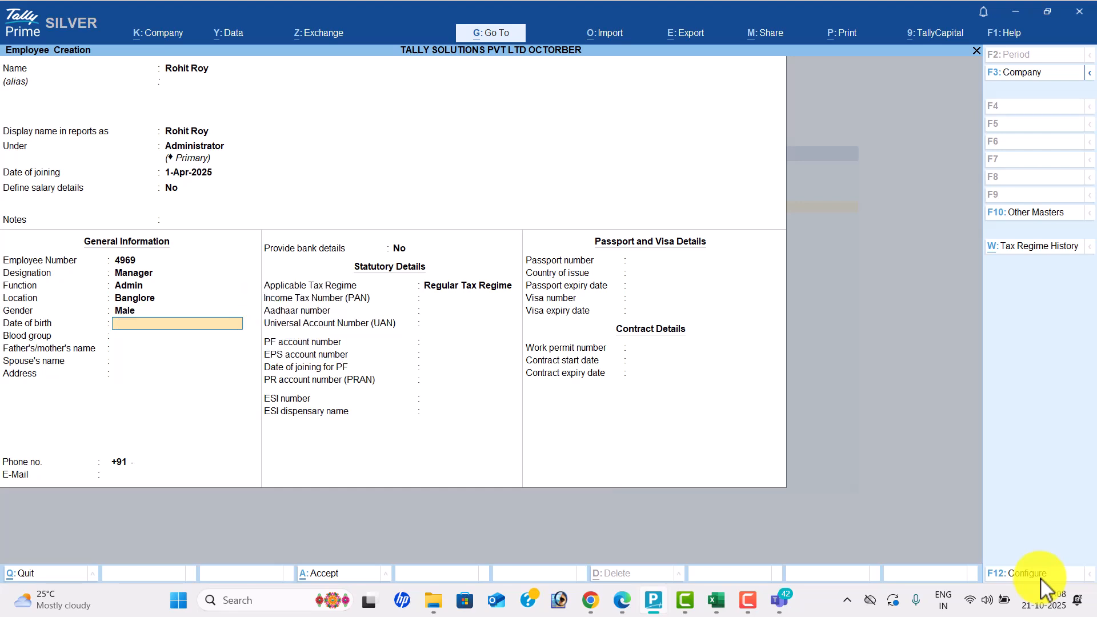
# - Enter the employee's date of birth and blood group B Negative
pyautogui.hotkey('alt', 'Tab')
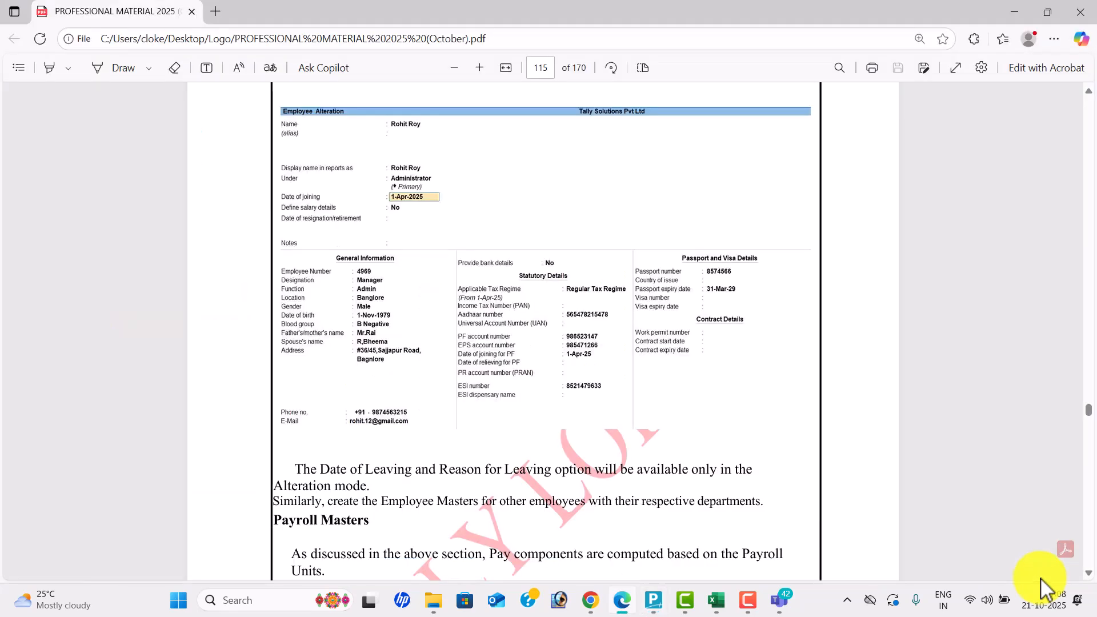
pyautogui.hotkey('alt', 'Tab')
pyautogui.write('1-nov-1979')
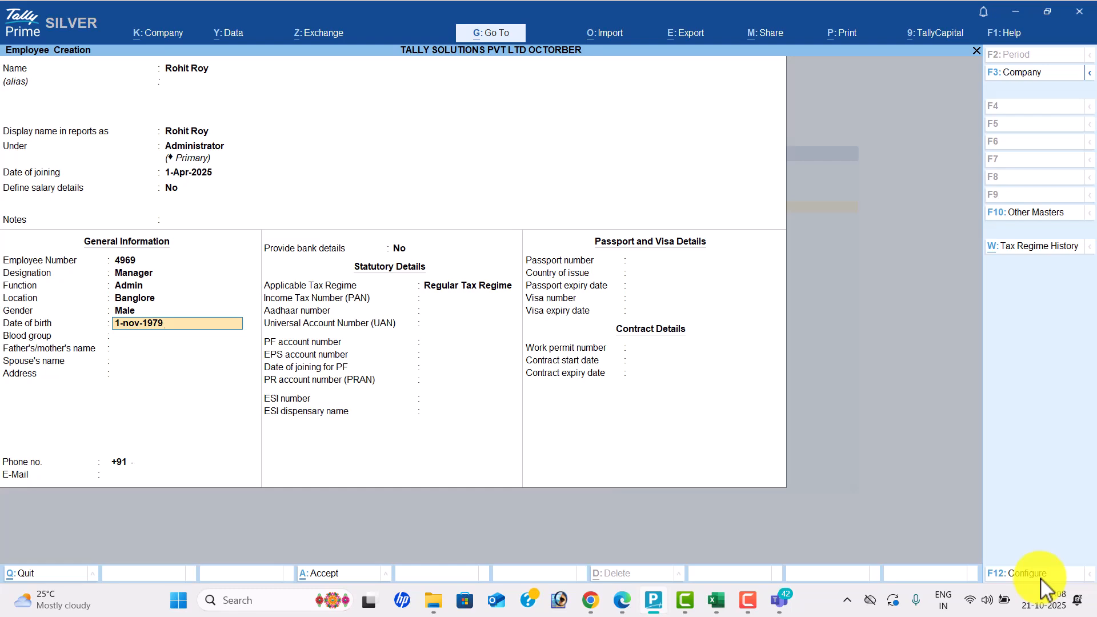
pyautogui.press('Return')
pyautogui.write('b n')
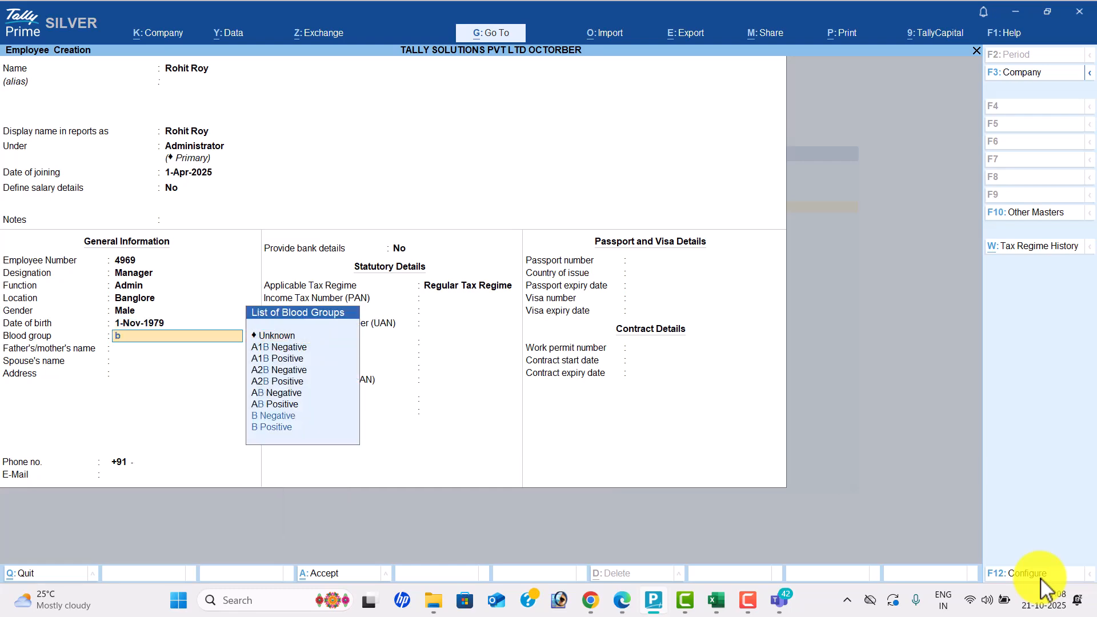
pyautogui.press('Return')
pyautogui.hotkey('alt', 'Tab')
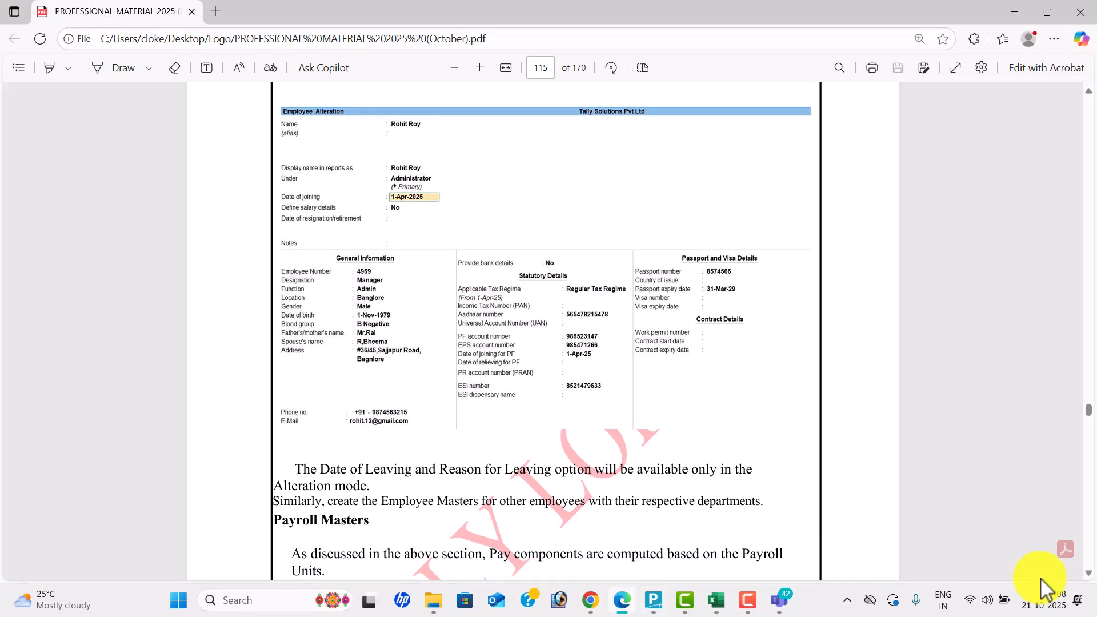
# - Enter the father's/mother's name and the spouse's name
pyautogui.press('Down')
pyautogui.hotkey('alt', 'Tab')
pyautogui.write('Mr.Rai')
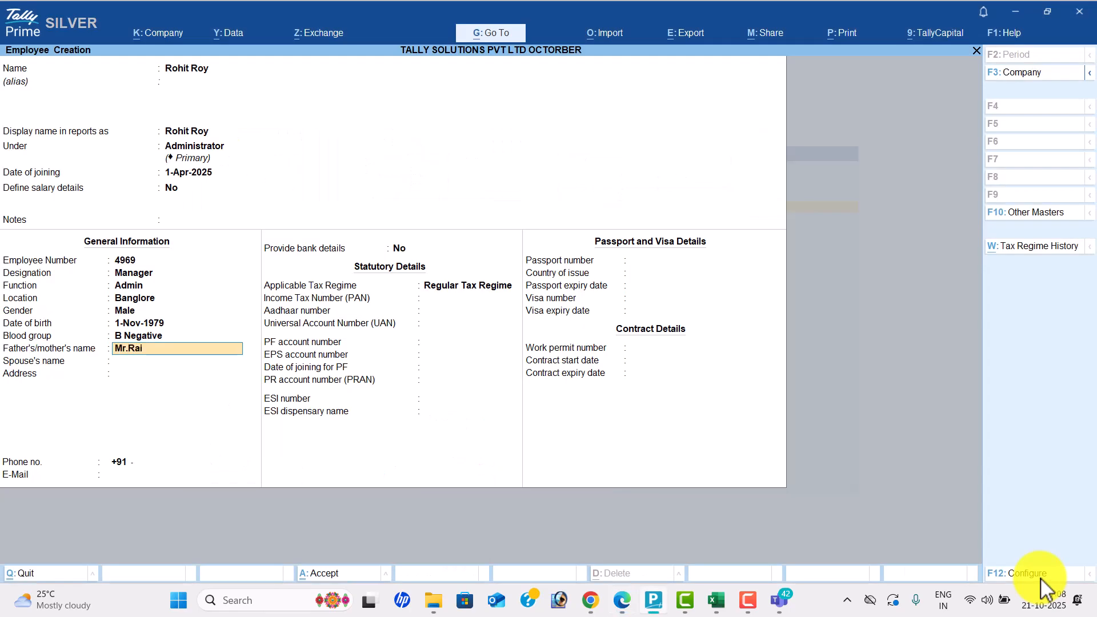
pyautogui.press('Return')
pyautogui.write('R.Bheema')
pyautogui.press('Return')
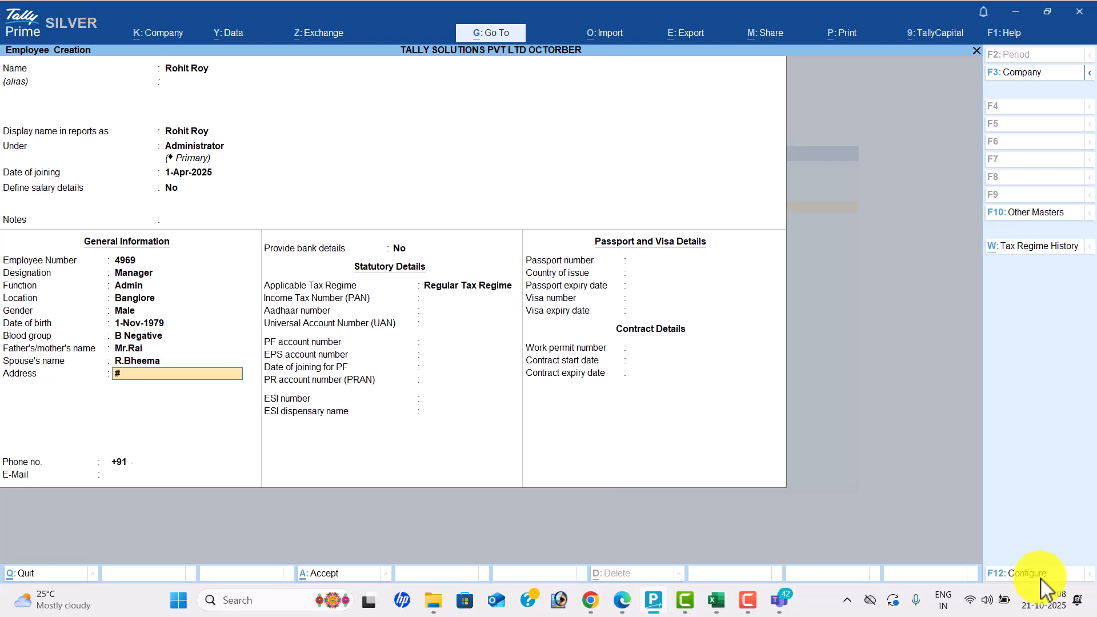
# - Enter the employee's two-line address from the PDF guide
pyautogui.hotkey('alt', 'Tab')
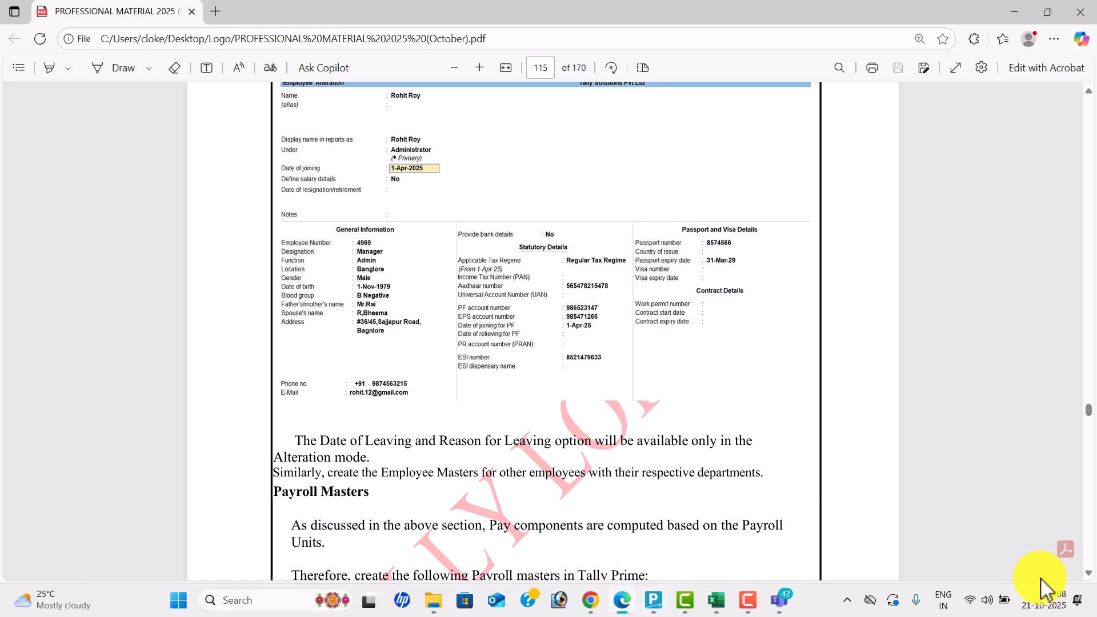
pyautogui.hotkey('alt', 'Tab')
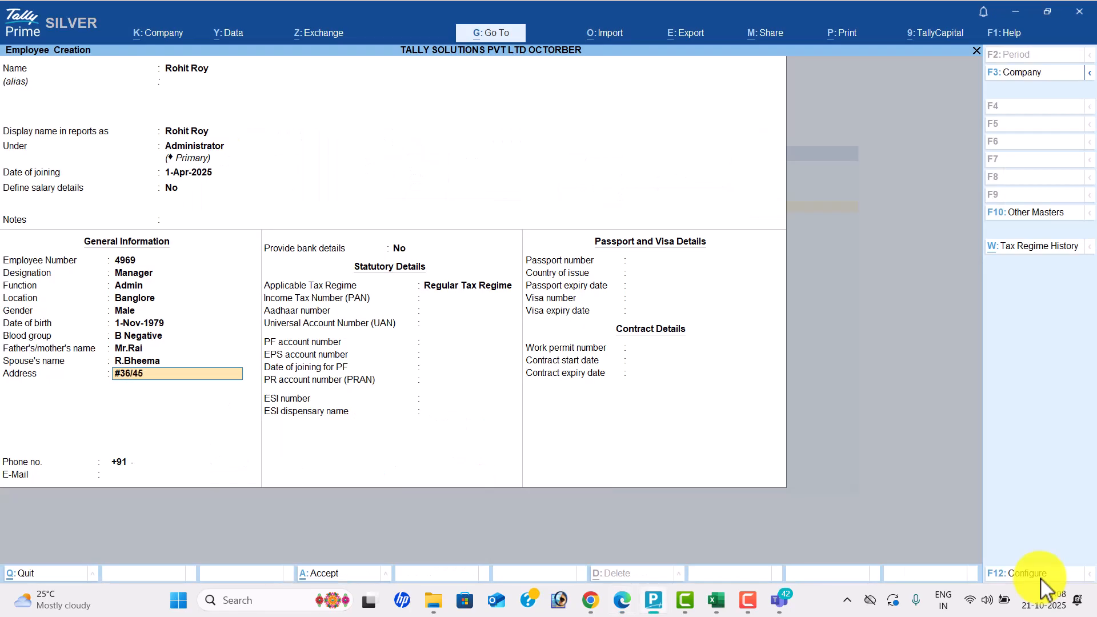
pyautogui.hotkey('alt', 'Tab')
pyautogui.hotkey('alt', 'Tab')
pyautogui.press('Return')
pyautogui.write('Banglore')
pyautogui.press('Return')
pyautogui.press('Return')
# - Fill in the employee's phone number and e-mail address
pyautogui.write('987456315')
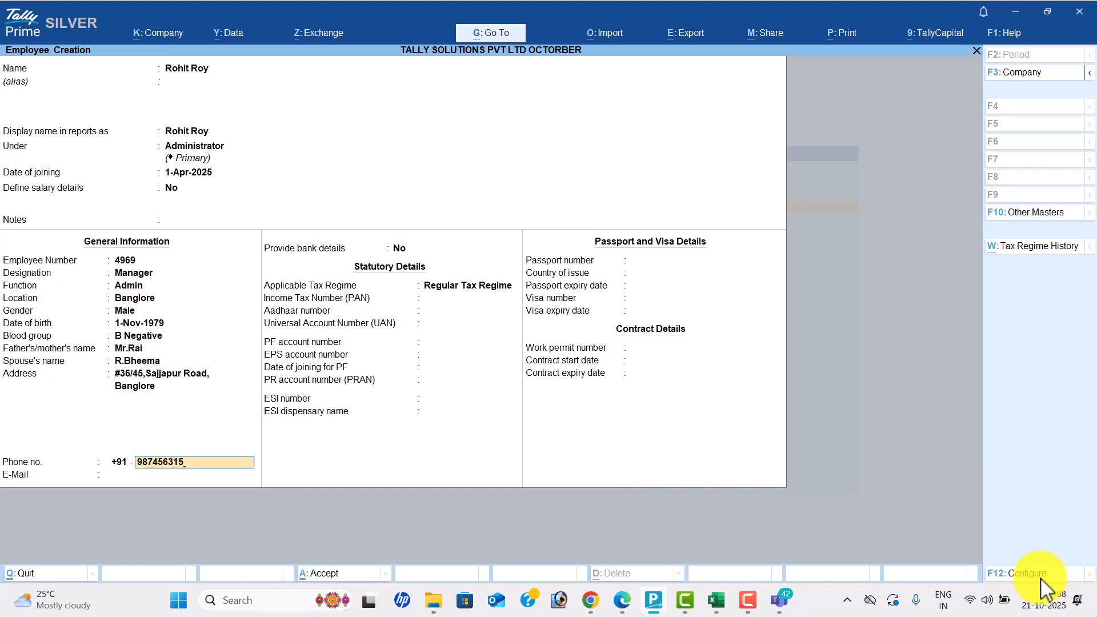
pyautogui.press('Return')
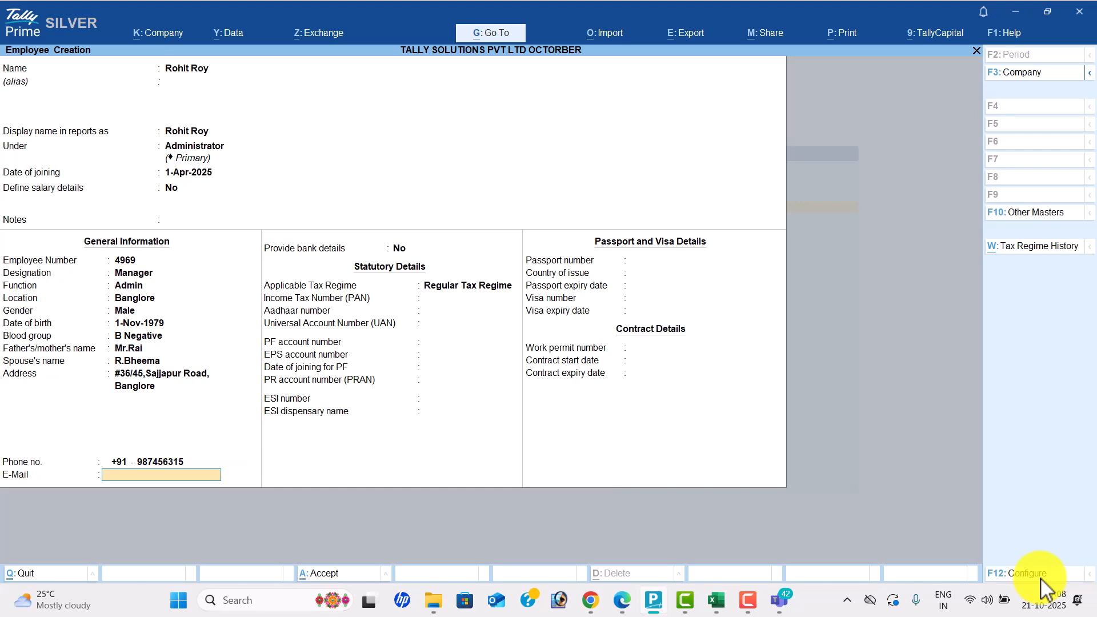
pyautogui.press('Return')
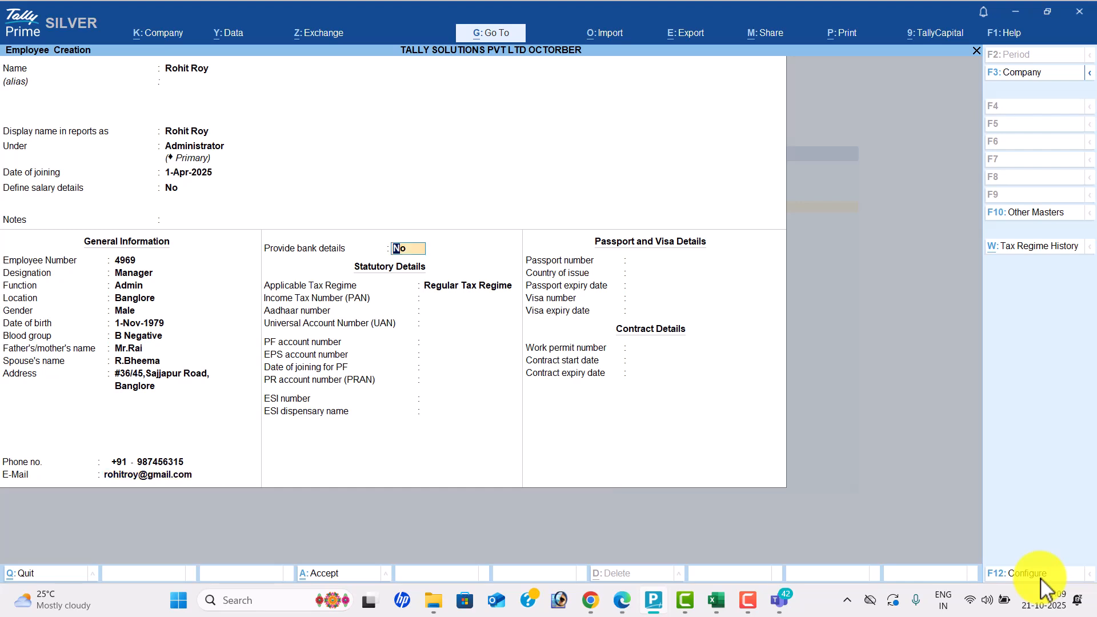
# - Enable bank details and enter the account number, IFS code SBI855555 and branch Nellore
pyautogui.write('y')
pyautogui.press('Return')
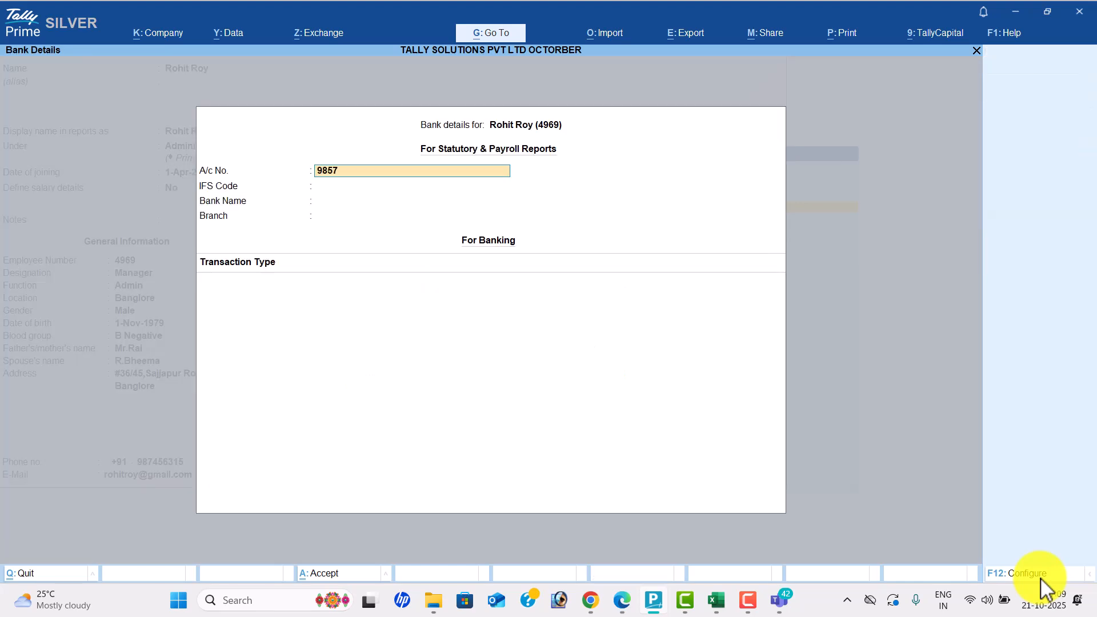
pyautogui.press('Return')
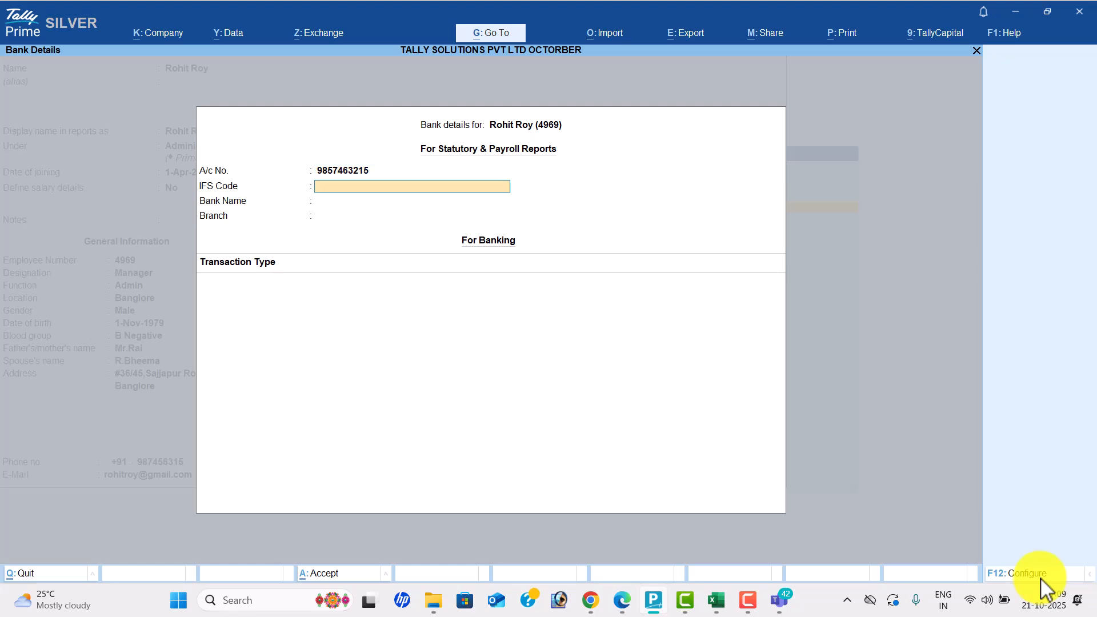
pyautogui.write('SBI855555')
pyautogui.press('Return')
pyautogui.press('Return')
pyautogui.press('Return')
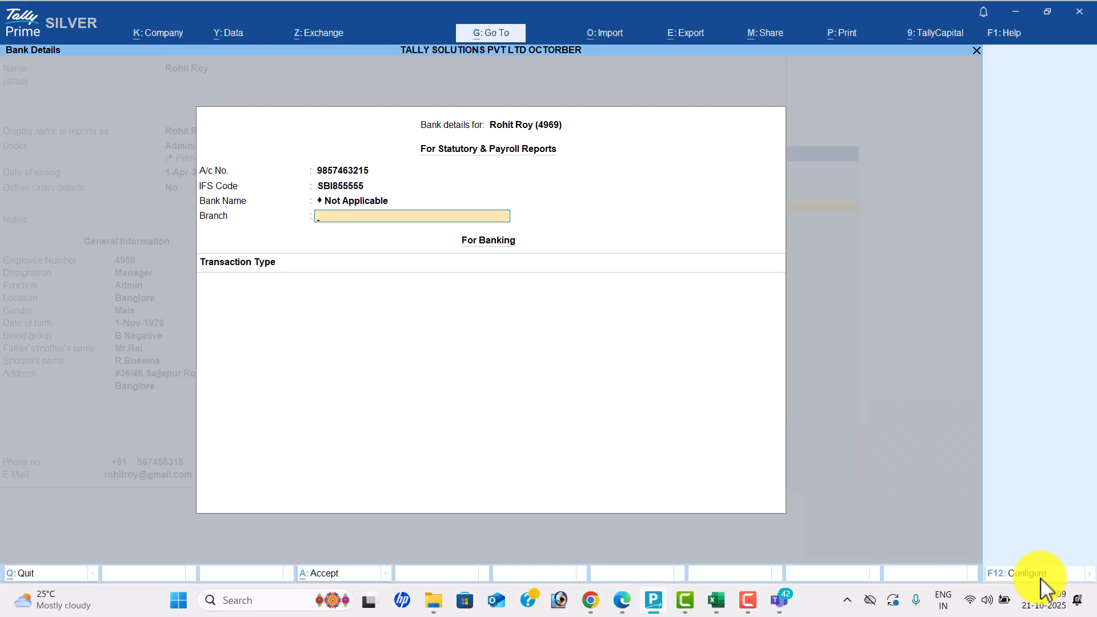
pyautogui.write('Nellore')
# - Confirm branch Nellore, keep the Regular Tax Regime and enter a PAN
pyautogui.press('Return')
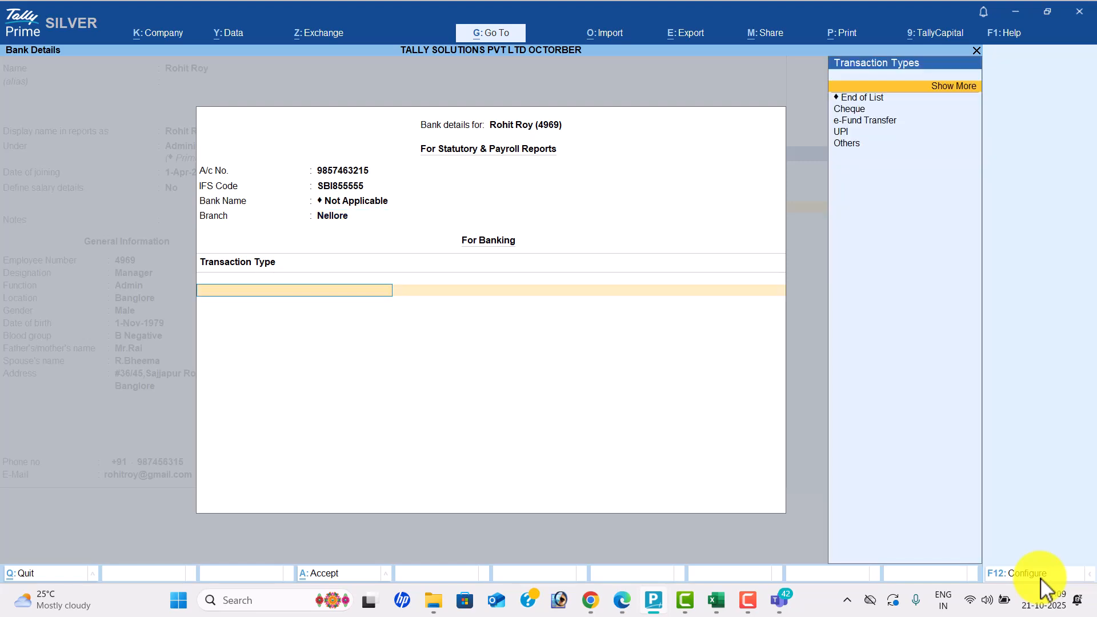
pyautogui.press('Down')
pyautogui.press('Return')
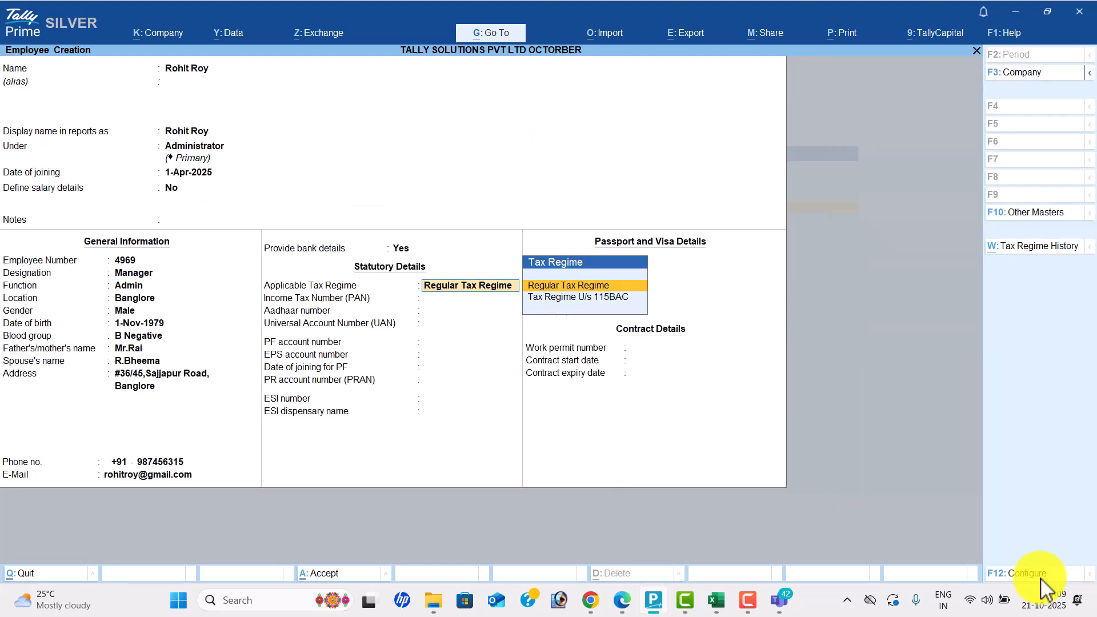
pyautogui.press('Return')
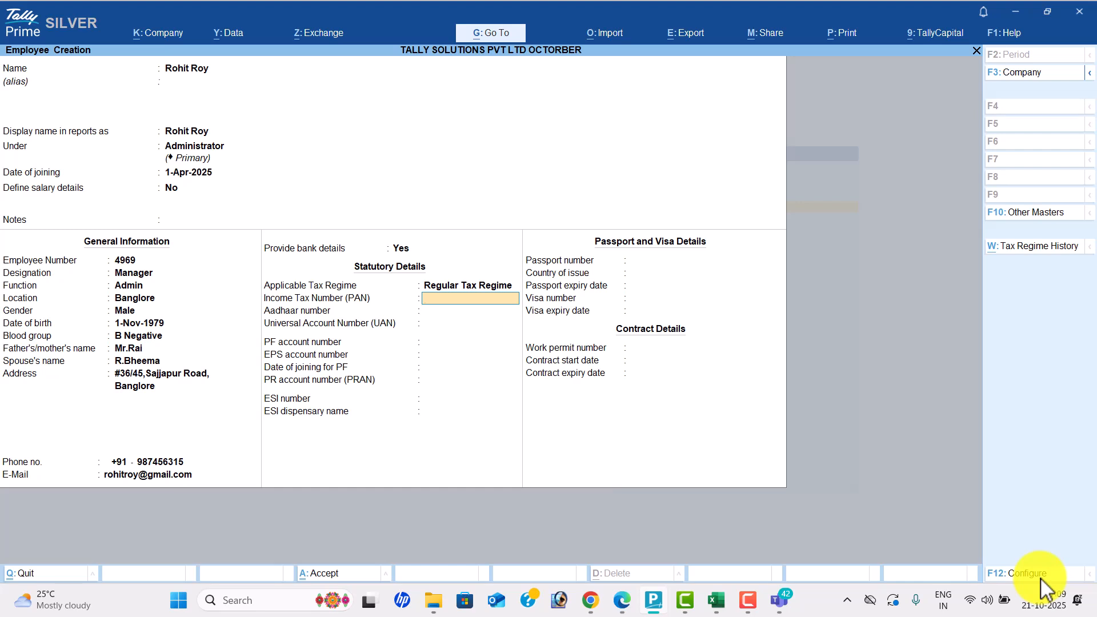
pyautogui.write('SFDFSD5566')
pyautogui.press('Return')
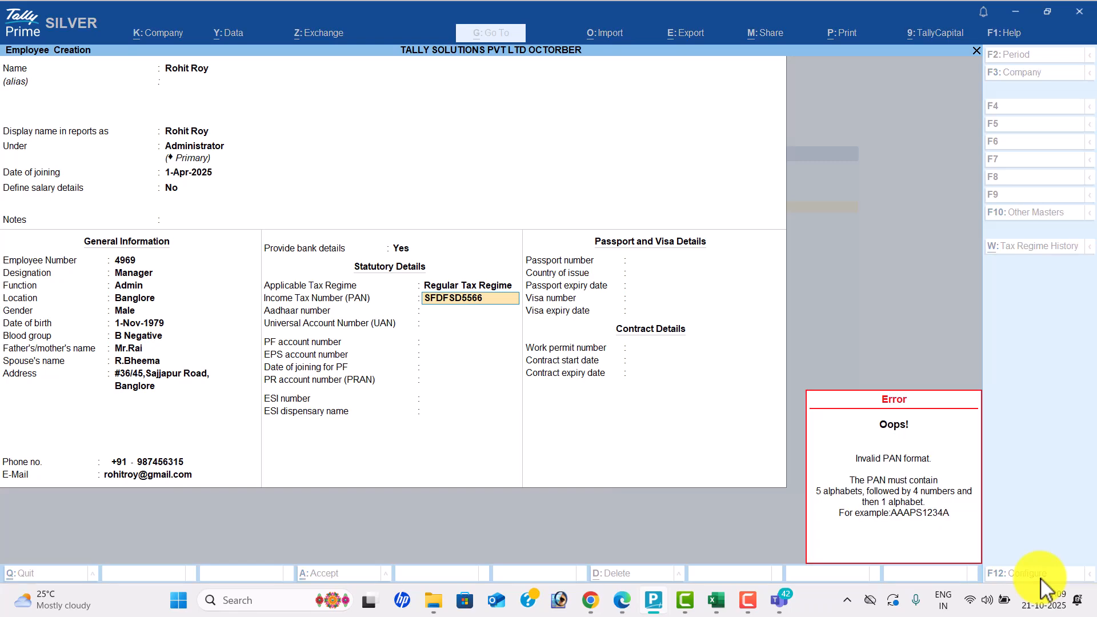
# - After the PAN error, recheck the bank details and return to the employee form
pyautogui.press('Up')
pyautogui.press('Up')
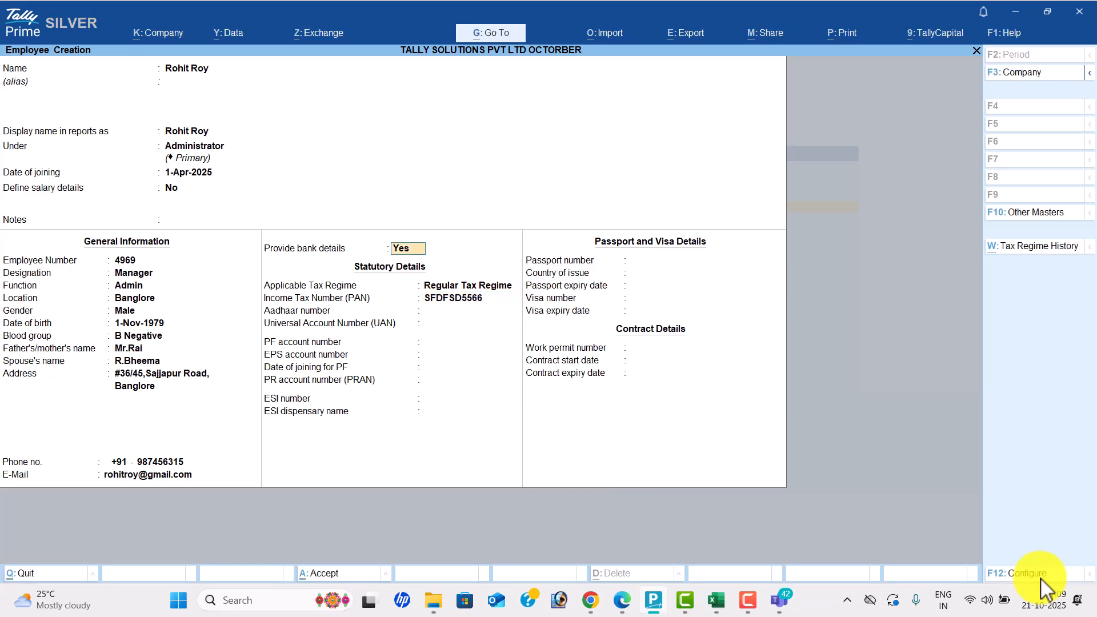
pyautogui.press('Return')
pyautogui.press('Return')
pyautogui.press('Return')
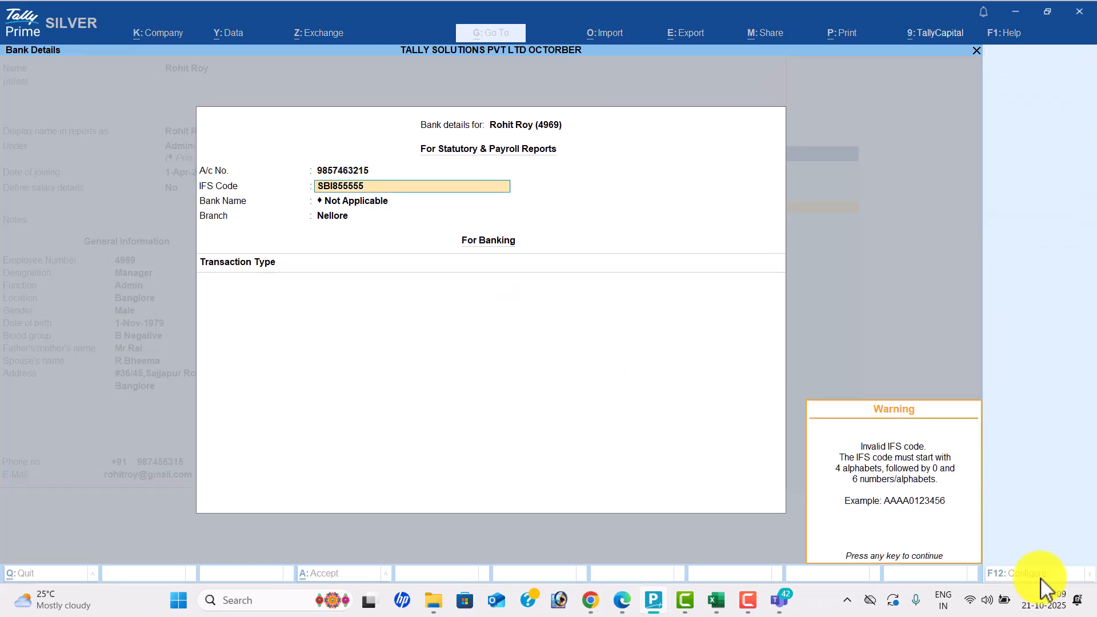
pyautogui.press('Return')
pyautogui.press('Return')
pyautogui.press('Return')
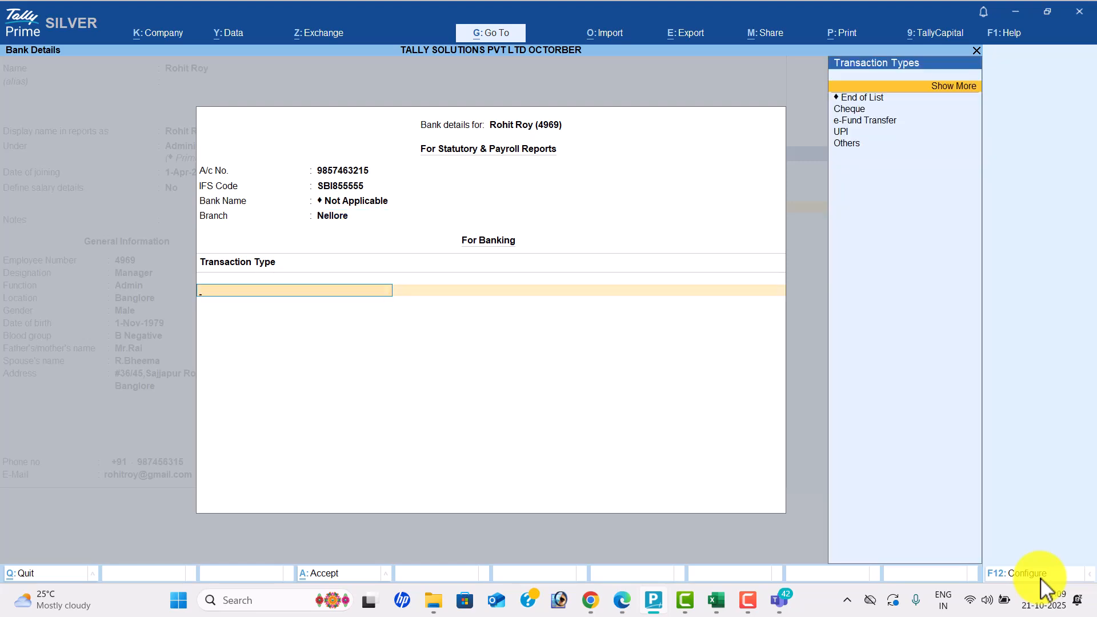
pyautogui.press('Return')
pyautogui.press('Return')
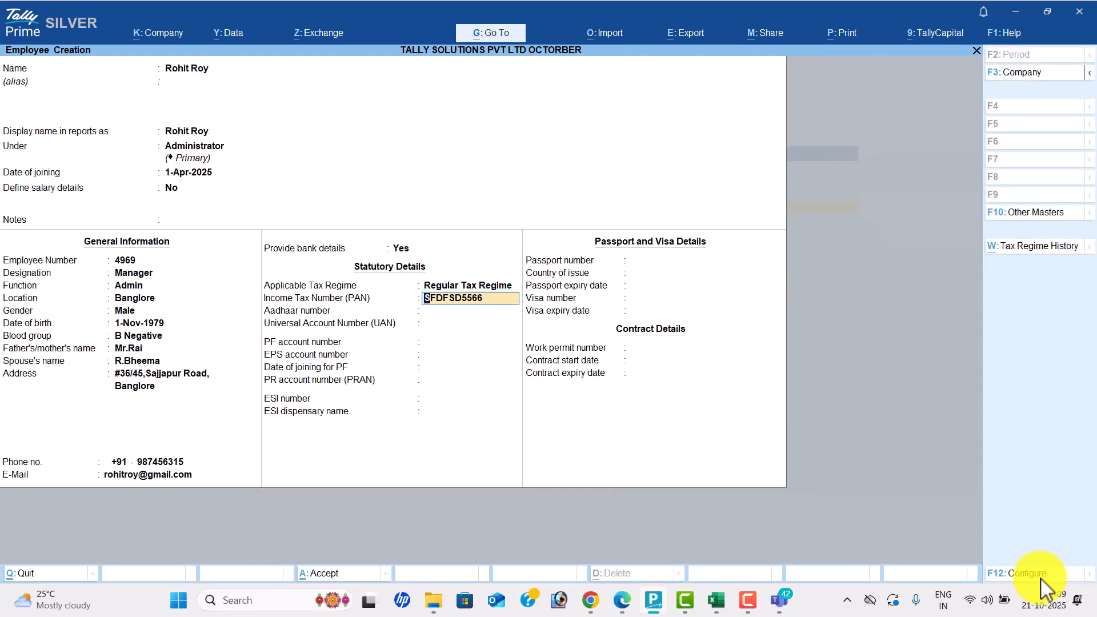
pyautogui.hotkey('alt', 'Tab')
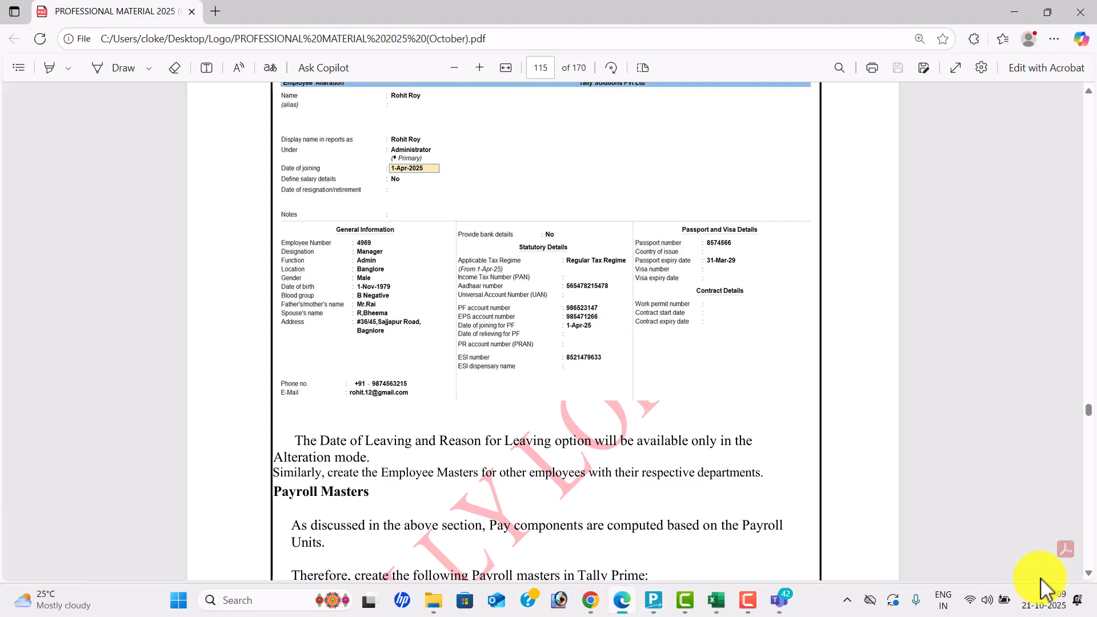
# - Clear the invalid PAN, skip Aadhaar and enter the 12-digit UAN
pyautogui.hotkey('alt', 'Tab')
pyautogui.press('space')
pyautogui.press('Return')
pyautogui.press('Return')
pyautogui.write('55455555')
pyautogui.press('Return')
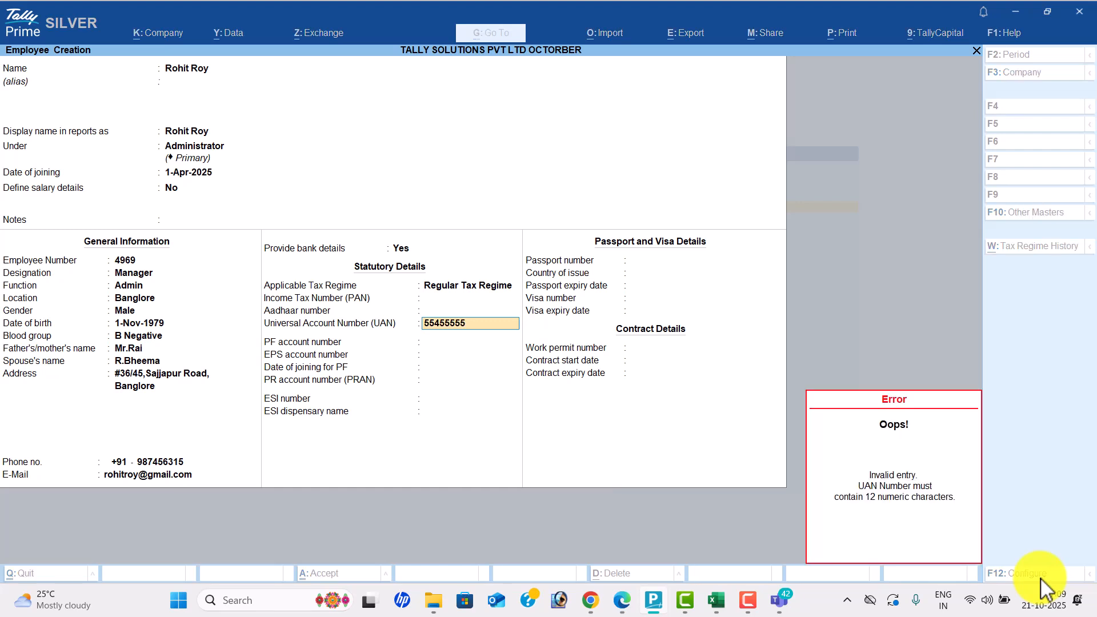
pyautogui.write('52555555')
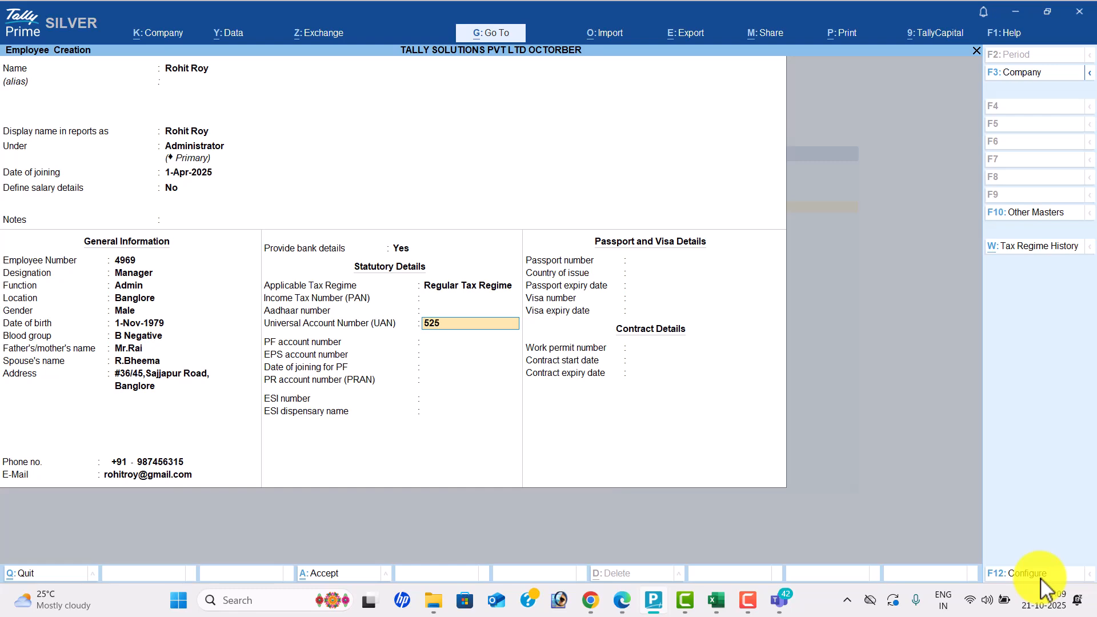
pyautogui.write('5555')
pyautogui.press('Return')
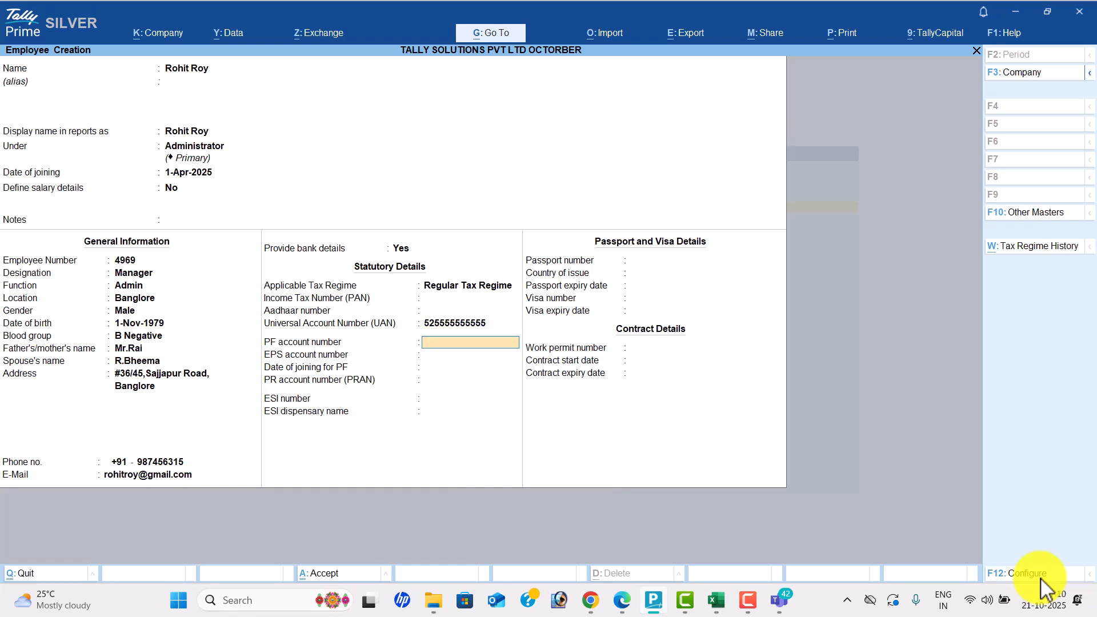
# - Enter the PF account and ESI numbers, keeping PF joining date 1-Apr-25
pyautogui.hotkey('alt', 'Tab')
pyautogui.hotkey('alt', 'Tab')
pyautogui.press('Return')
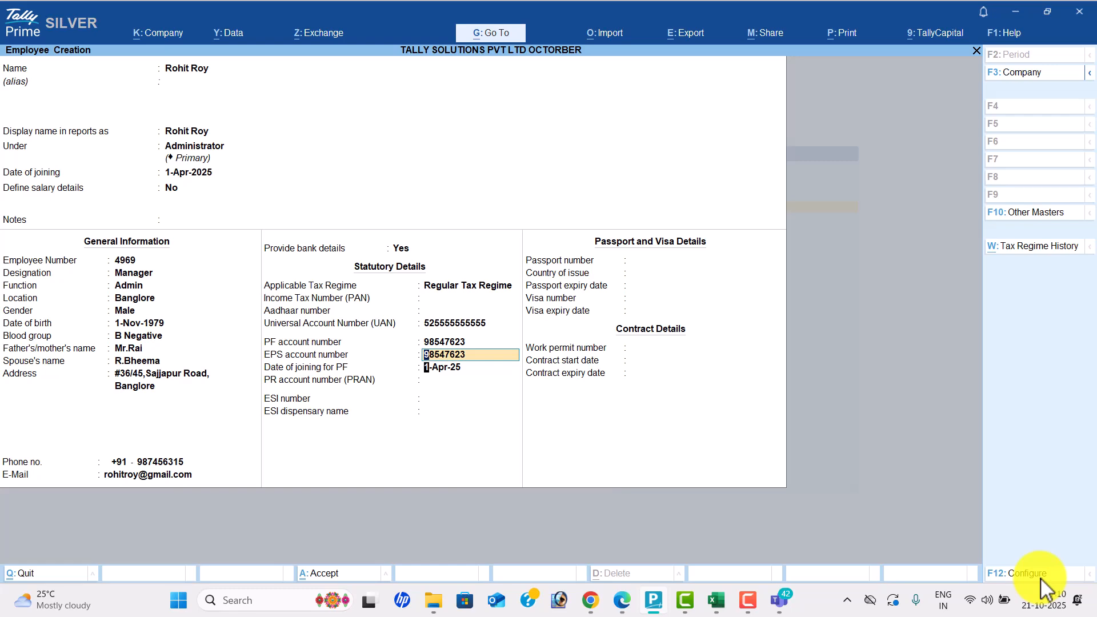
pyautogui.press('Return')
pyautogui.press('Return')
pyautogui.press('Return')
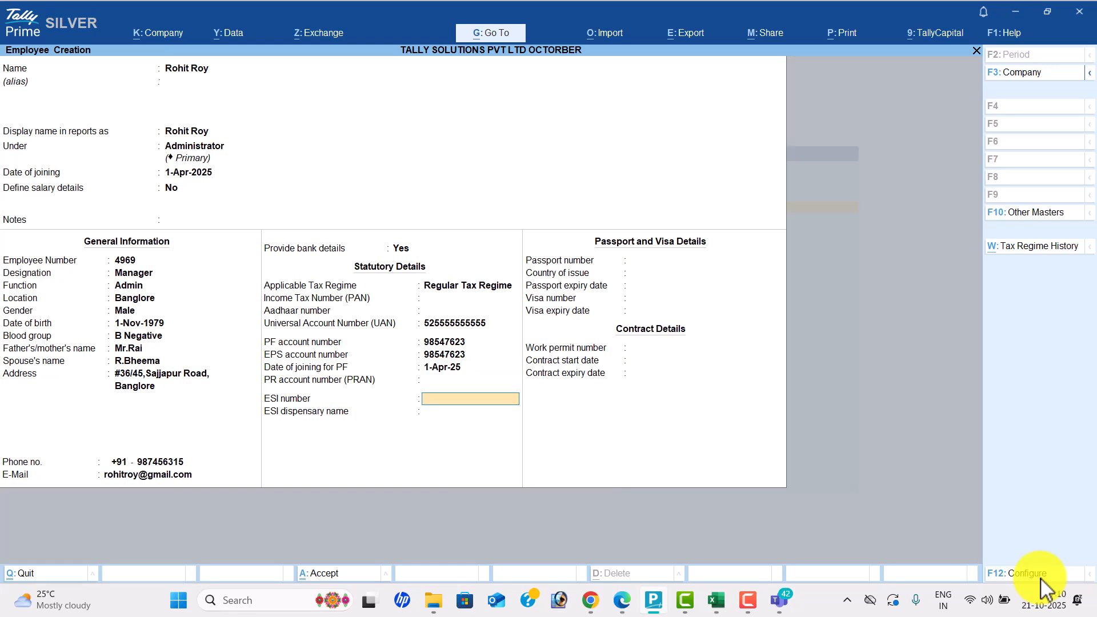
pyautogui.hotkey('alt', 'Tab')
pyautogui.hotkey('alt', 'Tab')
pyautogui.press('Return')
pyautogui.press('Return')
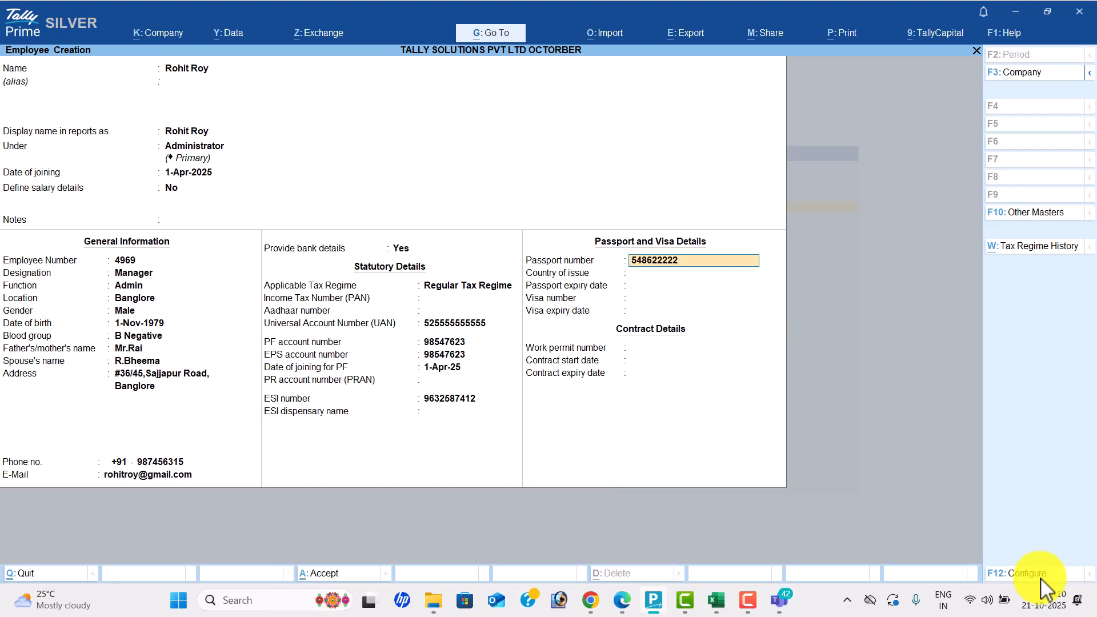
# - Enter the passport and visa numbers and save the employee master
pyautogui.press('Return')
pyautogui.press('Return')
pyautogui.press('Return')
pyautogui.press('Return')
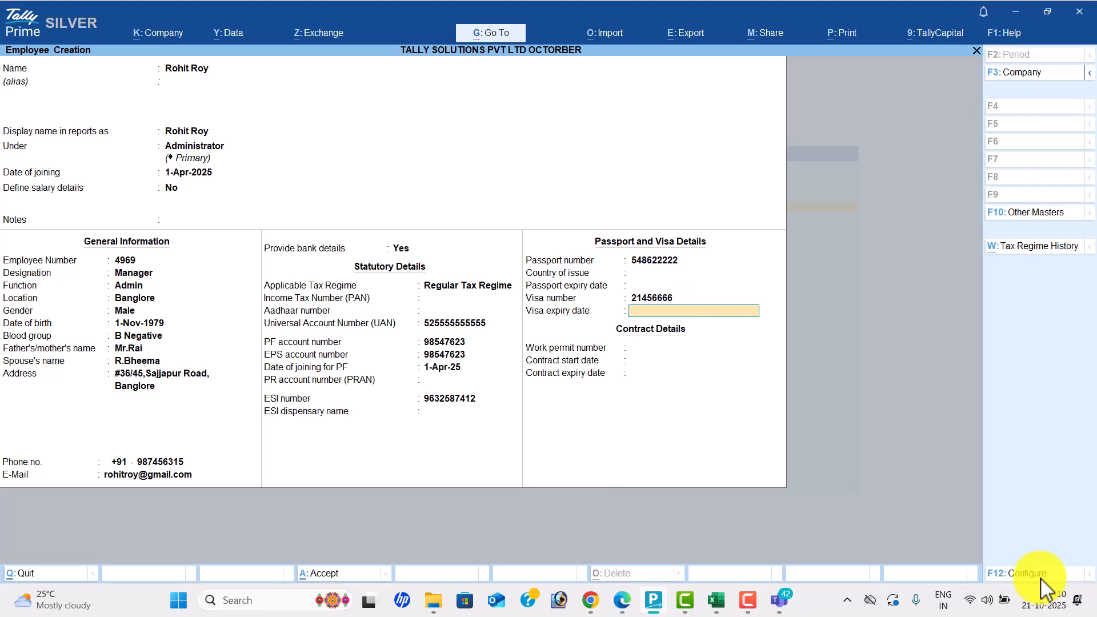
pyautogui.press('Return')
pyautogui.hotkey('alt', 'Tab')
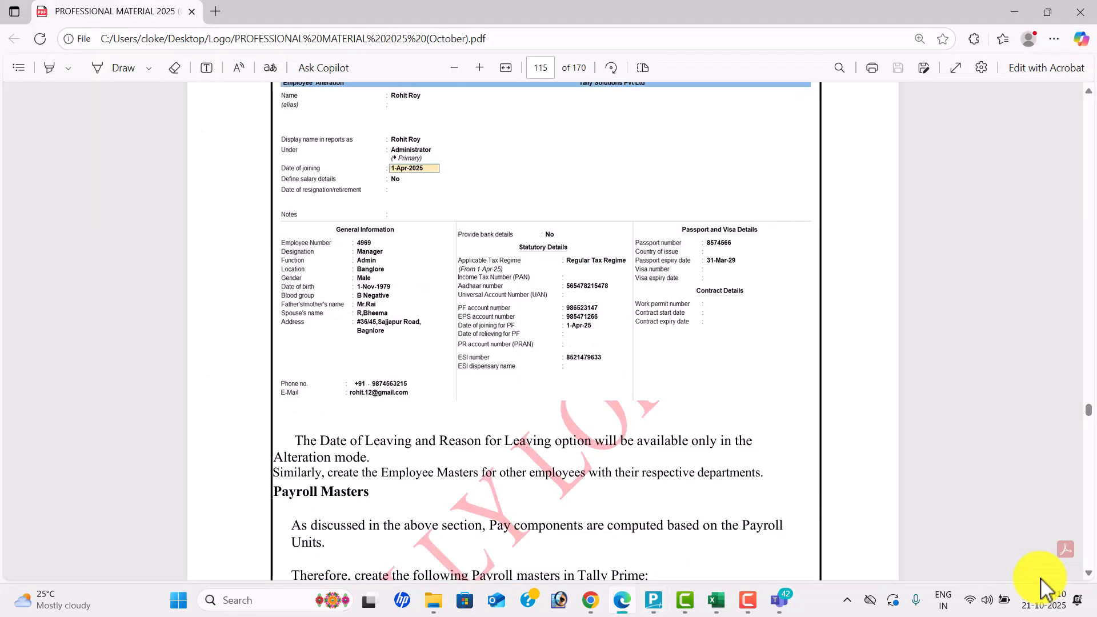
pyautogui.hotkey('alt', 'Tab')
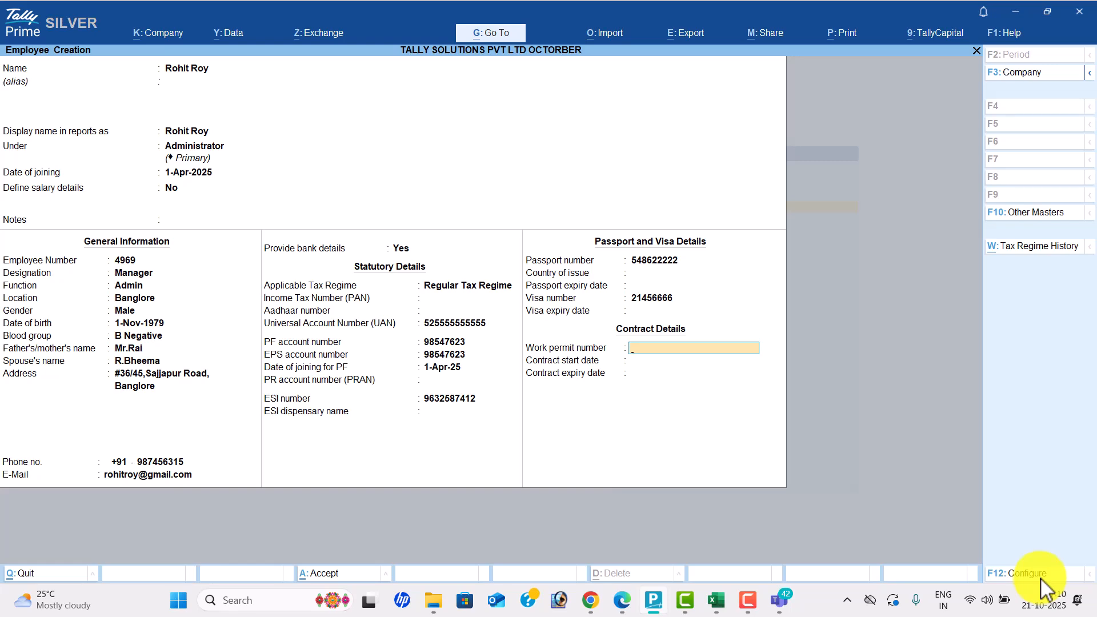
pyautogui.press('Return')
pyautogui.press('Return')
pyautogui.press('Return')
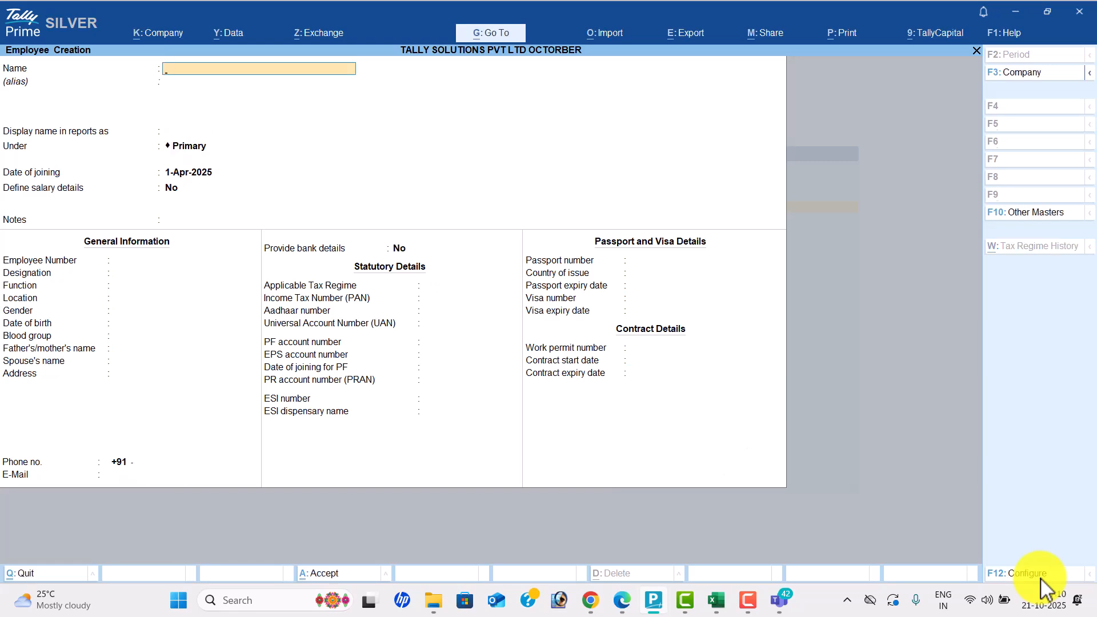
# - Create employee Preeti under the R & D group, using the reference PDF
pyautogui.hotkey('alt', 'Tab')
pyautogui.scroll(15, 1040, 578)
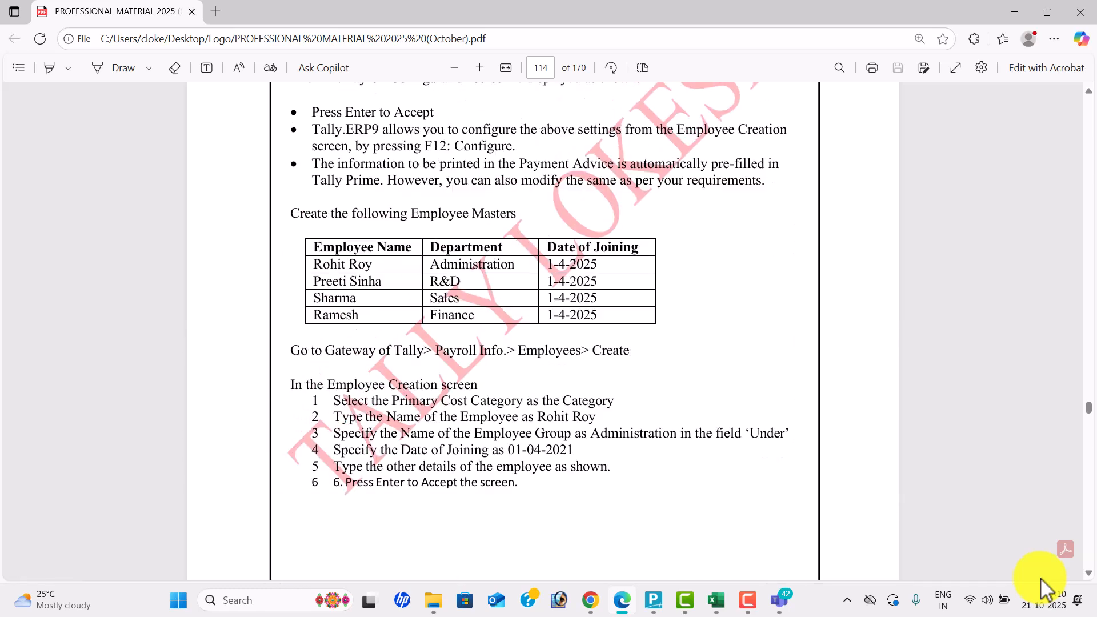
pyautogui.hotkey('alt', 'Tab')
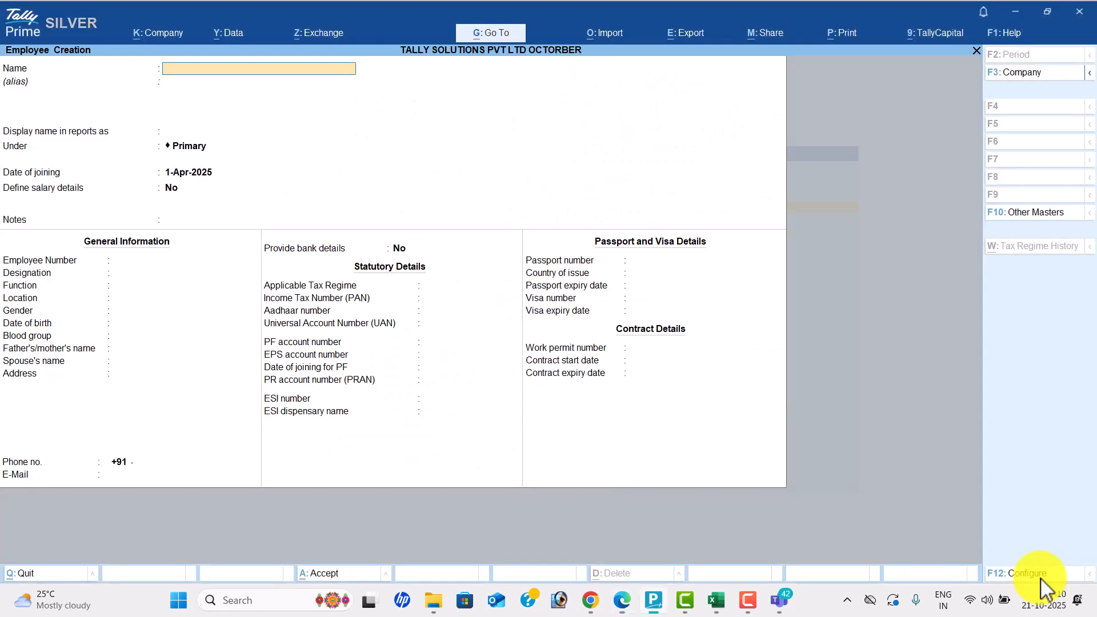
pyautogui.write('Preeti')
pyautogui.press('Return')
pyautogui.press('Return')
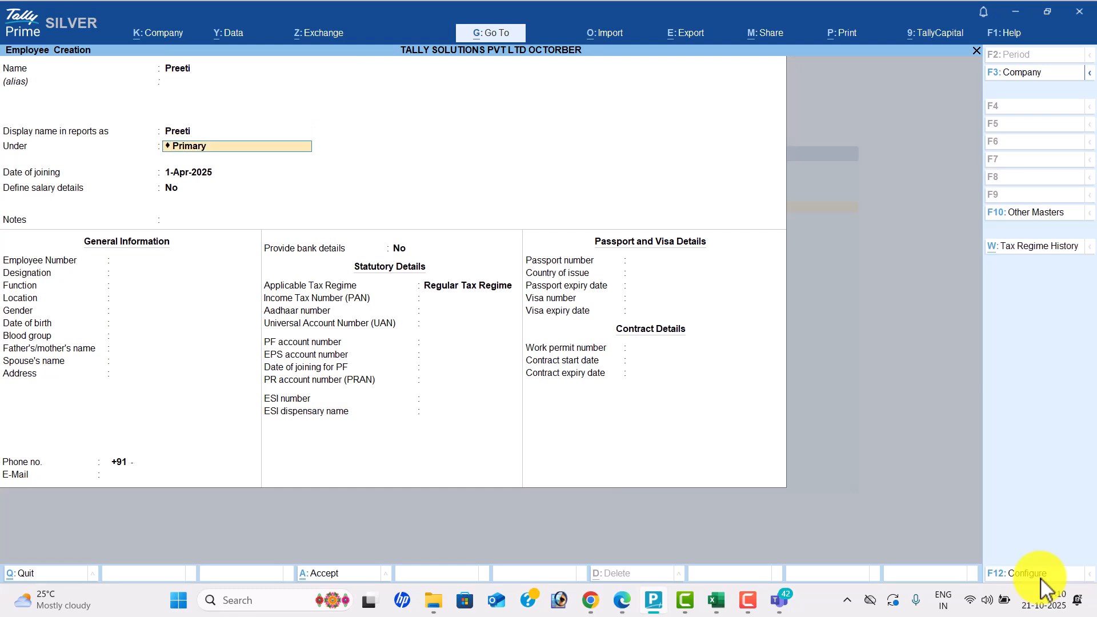
pyautogui.hotkey('alt', 'Tab')
pyautogui.hotkey('alt', 'Tab')
pyautogui.write('r')
pyautogui.press('Return')
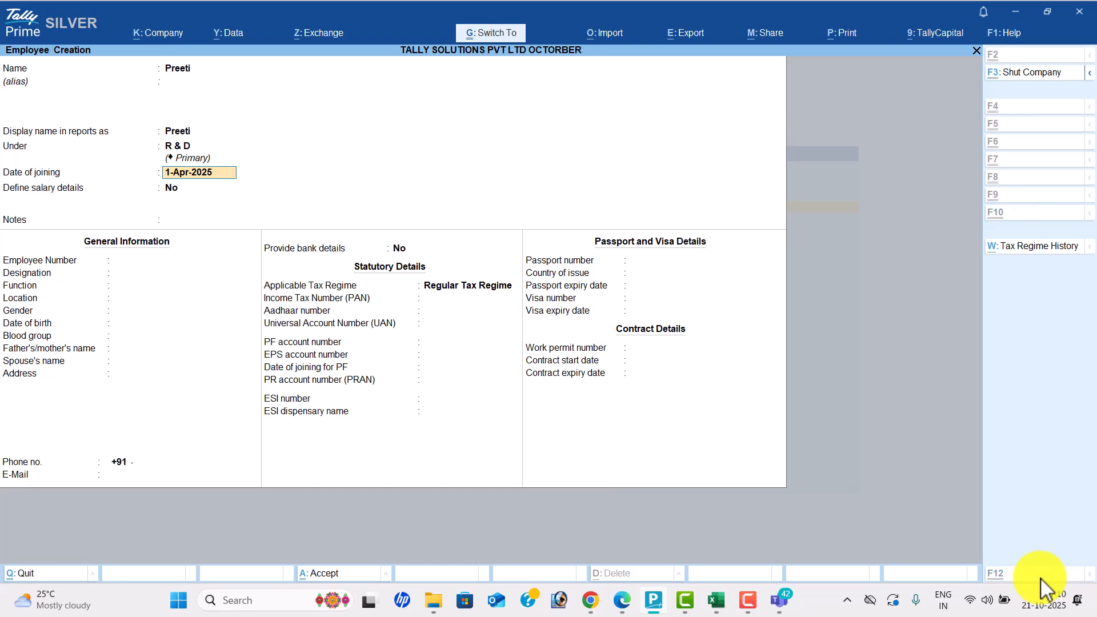
pyautogui.hotkey('ctrl', 'a')
# - Create employee Sharma under the Sales group
pyautogui.hotkey('alt', 'Tab')
pyautogui.hotkey('alt', 'Tab')
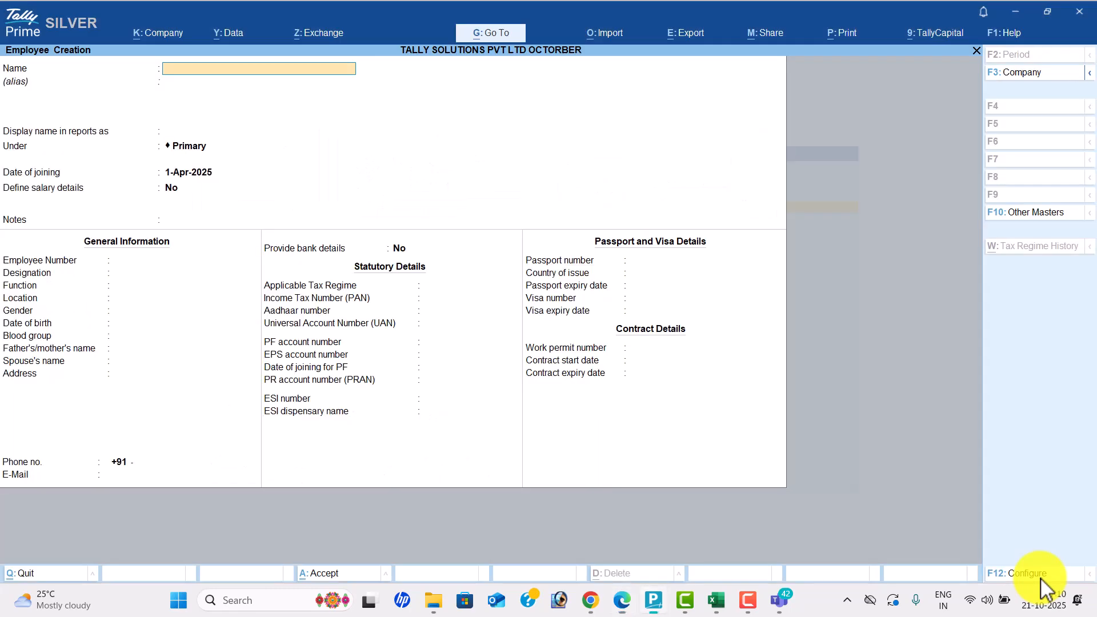
pyautogui.write('Sharma')
pyautogui.press('Return')
pyautogui.press('Return')
pyautogui.press('Return')
pyautogui.hotkey('alt', 'Tab')
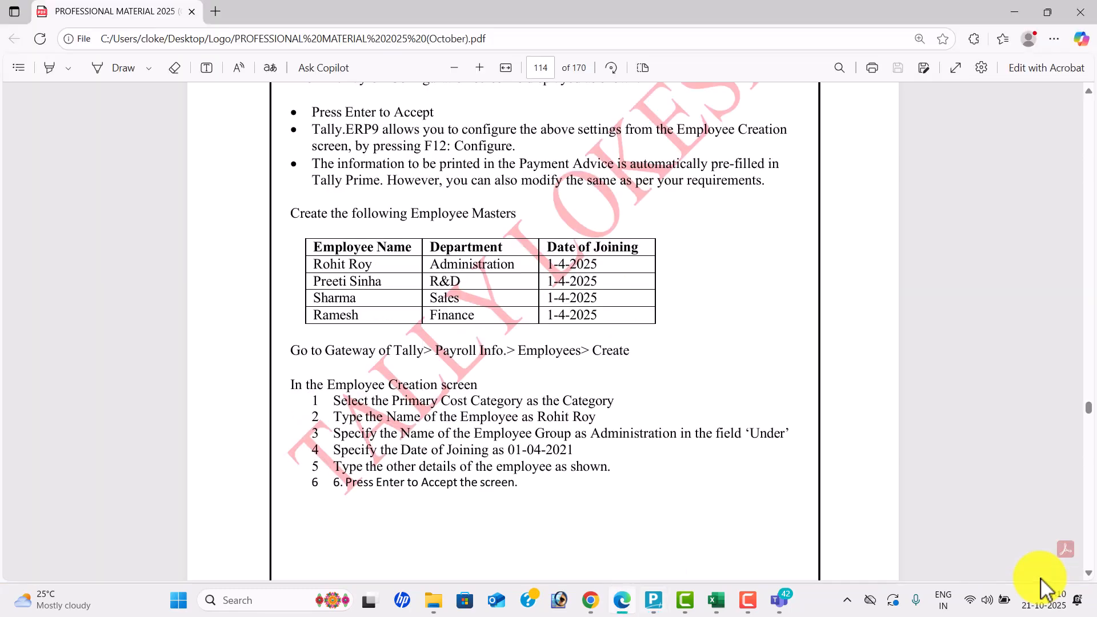
pyautogui.hotkey('alt', 'Tab')
pyautogui.write('s')
pyautogui.press('Return')
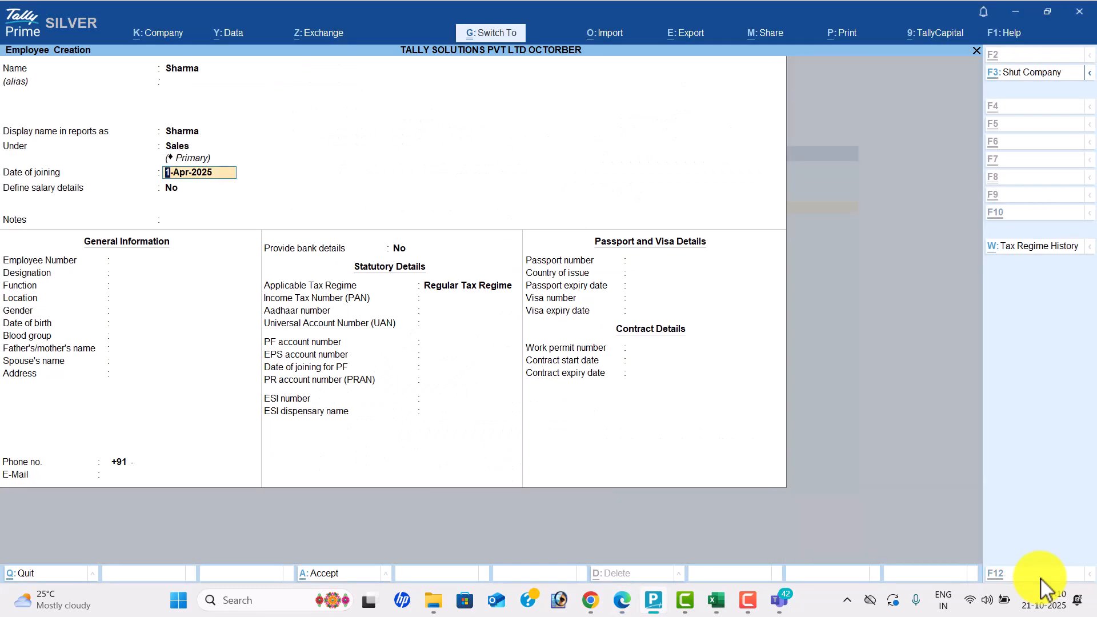
pyautogui.hotkey('ctrl', 'a')
pyautogui.hotkey('alt', 'Tab')
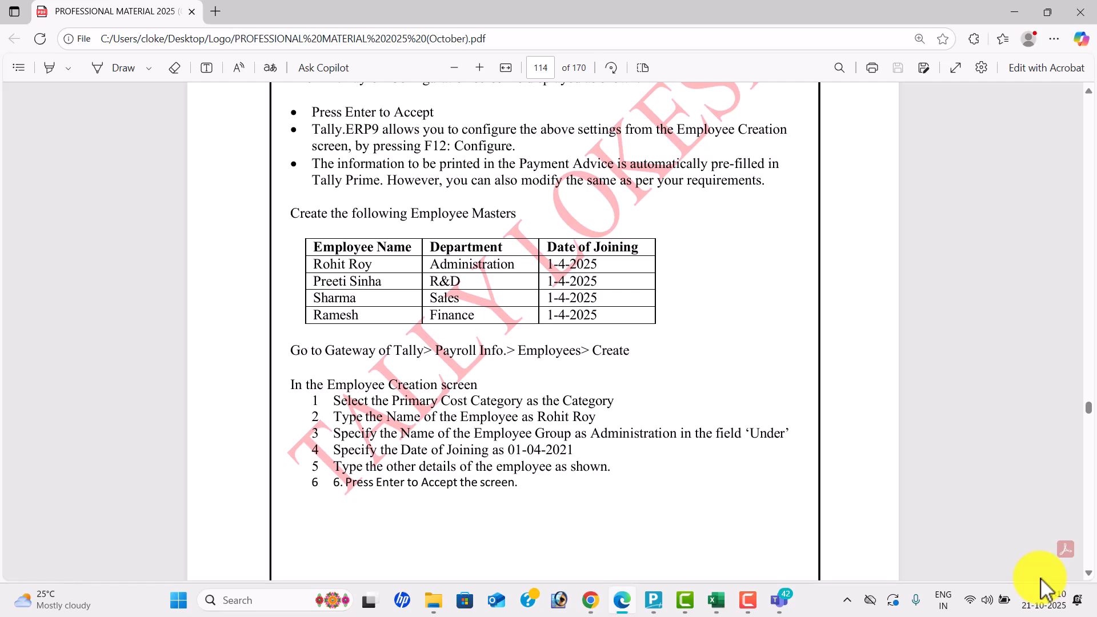
# - Create employee Ramesh under the Finance group, joining 1-Apr-2025
pyautogui.hotkey('alt', 'Tab')
pyautogui.write('Ramesh')
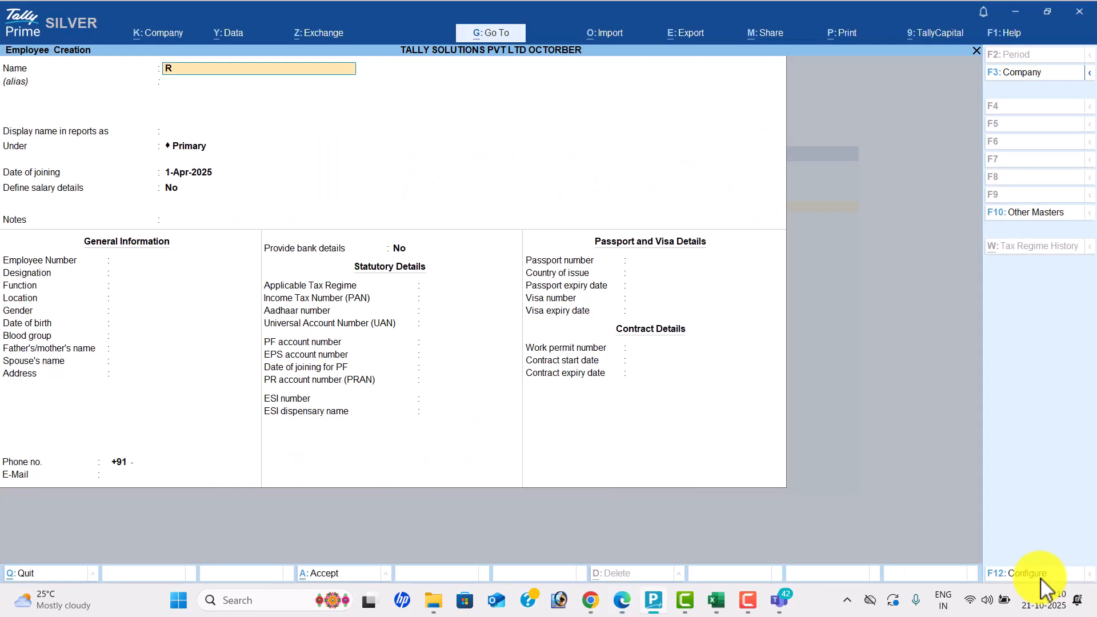
pyautogui.press('Return')
pyautogui.press('Return')
pyautogui.press('Return')
pyautogui.hotkey('alt', 'Tab')
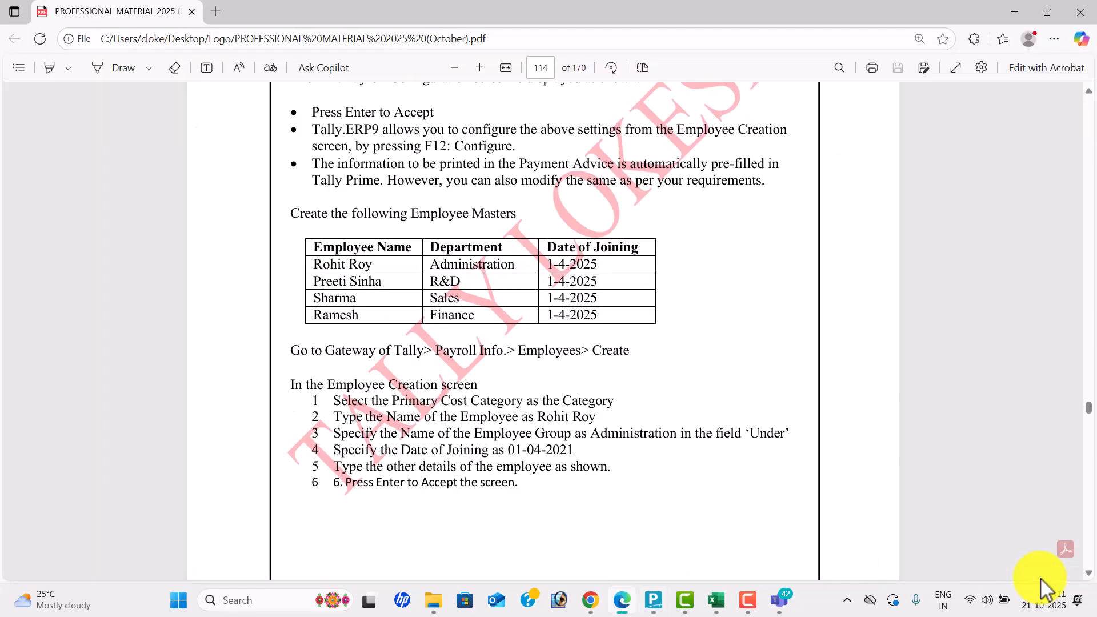
pyautogui.hotkey('alt', 'Tab')
pyautogui.write('F')
pyautogui.press('Return')
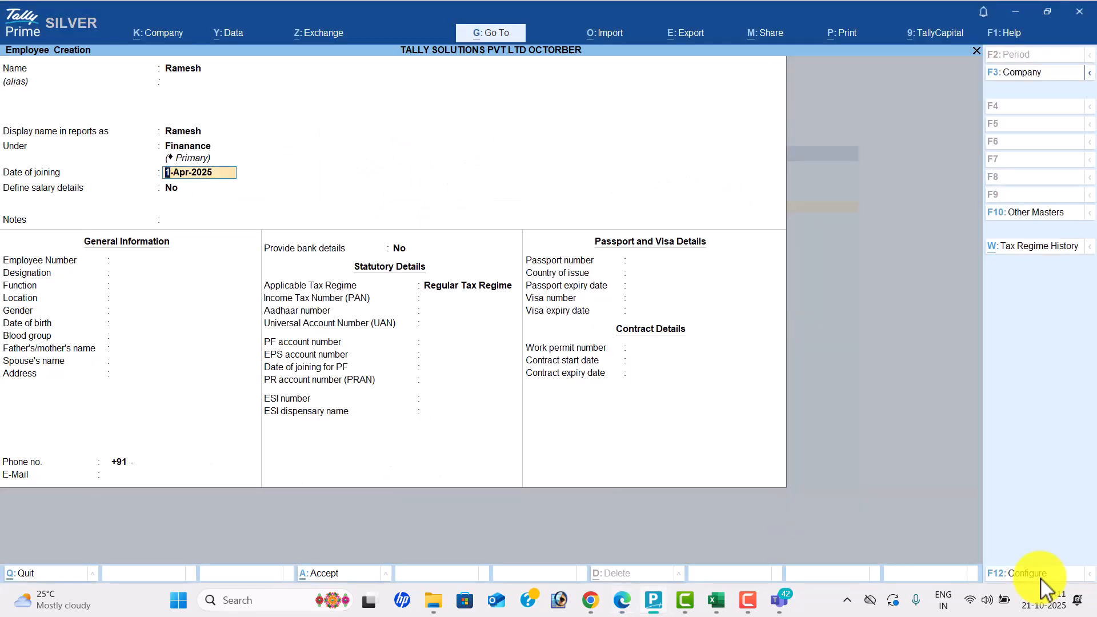
pyautogui.hotkey('ctrl', 'a')
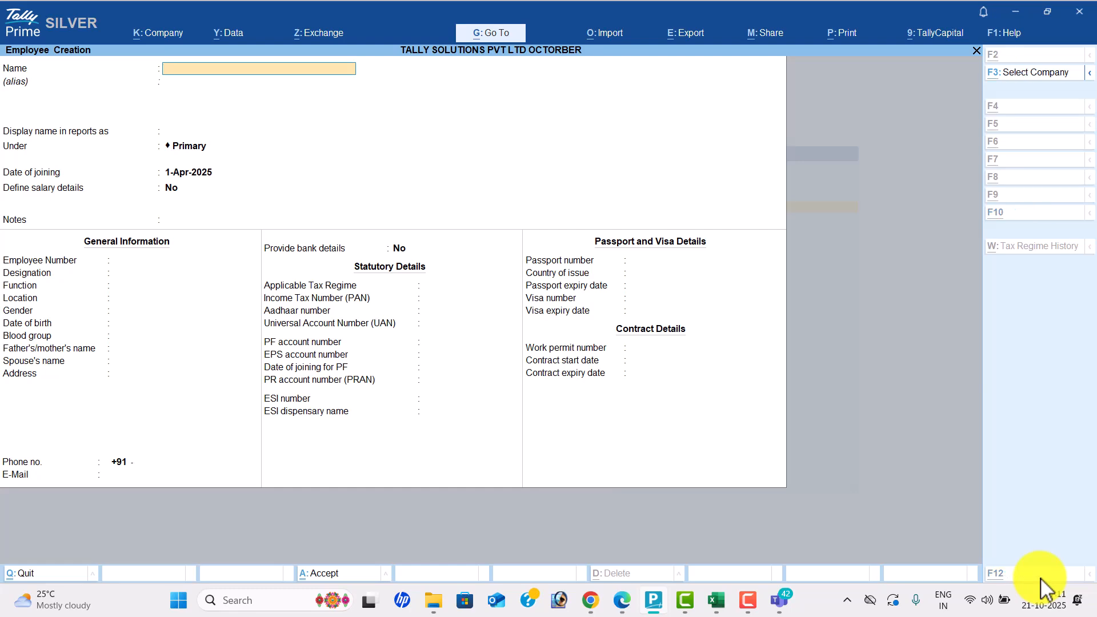
pyautogui.hotkey('alt', 'Tab')
pyautogui.hotkey('alt', 'Tab')
pyautogui.hotkey('alt', 'Tab')
pyautogui.hotkey('alt', 'Tab')
pyautogui.hotkey('alt', 'Tab')
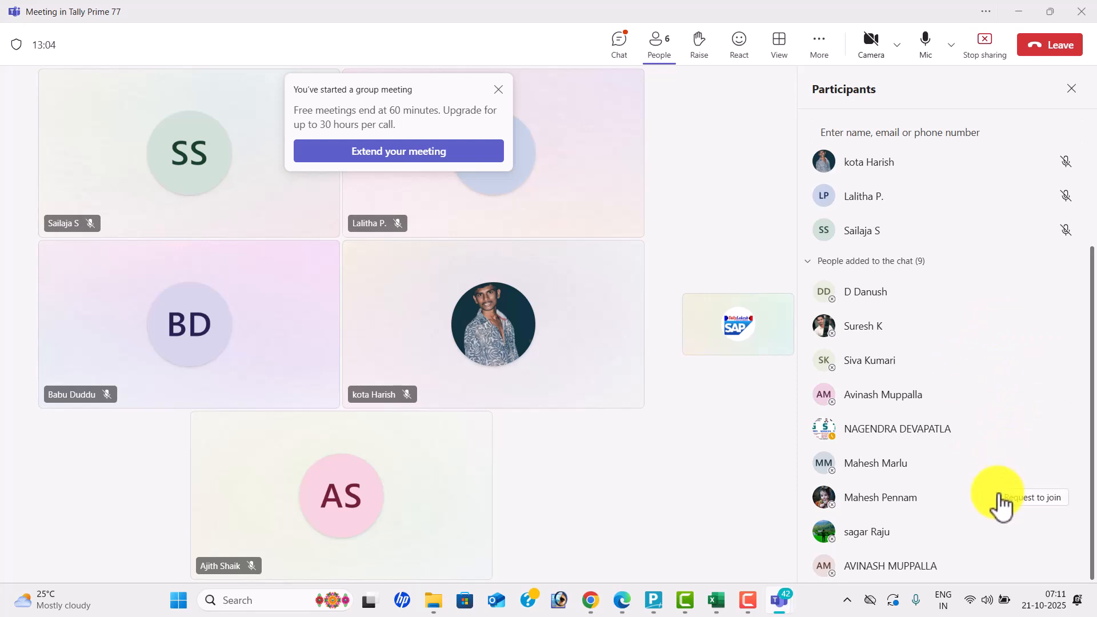
# - Call the six remaining people added to the chat into the Teams meeting
pyautogui.click(1010, 366)
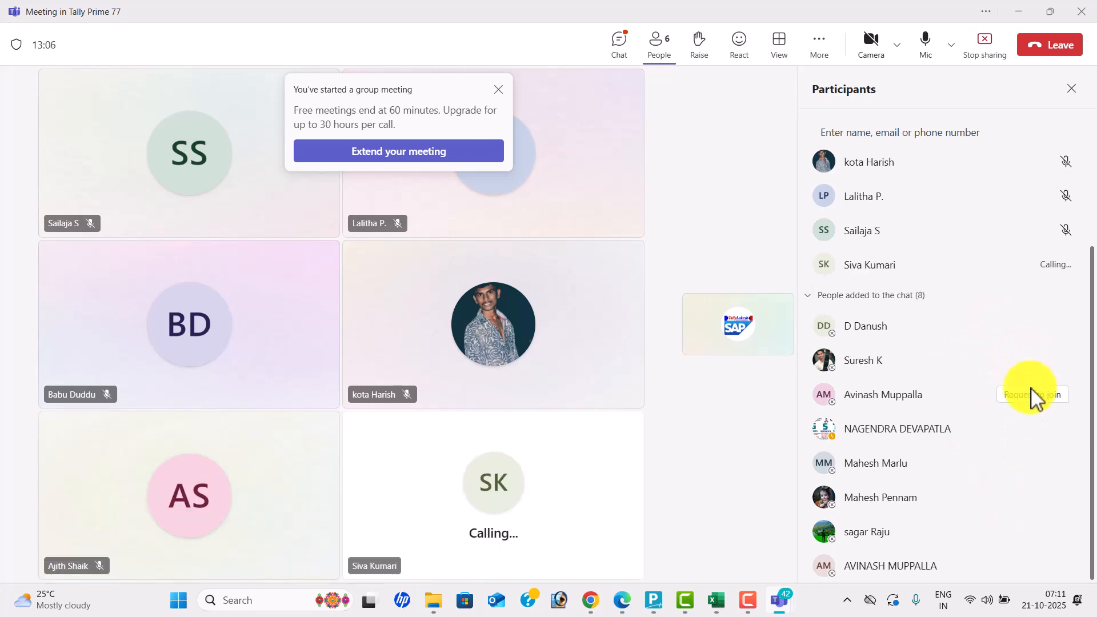
pyautogui.click(1032, 394)
pyautogui.click(1034, 430)
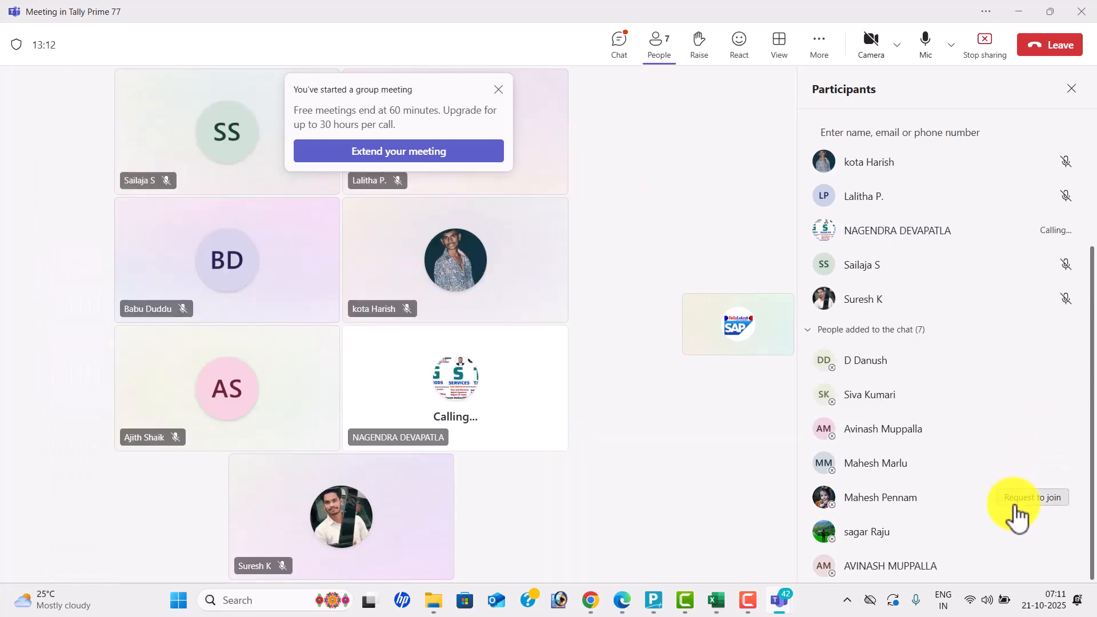
pyautogui.click(1017, 503)
pyautogui.click(1017, 534)
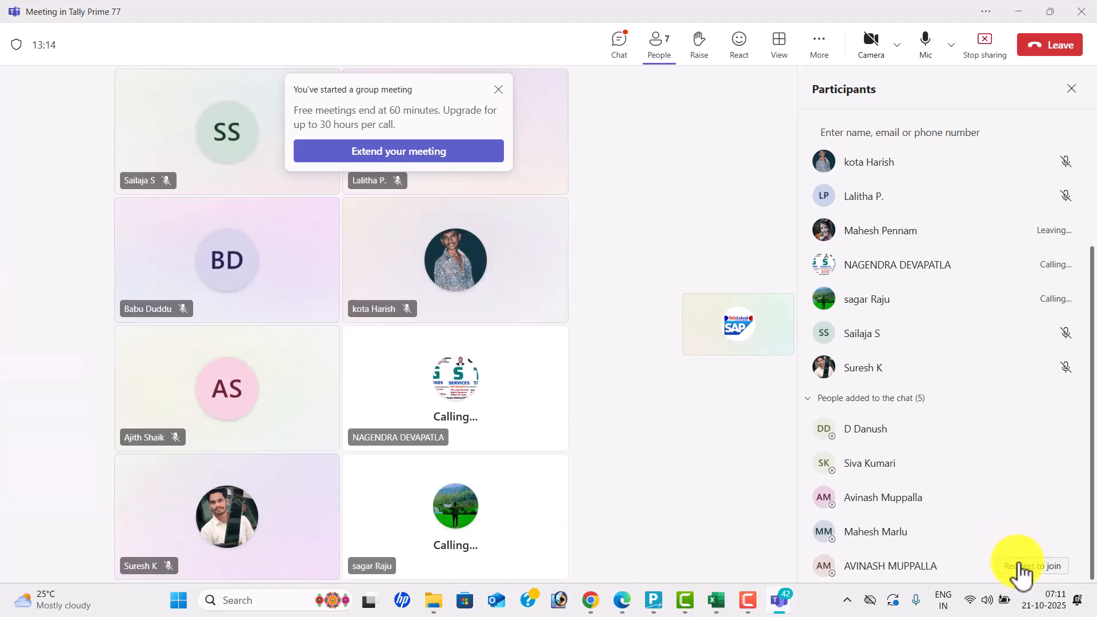
pyautogui.click(1020, 565)
pyautogui.hotkey('alt', 'Tab')
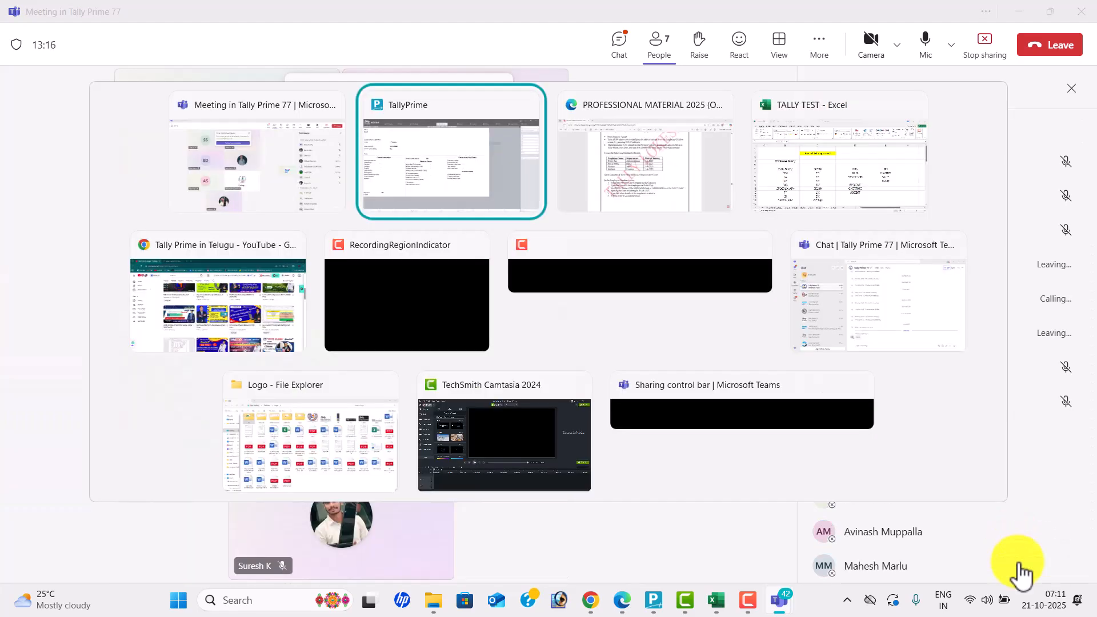
# - Read the unit instructions in the PDF, leave Employee Creation and start Units (Work) creation
pyautogui.hotkey('alt', 'Tab')
pyautogui.scroll(-10, 1019, 568)
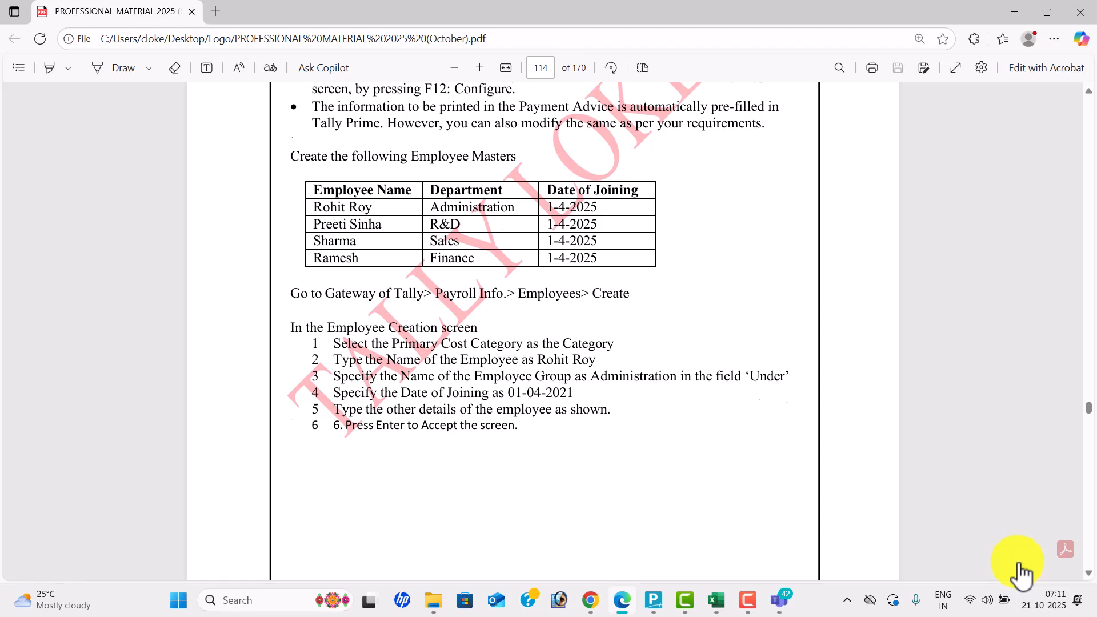
pyautogui.scroll(-7, 1022, 573)
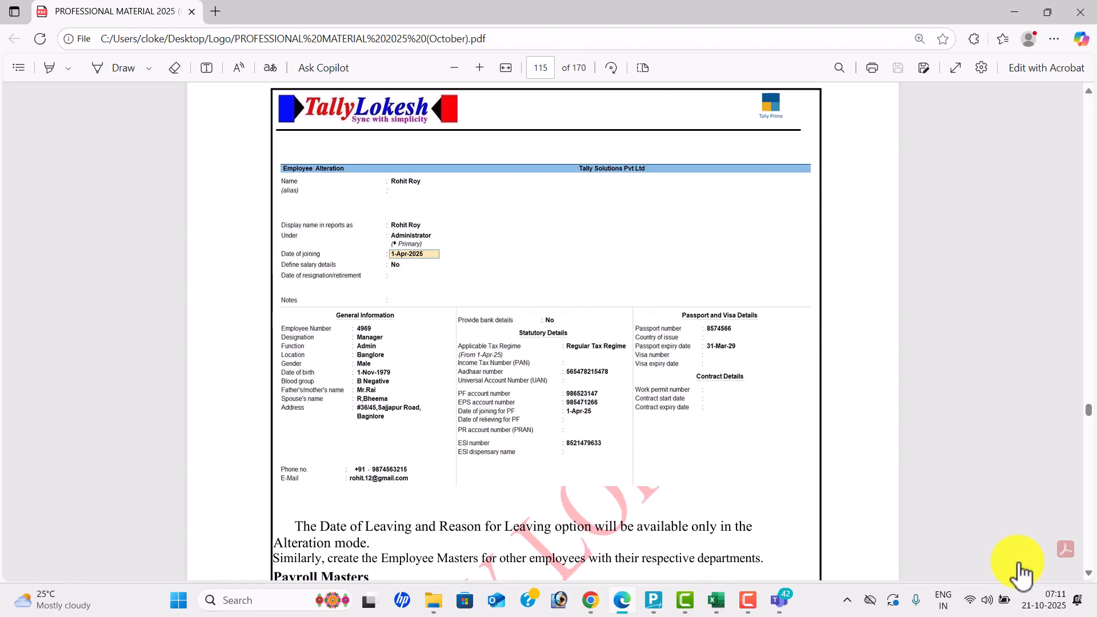
pyautogui.scroll(-20, 1020, 571)
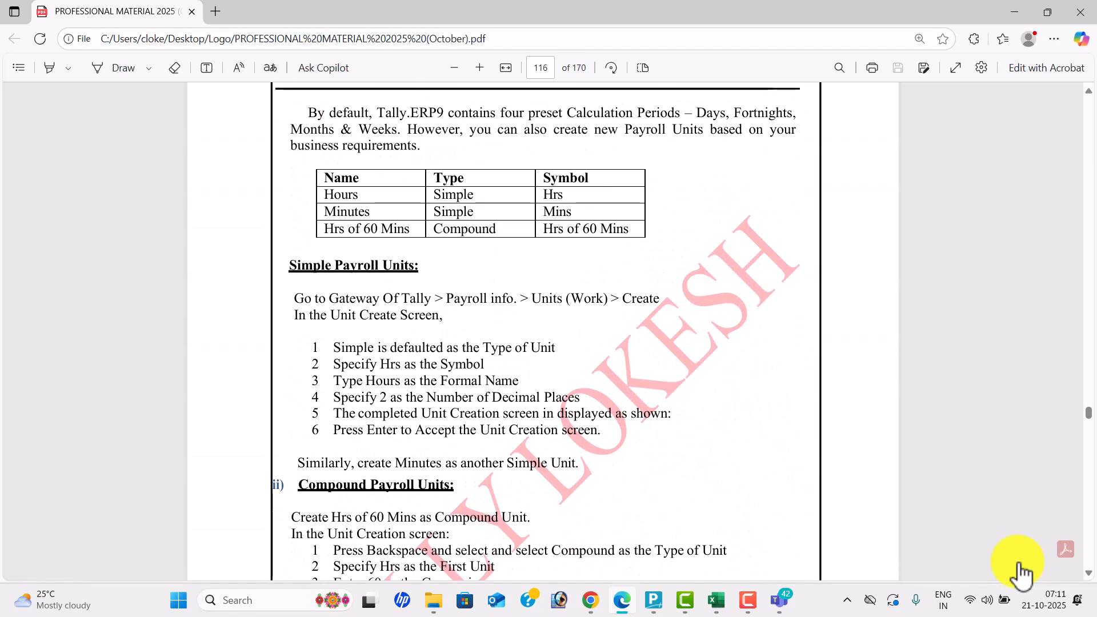
pyautogui.hotkey('alt', 'Tab')
pyautogui.hotkey('alt', 'Tab')
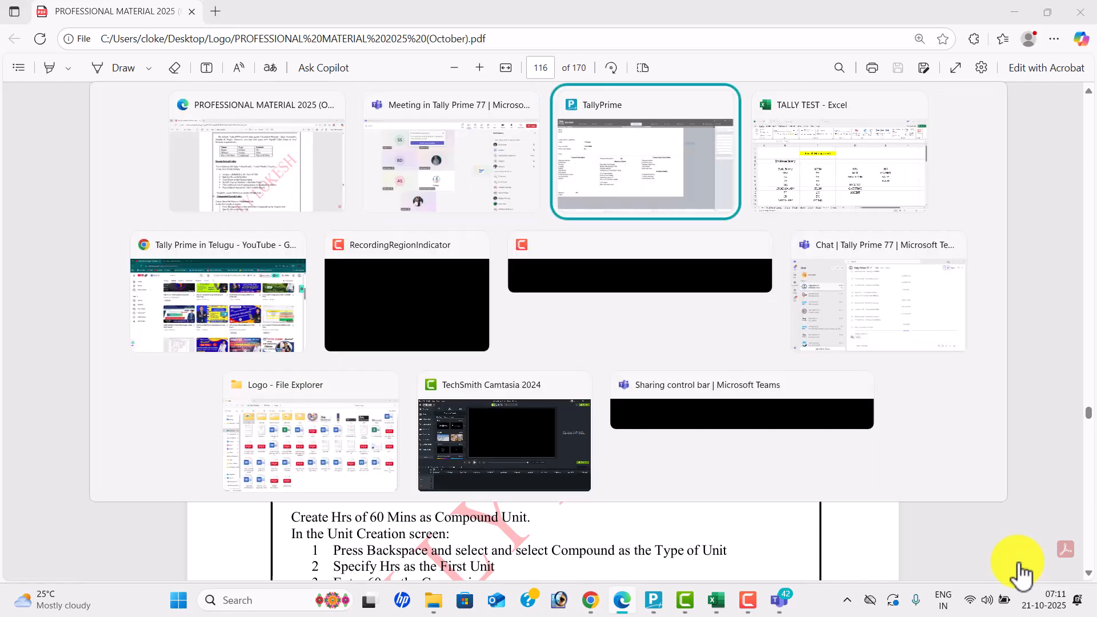
pyautogui.press('Escape')
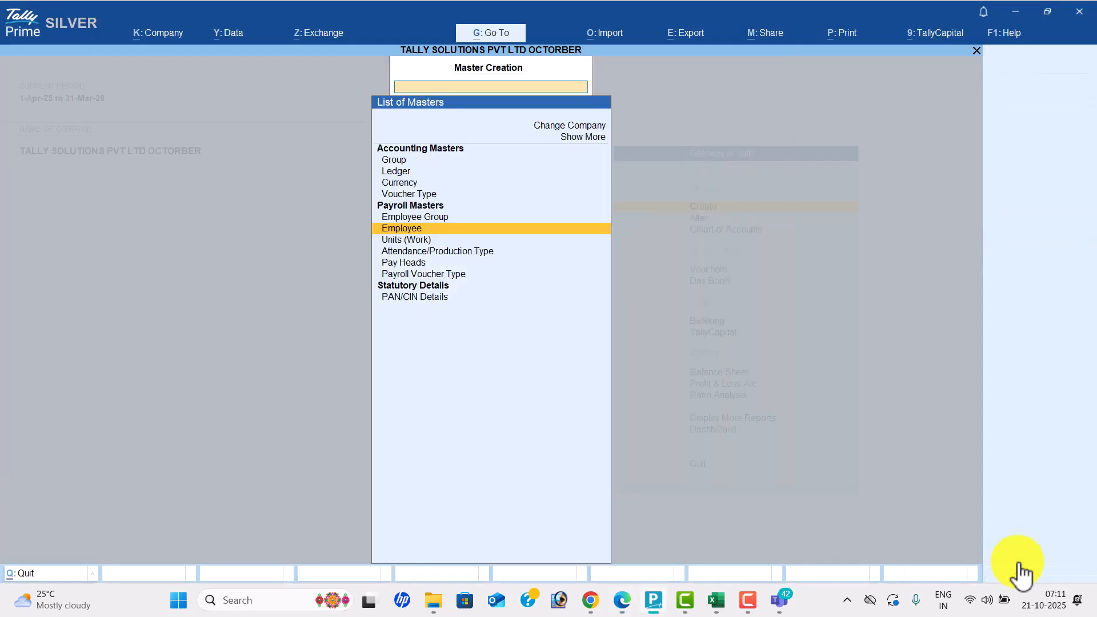
pyautogui.press('Down')
pyautogui.press('Return')
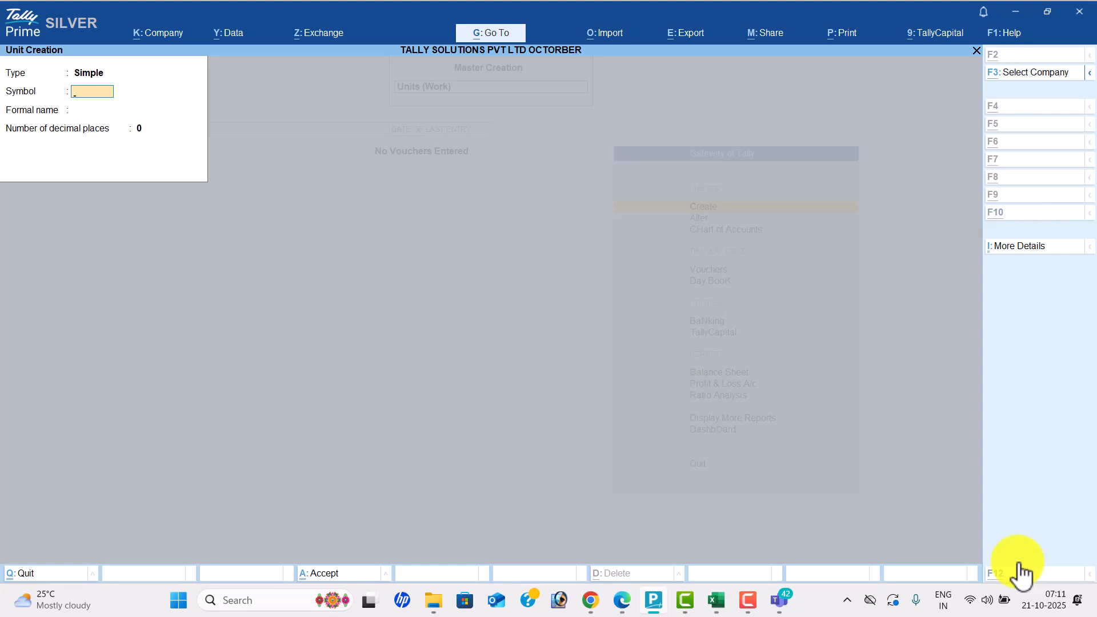
pyautogui.hotkey('alt', 'Tab')
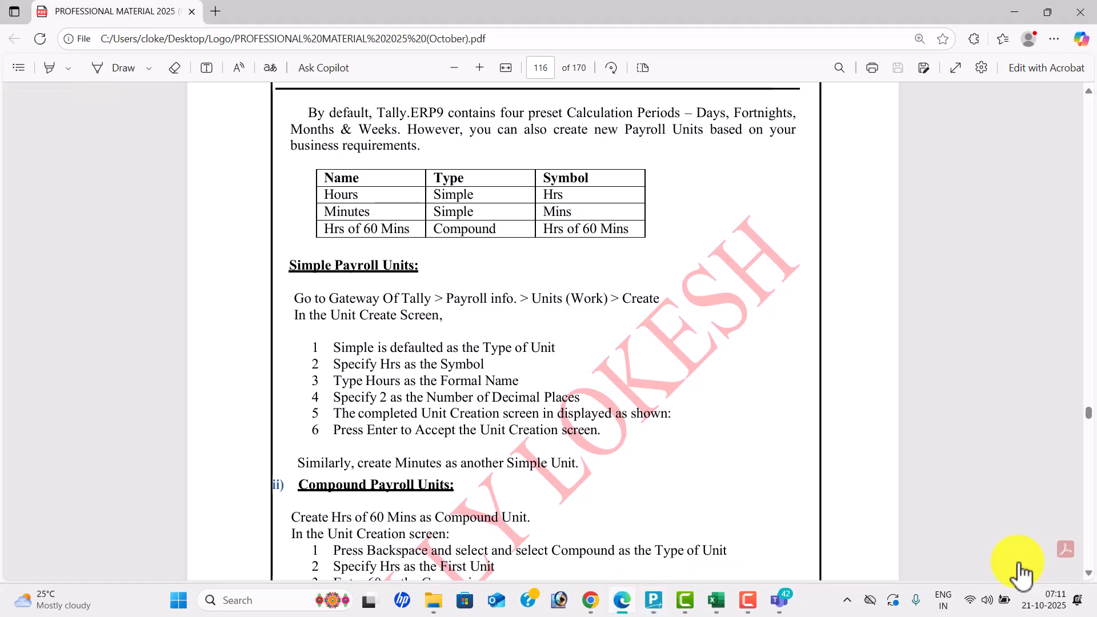
pyautogui.hotkey('alt', 'Tab')
# - Create simple work units hrs (Hours) and mins (Minutes)
pyautogui.write('hrs')
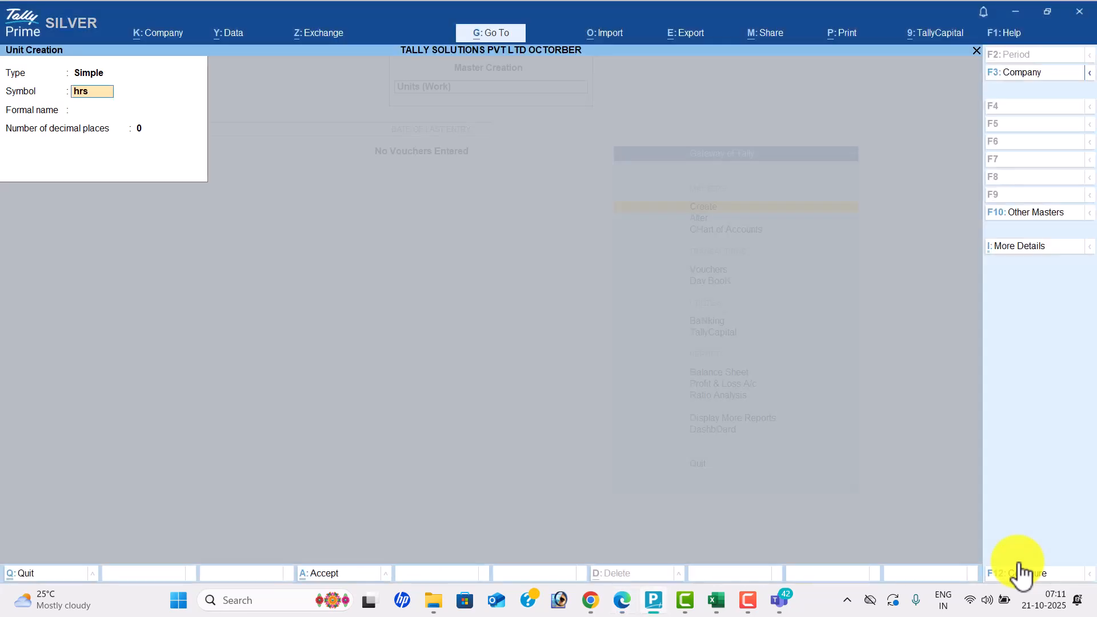
pyautogui.press('Return')
pyautogui.write('Hourse')
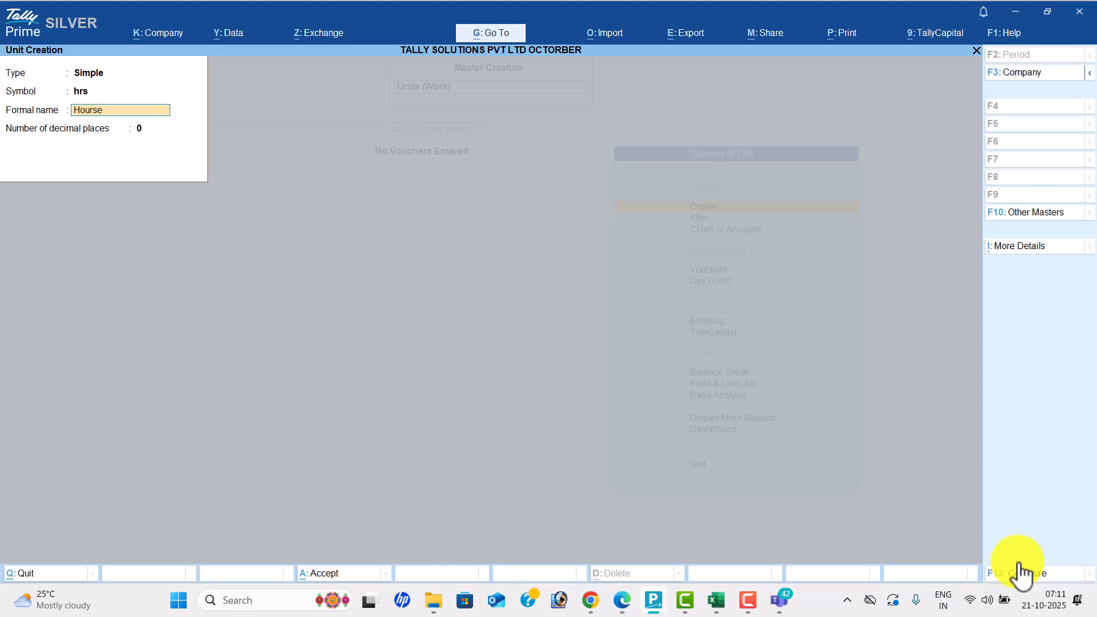
pyautogui.press('Return')
pyautogui.press('Return')
pyautogui.write('mins')
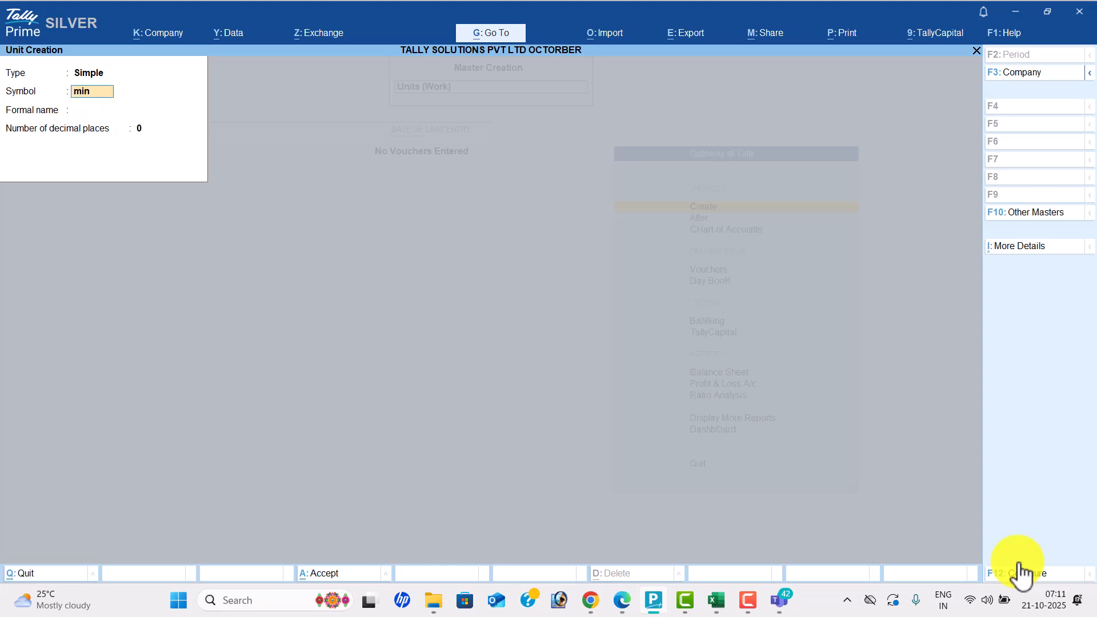
pyautogui.press('Return')
pyautogui.write('Minite')
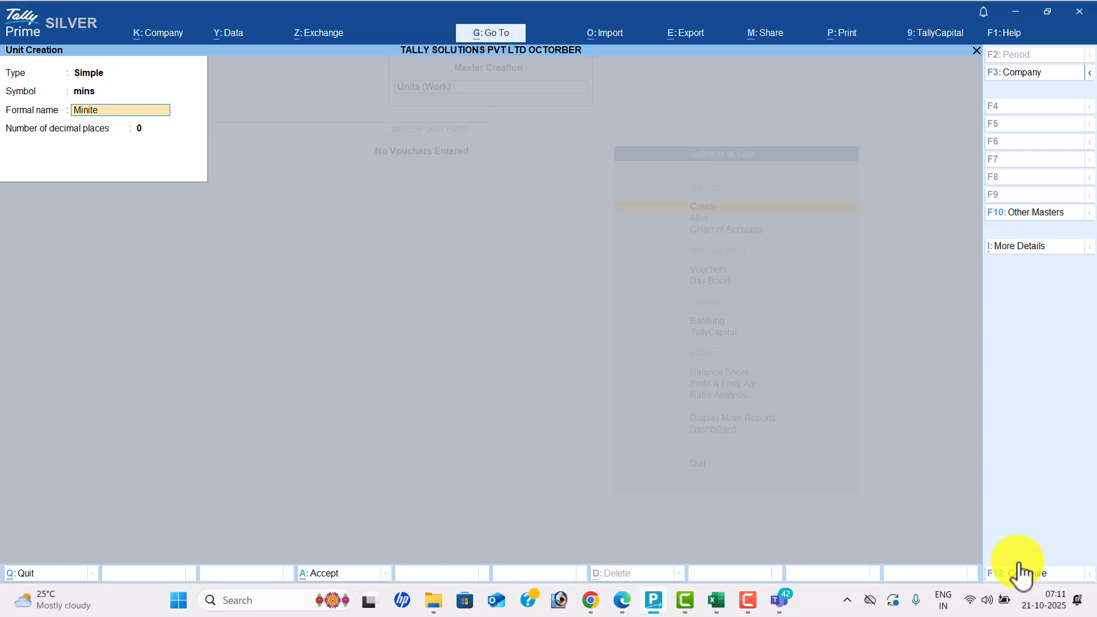
pyautogui.press('Return')
pyautogui.press('Return')
# - Create the compound unit hrs of 60 mins and quit unit creation
pyautogui.press('Return')
pyautogui.press('BackSpace')
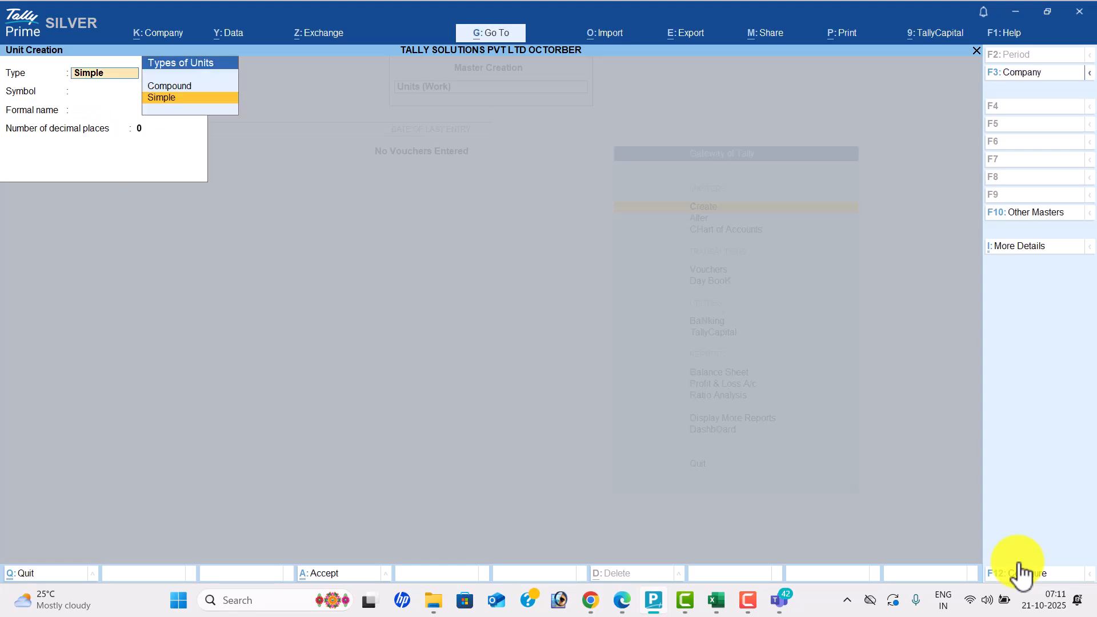
pyautogui.press('Up')
pyautogui.press('Return')
pyautogui.press('Return')
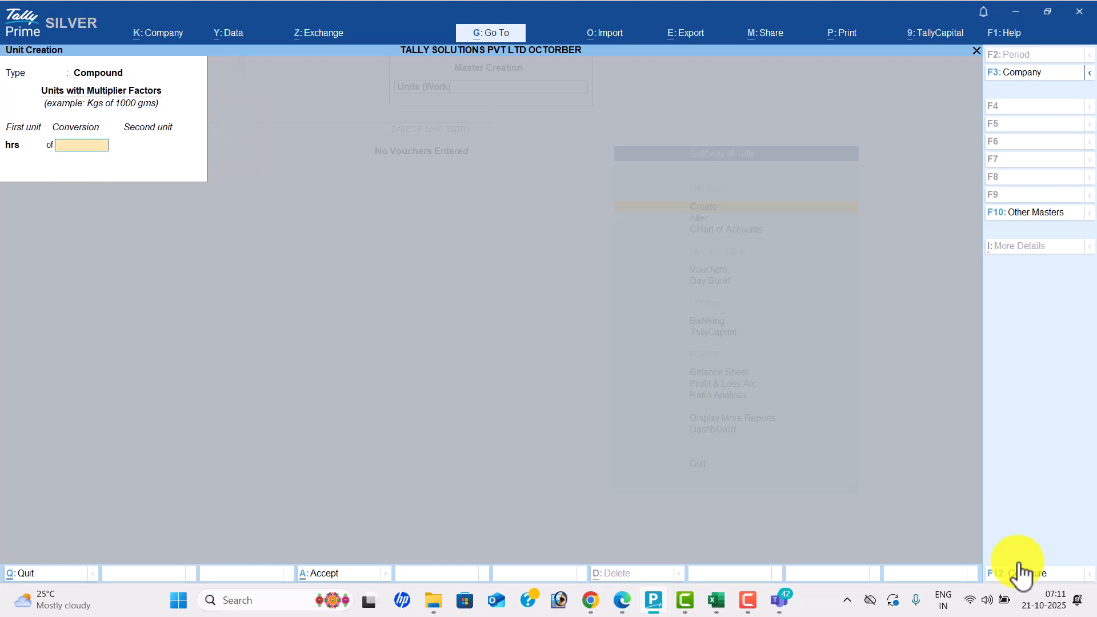
pyautogui.write('0')
pyautogui.press('BackSpace')
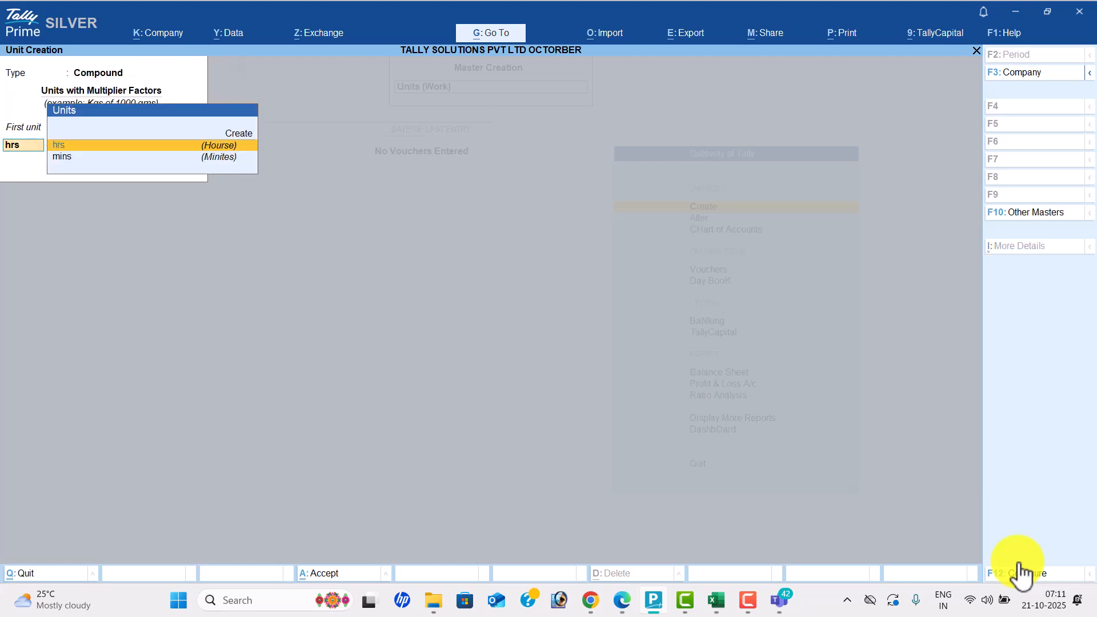
pyautogui.write('6')
pyautogui.press('Return')
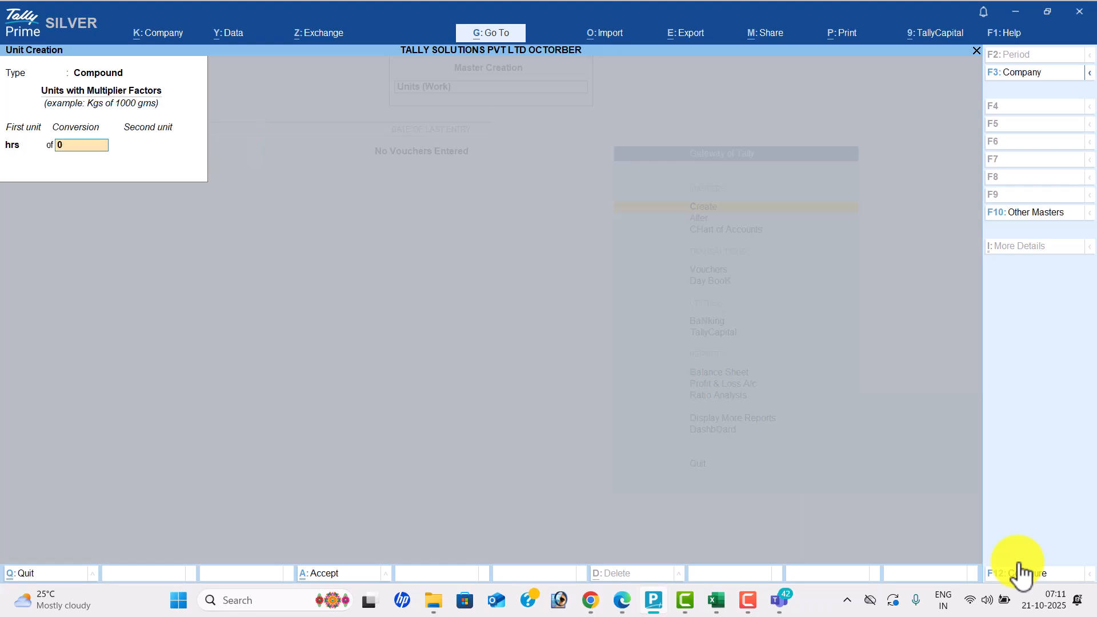
pyautogui.press('Return')
pyautogui.press('Down')
pyautogui.press('Return')
pyautogui.press('Return')
pyautogui.press('Escape')
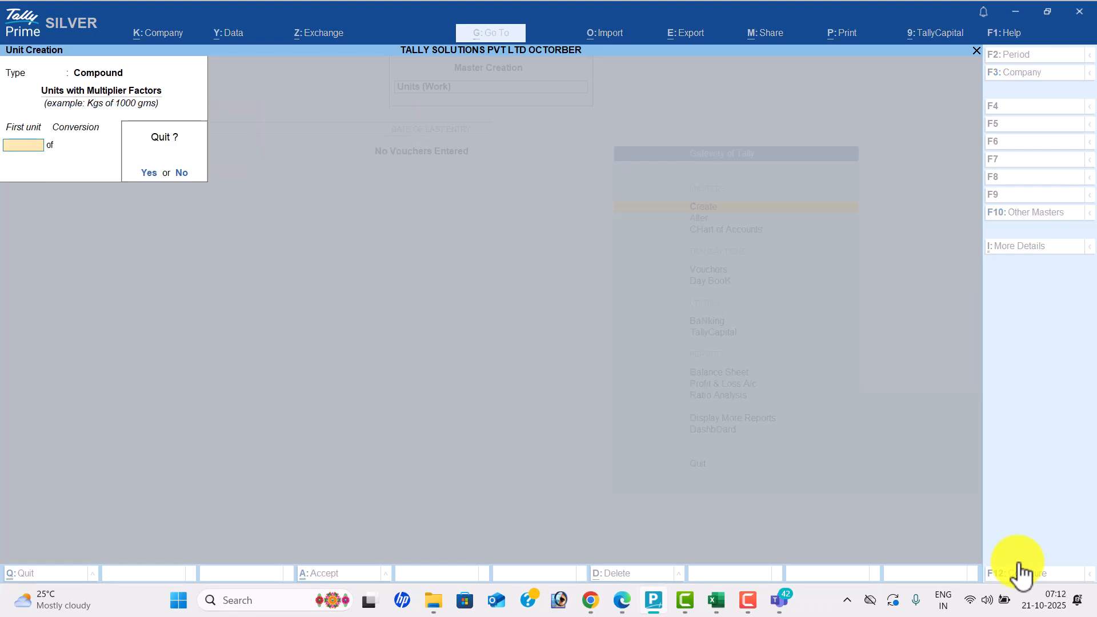
pyautogui.press('Return')
pyautogui.press('Down')
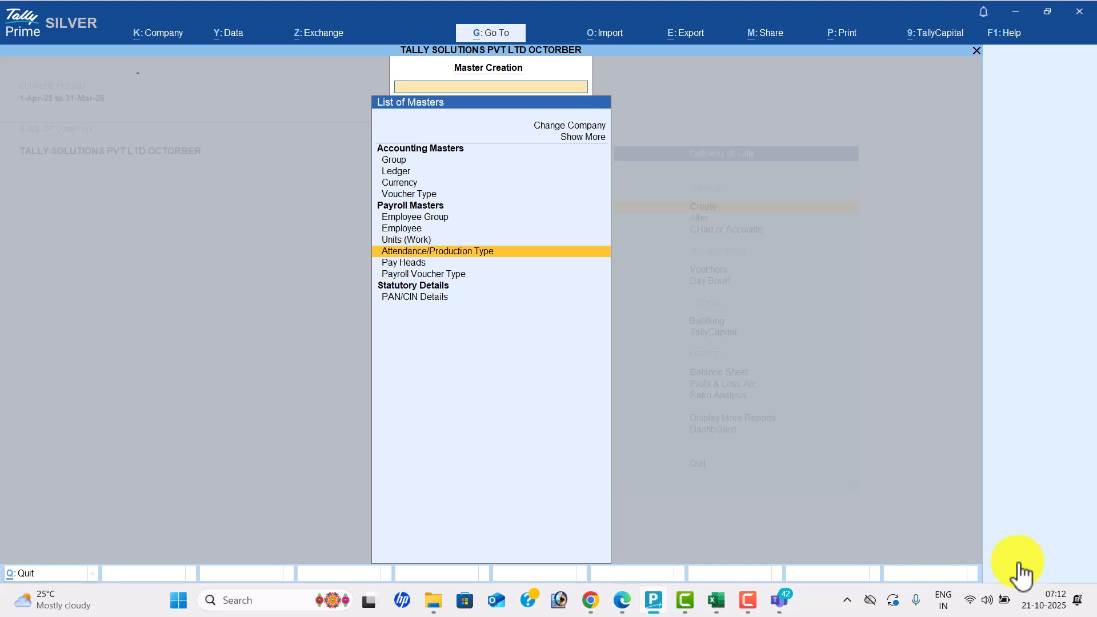
# - Create attendance type Present as Attendance / Leave with Pay
pyautogui.hotkey('alt', 'Tab')
pyautogui.scroll(-3, 1020, 571)
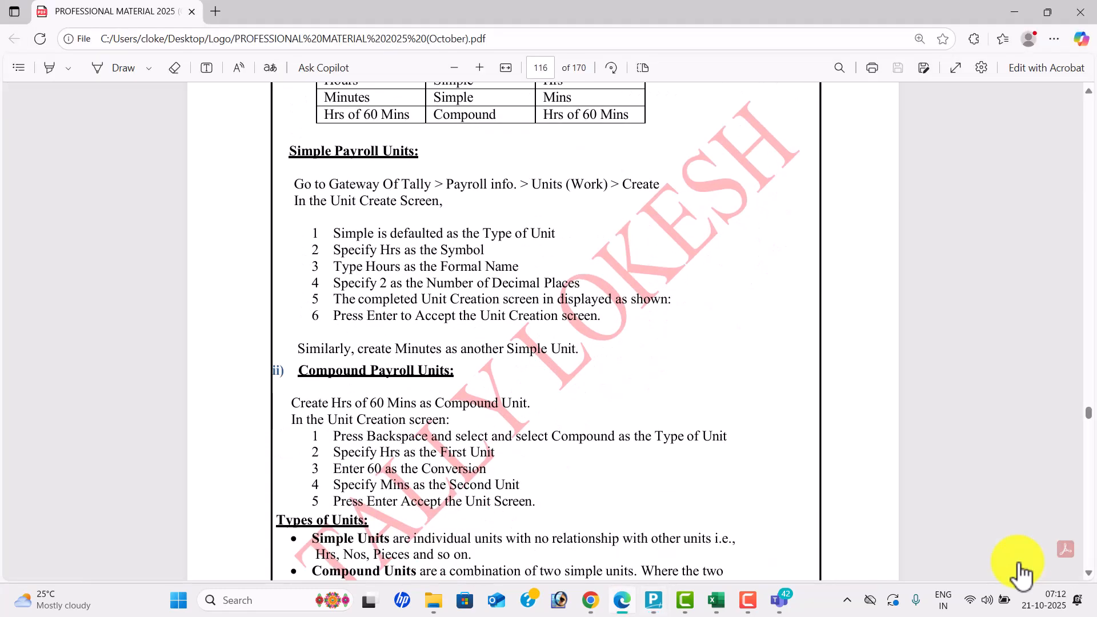
pyautogui.scroll(1, 1020, 571)
pyautogui.scroll(-15, 1020, 571)
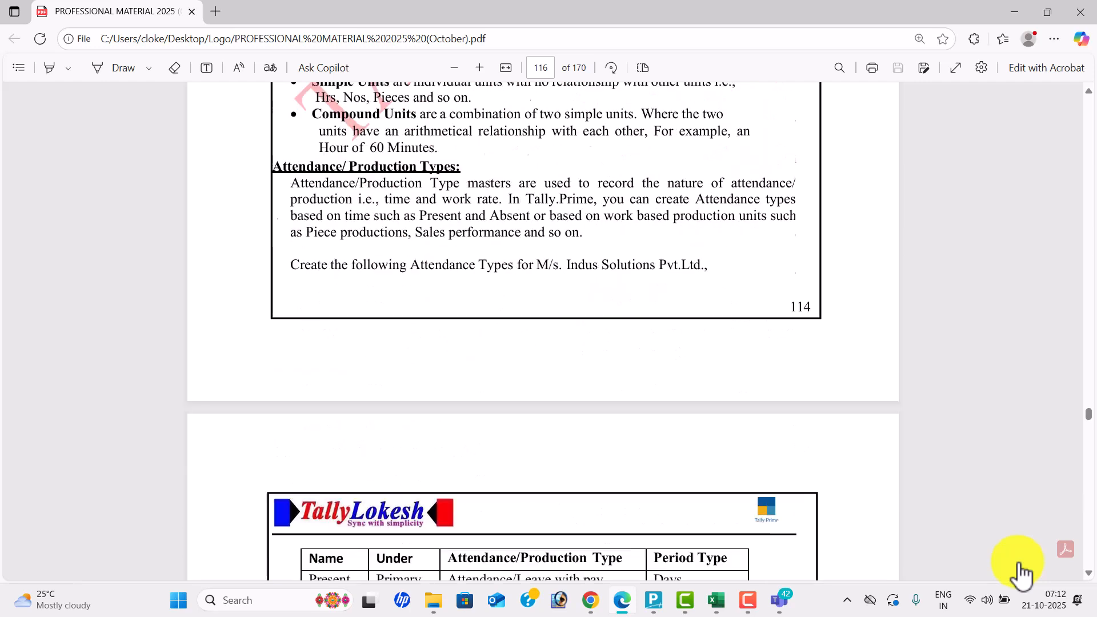
pyautogui.scroll(-1, 1019, 572)
pyautogui.hotkey('alt', 'Tab')
pyautogui.write('Present')
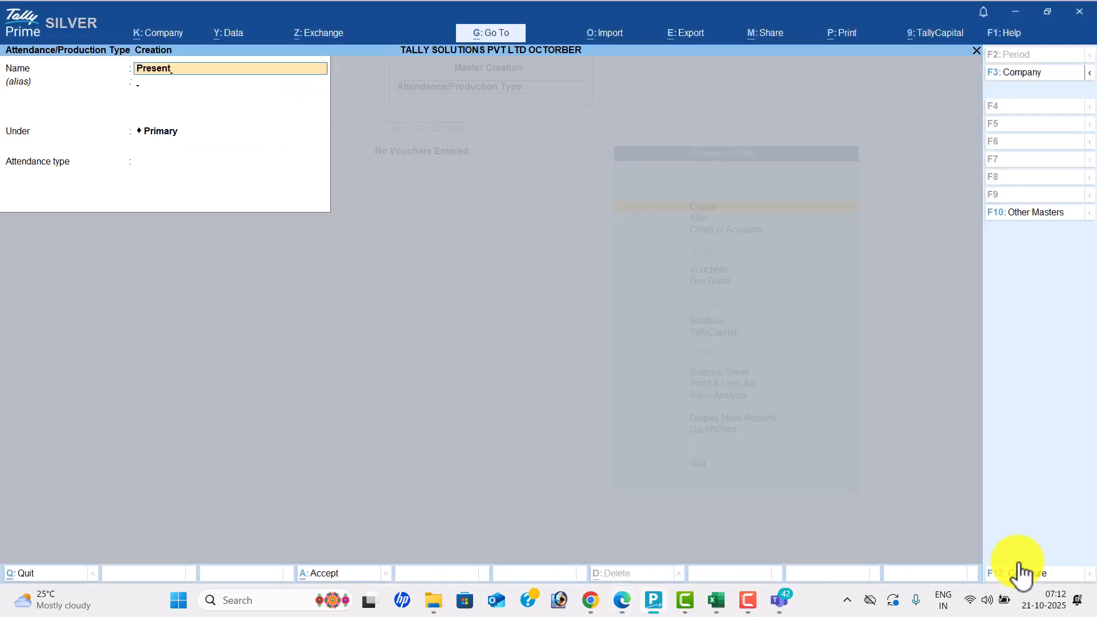
pyautogui.press('Return')
pyautogui.press('Return')
pyautogui.press('Return')
pyautogui.hotkey('alt', 'Tab')
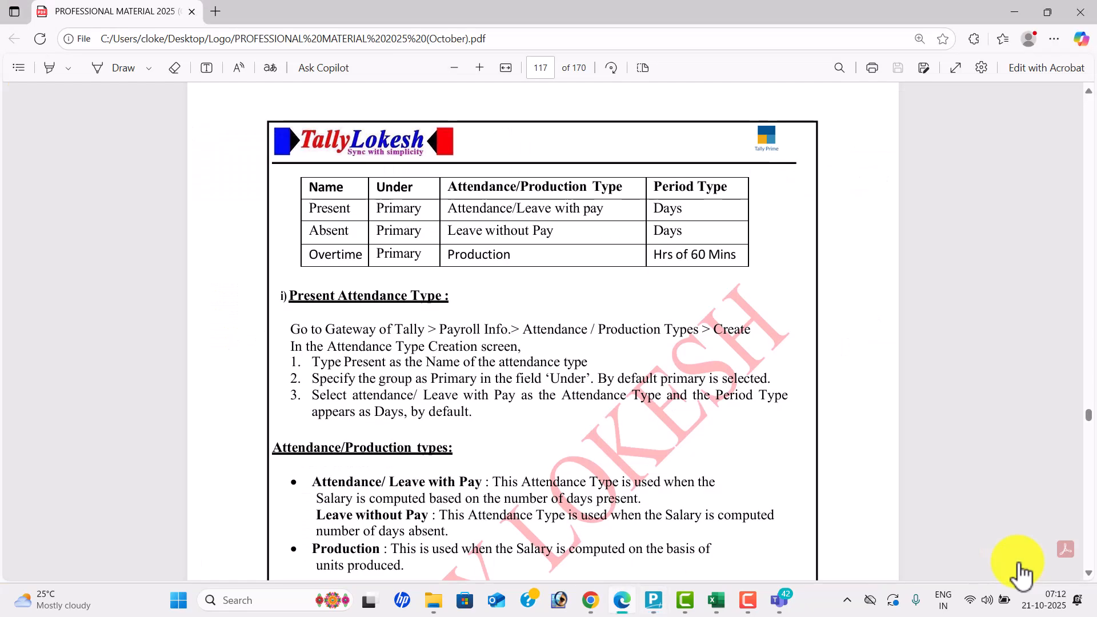
pyautogui.hotkey('alt', 'Tab')
pyautogui.press('Return')
pyautogui.press('Return')
pyautogui.press('Return')
pyautogui.hotkey('alt', 'Tab')
pyautogui.hotkey('alt', 'Tab')
# - Create attendance type Absent as Leave without Pay
pyautogui.write('Absen')
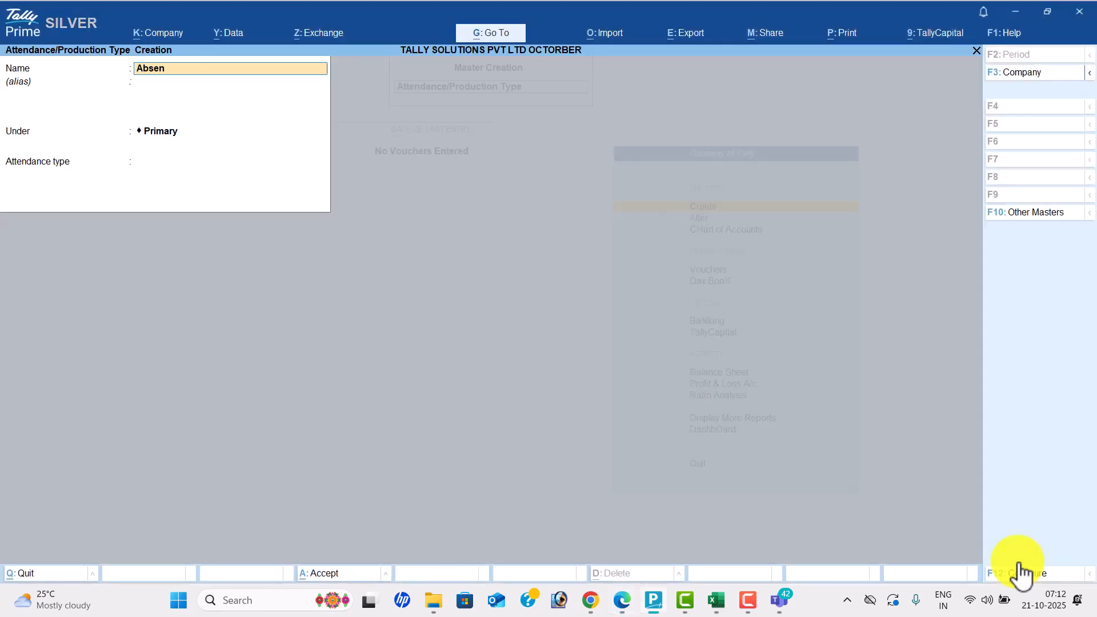
pyautogui.press('Return')
pyautogui.press('Return')
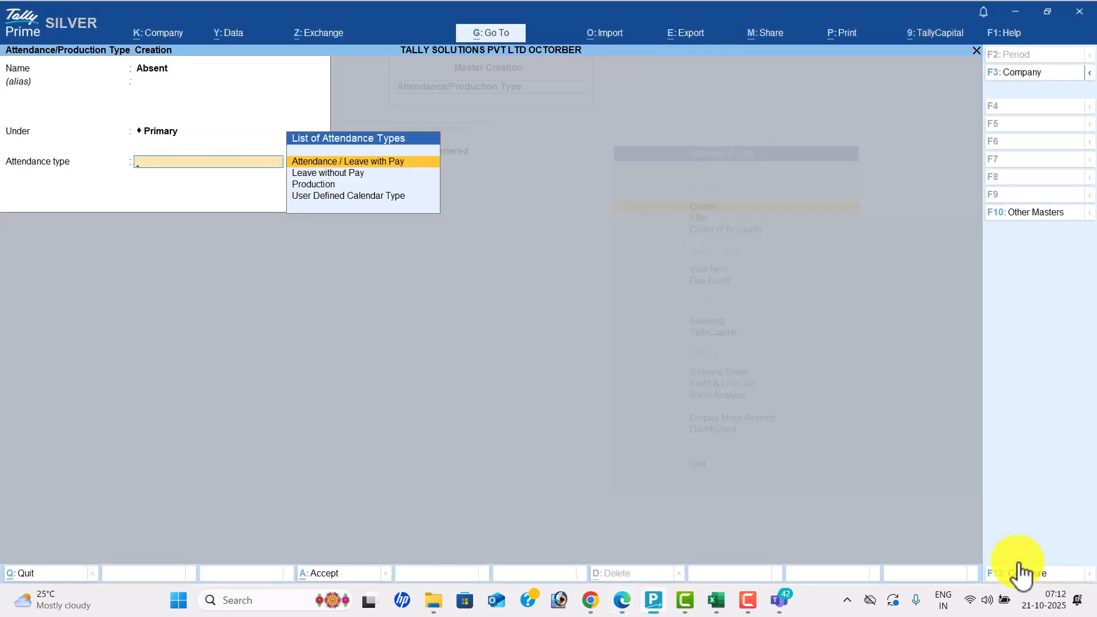
pyautogui.hotkey('alt', 'Tab')
pyautogui.hotkey('alt', 'Tab')
pyautogui.press('Down')
pyautogui.press('Return')
pyautogui.press('Return')
pyautogui.press('Return')
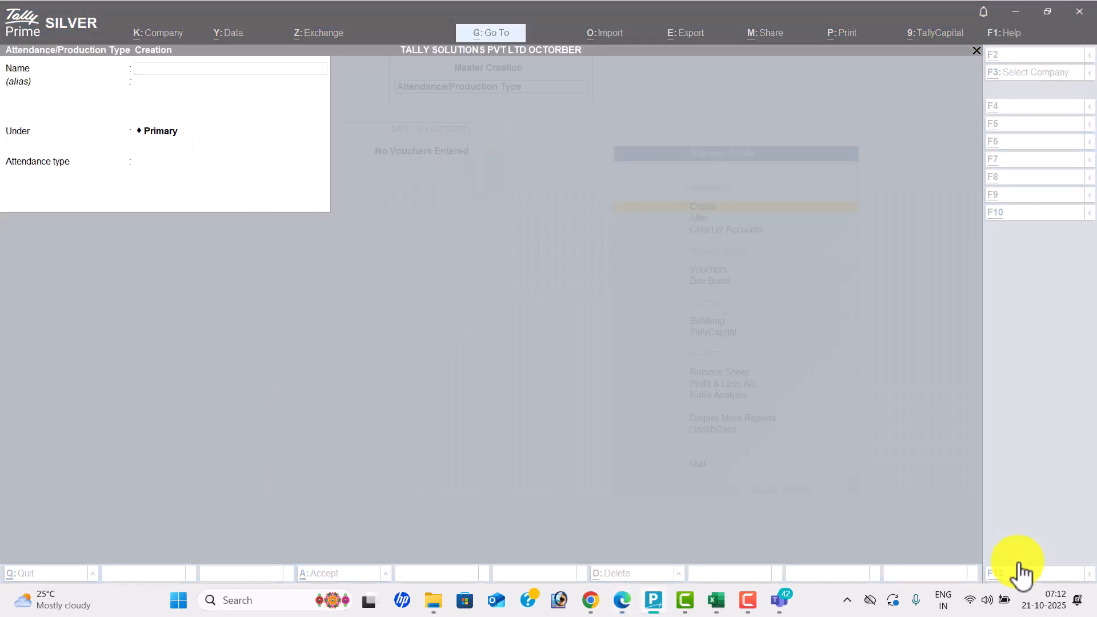
pyautogui.hotkey('alt', 'Tab')
pyautogui.hotkey('alt', 'Tab')
# - Create Overtime as a Production type measured in hrs of 60 mins
pyautogui.write('Overtim')
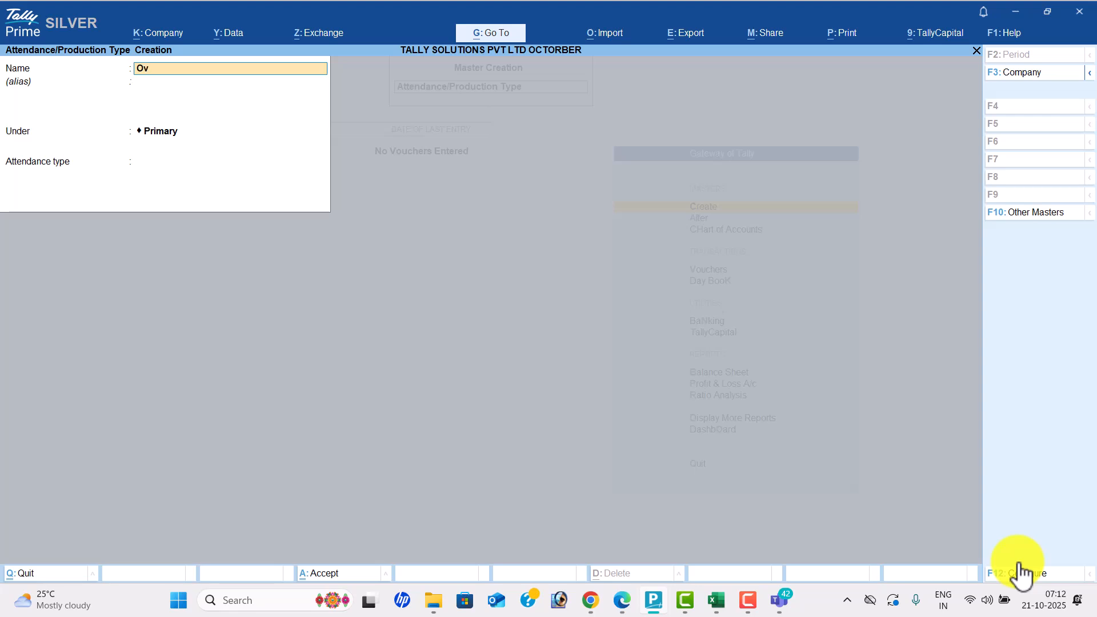
pyautogui.press('Return')
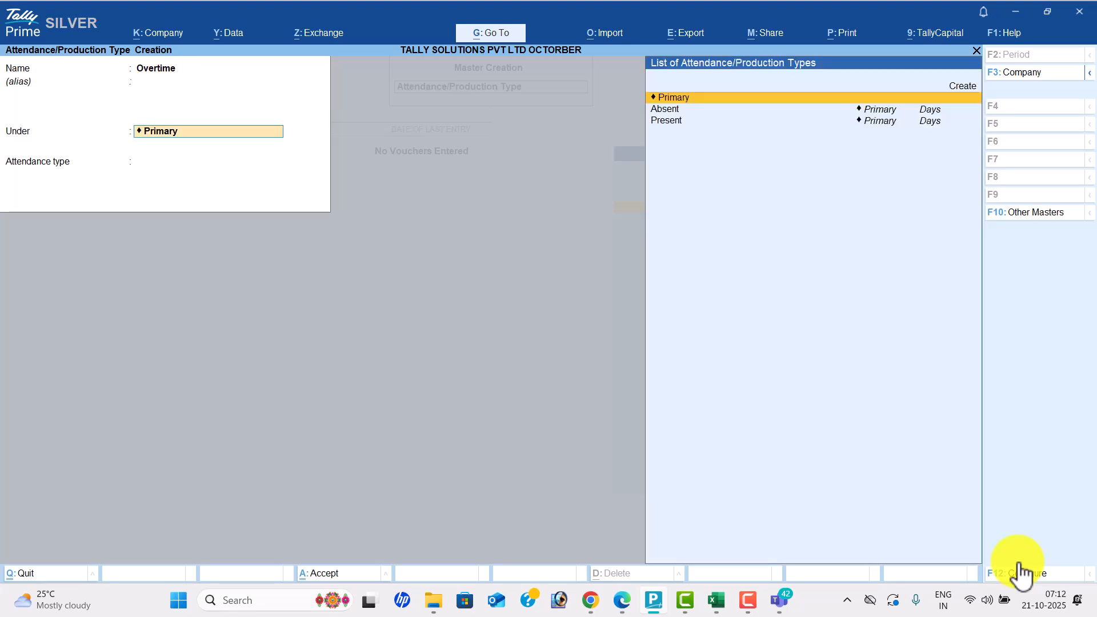
pyautogui.press('Return')
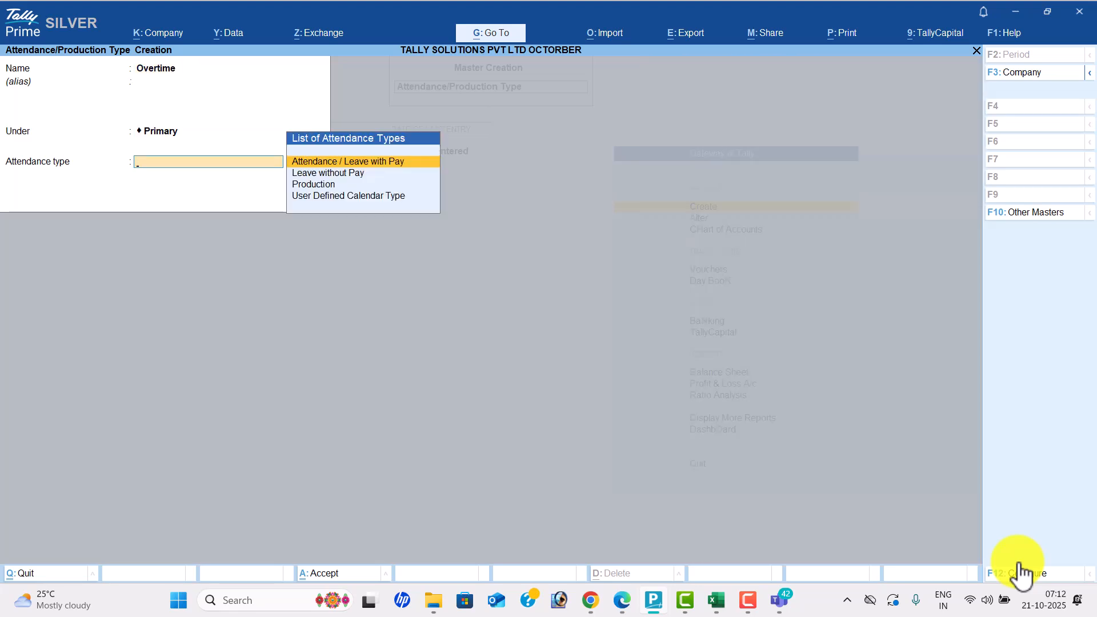
pyautogui.press('Down')
pyautogui.press('Down')
pyautogui.press('Return')
pyautogui.press('Down')
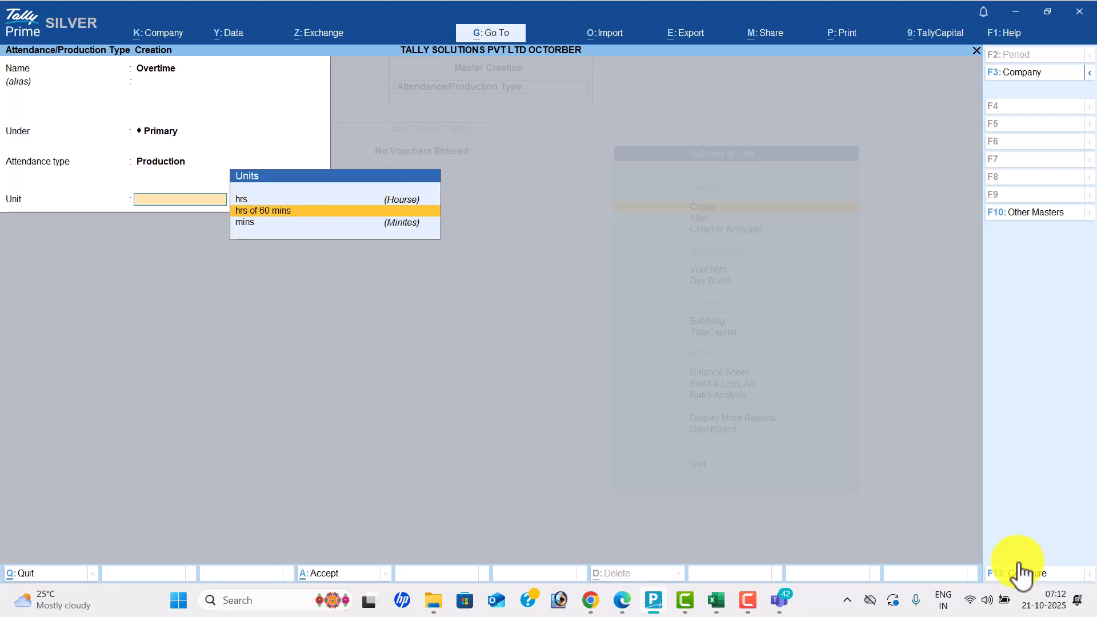
pyautogui.press('Return')
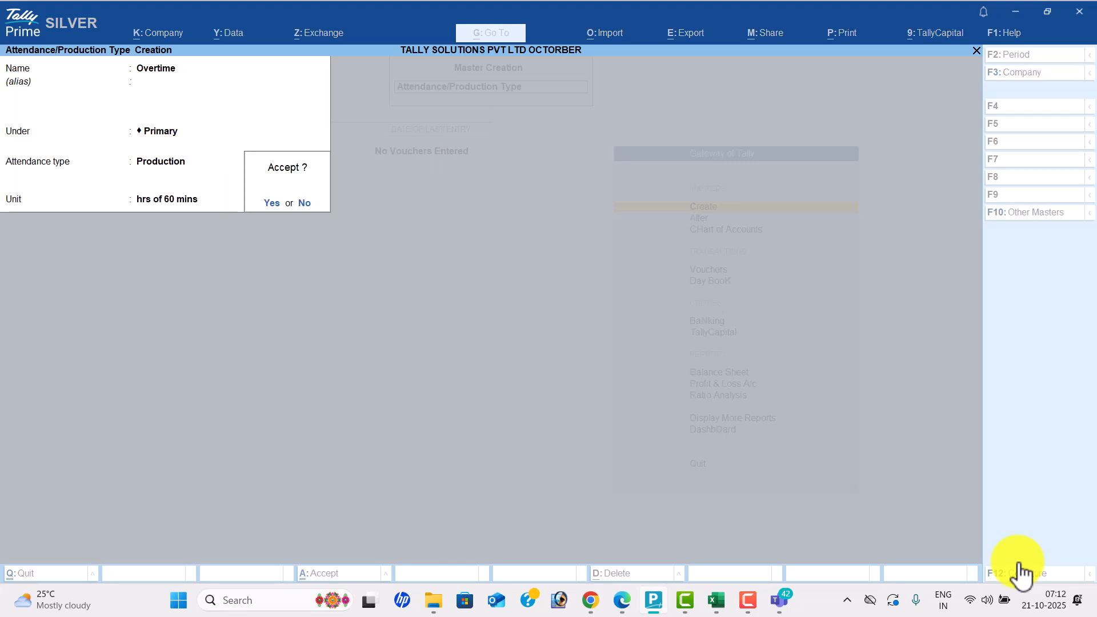
pyautogui.press('Return')
pyautogui.hotkey('alt', 'Tab')
# - Scroll the PDF to page 122's Basic Pay settings, then quit the empty attendance form
pyautogui.scroll(-4, 1020, 574)
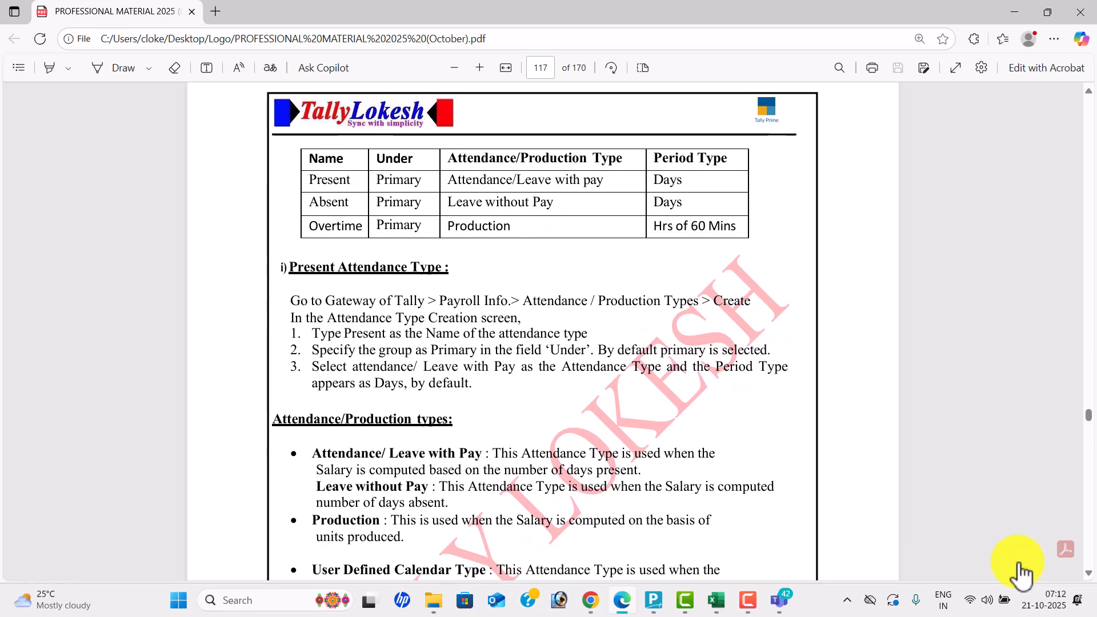
pyautogui.scroll(-15, 1020, 574)
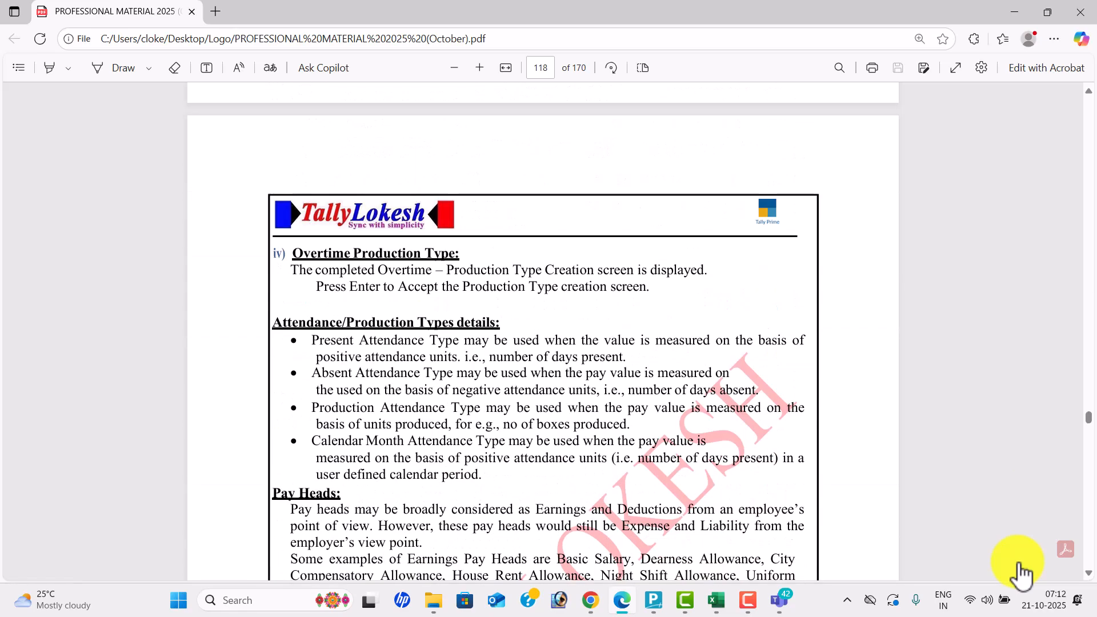
pyautogui.scroll(-10, 1021, 574)
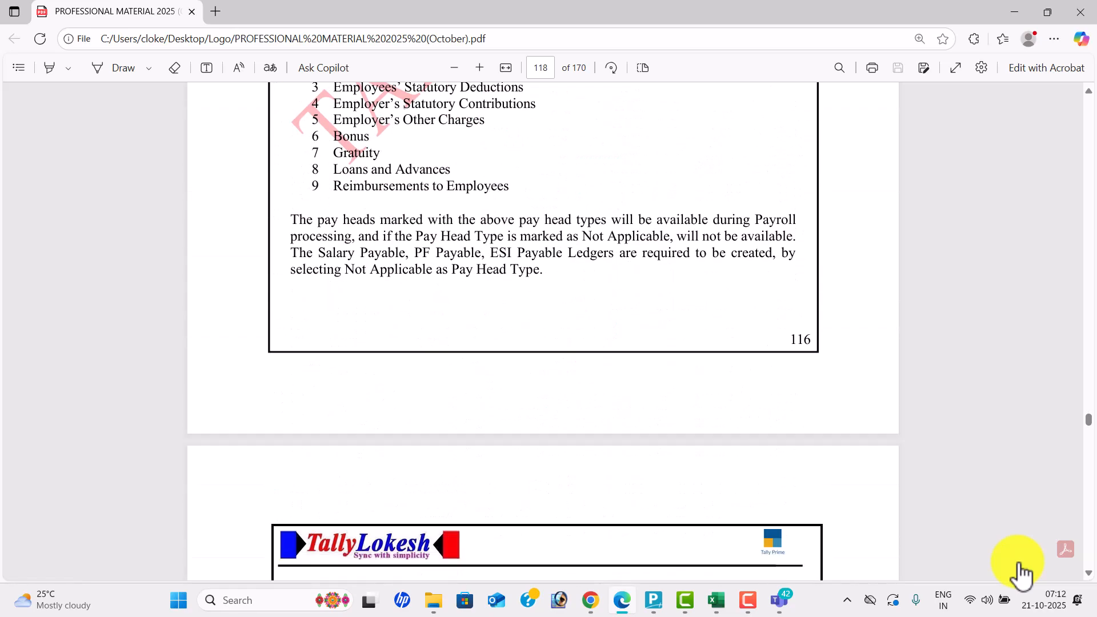
pyautogui.scroll(-4, 1021, 574)
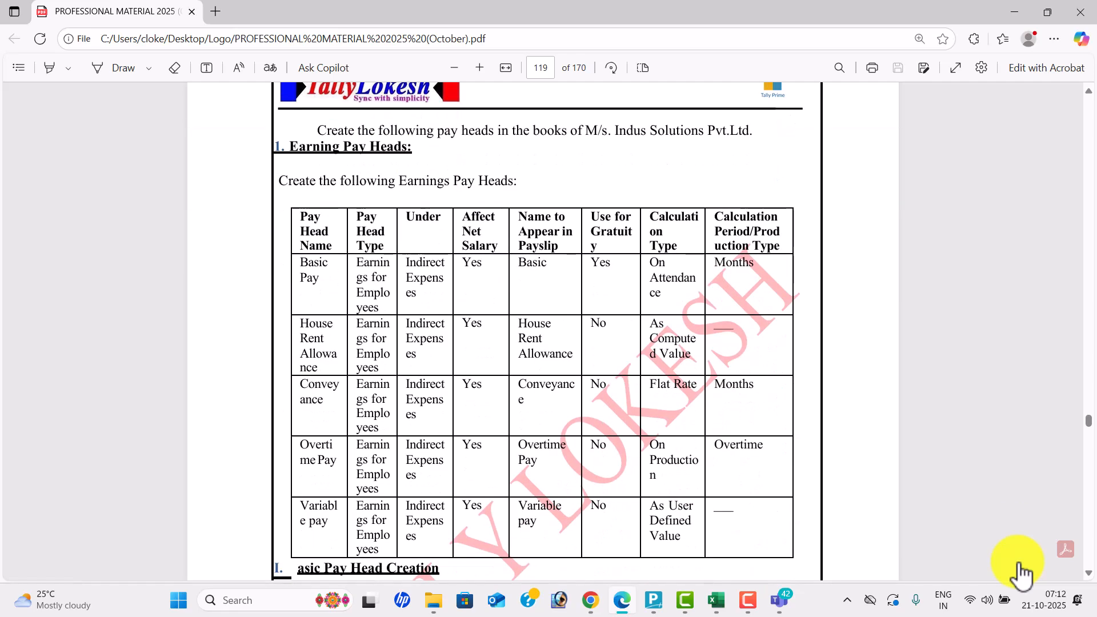
pyautogui.scroll(-8, 1020, 574)
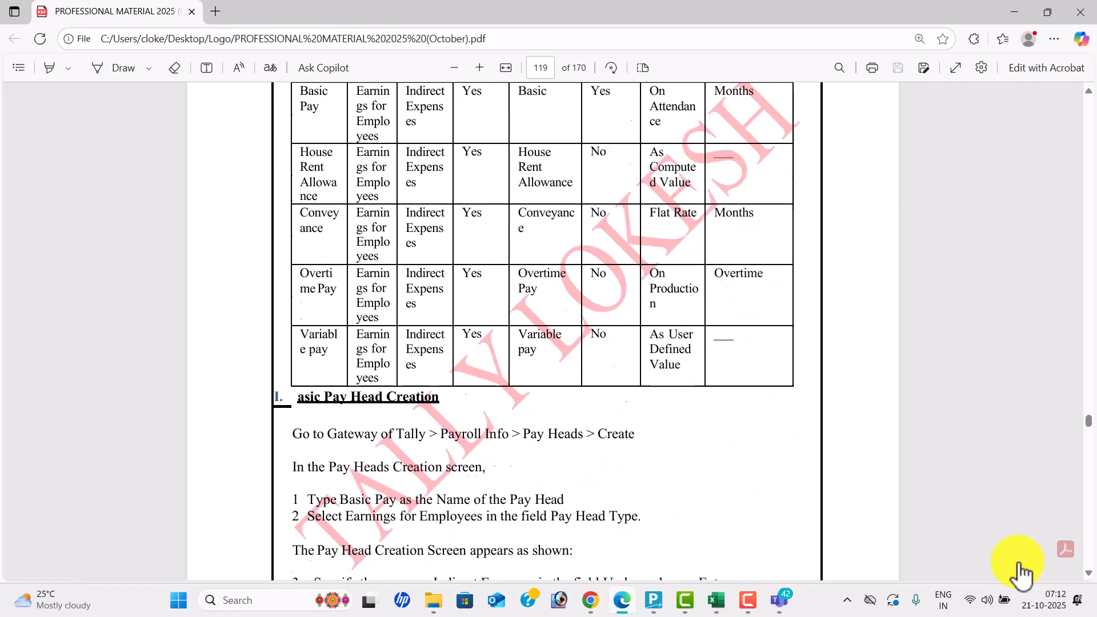
pyautogui.scroll(-20, 1021, 574)
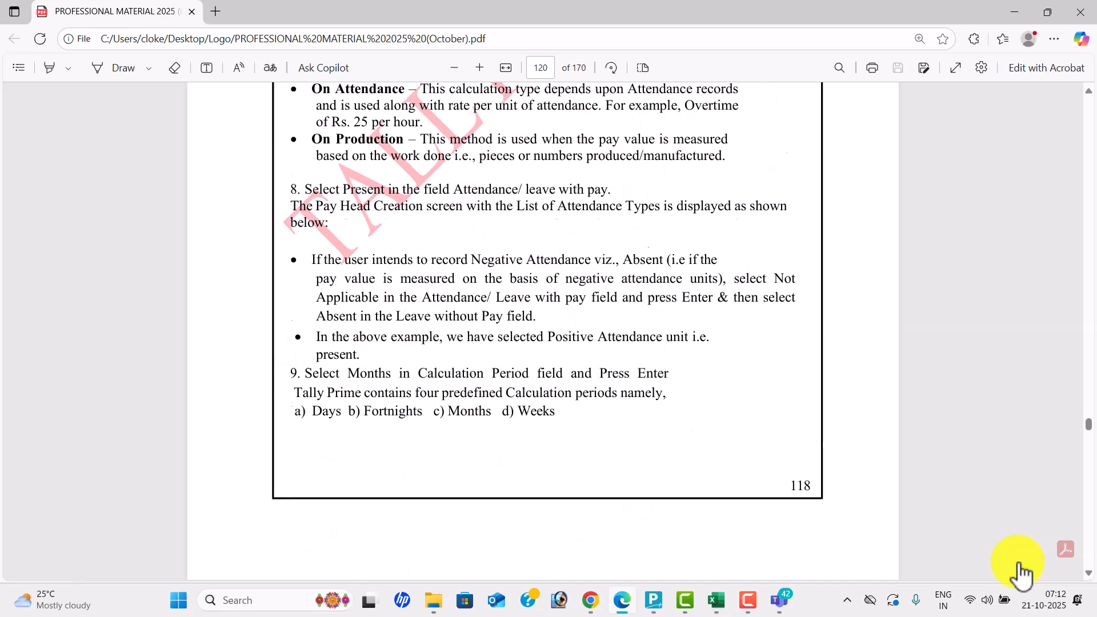
pyautogui.scroll(-9, 1021, 574)
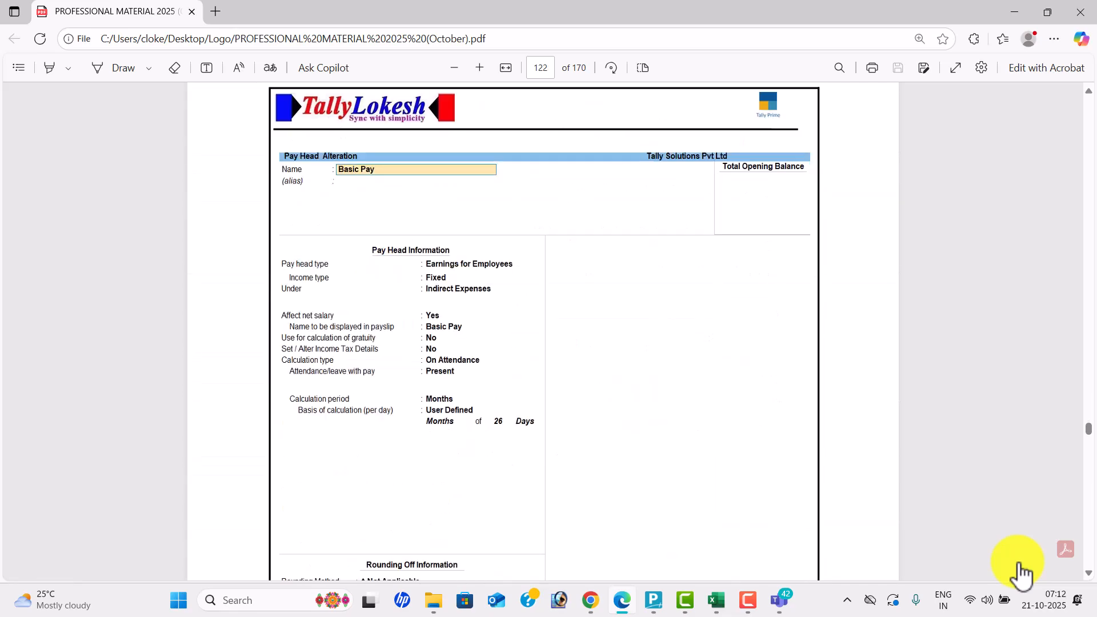
pyautogui.hotkey('alt', 'Tab')
pyautogui.press('Escape')
# - Create pay head Basic Pay as a Fixed Earnings for Employees under Indirect Expenses
pyautogui.press('Return')
pyautogui.press('Down')
pyautogui.press('Return')
pyautogui.write('Ba')
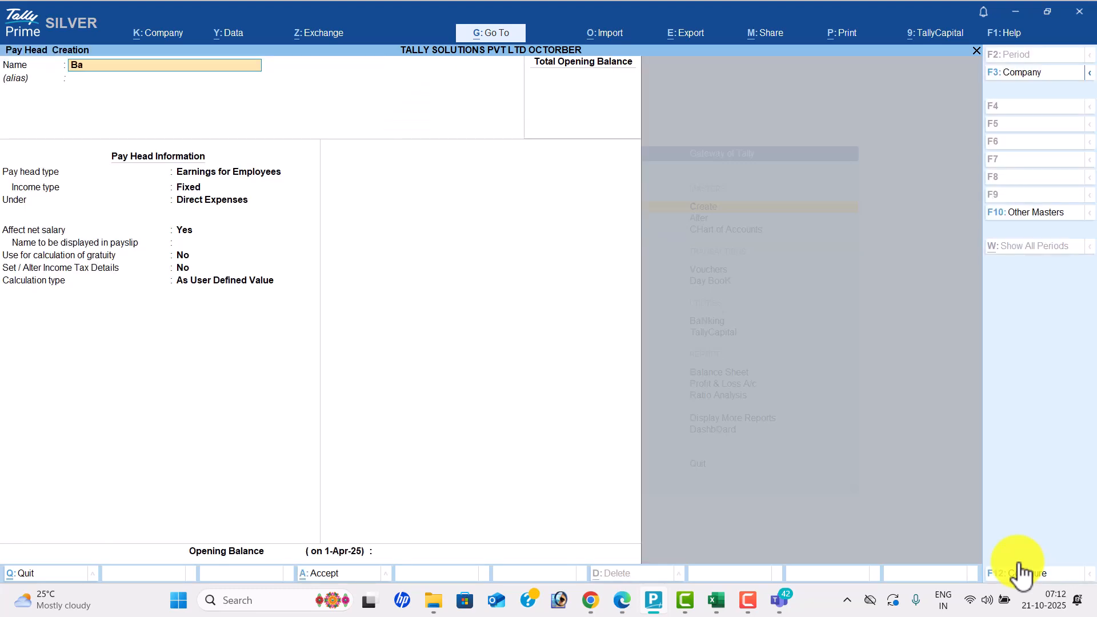
pyautogui.write('sic Pay')
pyautogui.press('Return')
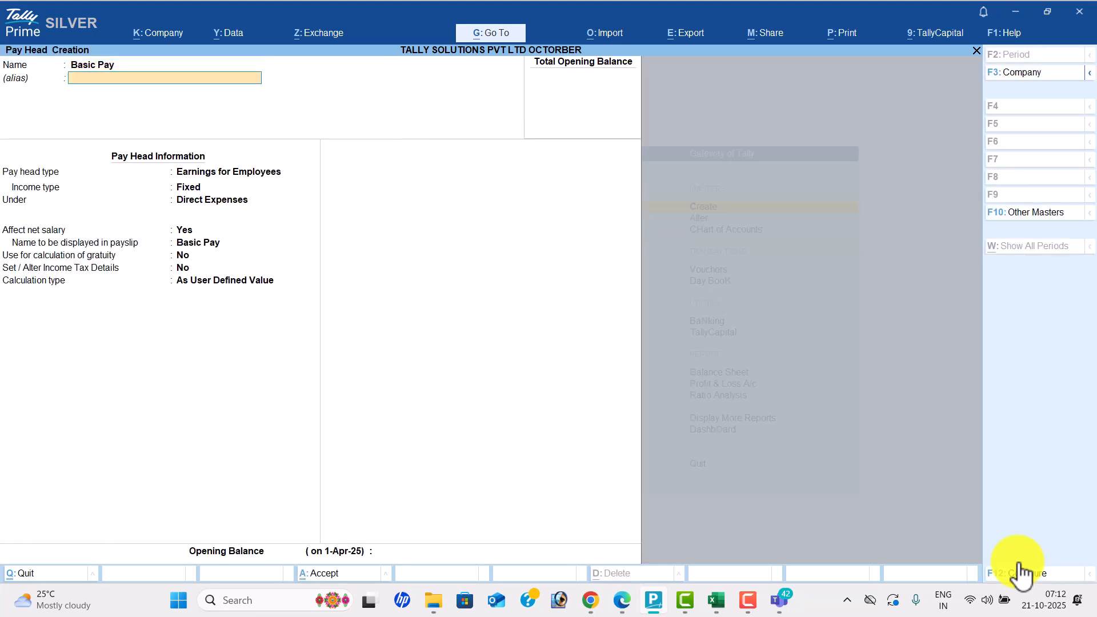
pyautogui.press('Return')
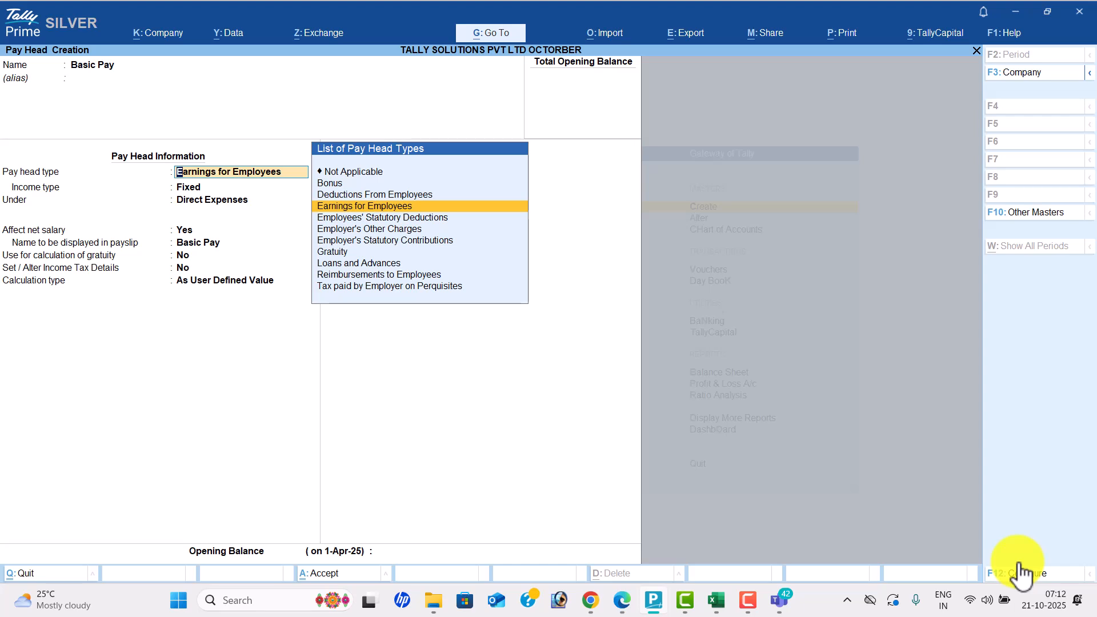
pyautogui.press('Return')
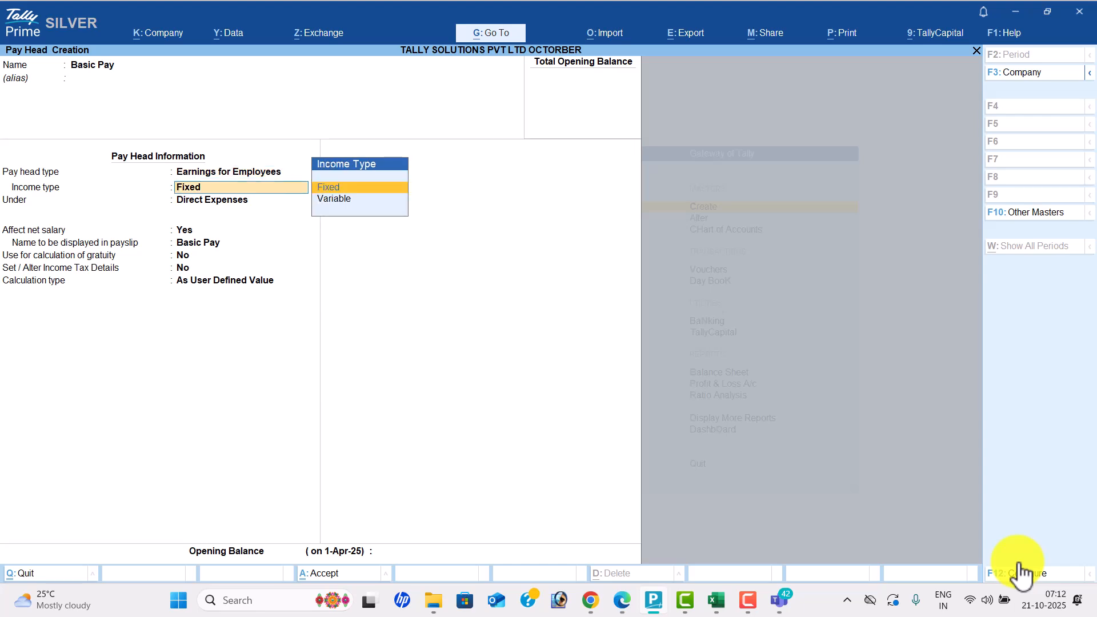
pyautogui.press('Return')
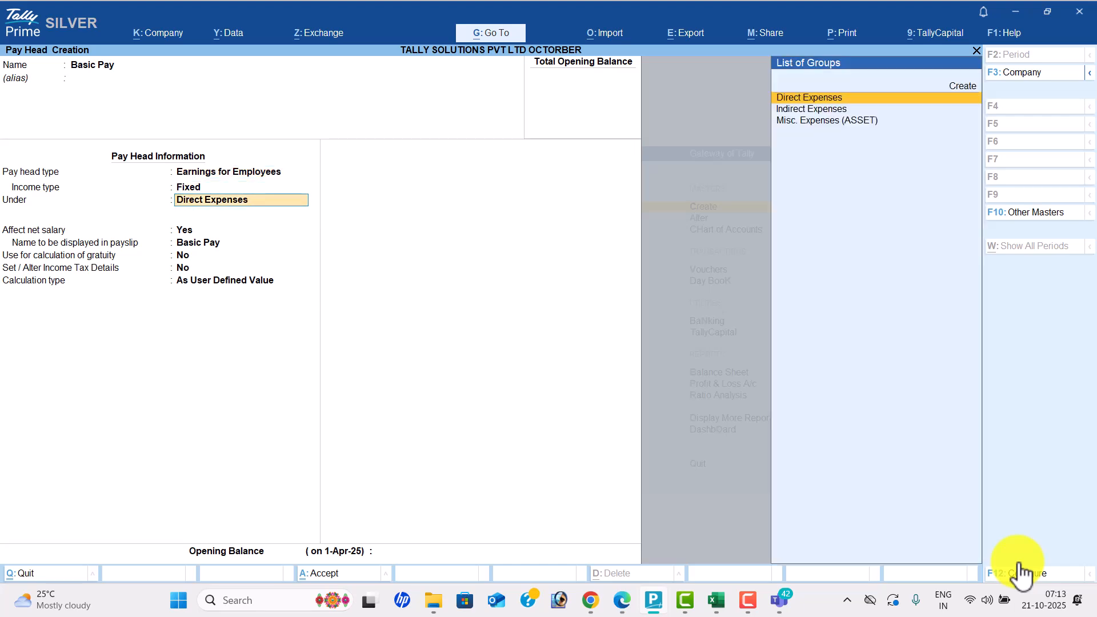
pyautogui.press('Down')
pyautogui.press('Return')
pyautogui.press('Return')
pyautogui.press('Return')
pyautogui.press('Return')
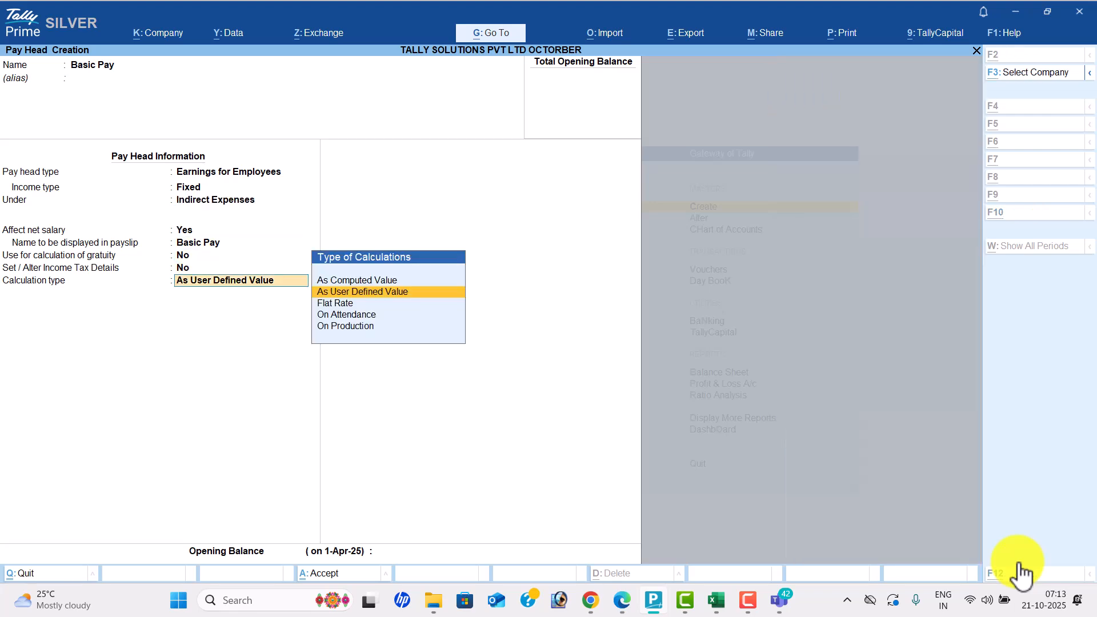
# - Set Basic Pay's calculation to On Attendance, using Present, per Months
pyautogui.hotkey('alt', 'Tab')
pyautogui.scroll(-1, 1020, 571)
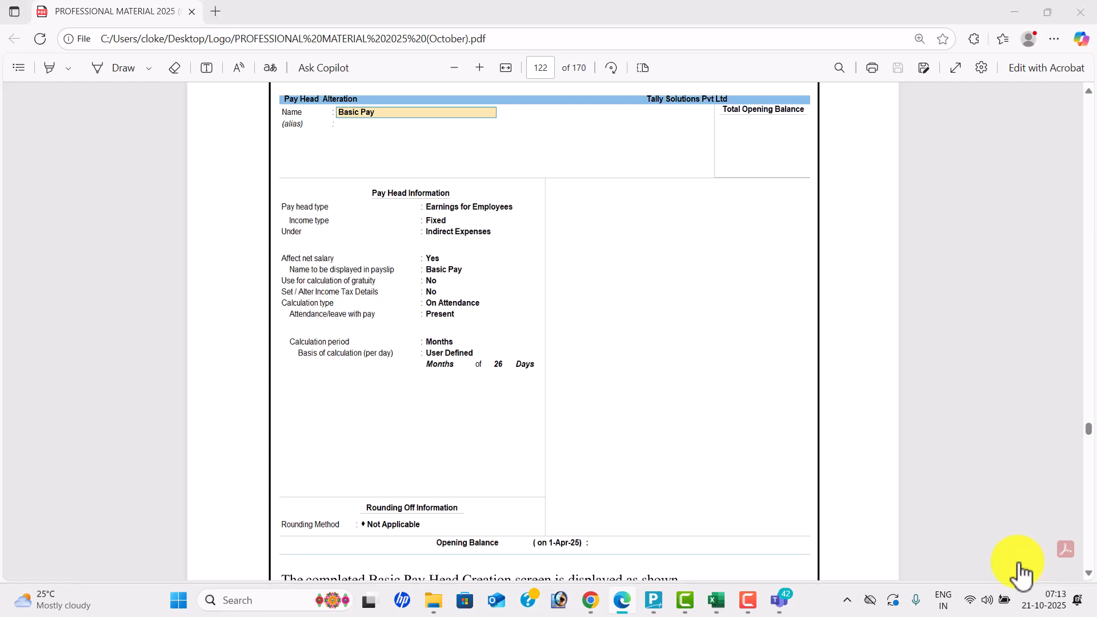
pyautogui.hotkey('alt', 'Tab')
pyautogui.press('Down')
pyautogui.press('Down')
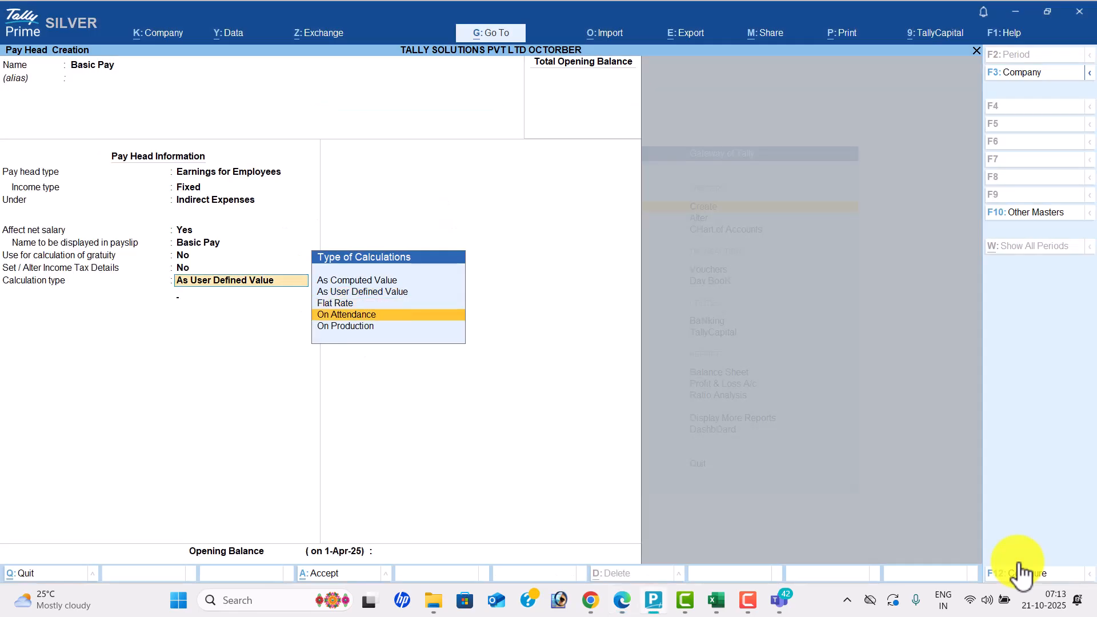
pyautogui.press('Return')
pyautogui.press('Down')
pyautogui.press('Return')
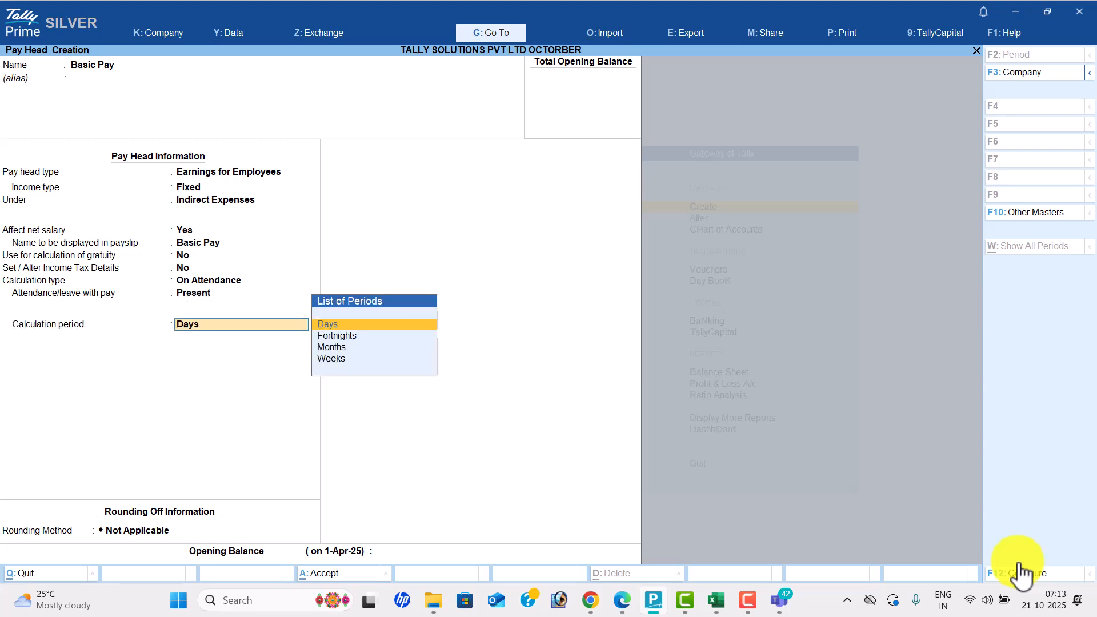
pyautogui.press('Down')
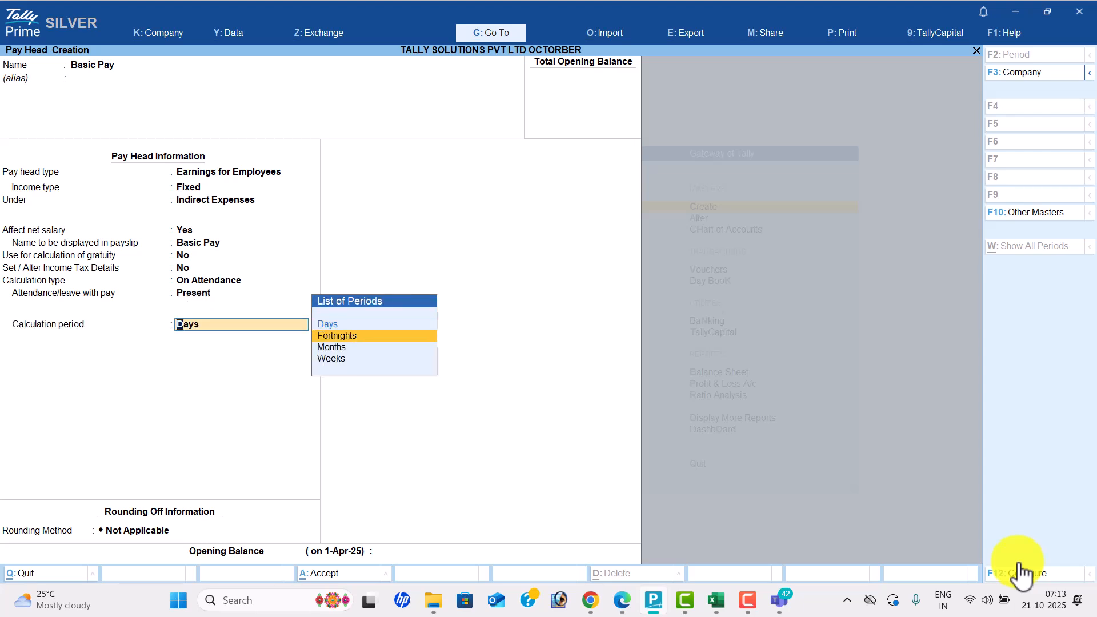
pyautogui.press('Down')
pyautogui.press('Return')
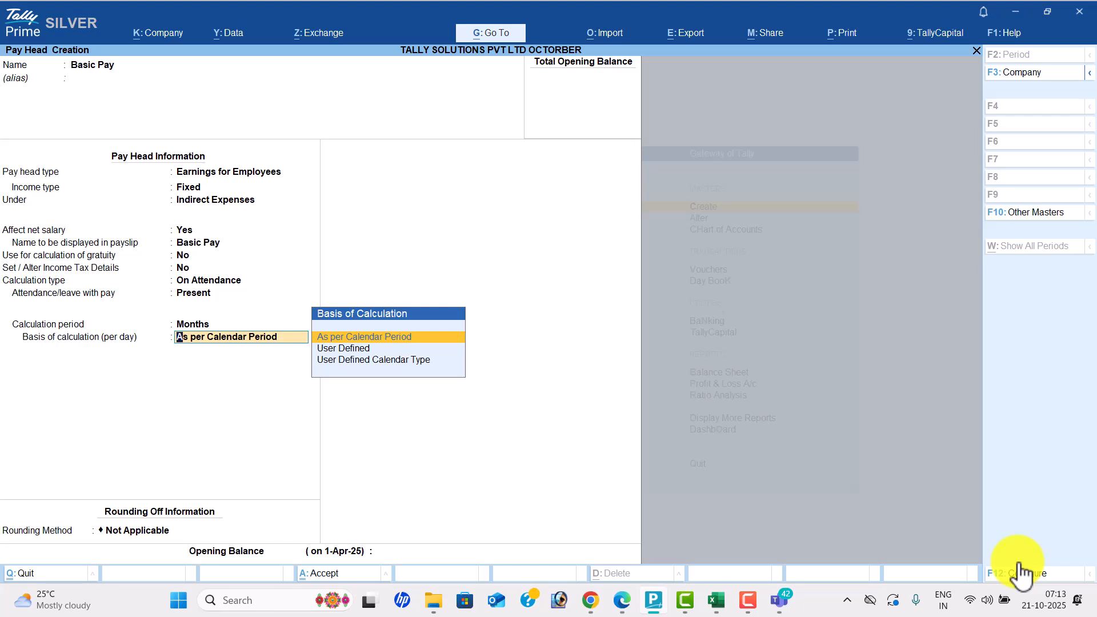
# - Give Basic Pay a User Defined per-day basis of 26 days per month and save it
pyautogui.press('Down')
pyautogui.press('Return')
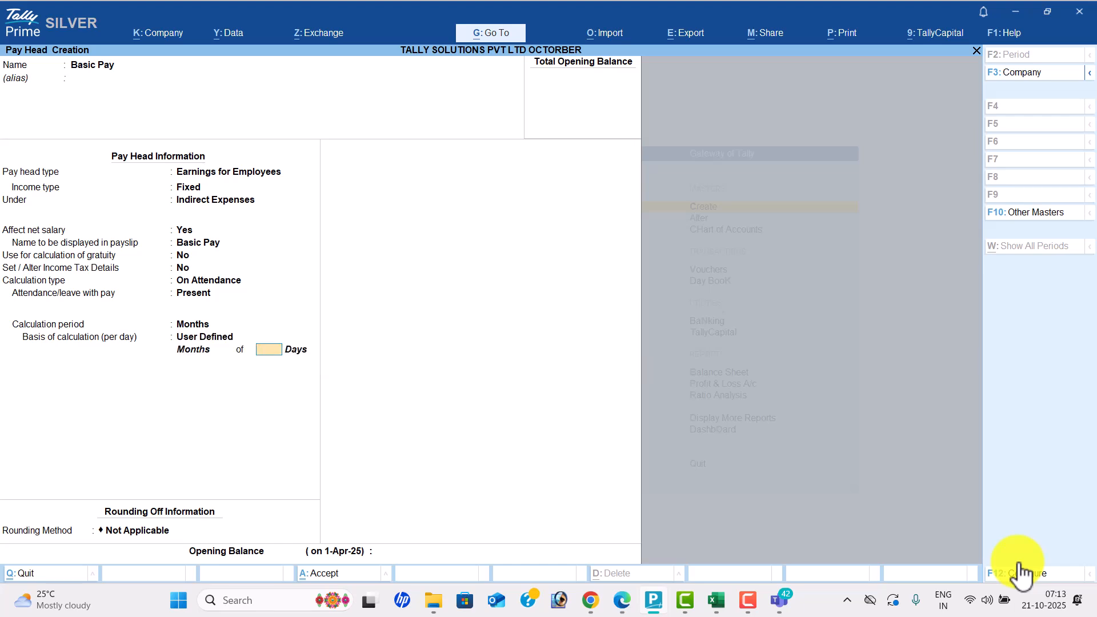
pyautogui.write('26')
pyautogui.press('Return')
pyautogui.press('Return')
pyautogui.press('Return')
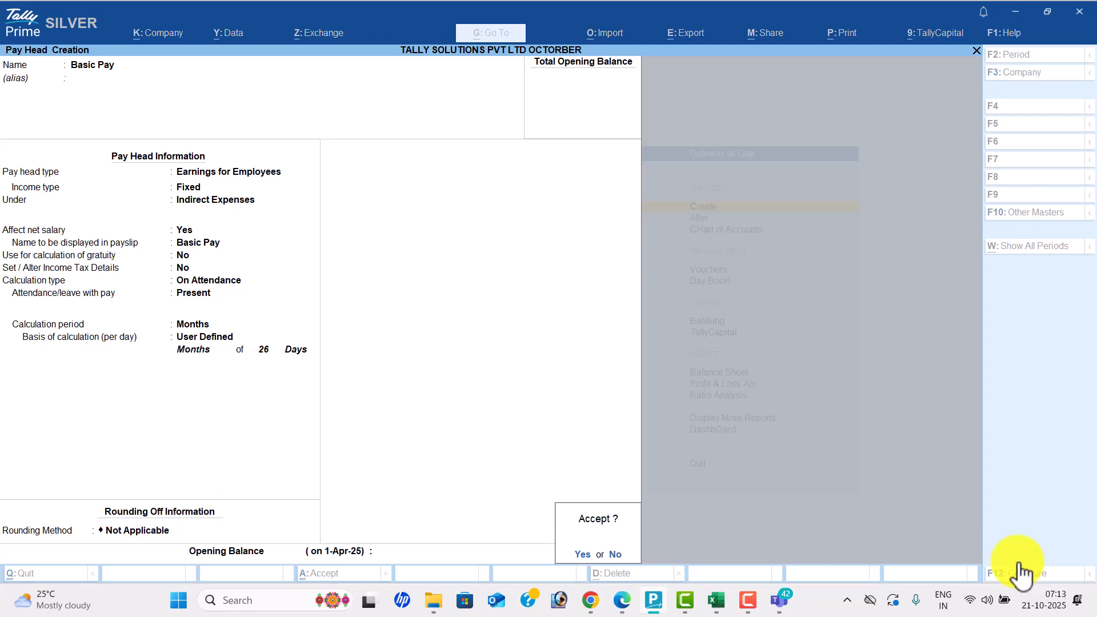
pyautogui.press('Return')
pyautogui.hotkey('alt', 'Tab')
# - Name the new pay head 'House Rent allowence' as an employee earning under Indirect Expenses
pyautogui.scroll(-4, 1020, 571)
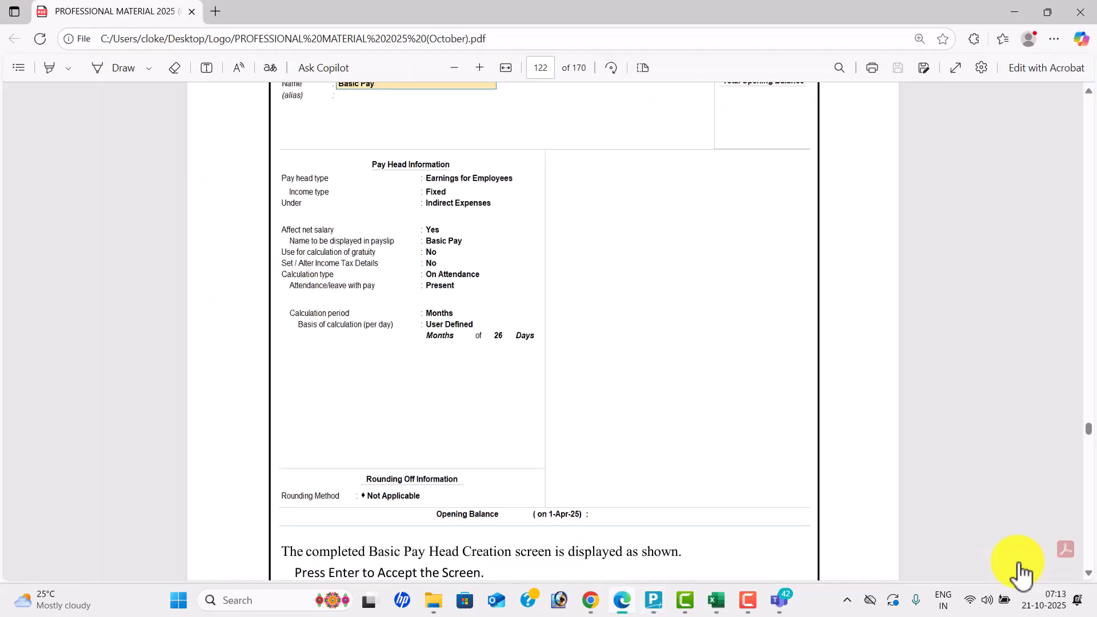
pyautogui.scroll(-20, 1019, 571)
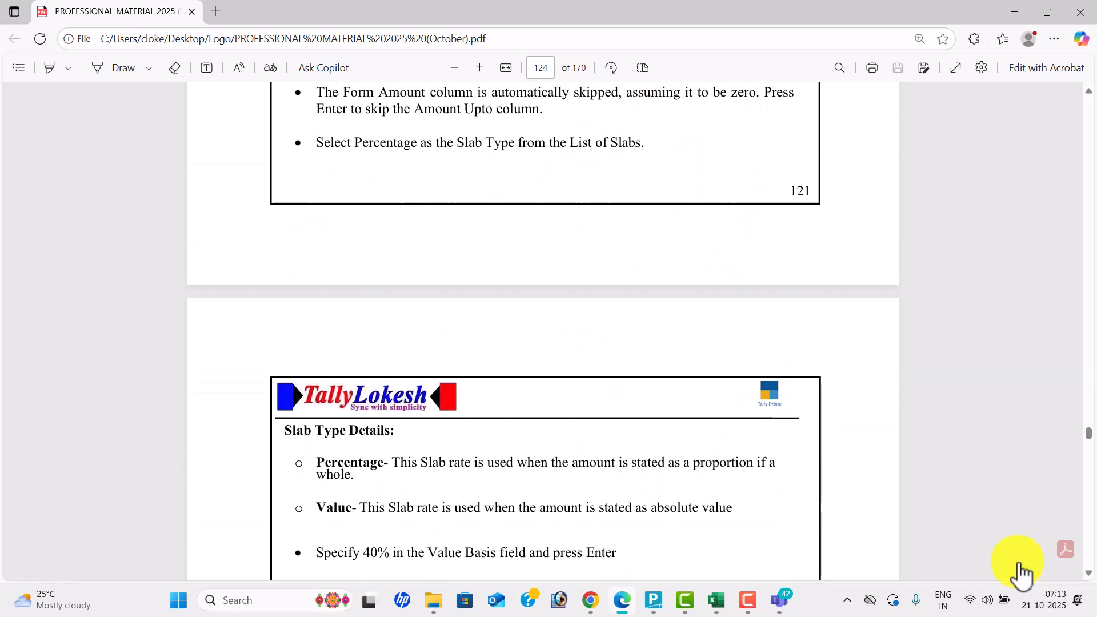
pyautogui.scroll(-1, 1020, 572)
pyautogui.hotkey('alt', 'Tab')
pyautogui.write('House R')
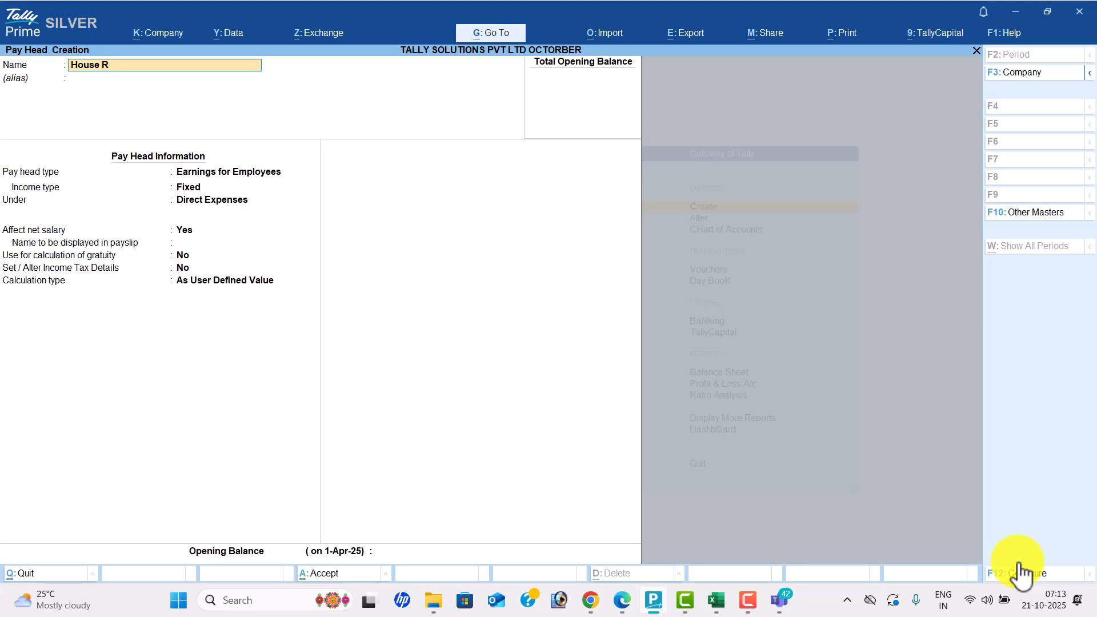
pyautogui.write('ent allowence')
pyautogui.press('Return')
pyautogui.press('Return')
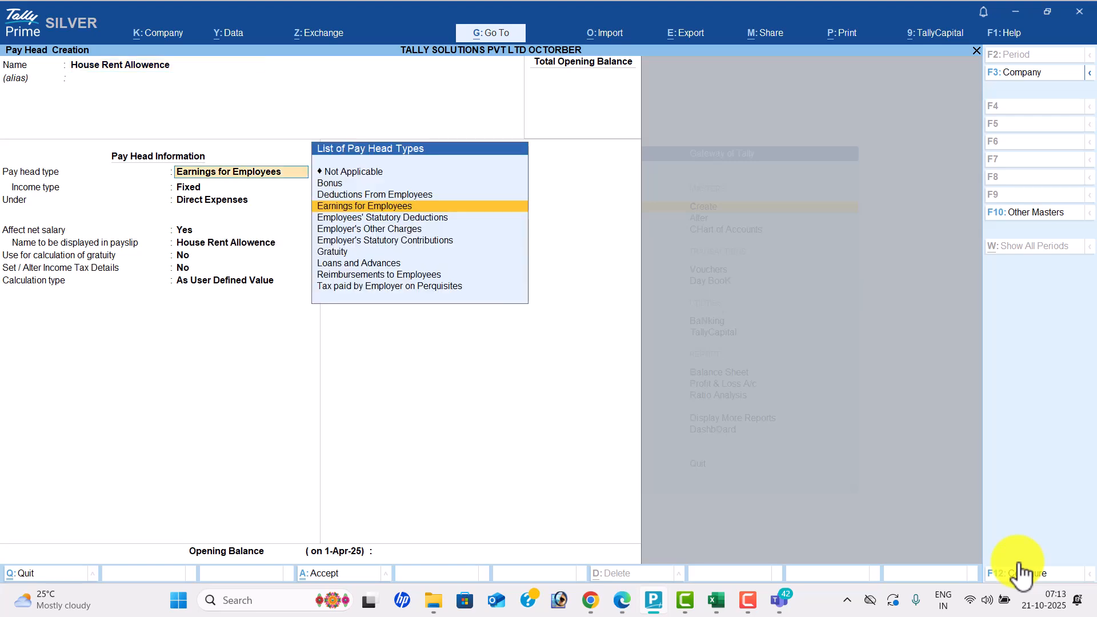
pyautogui.press('Return')
pyautogui.press('Return')
pyautogui.press('Down')
pyautogui.press('Return')
pyautogui.press('Return')
pyautogui.press('Return')
pyautogui.press('Return')
pyautogui.press('Return')
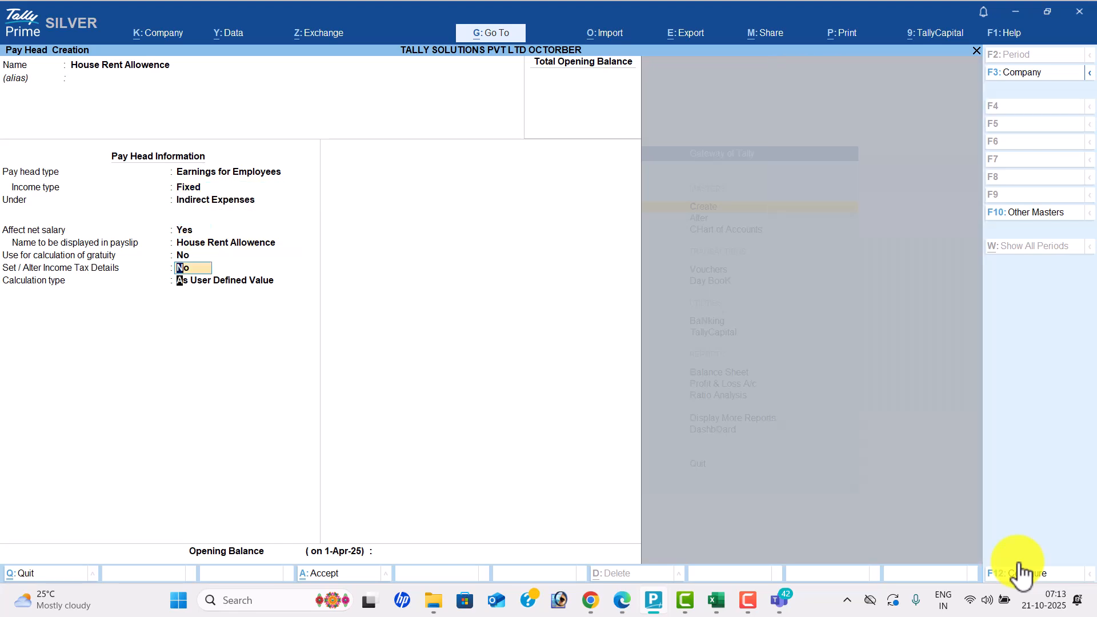
# - Calculate it As Computed Value on a specified formula of Basic Pay
pyautogui.hotkey('alt', 'Tab')
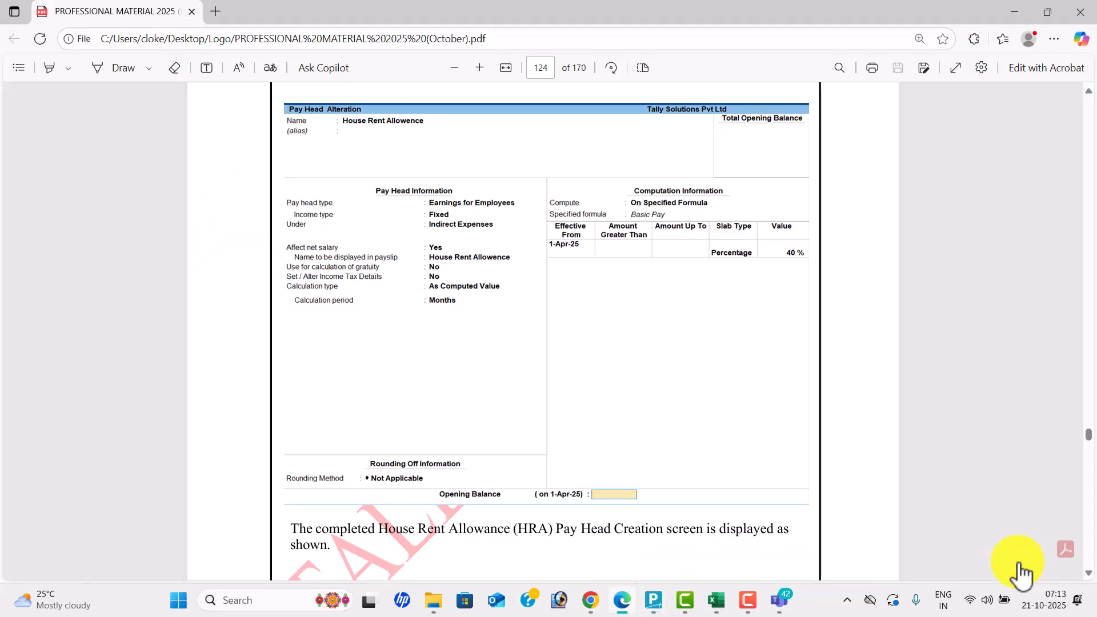
pyautogui.hotkey('alt', 'Tab')
pyautogui.press('Up')
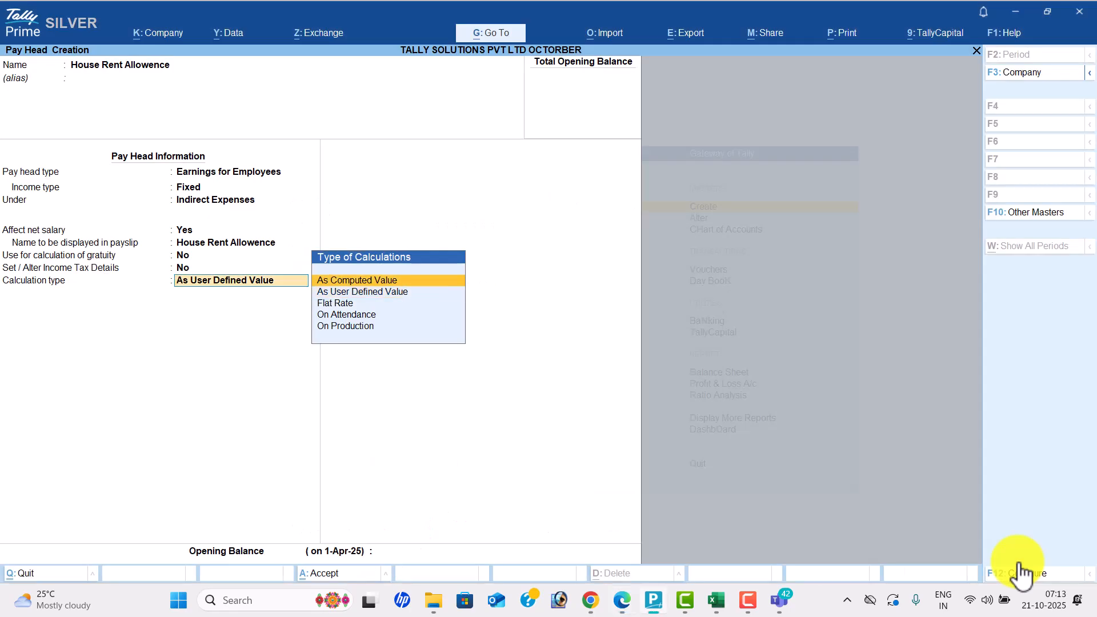
pyautogui.press('Return')
pyautogui.press('BackSpace')
pyautogui.press('BackSpace')
pyautogui.hotkey('alt', 'Tab')
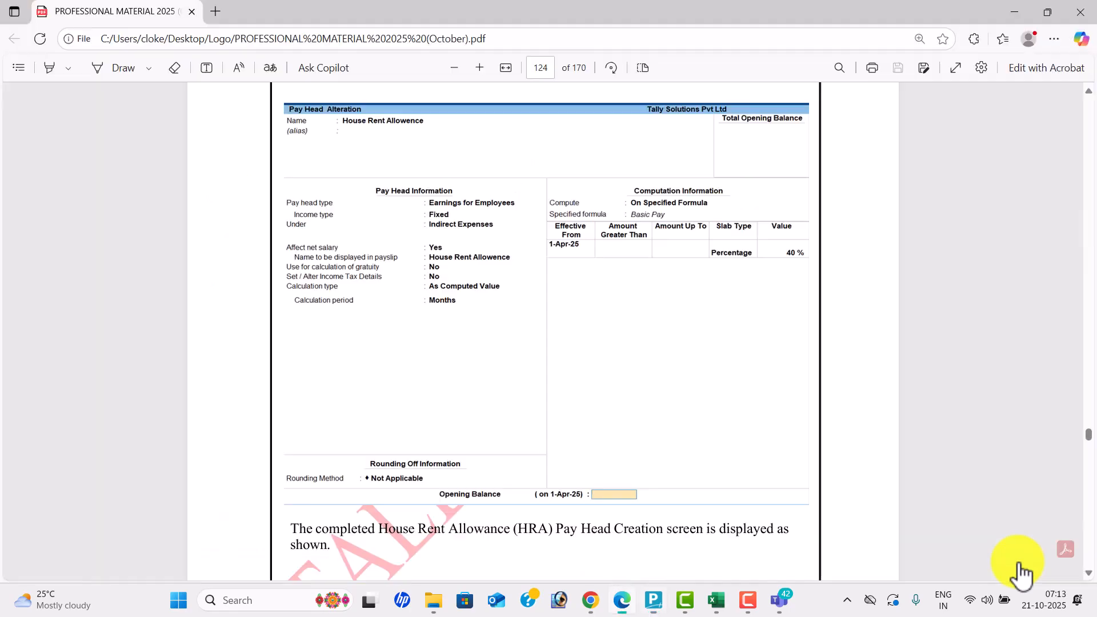
pyautogui.hotkey('alt', 'Tab')
pyautogui.press('Down')
pyautogui.press('Down')
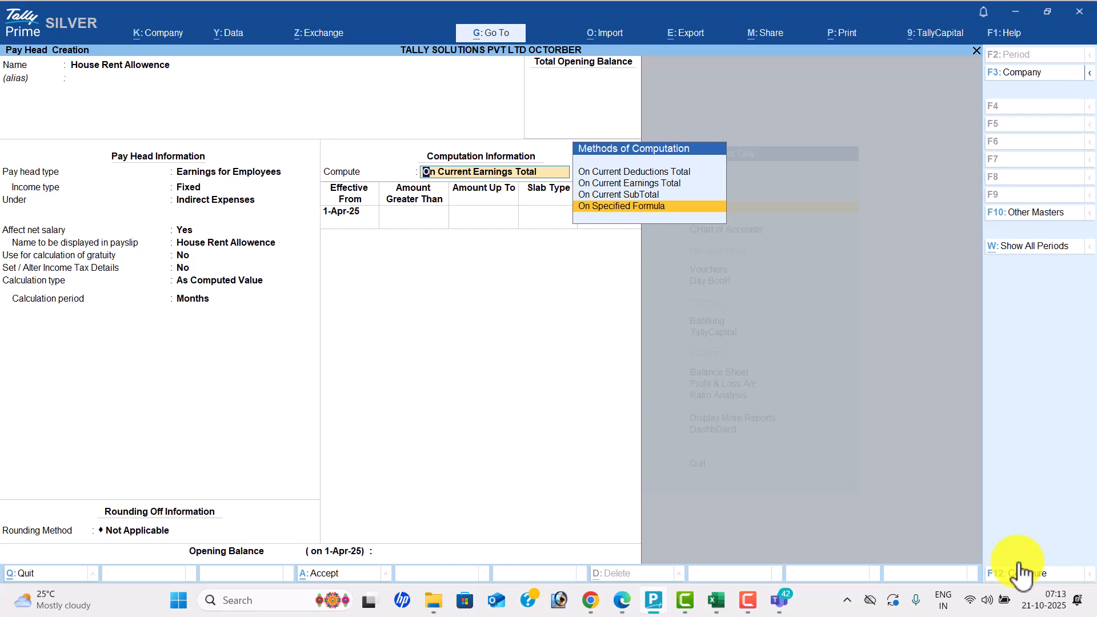
pyautogui.press('Return')
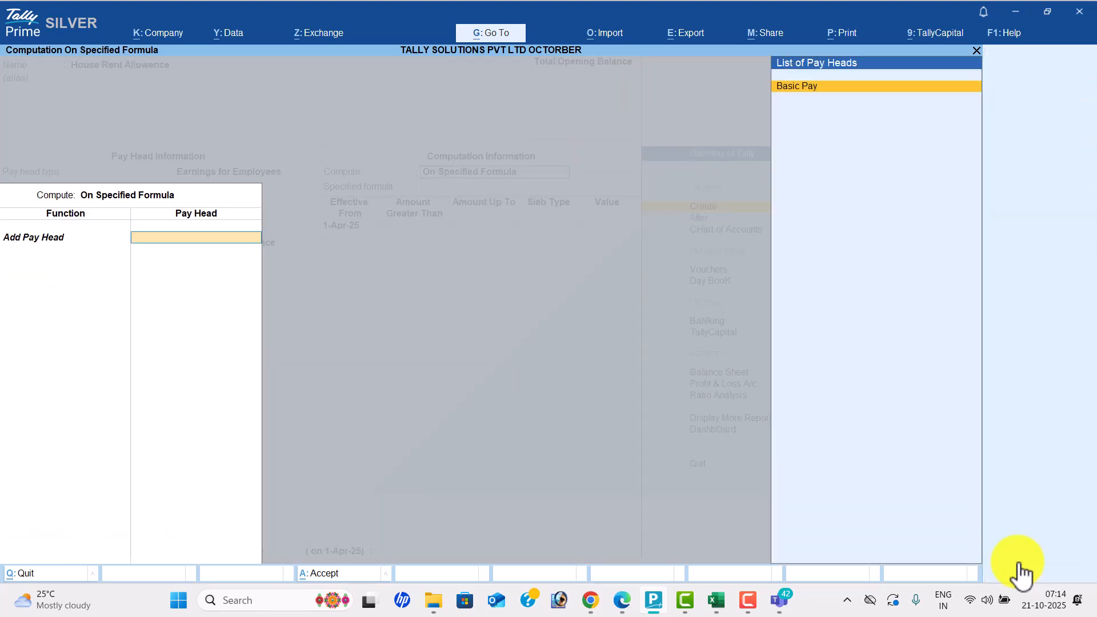
pyautogui.press('Return')
pyautogui.press('Return')
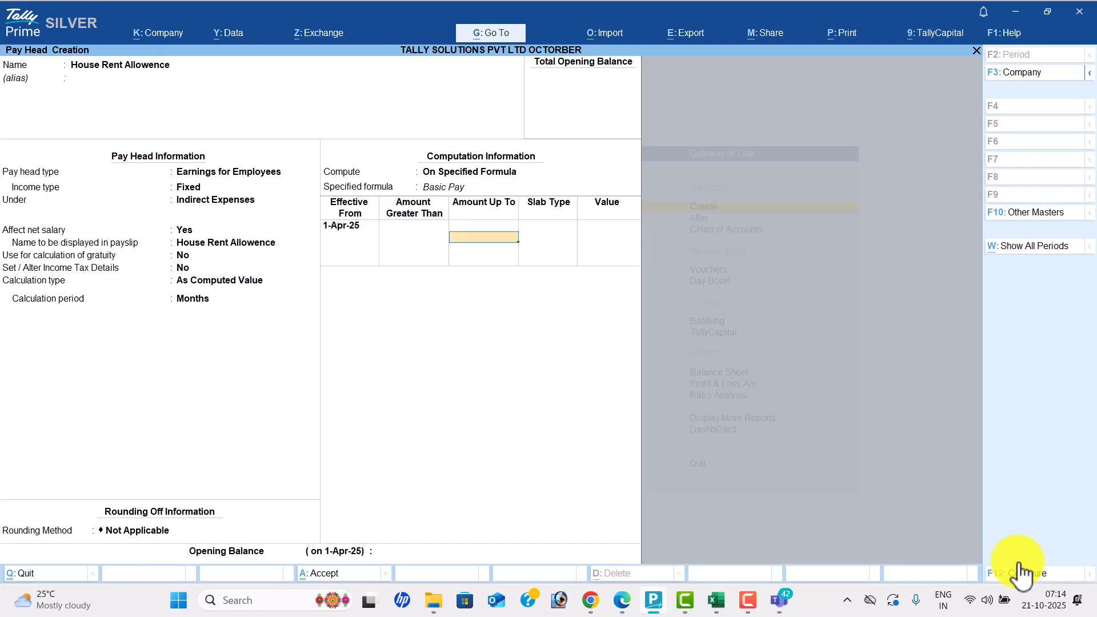
# - Add a Percentage slab of 40 and finish the slab rows
pyautogui.hotkey('alt', 'Tab')
pyautogui.hotkey('alt', 'Tab')
pyautogui.press('Return')
pyautogui.press('Return')
pyautogui.hotkey('alt', 'Tab')
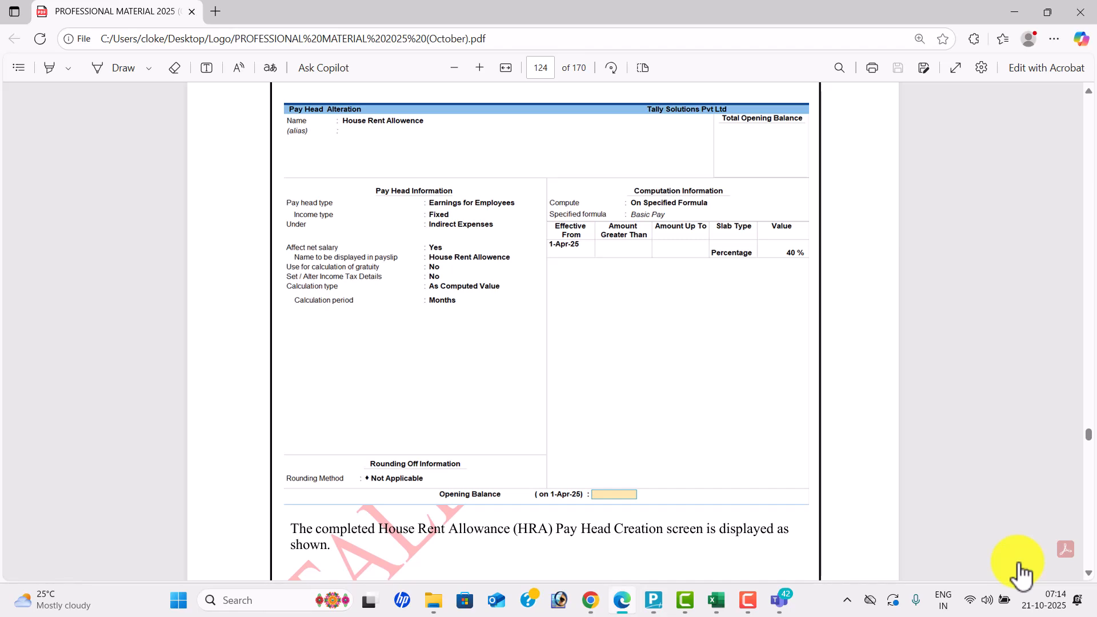
pyautogui.hotkey('alt', 'Tab')
pyautogui.write('40')
pyautogui.press('Return')
pyautogui.press('Return')
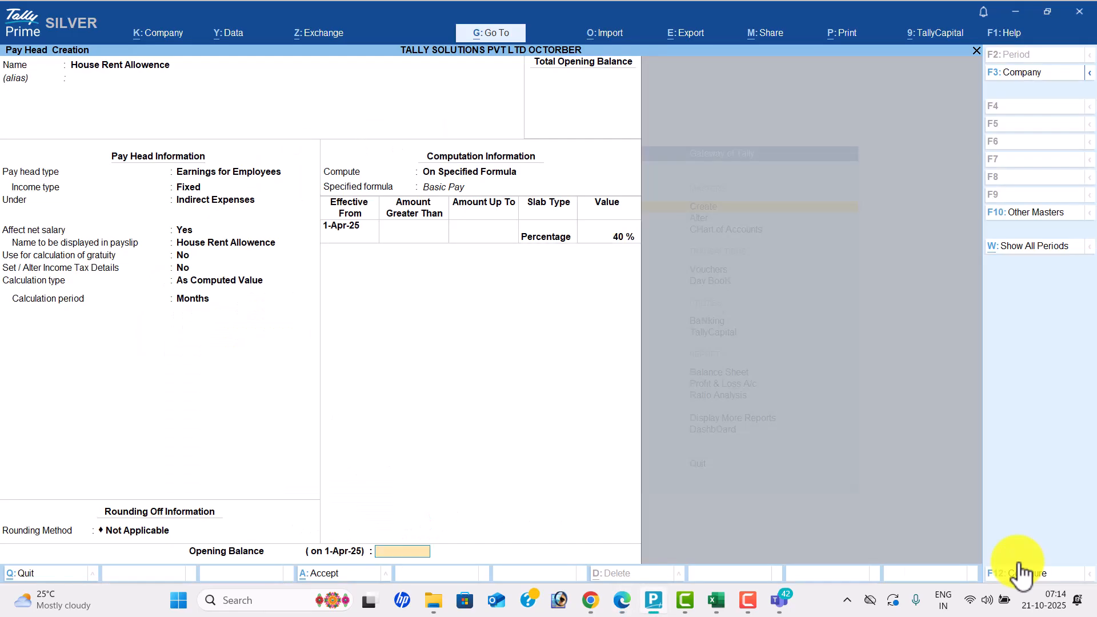
pyautogui.press('Return')
pyautogui.hotkey('alt', 'Tab')
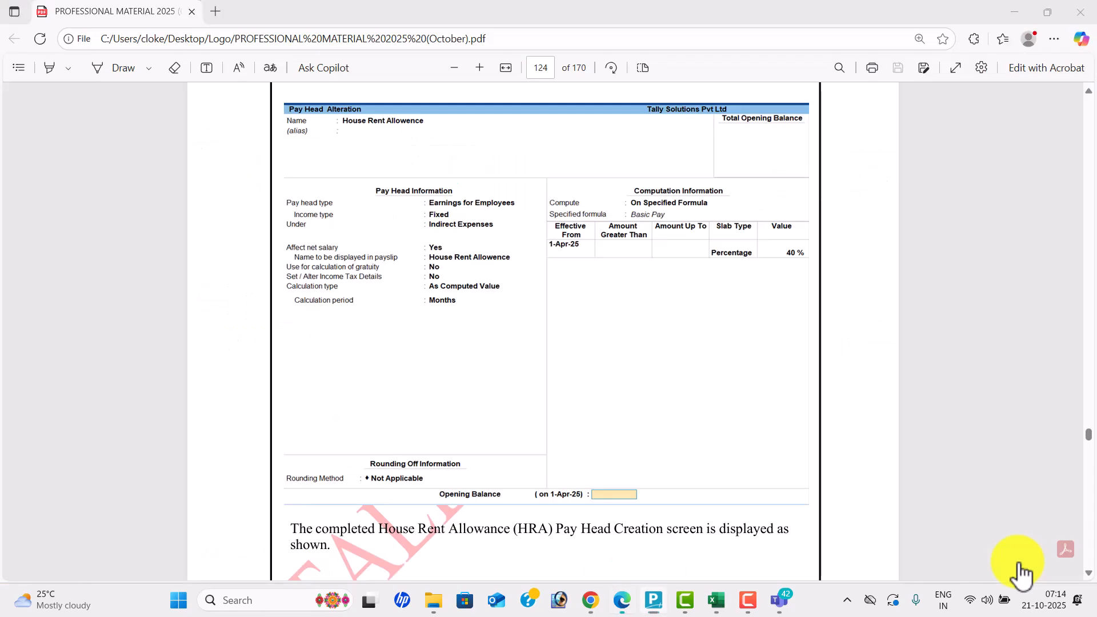
pyautogui.scroll(-8, 1021, 573)
# - Name the new pay head 'Conveyance Bill' as an employee earning under Indirect Expenses
pyautogui.scroll(-6, 1021, 573)
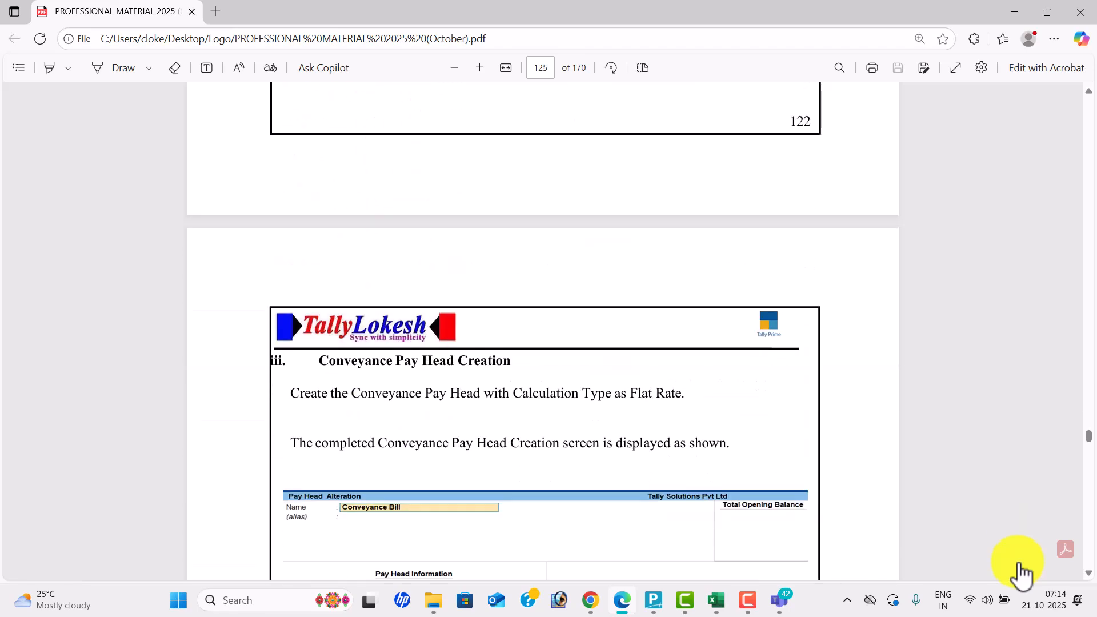
pyautogui.scroll(-2, 1020, 573)
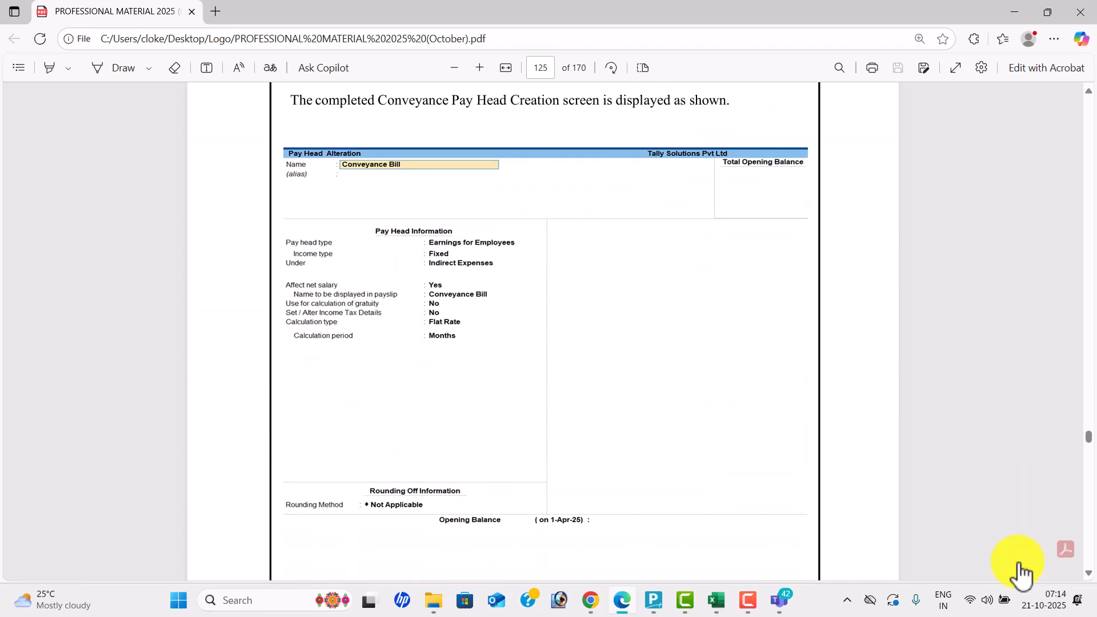
pyautogui.hotkey('alt', 'Tab')
pyautogui.write('Conveyance Bill')
pyautogui.press('Return')
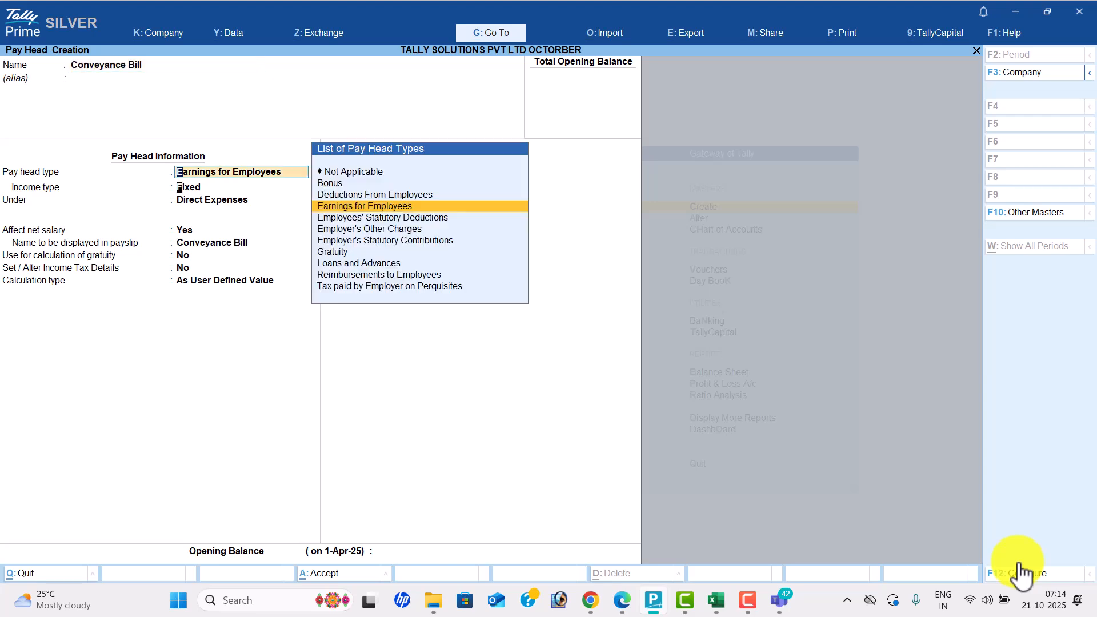
pyautogui.press('Return')
pyautogui.press('Down')
pyautogui.press('Return')
pyautogui.press('Return')
pyautogui.press('Return')
# - Set its calculation to Flat Rate per Months and save the pay head
pyautogui.press('Return')
pyautogui.press('Return')
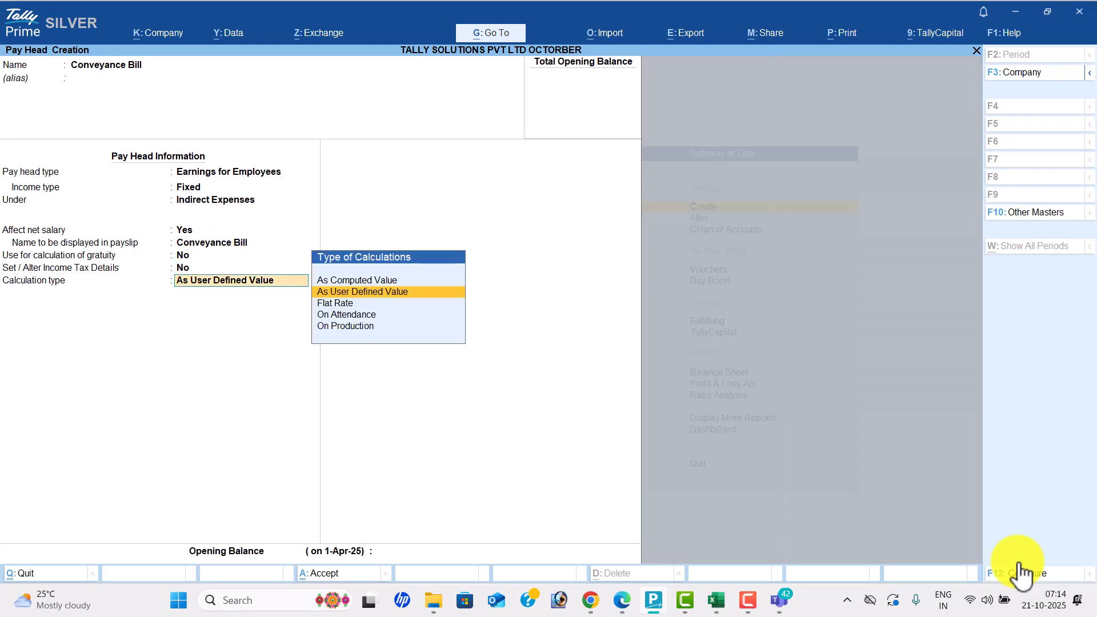
pyautogui.hotkey('alt', 'Tab')
pyautogui.hotkey('alt', 'Tab')
pyautogui.press('Down')
pyautogui.press('Return')
pyautogui.hotkey('alt', 'Tab')
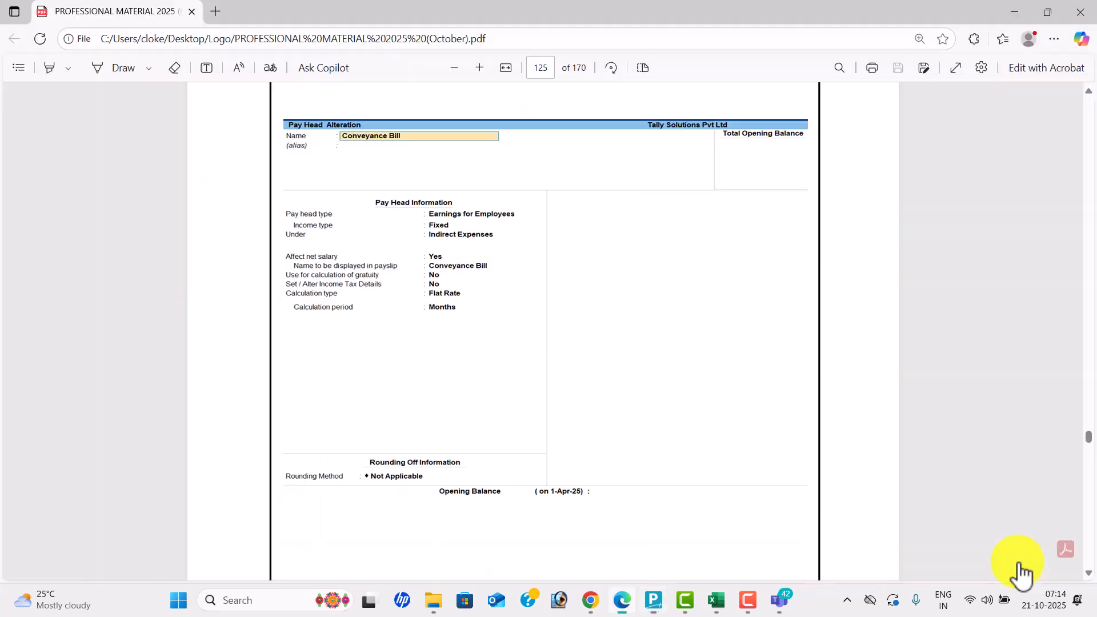
pyautogui.hotkey('alt', 'Tab')
pyautogui.press('Down')
pyautogui.press('Down')
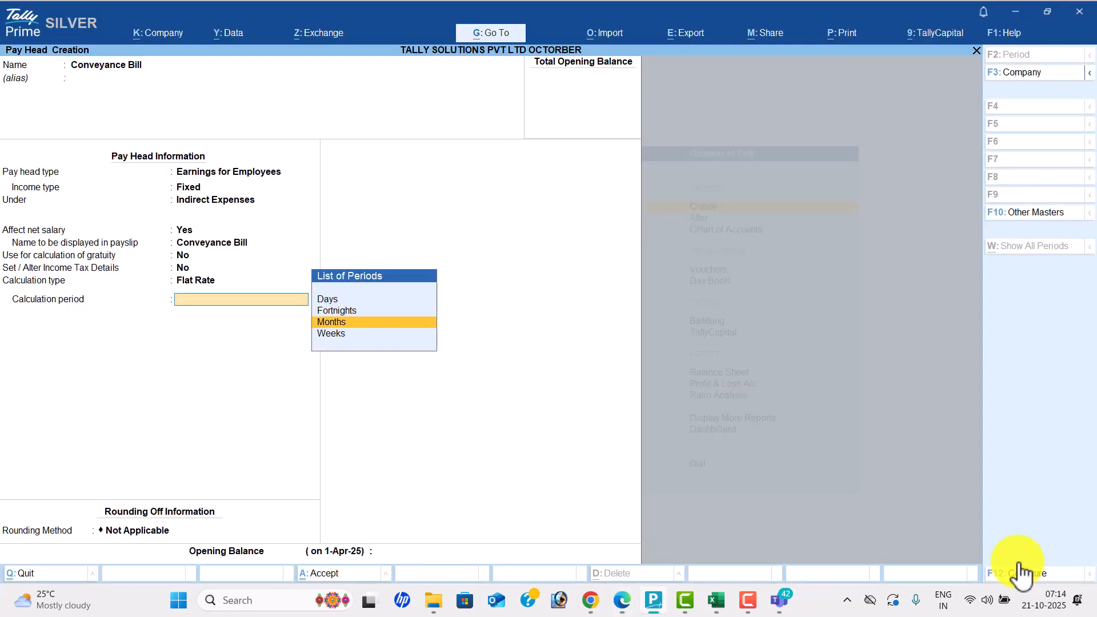
pyautogui.press('Return')
pyautogui.press('Return')
pyautogui.press('Return')
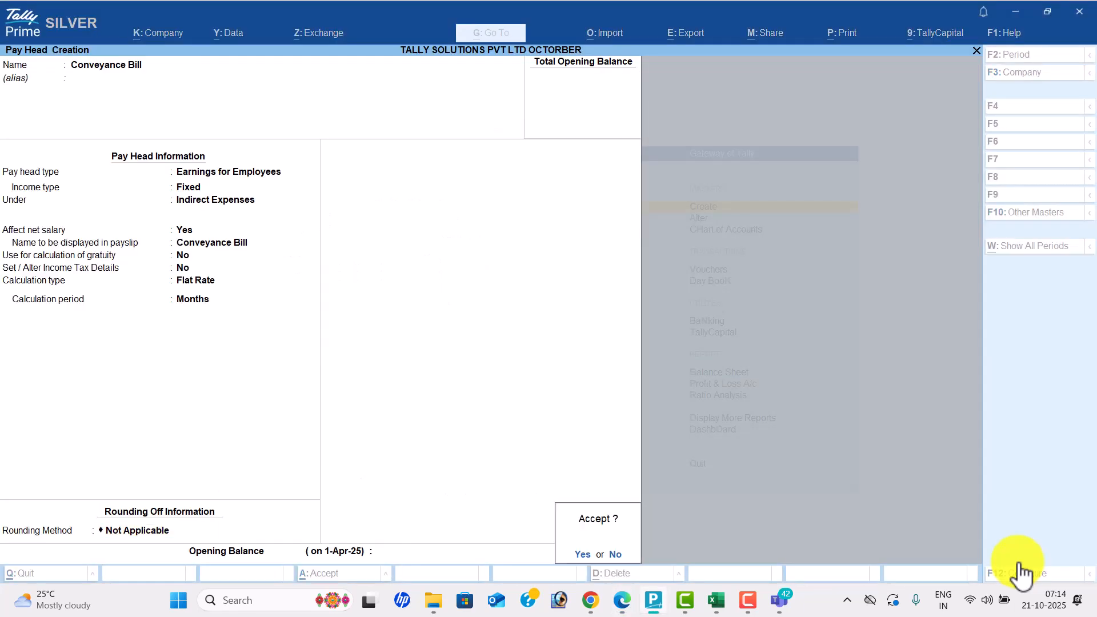
pyautogui.press('Return')
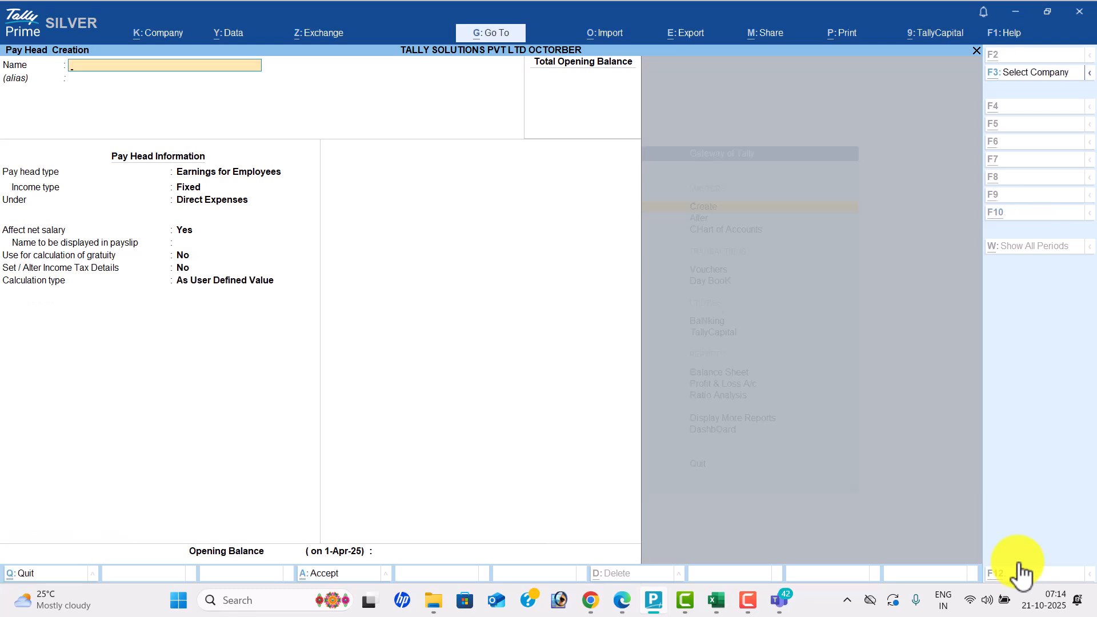
pyautogui.hotkey('alt', 'Tab')
pyautogui.scroll(-7, 1021, 573)
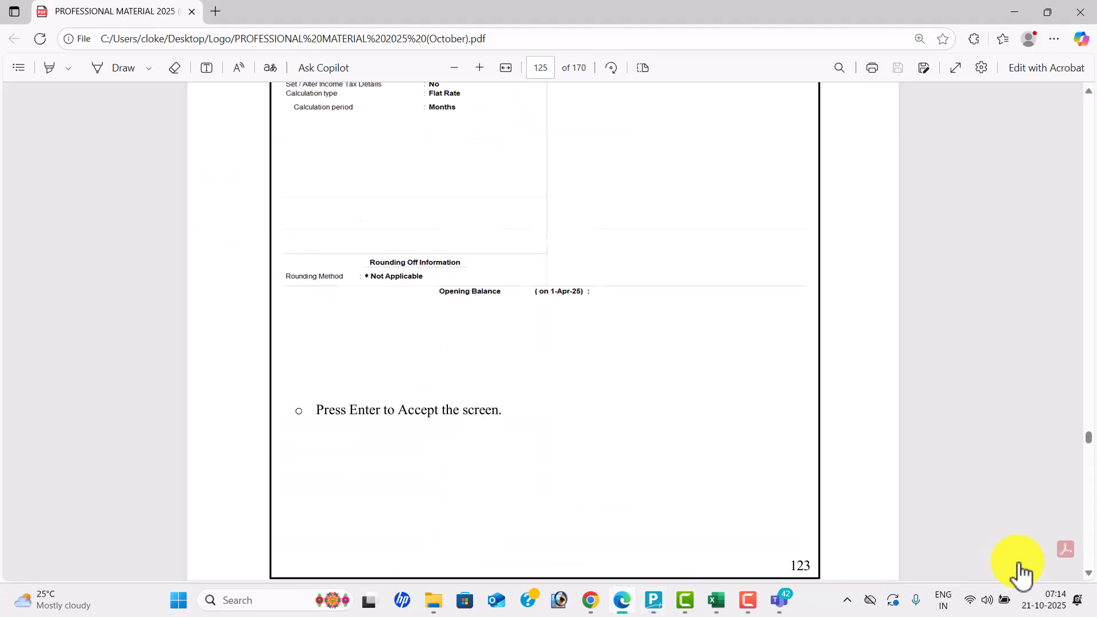
pyautogui.scroll(-3, 1021, 573)
# - Create 'Overtime Pay' under Indirect Expenses, calculated On Production with Overtime as production type
pyautogui.hotkey('alt', 'Tab')
pyautogui.write('Overtime Pay')
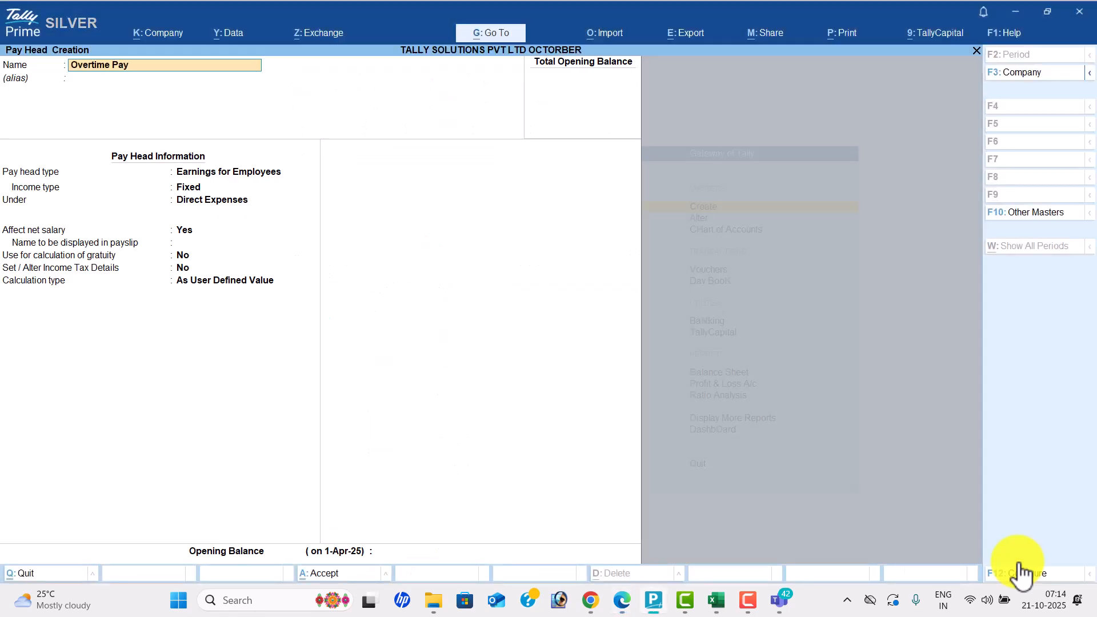
pyautogui.press('Return')
pyautogui.press('Return')
pyautogui.press('Return')
pyautogui.press('Return')
pyautogui.press('Down')
pyautogui.press('Return')
pyautogui.press('Return')
pyautogui.press('Return')
pyautogui.press('Return')
pyautogui.press('Return')
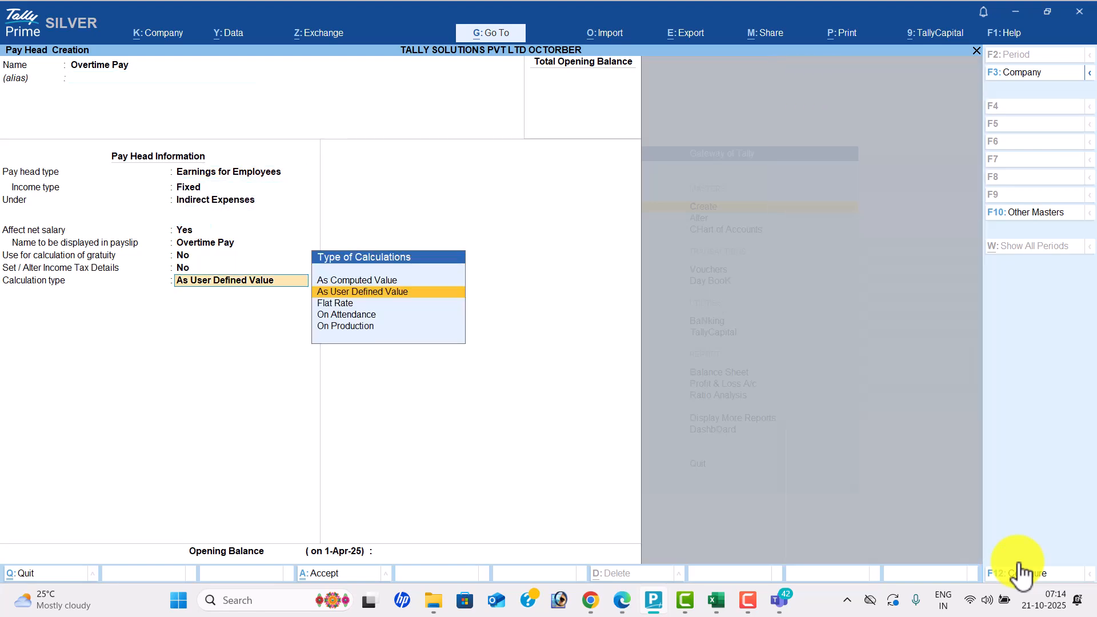
pyautogui.hotkey('alt', 'Tab')
pyautogui.hotkey('alt', 'Tab')
pyautogui.press('Down')
pyautogui.press('Down')
pyautogui.press('Down')
pyautogui.press('Return')
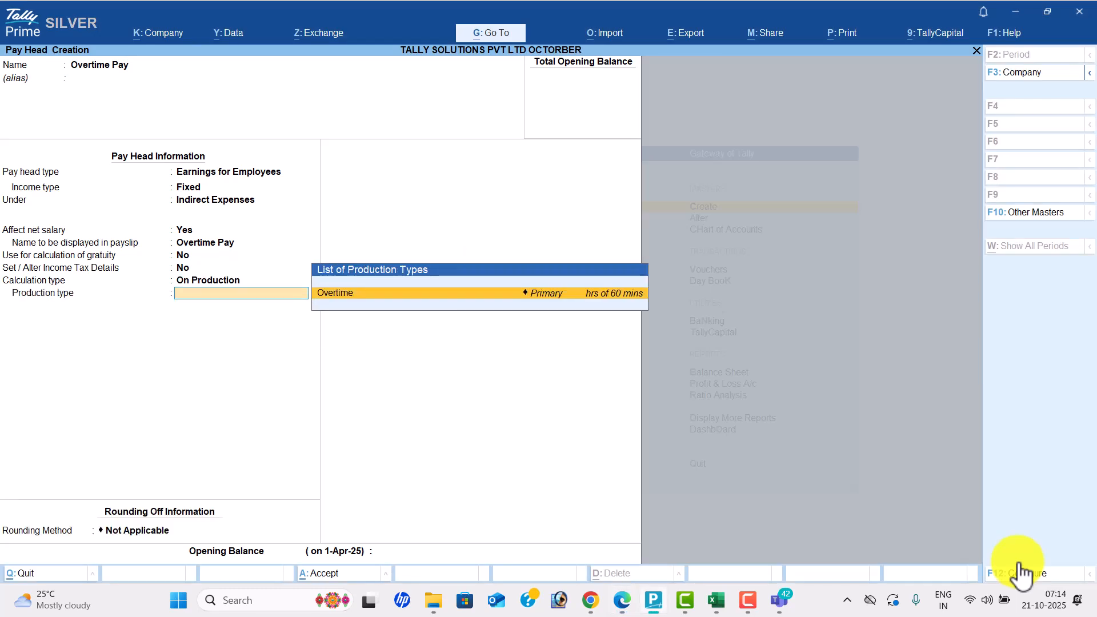
pyautogui.press('Return')
pyautogui.press('Return')
pyautogui.press('Return')
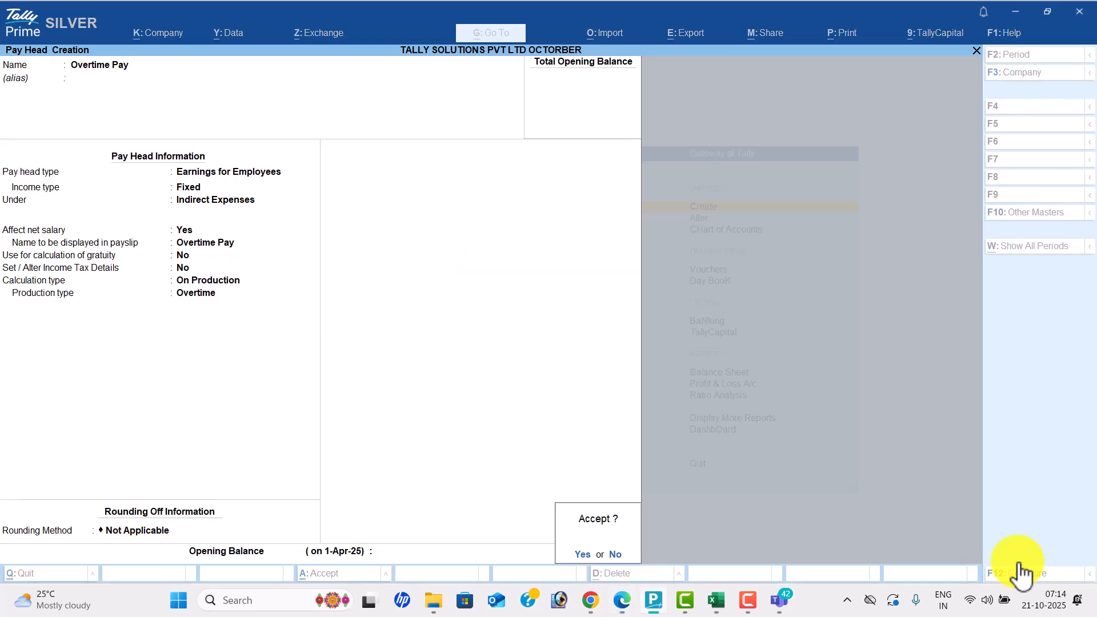
pyautogui.press('Return')
# - Check the guide and name the new pay head 'Variable Pay'
pyautogui.hotkey('alt', 'Tab')
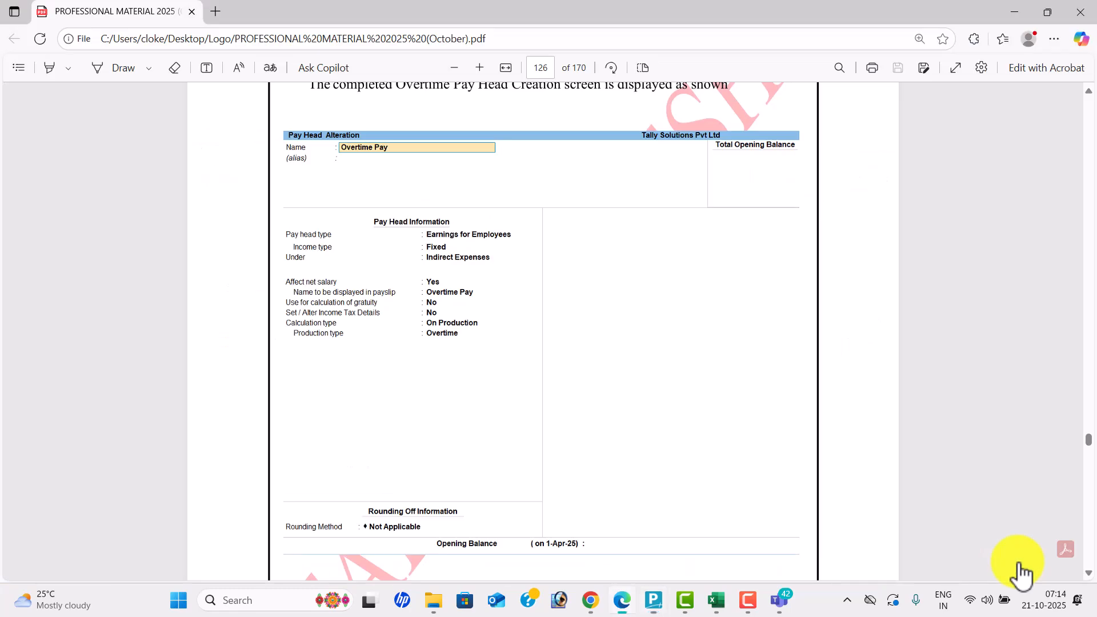
pyautogui.scroll(-10, 1021, 573)
pyautogui.scroll(-8, 1020, 572)
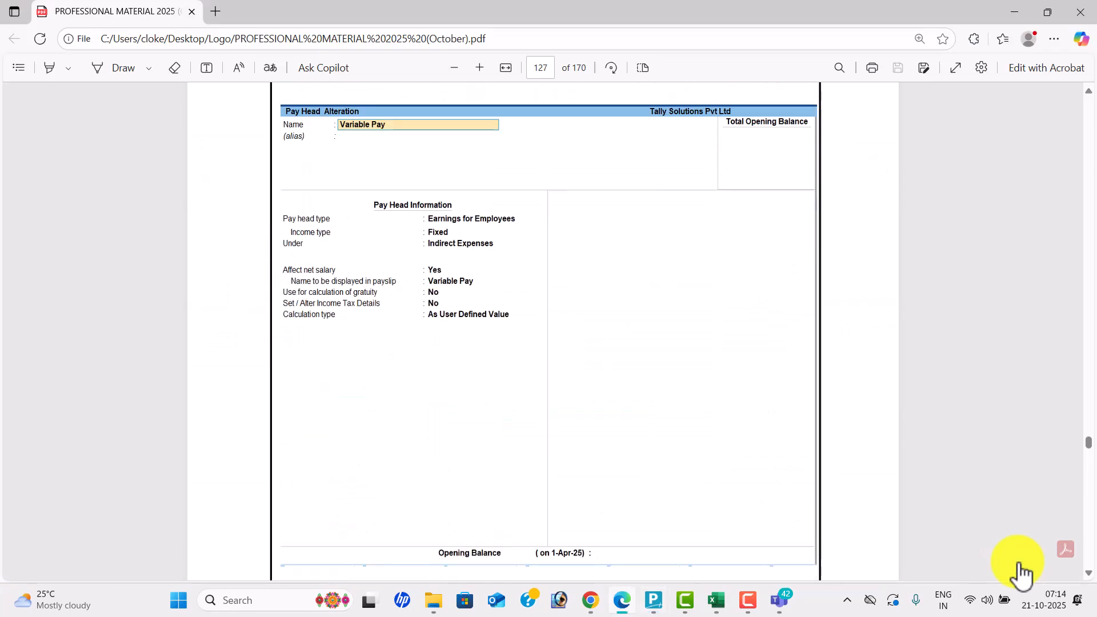
pyautogui.scroll(1, 1021, 573)
pyautogui.hotkey('alt', 'Tab')
pyautogui.write('Variable P')
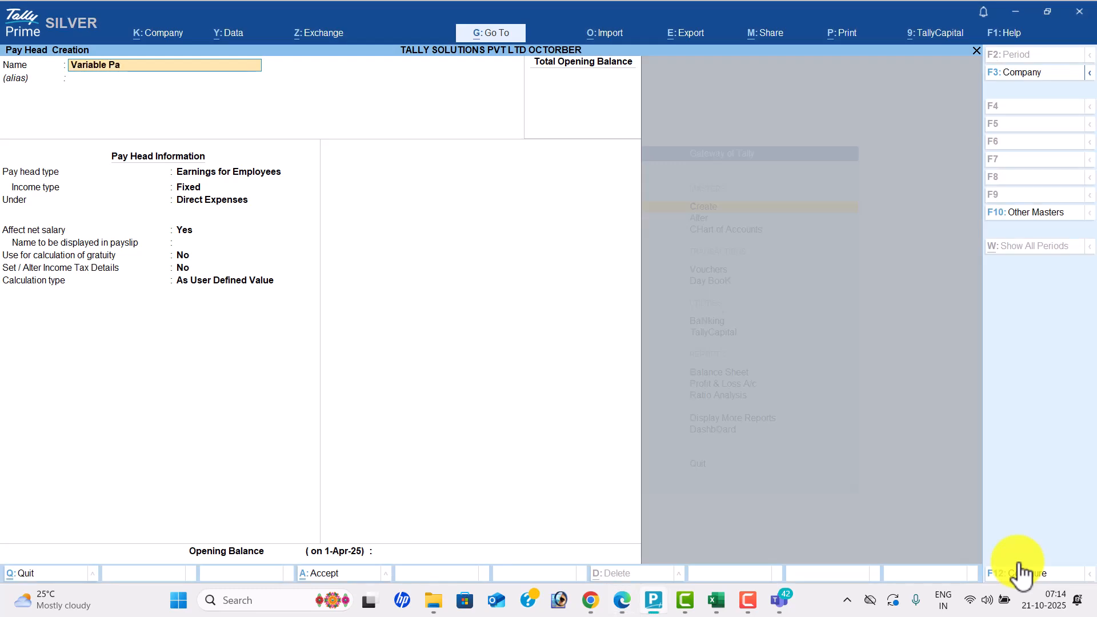
pyautogui.press('Return')
pyautogui.press('Return')
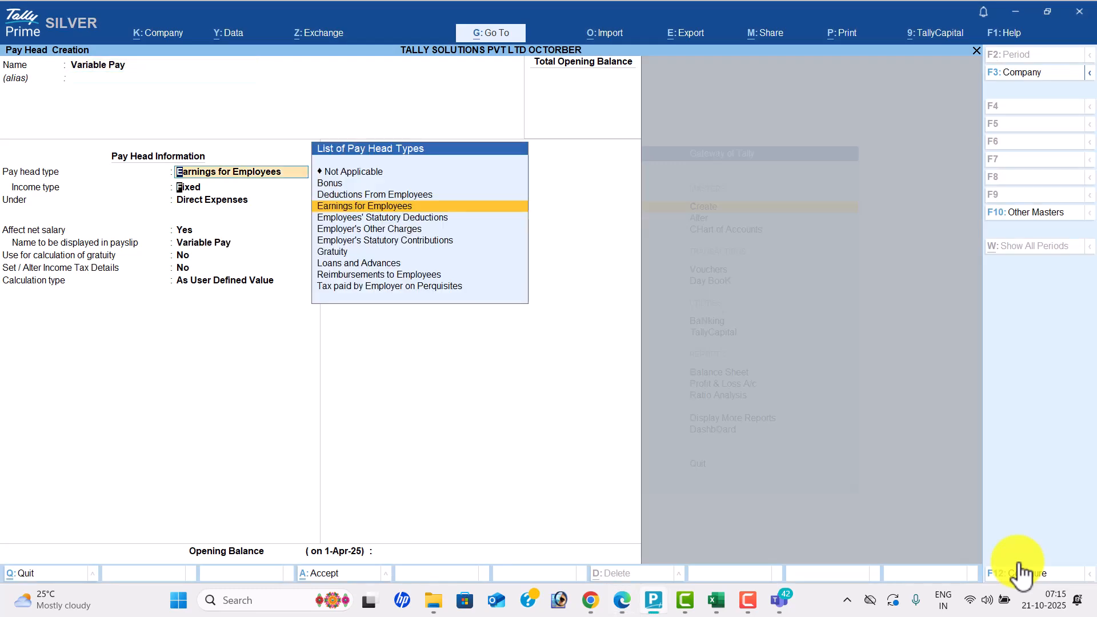
# - Make it a Fixed employee earning under Indirect Expenses with user-defined value, and save it
pyautogui.press('Return')
pyautogui.press('Return')
pyautogui.press('Down')
pyautogui.press('Return')
pyautogui.press('Return')
pyautogui.press('Return')
pyautogui.press('Return')
pyautogui.press('Return')
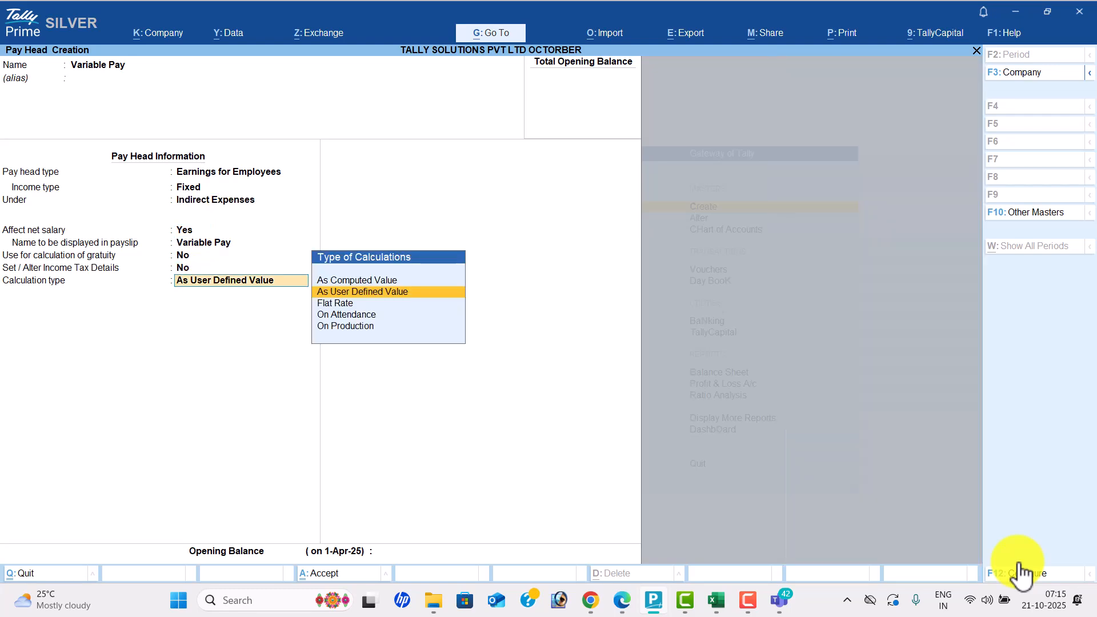
pyautogui.hotkey('alt', 'Tab')
pyautogui.hotkey('alt', 'Tab')
pyautogui.press('Return')
pyautogui.press('Return')
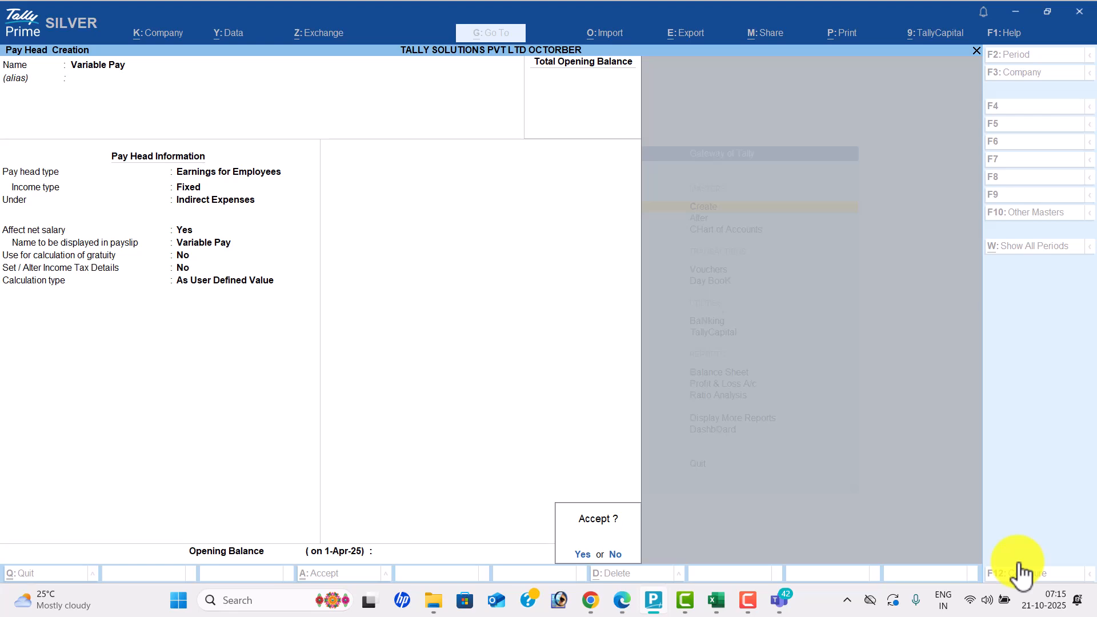
pyautogui.press('n')
pyautogui.hotkey('alt', 'Tab')
pyautogui.scroll(-8, 1020, 572)
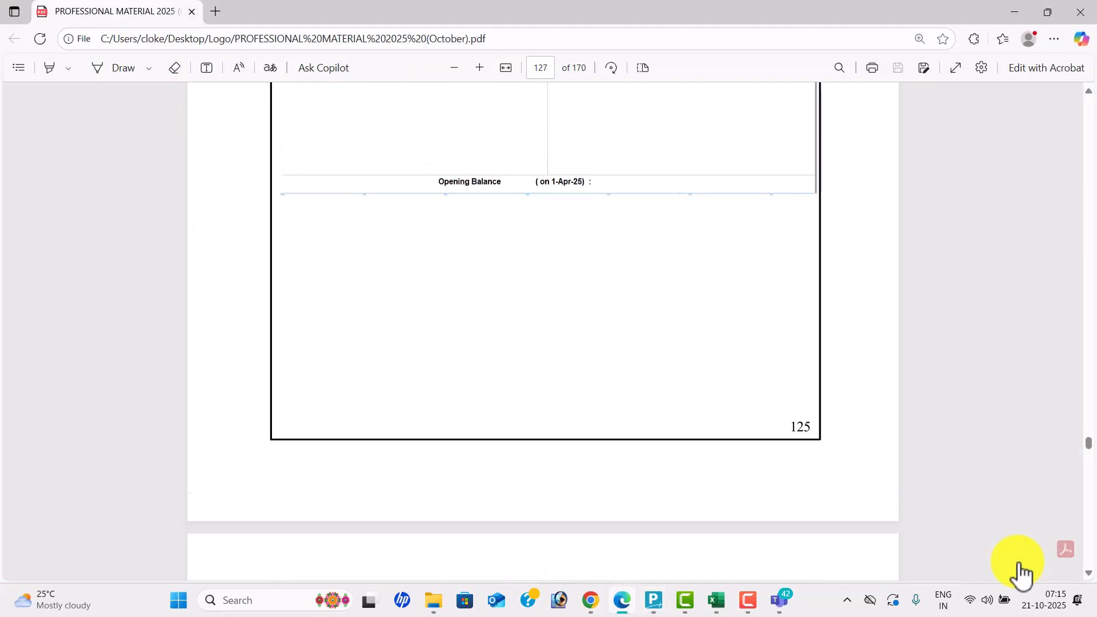
# - Scroll the guide to page 130's PF pay head and name a new pay head 'Employee Pf @ 12%'
pyautogui.scroll(-8, 1021, 573)
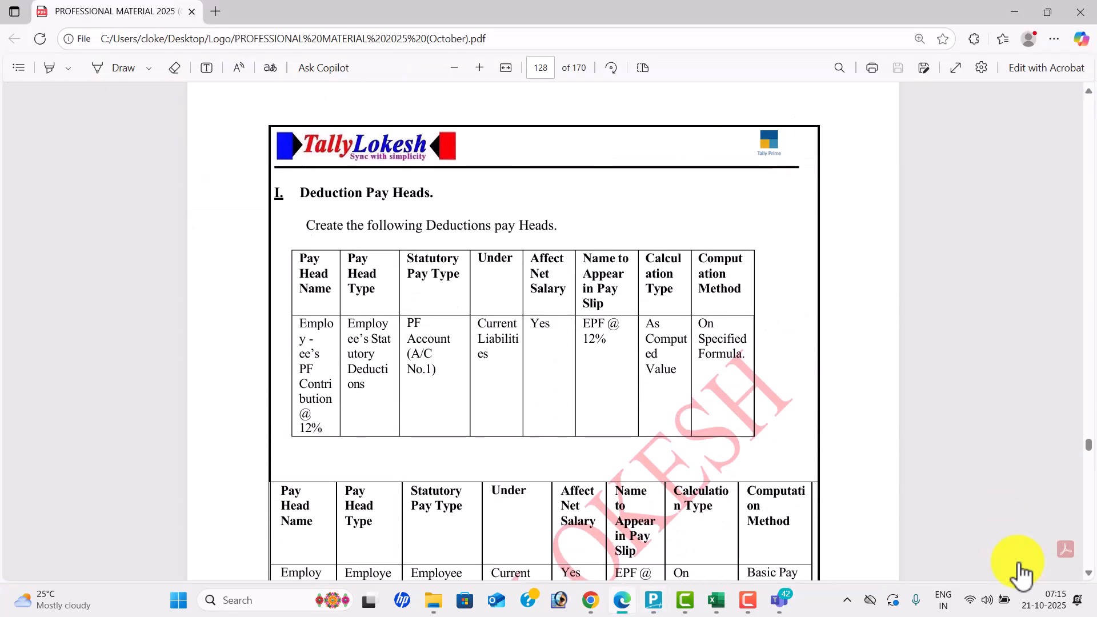
pyautogui.scroll(-8, 1020, 573)
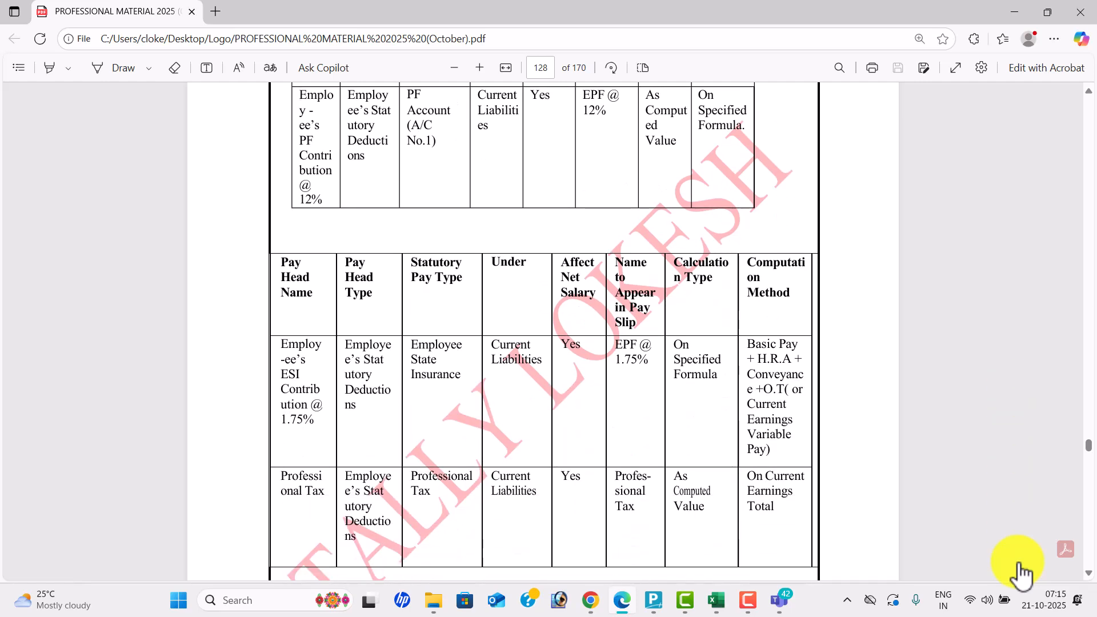
pyautogui.scroll(-8, 1021, 573)
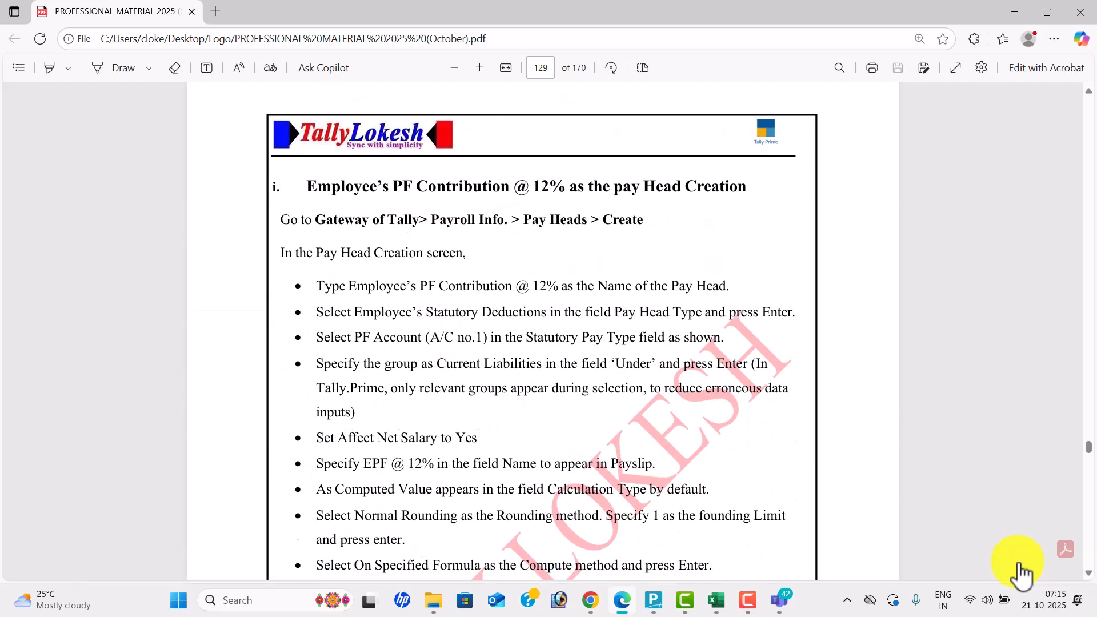
pyautogui.scroll(-10, 1021, 573)
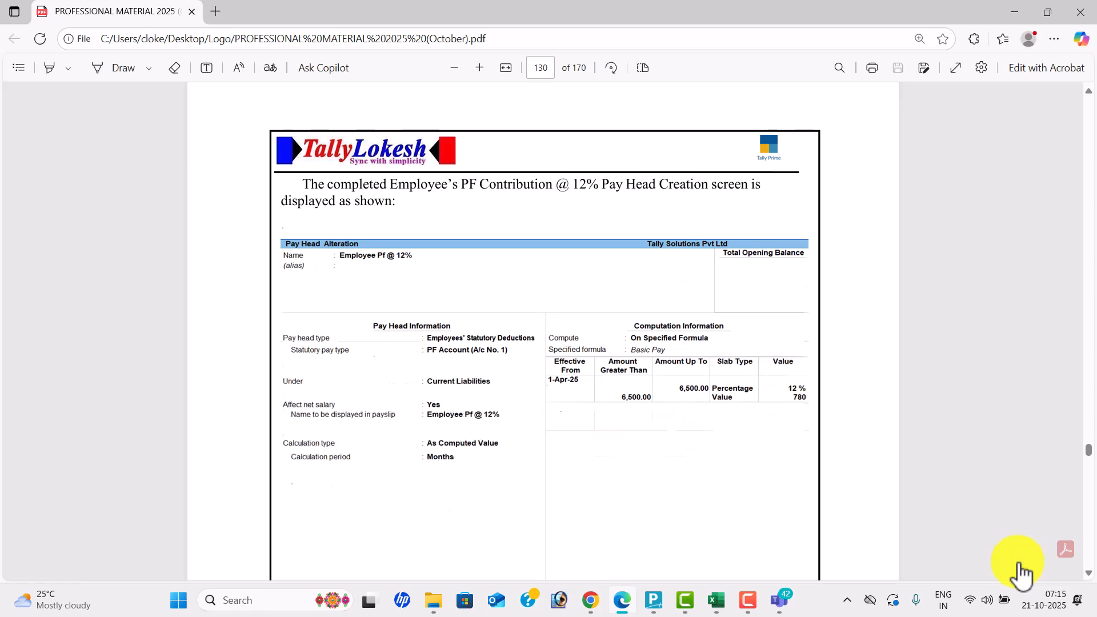
pyautogui.scroll(-1, 1021, 573)
pyautogui.hotkey('alt', 'Tab')
pyautogui.write('Employee Pf')
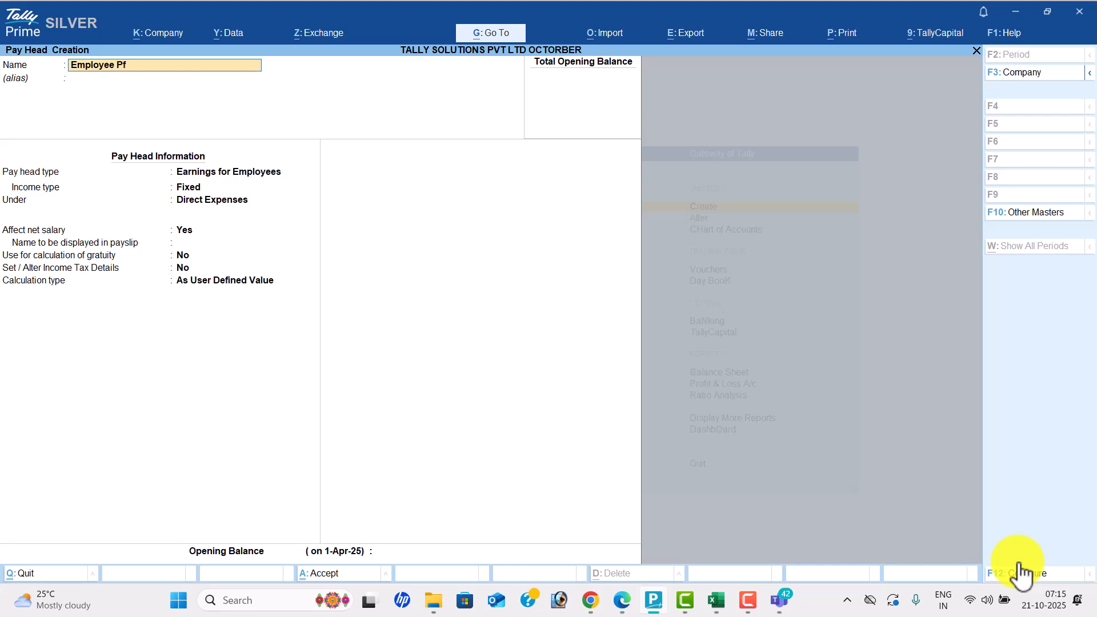
pyautogui.write(' @ 12%')
# - Change the pay head type to Employees' Statutory Deductions, PF Account (A/c No. 1), under Current Liabilities
pyautogui.press('Return')
pyautogui.press('Return')
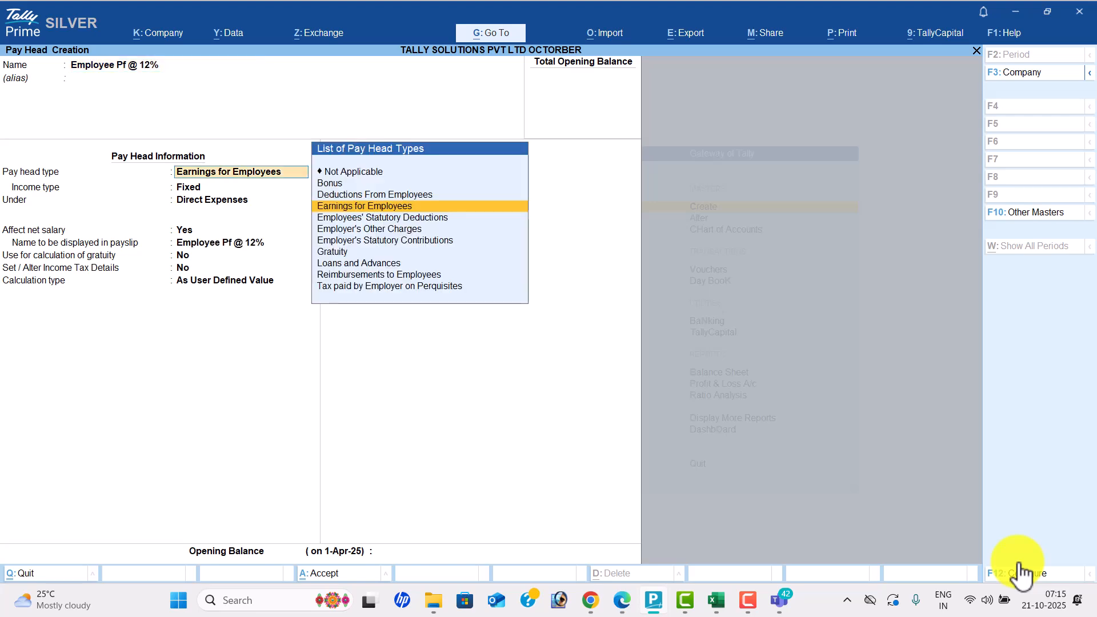
pyautogui.press('Return')
pyautogui.press('Return')
pyautogui.press('Down')
pyautogui.press('Return')
pyautogui.press('BackSpace')
pyautogui.press('BackSpace')
pyautogui.press('BackSpace')
pyautogui.press('Down')
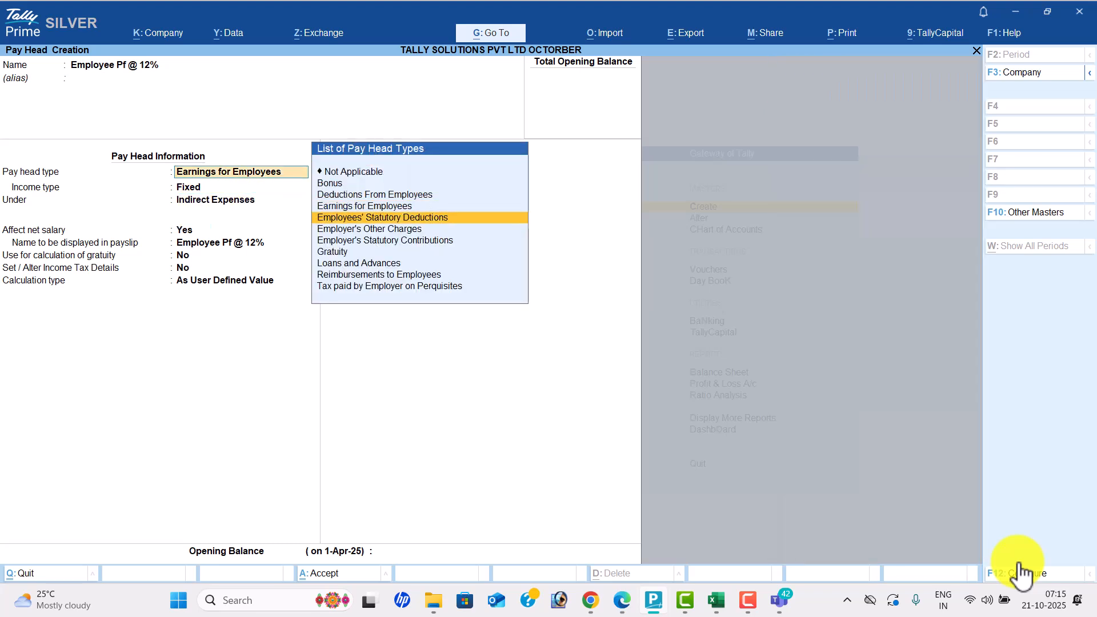
pyautogui.press('Return')
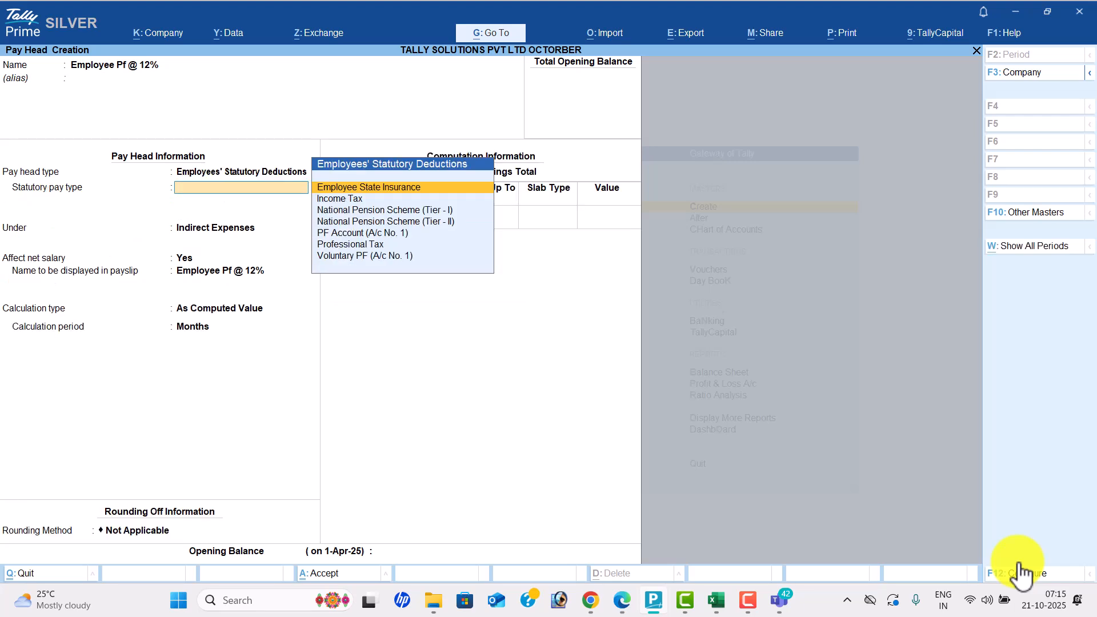
pyautogui.press('Down')
pyautogui.press('Down')
pyautogui.press('Down')
pyautogui.press('Down')
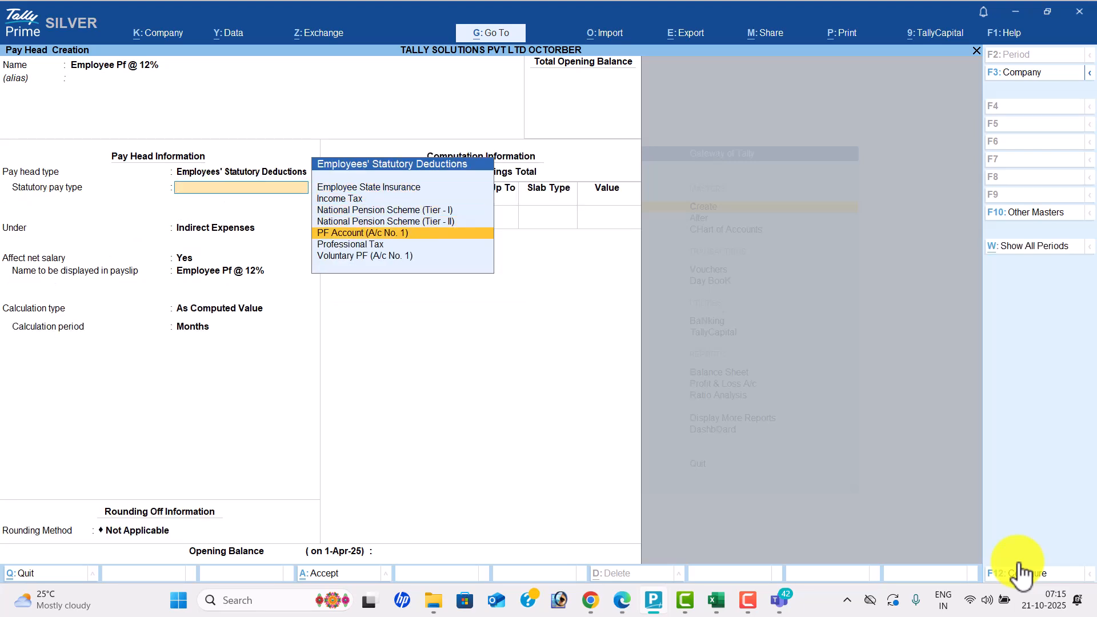
pyautogui.press('Return')
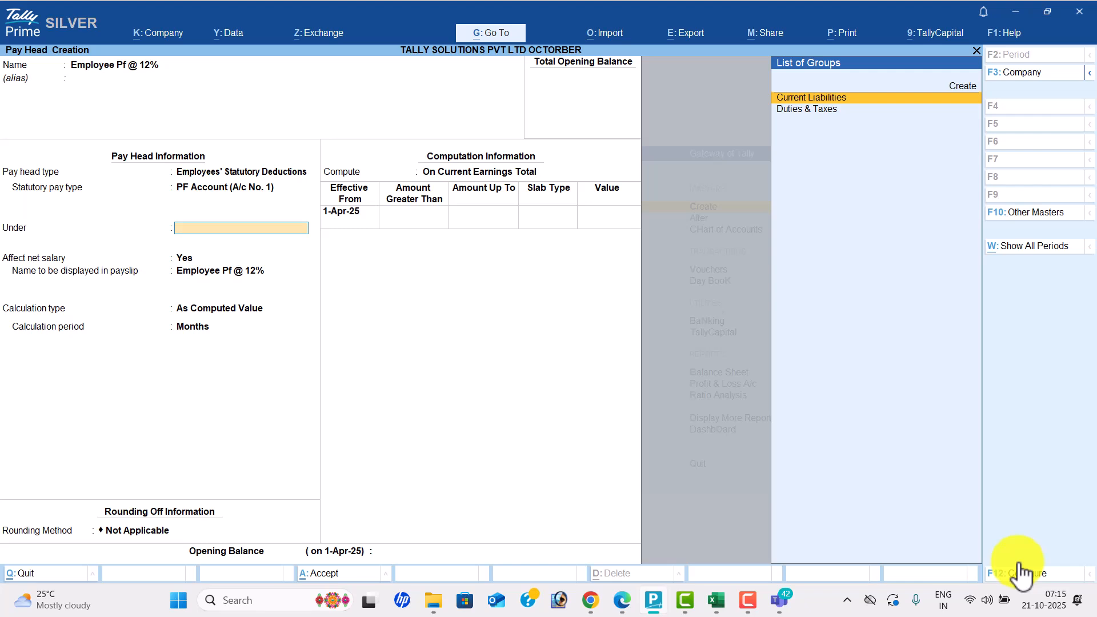
pyautogui.press('Return')
pyautogui.press('Return')
pyautogui.press('Return')
pyautogui.press('Return')
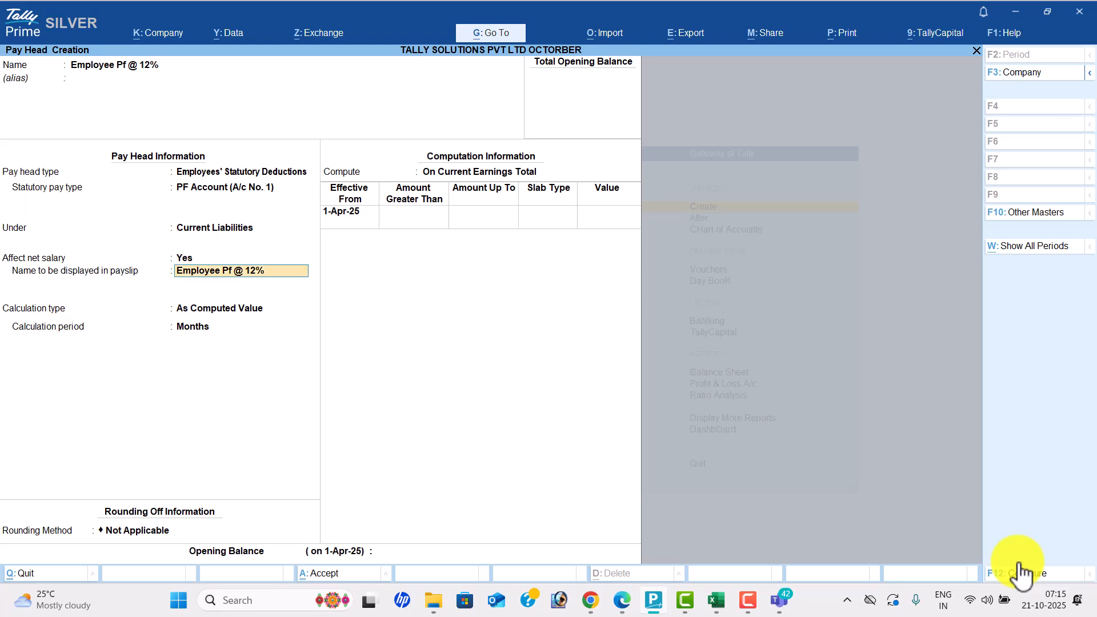
# - Compute the PF deduction on Basic Pay with a first slab of 12% up to 6,500
pyautogui.hotkey('alt', 'Tab')
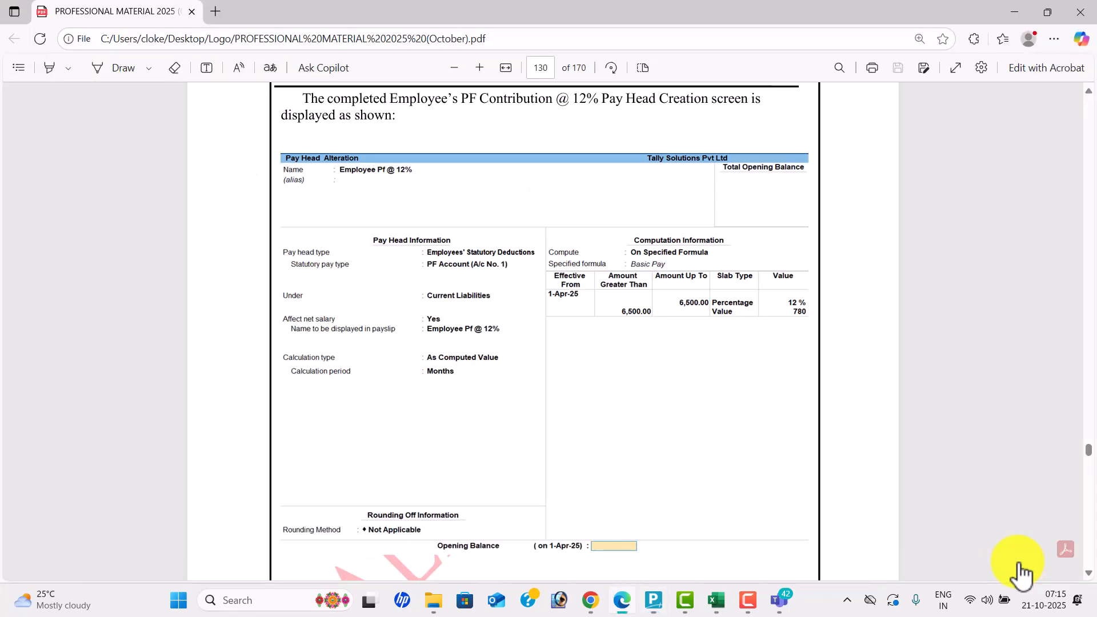
pyautogui.hotkey('alt', 'Tab')
pyautogui.press('Down')
pyautogui.press('Down')
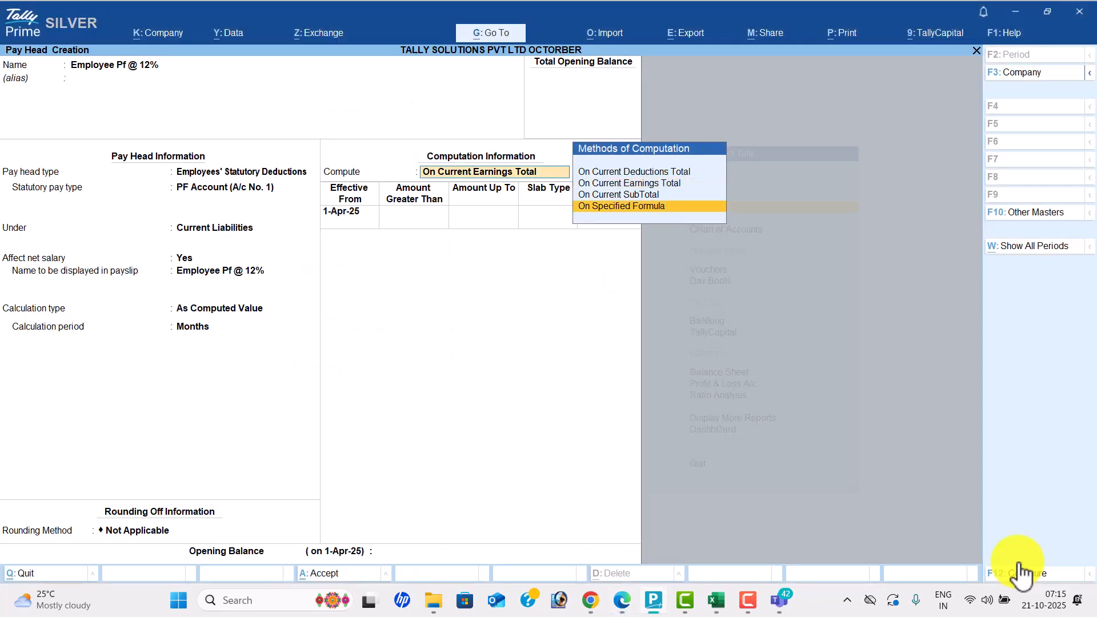
pyautogui.press('Return')
pyautogui.press('Return')
pyautogui.press('Return')
pyautogui.press('Return')
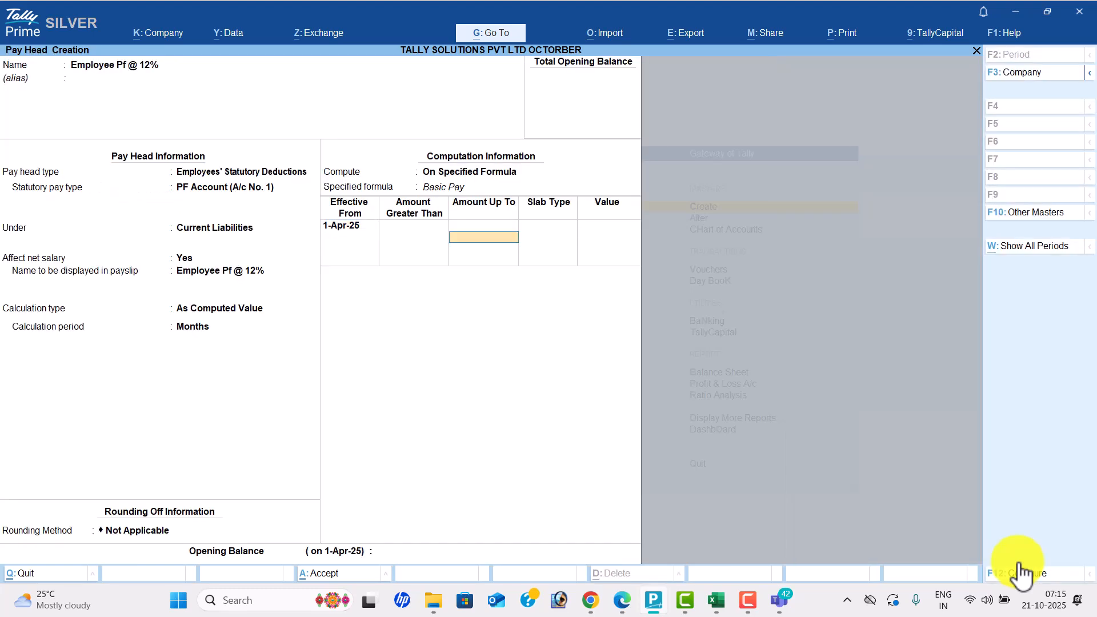
pyautogui.hotkey('alt', 'Tab')
pyautogui.hotkey('alt', 'Tab')
pyautogui.write('6500')
pyautogui.press('Return')
pyautogui.press('Return')
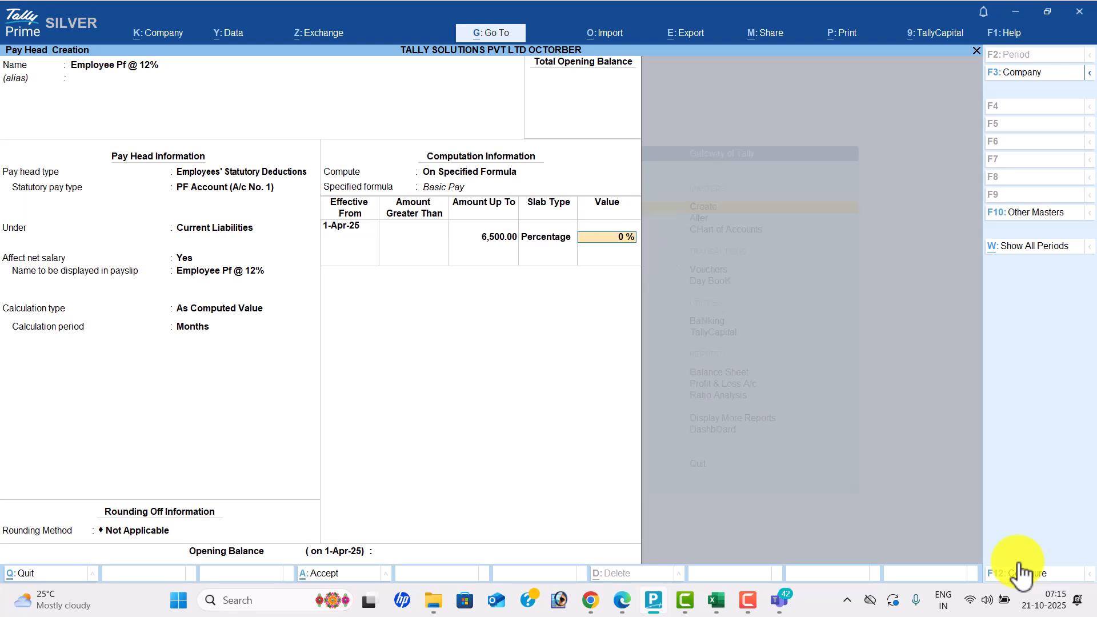
pyautogui.hotkey('alt', 'Tab')
# - Add a fixed 780 value slab above 6,500 and save the pay head
pyautogui.hotkey('alt', 'Tab')
pyautogui.write('12')
pyautogui.press('Return')
pyautogui.press('Return')
pyautogui.press('Down')
pyautogui.hotkey('alt', 'Tab')
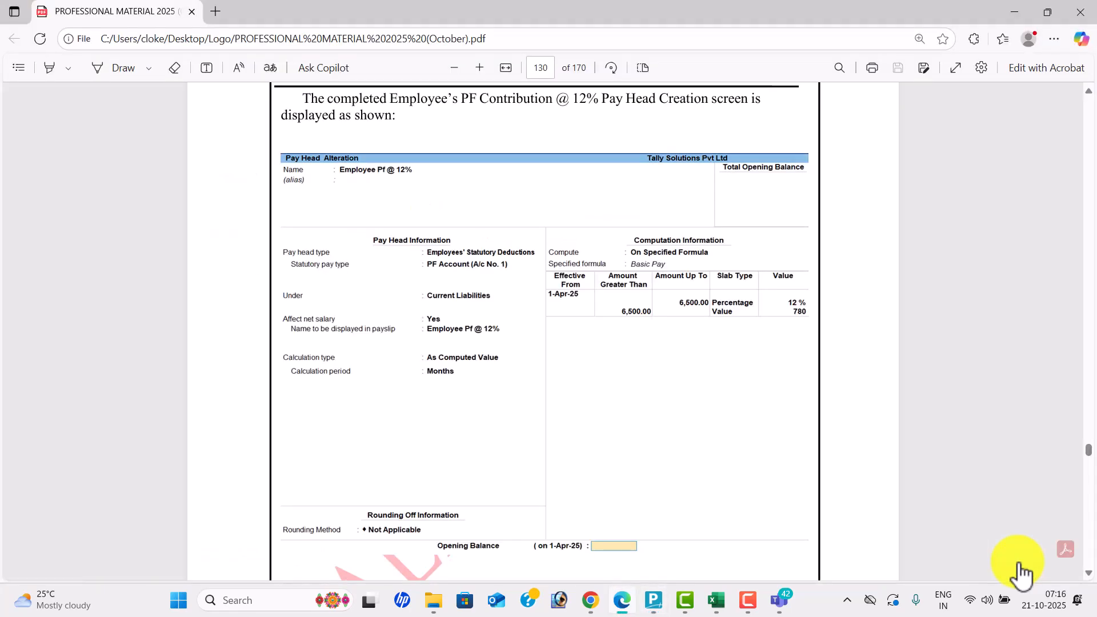
pyautogui.hotkey('alt', 'Tab')
pyautogui.press('Return')
pyautogui.write('780')
pyautogui.press('Return')
pyautogui.press('Return')
pyautogui.press('Return')
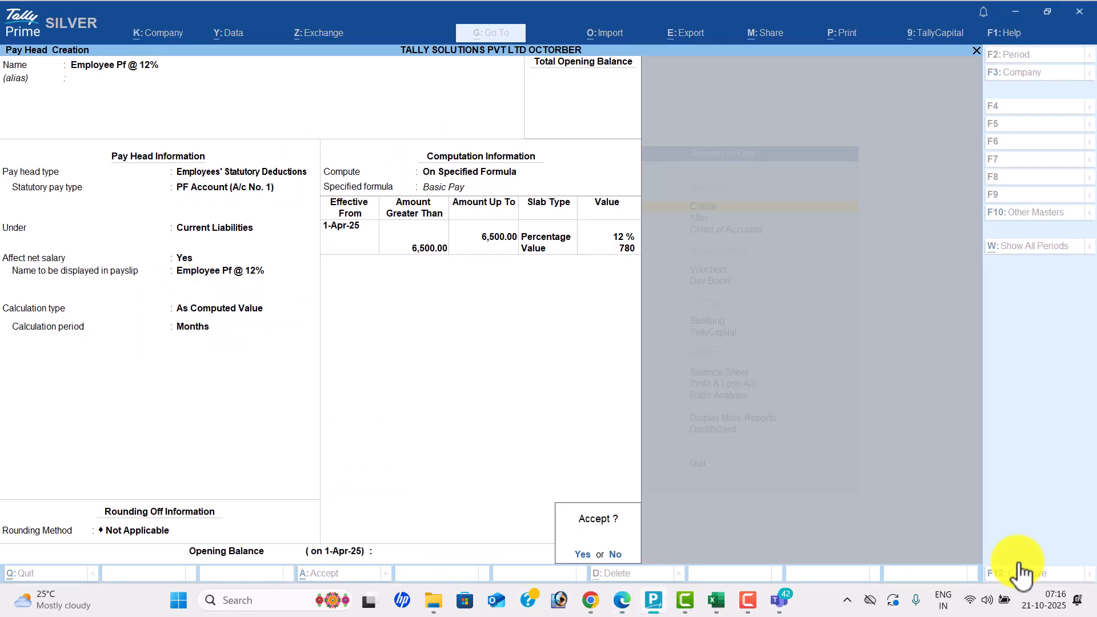
pyautogui.press('Return')
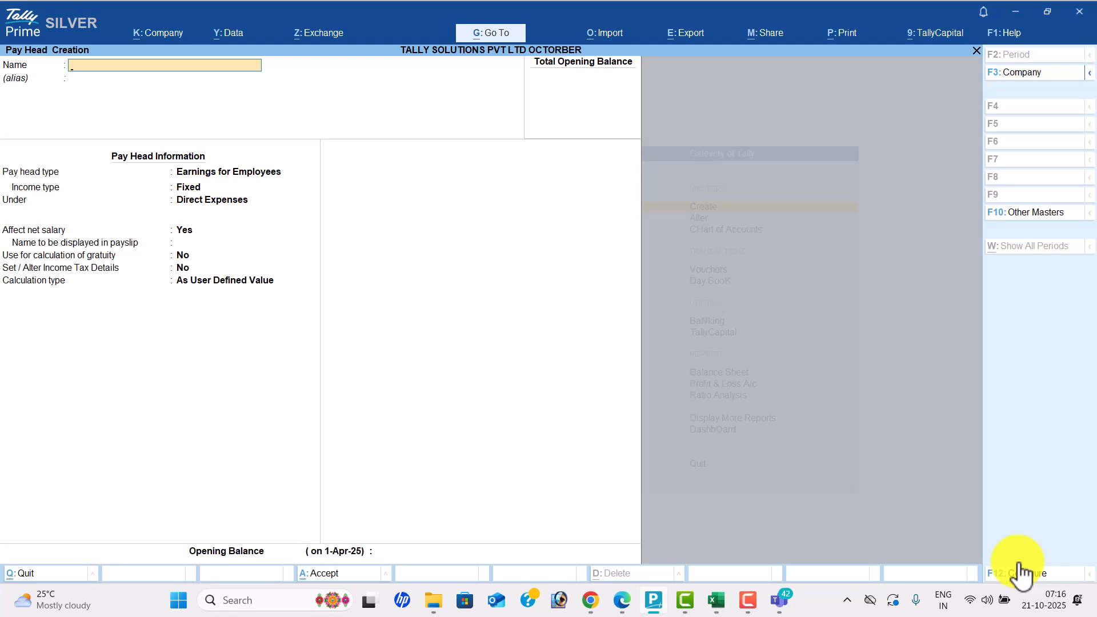
# - Name the new pay head 'Employee Esi @ 1.75%', correcting typos along the way
pyautogui.hotkey('alt', 'Tab')
pyautogui.scroll(-15, 1021, 573)
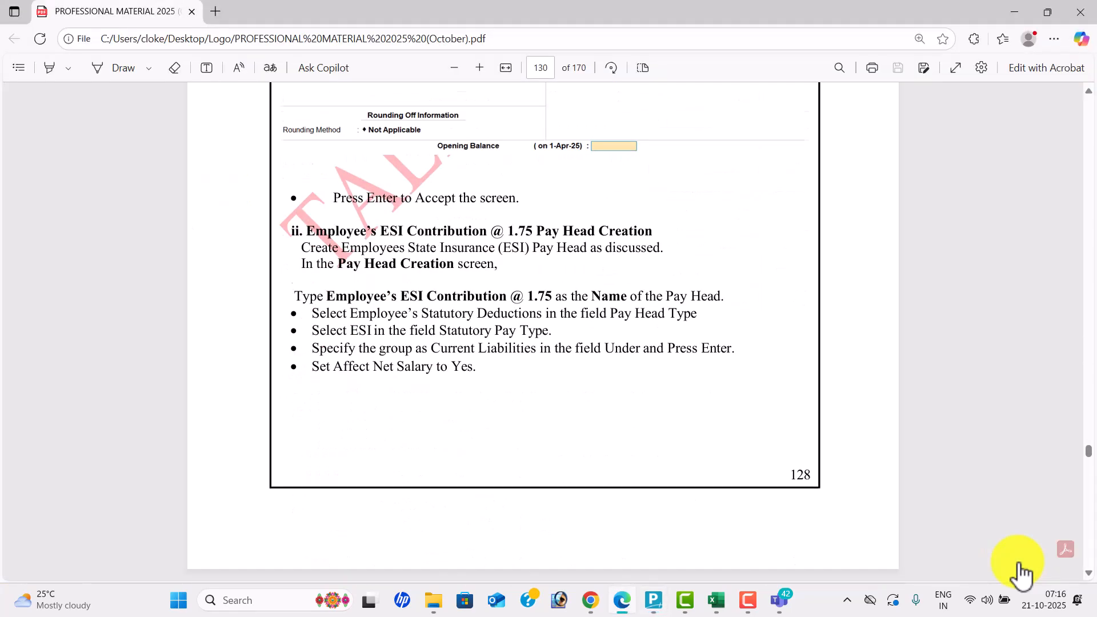
pyautogui.scroll(-6, 1021, 573)
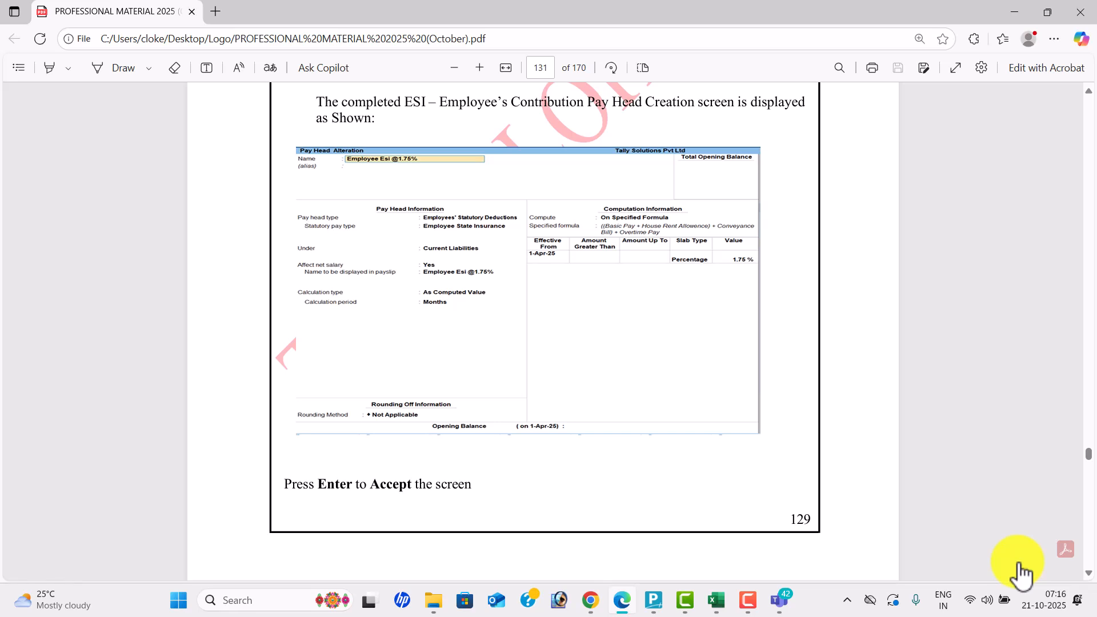
pyautogui.hotkey('alt', 'Tab')
pyautogui.write('Empplo')
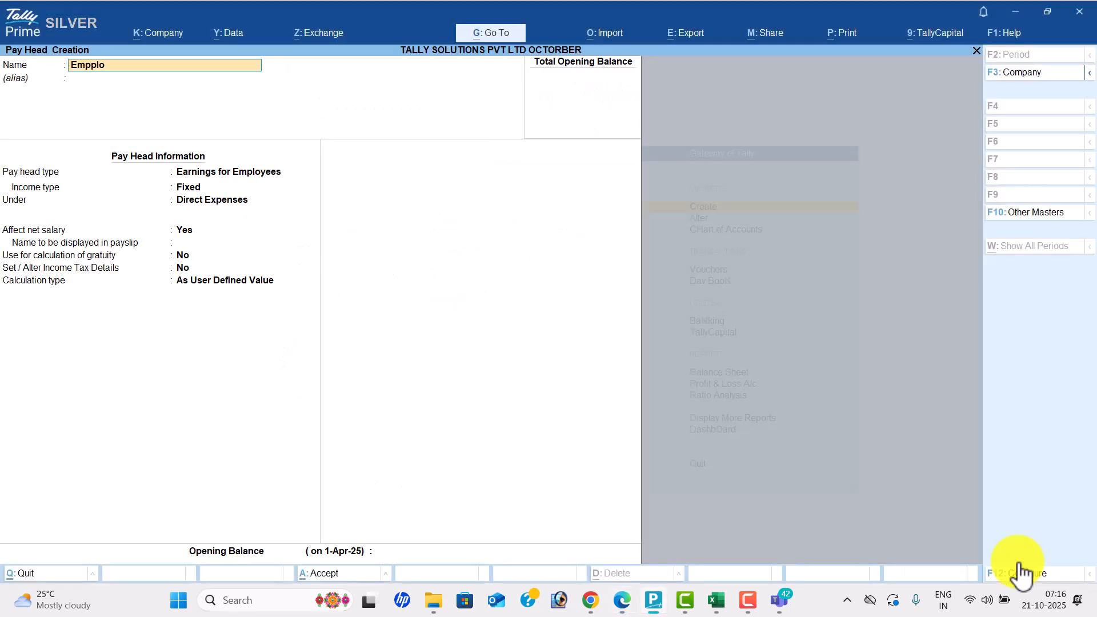
pyautogui.press('BackSpace')
pyautogui.press('BackSpace')
pyautogui.press('BackSpace')
pyautogui.write('loyee Exi')
pyautogui.press('BackSpace')
pyautogui.write('si')
pyautogui.hotkey('alt', 'Tab')
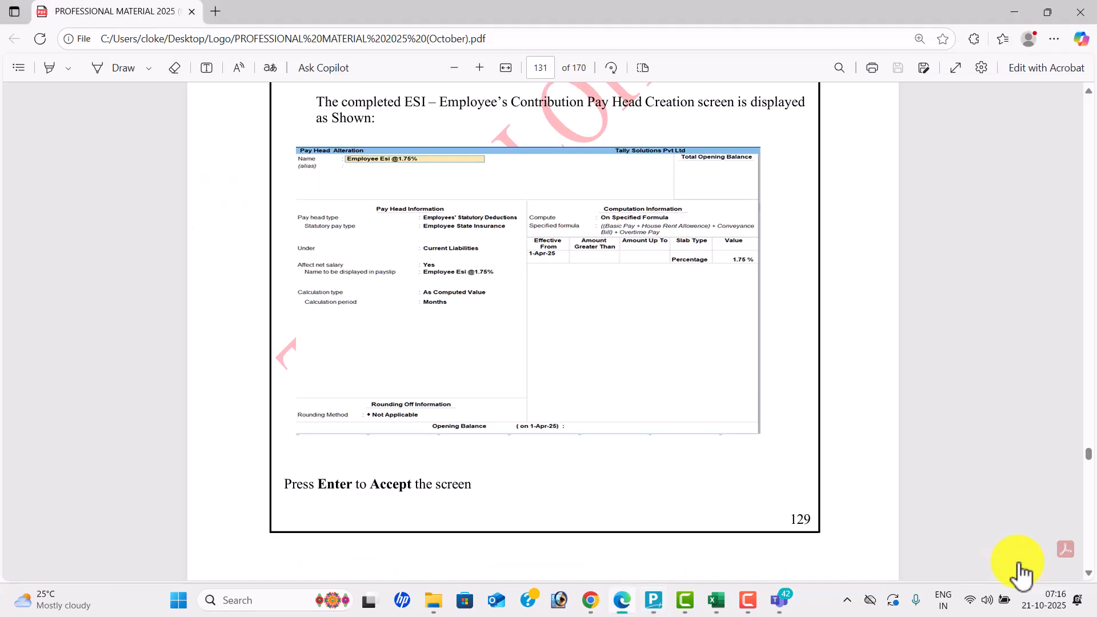
pyautogui.hotkey('alt', 'Tab')
pyautogui.write('@')
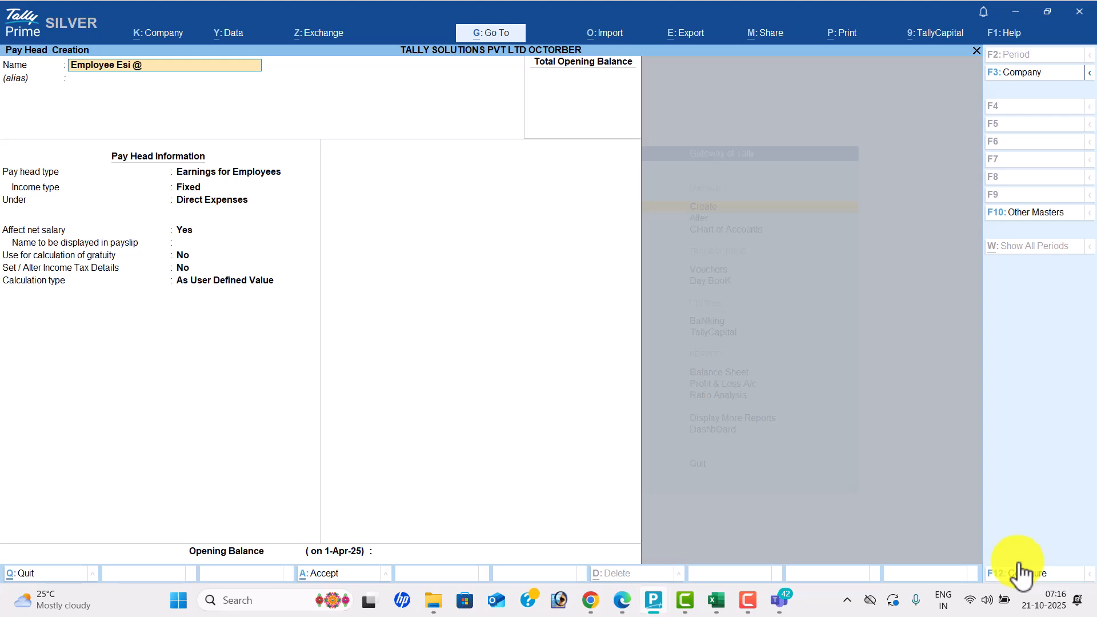
pyautogui.hotkey('alt', 'Tab')
pyautogui.hotkey('alt', 'Tab')
pyautogui.write('1.75%')
pyautogui.press('Return')
pyautogui.press('Return')
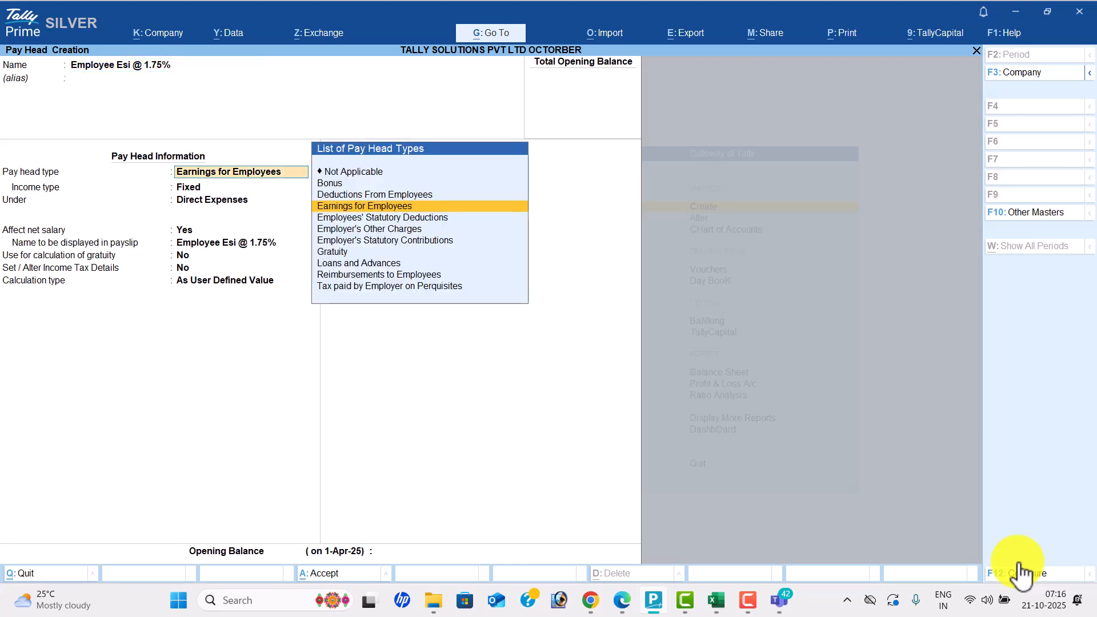
# - Make it an Employees' Statutory Deduction of type Employee State Insurance under Current Liabilities
pyautogui.hotkey('alt', 'Tab')
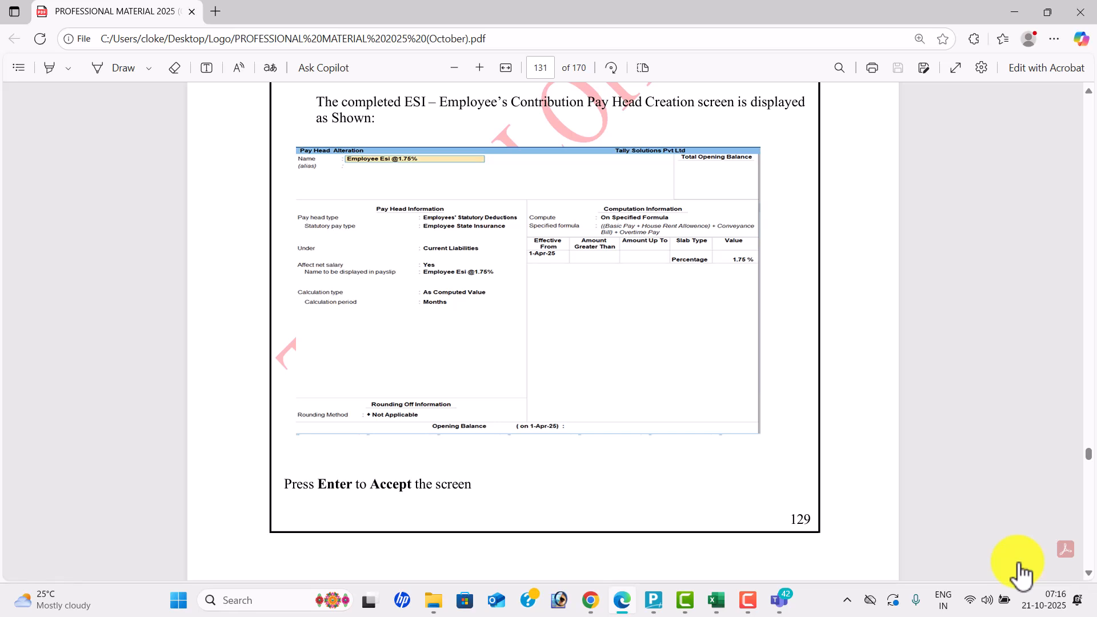
pyautogui.hotkey('alt', 'Tab')
pyautogui.press('Down')
pyautogui.press('Return')
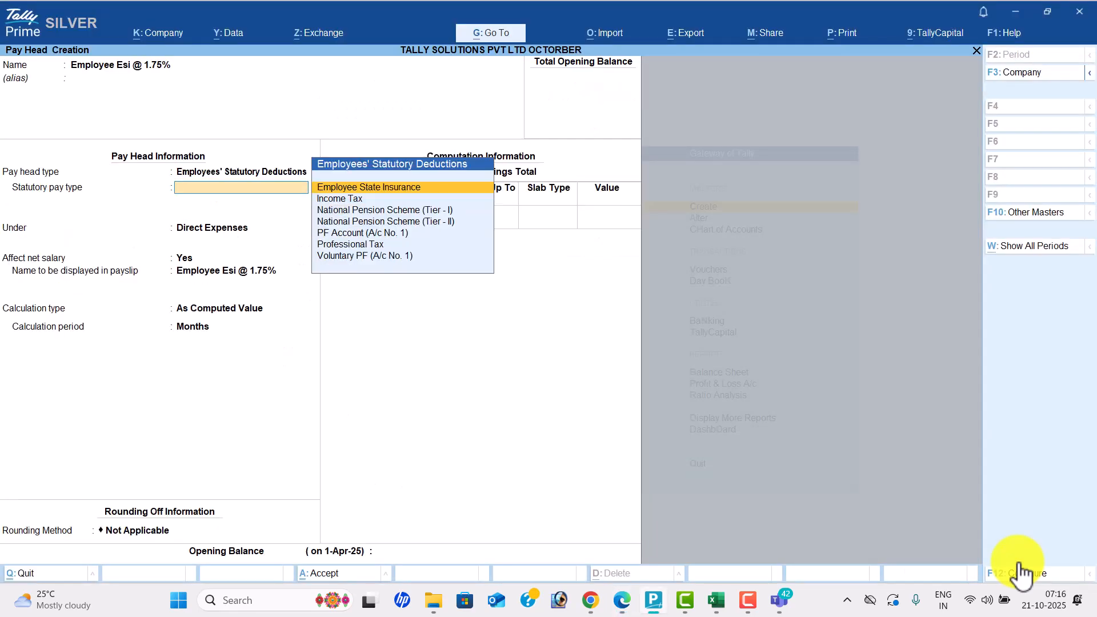
pyautogui.press('Down')
pyautogui.press('Down')
pyautogui.press('Up')
pyautogui.press('Up')
pyautogui.press('Return')
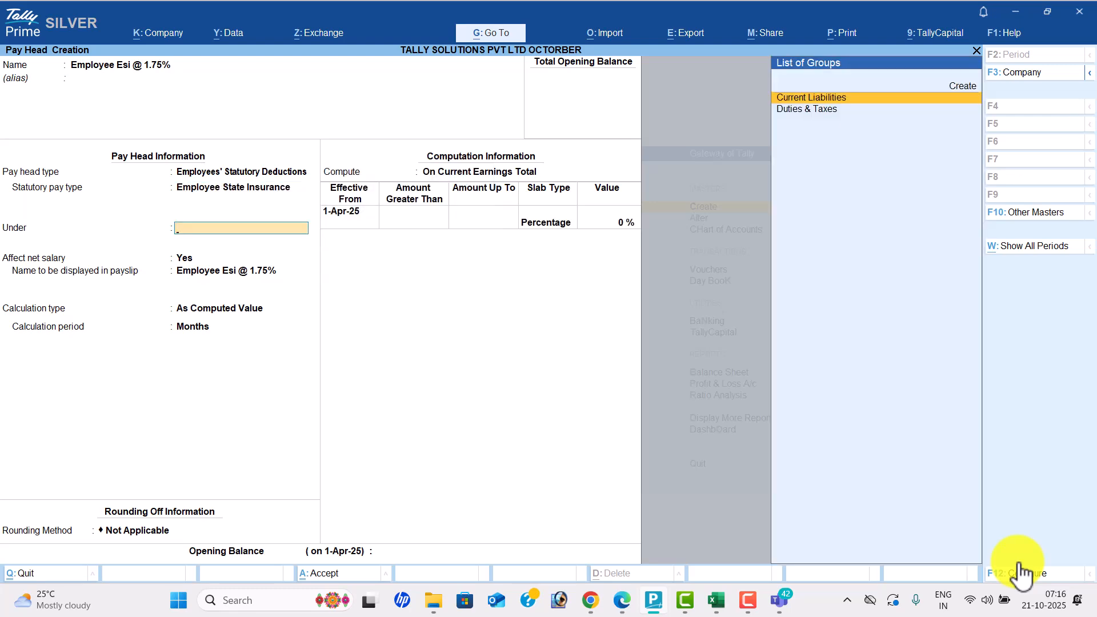
pyautogui.press('Return')
pyautogui.press('Return')
pyautogui.press('Return')
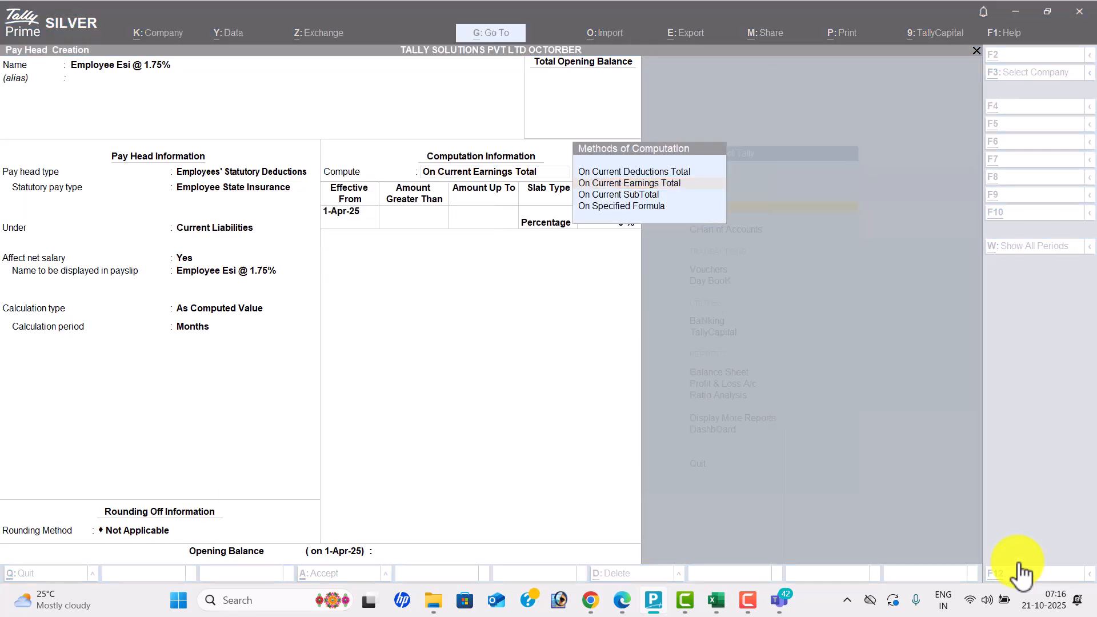
# - Base the Employee Esi formula on Basic Pay, House Rent Allowence, Conveyance Bill and Overtime Pay
pyautogui.hotkey('alt', 'Tab')
pyautogui.hotkey('alt', 'Tab')
pyautogui.press('Down')
pyautogui.press('Down')
pyautogui.press('Return')
pyautogui.press('Return')
pyautogui.press('Down')
pyautogui.press('Return')
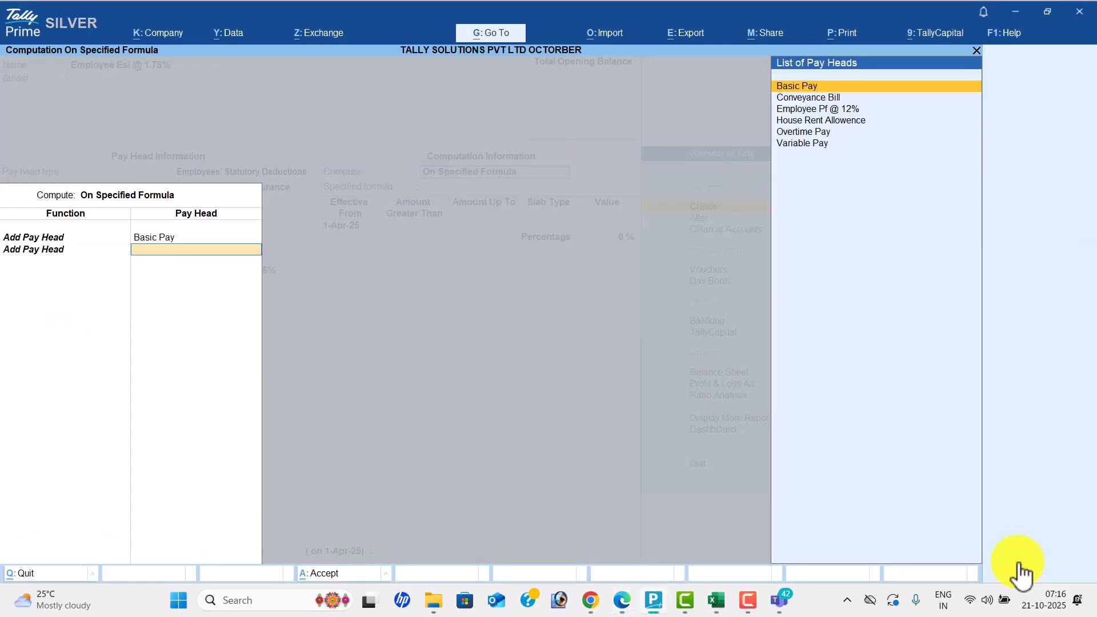
pyautogui.press('Down')
pyautogui.press('Down')
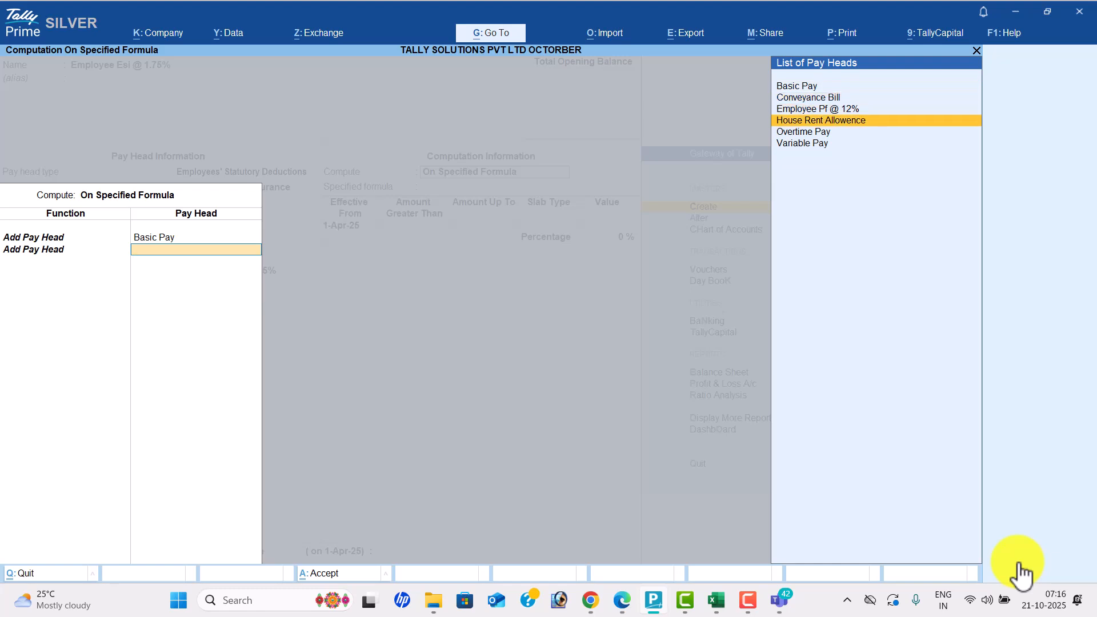
pyautogui.press('Down')
pyautogui.press('Return')
pyautogui.press('Down')
pyautogui.press('Return')
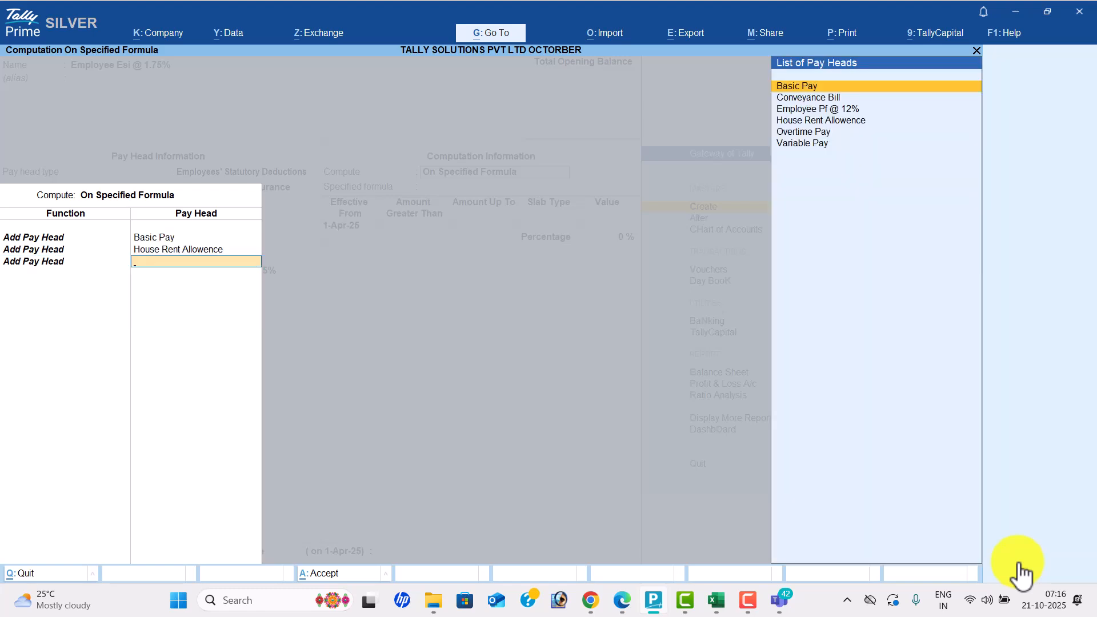
pyautogui.press('Down')
pyautogui.press('Return')
pyautogui.hotkey('alt', 'Tab')
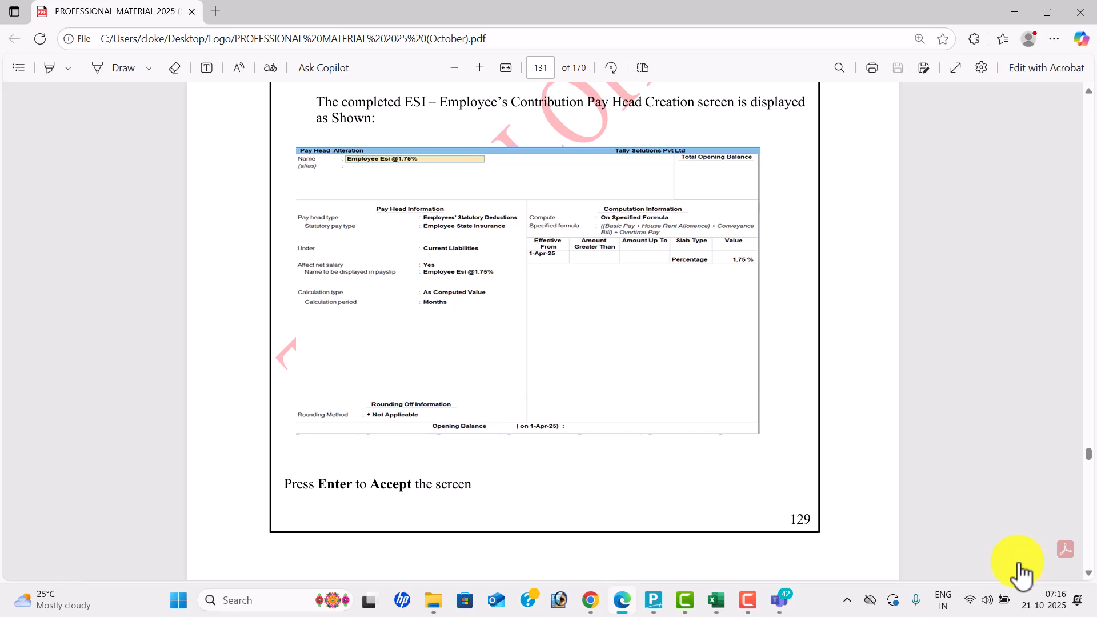
pyautogui.hotkey('alt', 'Tab')
pyautogui.press('Down')
pyautogui.press('Return')
pyautogui.press('Down')
pyautogui.press('Down')
pyautogui.press('Down')
pyautogui.press('Down')
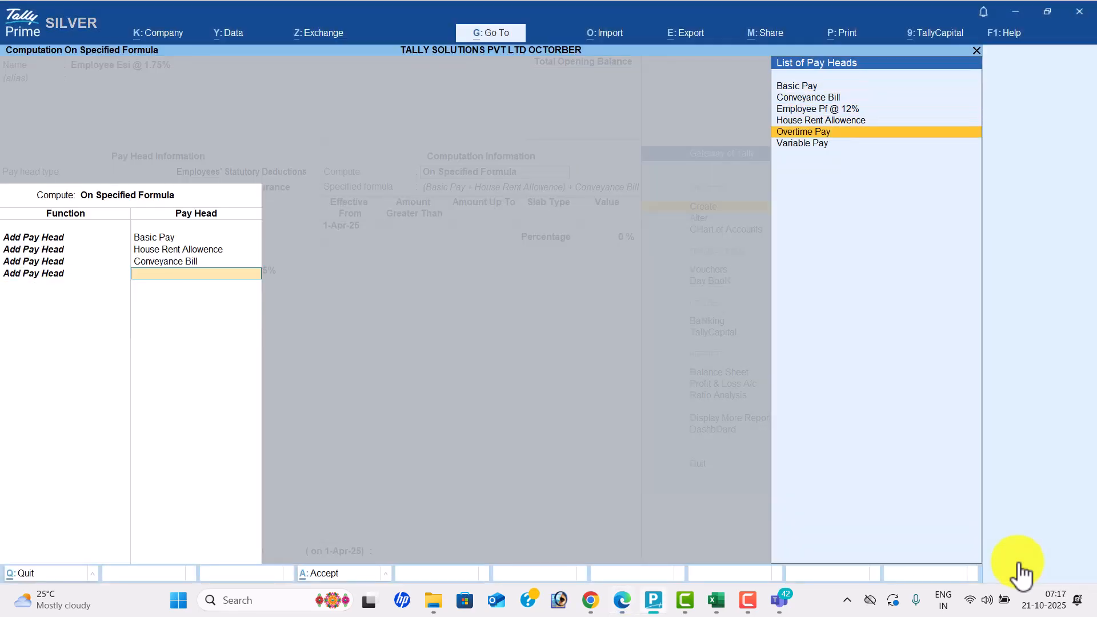
pyautogui.press('Return')
pyautogui.press('Return')
pyautogui.press('Return')
# - Set the Employee Esi rate to 1.75% and save the pay head
pyautogui.hotkey('alt', 'Tab')
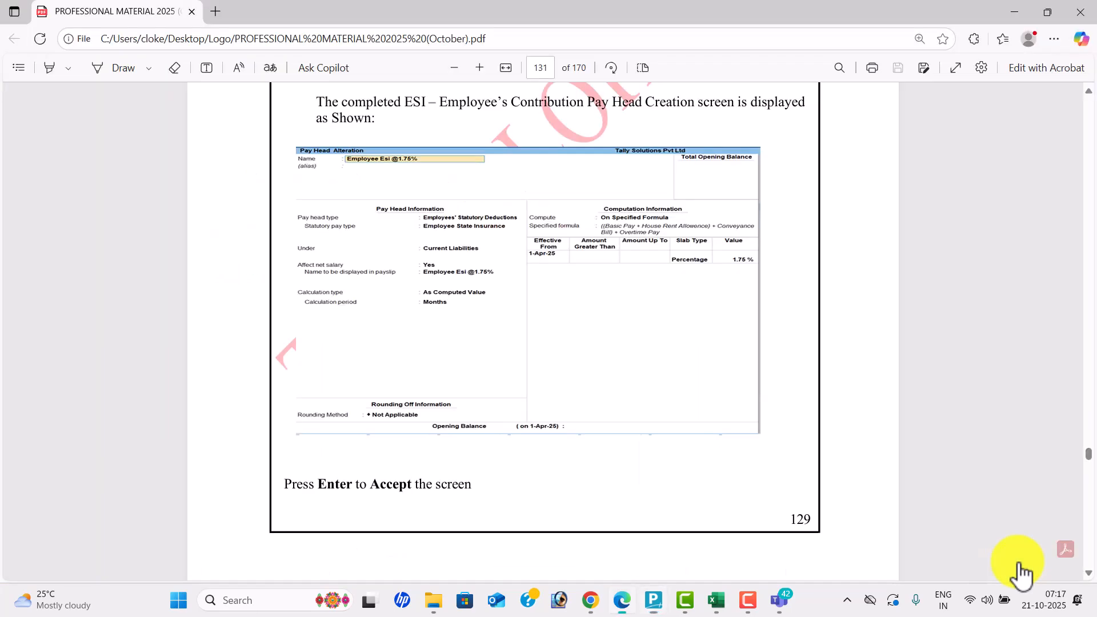
pyautogui.hotkey('alt', 'Tab')
pyautogui.write('1.')
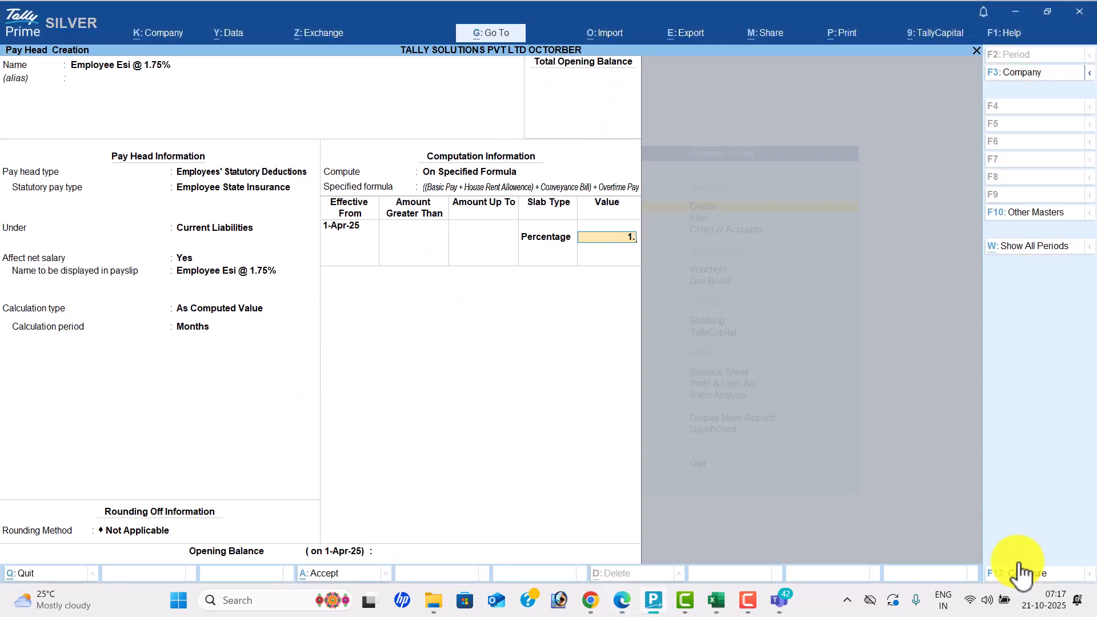
pyautogui.write('75')
pyautogui.press('Return')
pyautogui.press('Return')
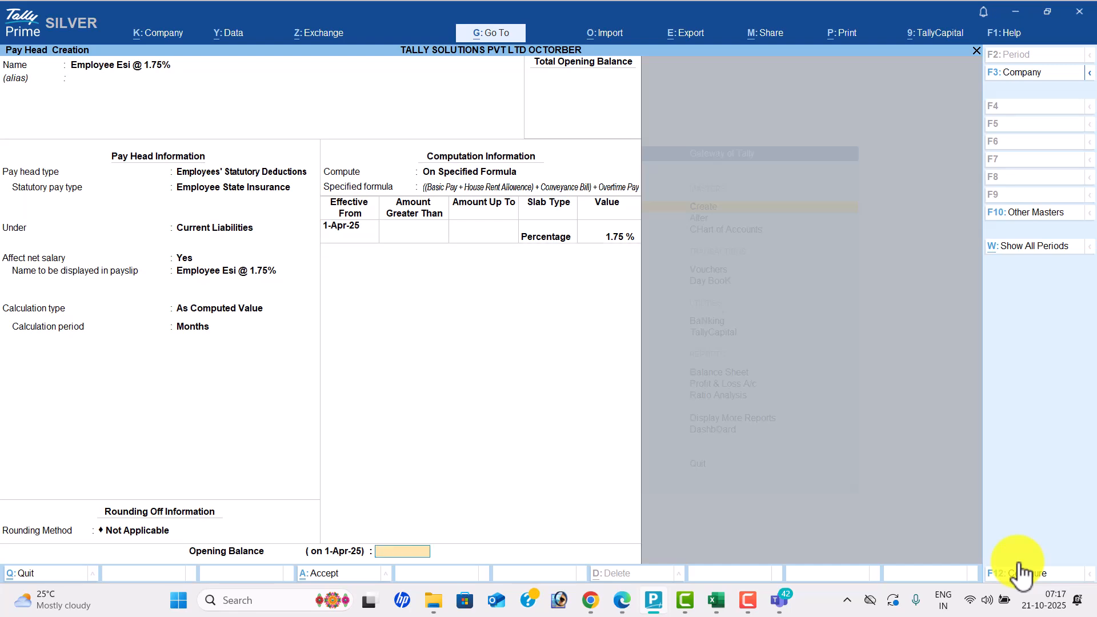
pyautogui.press('Return')
pyautogui.press('Return')
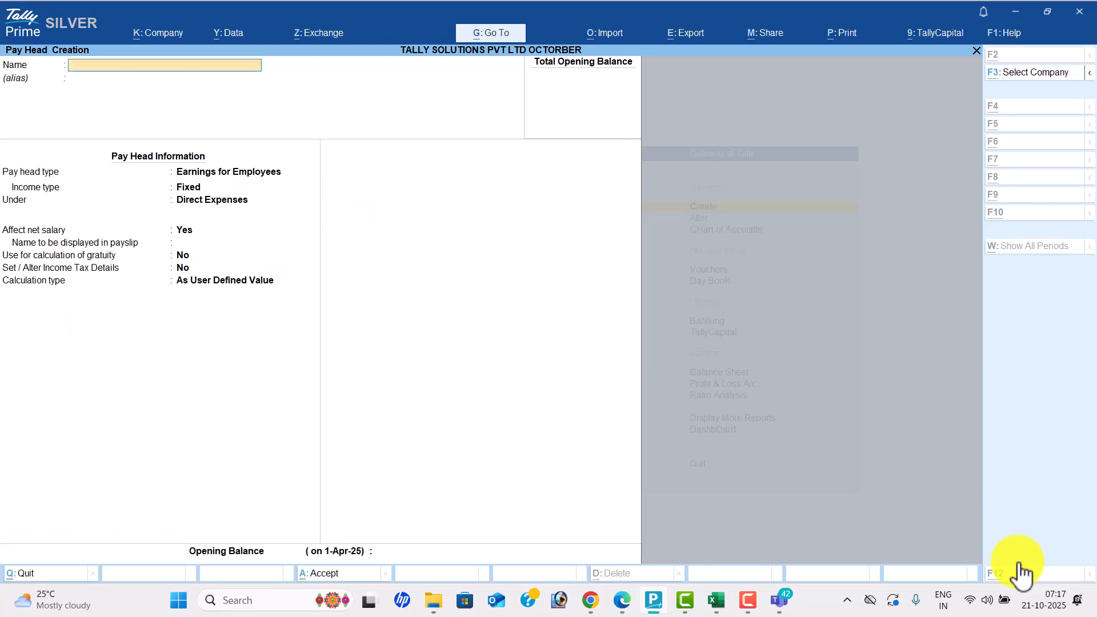
# - Create a Professional Tax employees' statutory deduction pay head computed on current earnings total
pyautogui.hotkey('alt', 'Tab')
pyautogui.scroll(-10, 1019, 571)
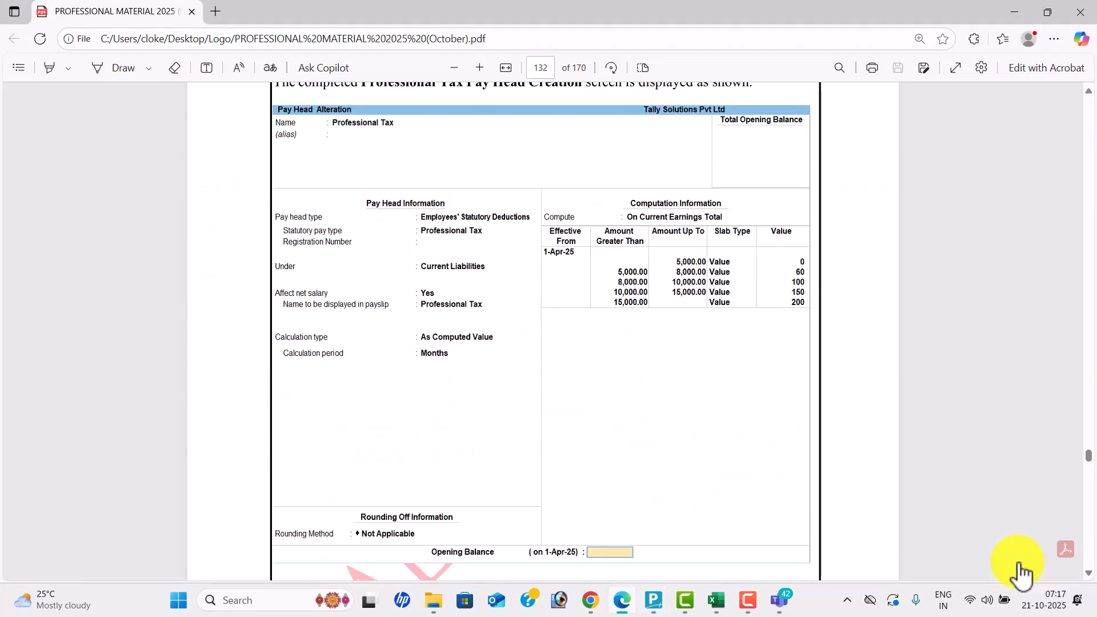
pyautogui.scroll(1, 1021, 573)
pyautogui.hotkey('alt', 'Tab')
pyautogui.write('Profession')
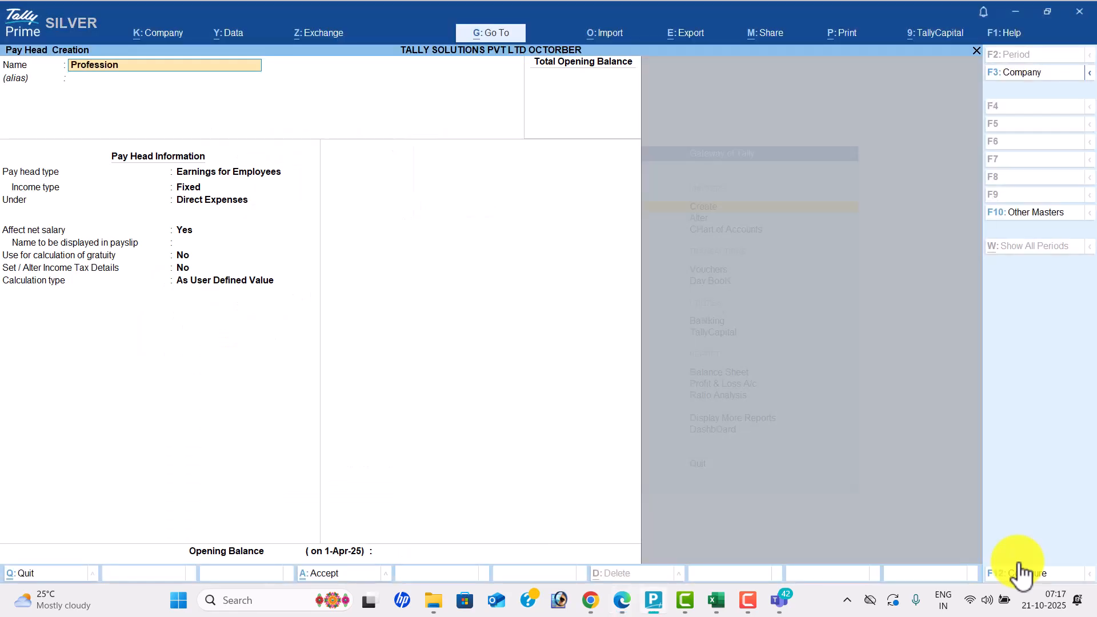
pyautogui.write('al Tax')
pyautogui.press('Return')
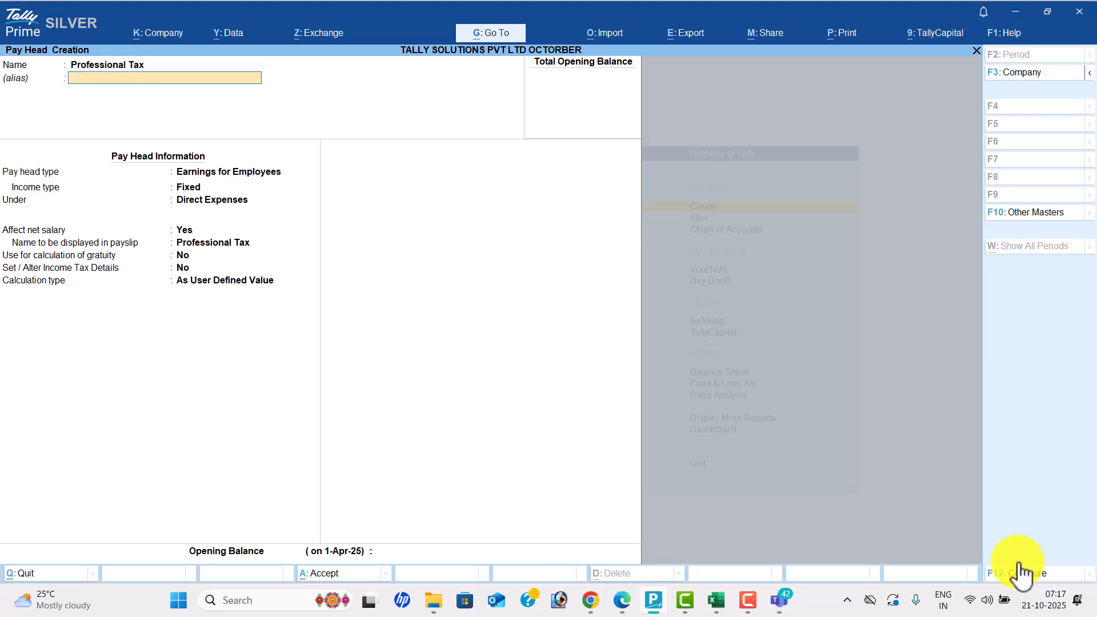
pyautogui.press('Return')
pyautogui.press('Down')
pyautogui.press('Return')
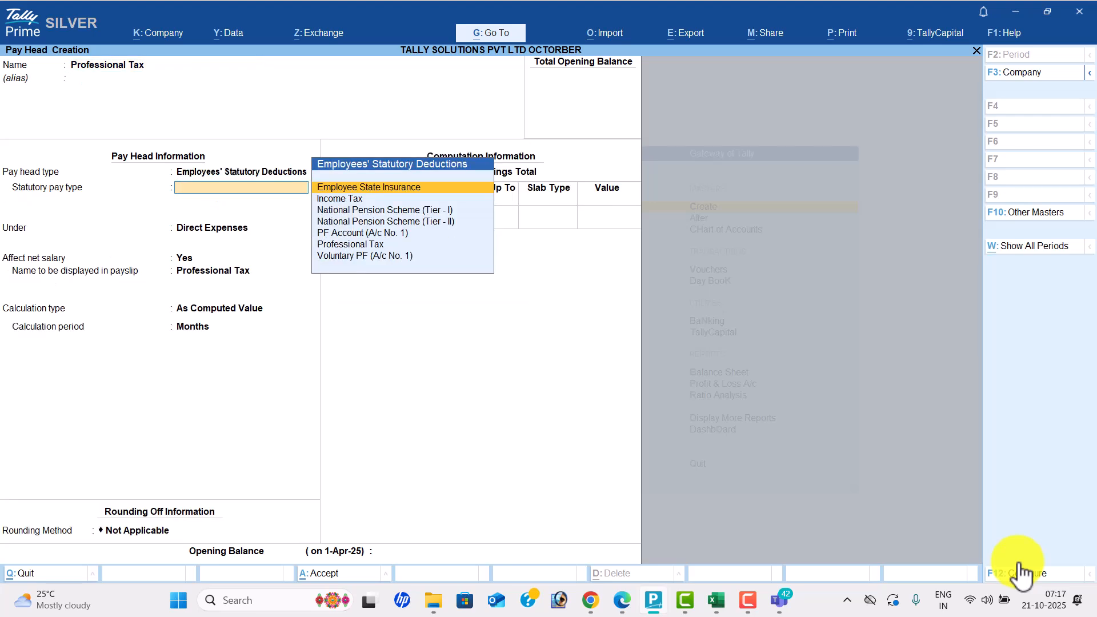
pyautogui.press('Down')
pyautogui.press('Down')
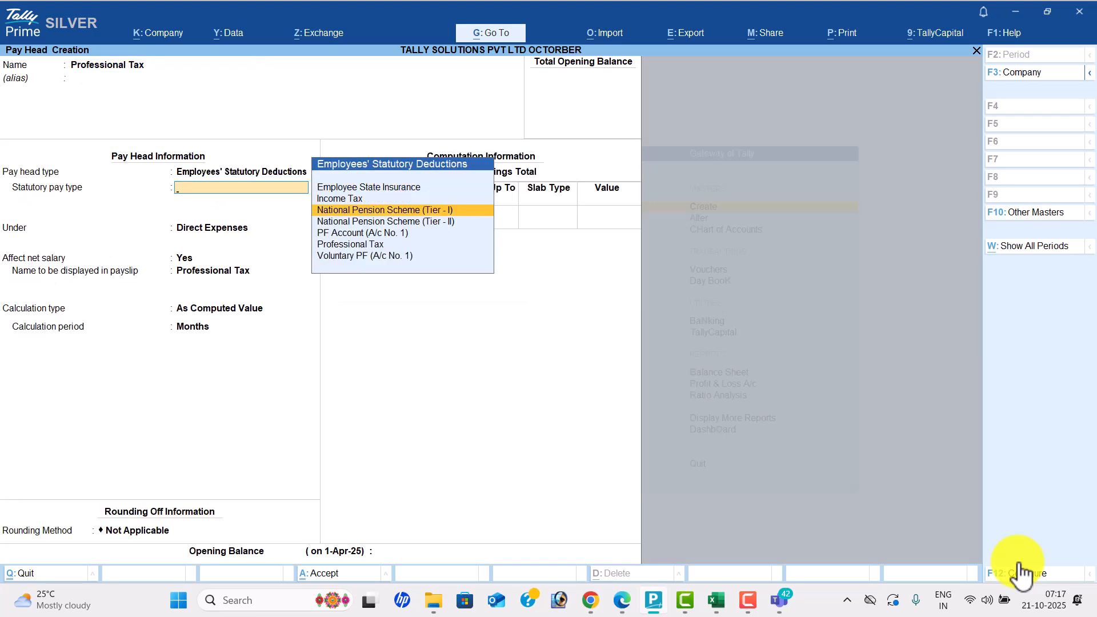
pyautogui.press('Down')
pyautogui.press('Down')
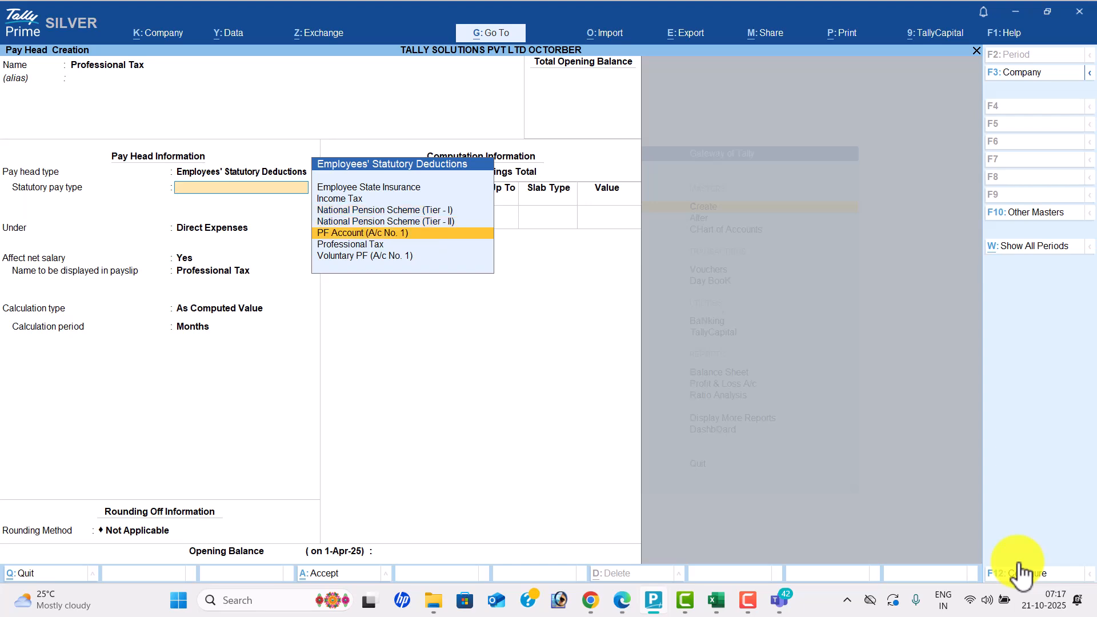
pyautogui.press('Return')
pyautogui.press('Return')
pyautogui.press('Return')
pyautogui.press('Return')
pyautogui.press('Return')
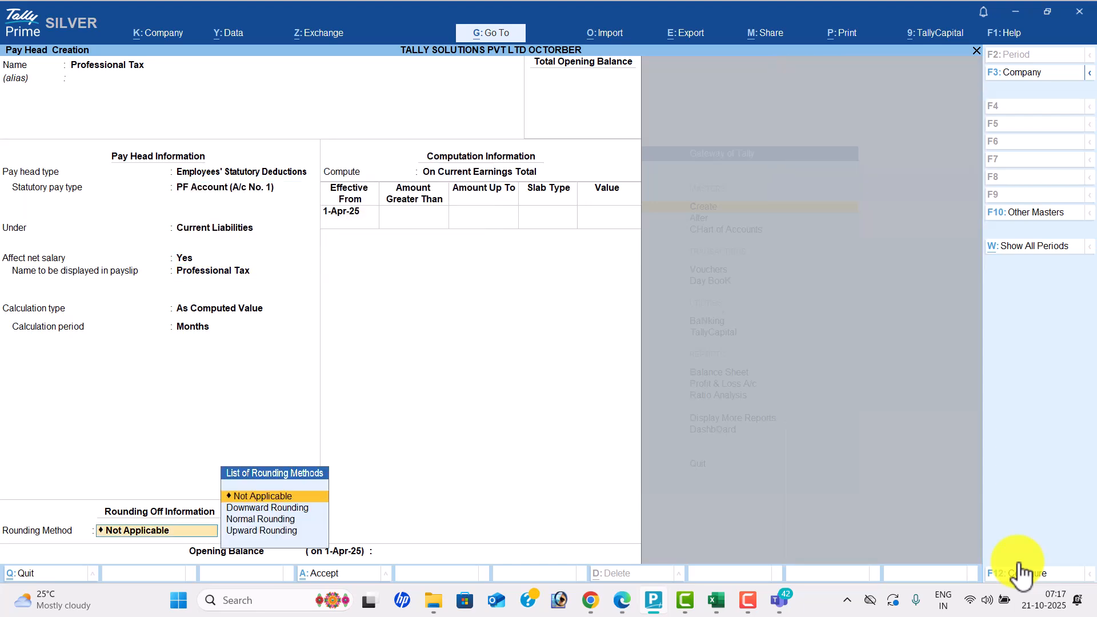
pyautogui.press('Return')
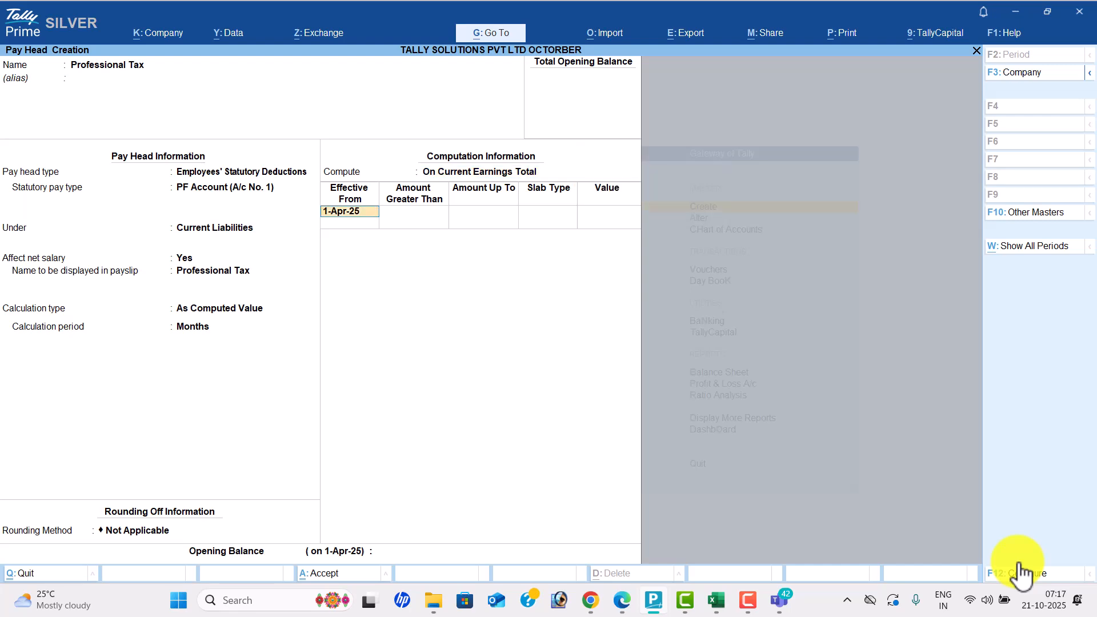
# - Add Professional Tax slabs up to 5,000 at 0 and up to 8,000 at 60
pyautogui.hotkey('alt', 'Tab')
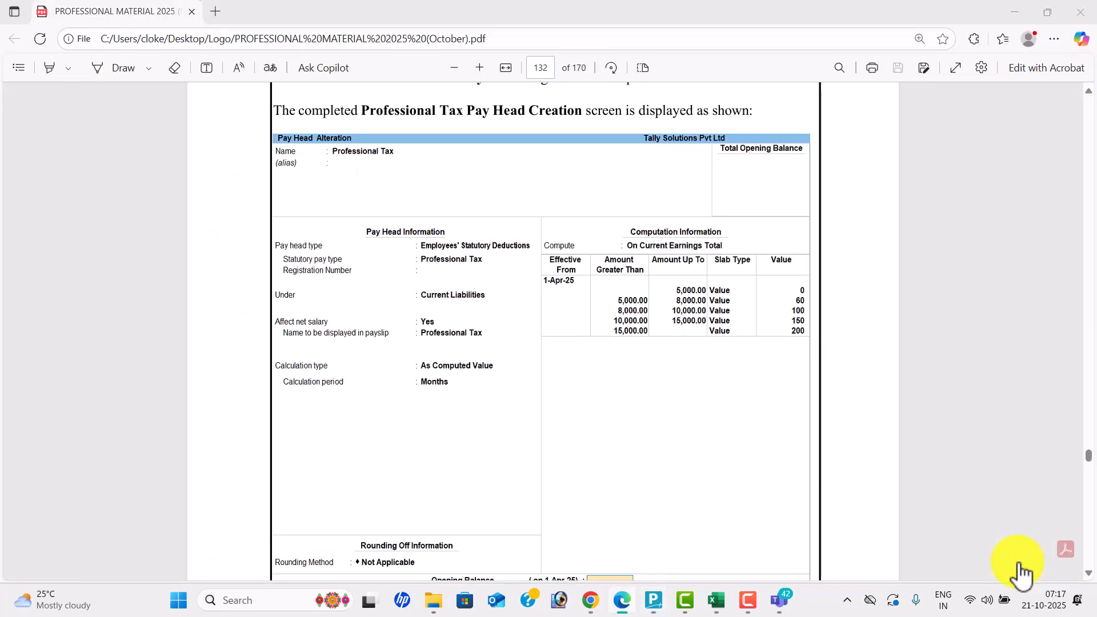
pyautogui.hotkey('alt', 'Tab')
pyautogui.press('Return')
pyautogui.write('5000')
pyautogui.press('Return')
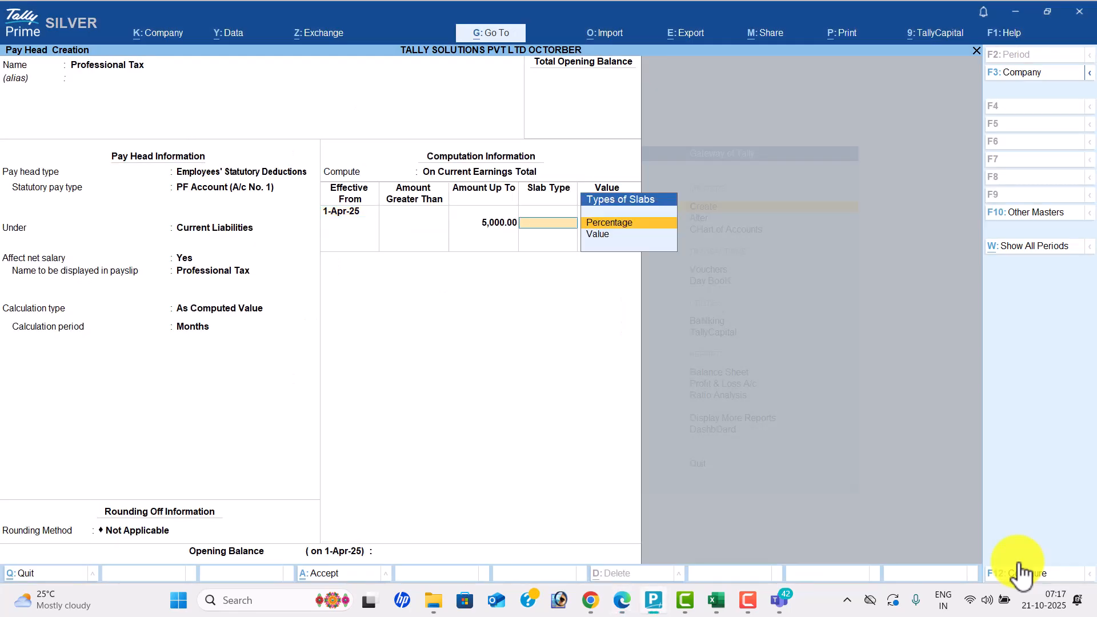
pyautogui.press('Return')
pyautogui.press('Return')
pyautogui.hotkey('alt', 'Tab')
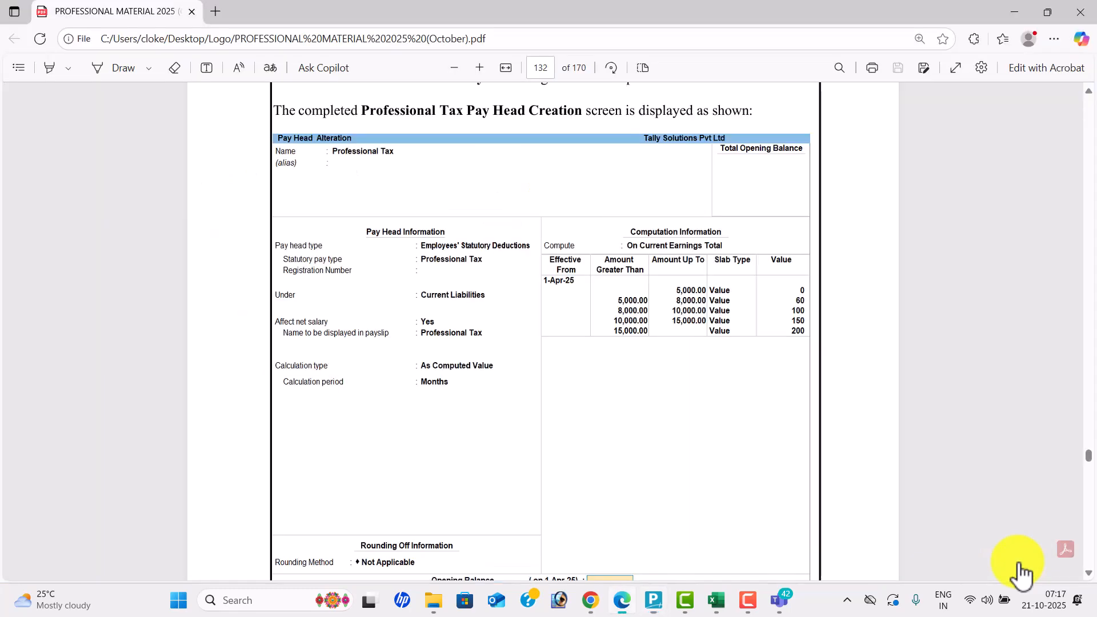
pyautogui.hotkey('alt', 'Tab')
pyautogui.write('8000')
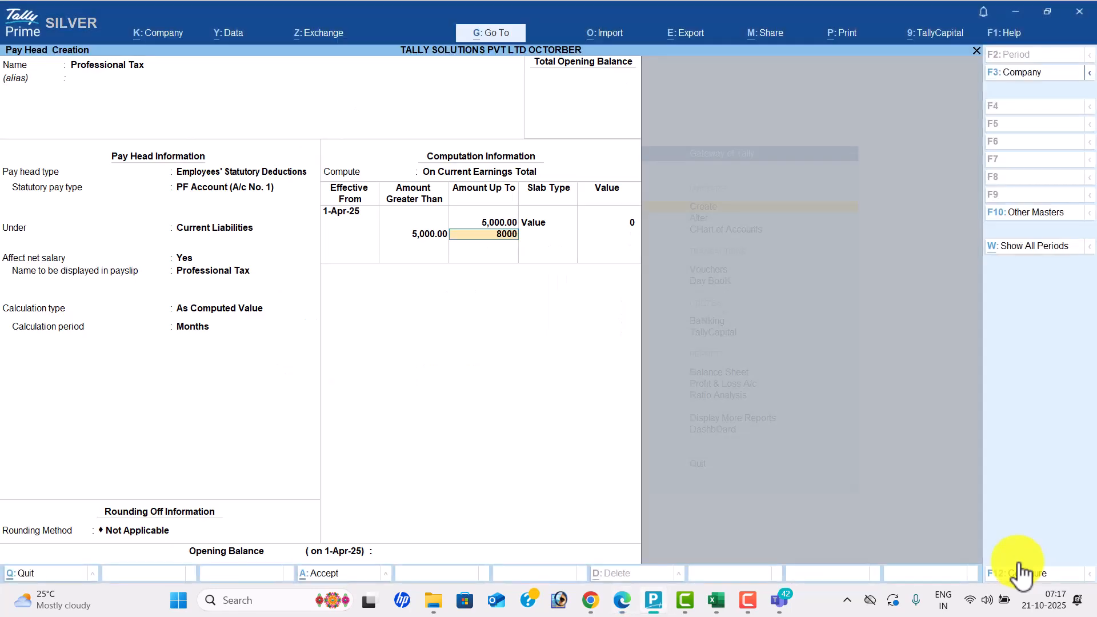
pyautogui.press('Return')
pyautogui.press('Return')
pyautogui.hotkey('alt', 'Tab')
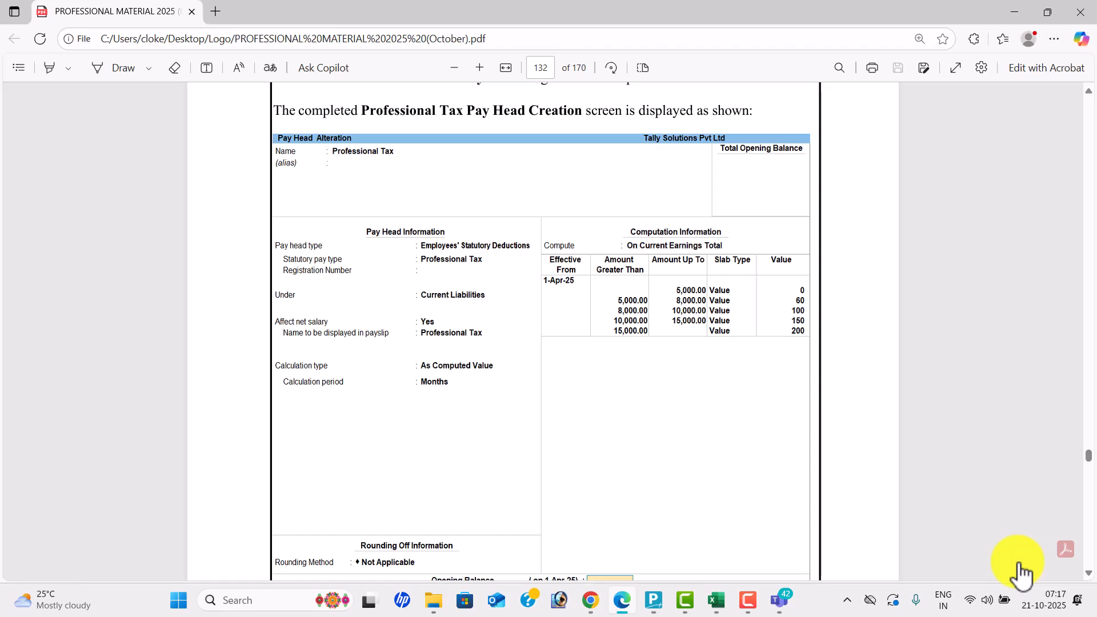
pyautogui.hotkey('alt', 'Tab')
pyautogui.write('60')
pyautogui.press('Return')
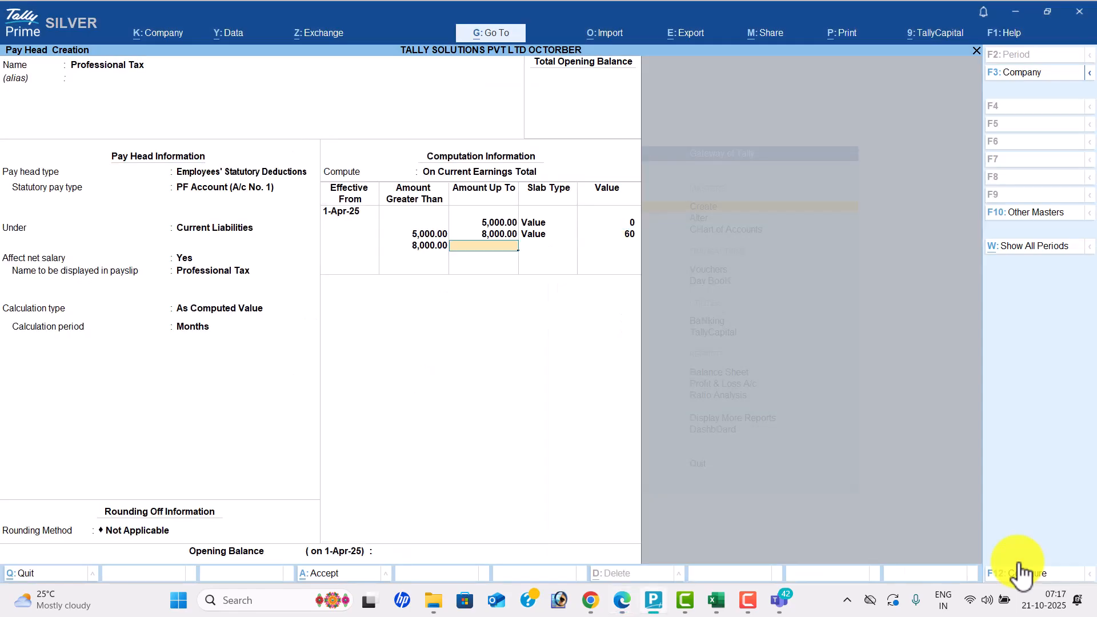
pyautogui.press('Return')
# - Add fixed-value slabs up to 10,000 at 100 and up to 15,000 at 150
pyautogui.press('Escape')
pyautogui.hotkey('alt', 'Tab')
pyautogui.hotkey('alt', 'Tab')
pyautogui.write('10000')
pyautogui.press('Return')
pyautogui.press('Down')
pyautogui.press('Return')
pyautogui.write('1')
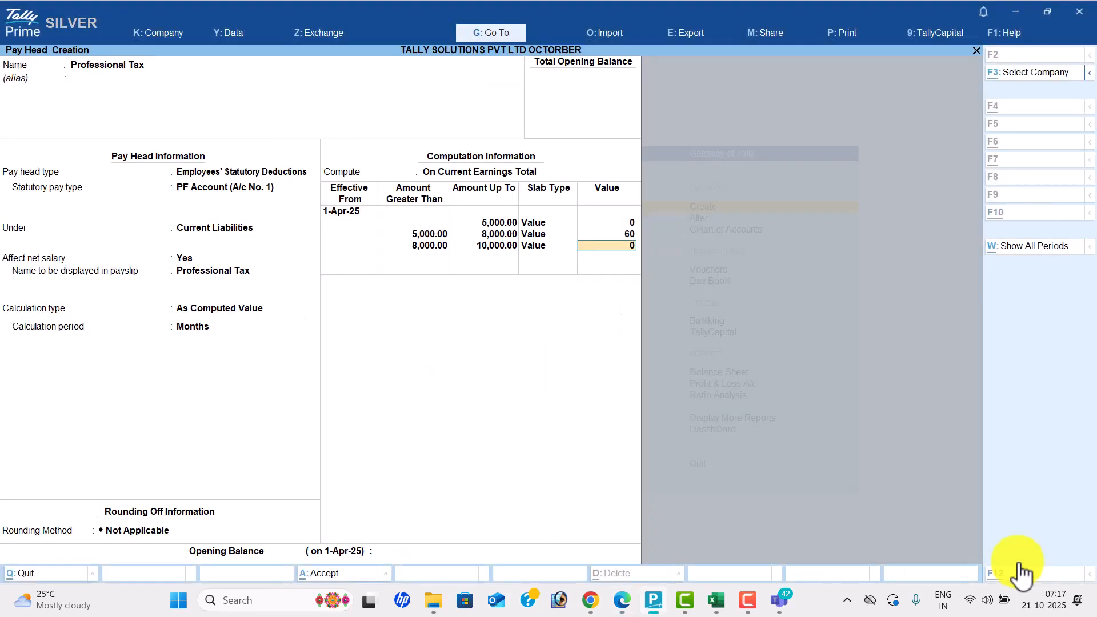
pyautogui.hotkey('alt', 'Tab')
pyautogui.hotkey('alt', 'Tab')
pyautogui.write('00')
pyautogui.press('Return')
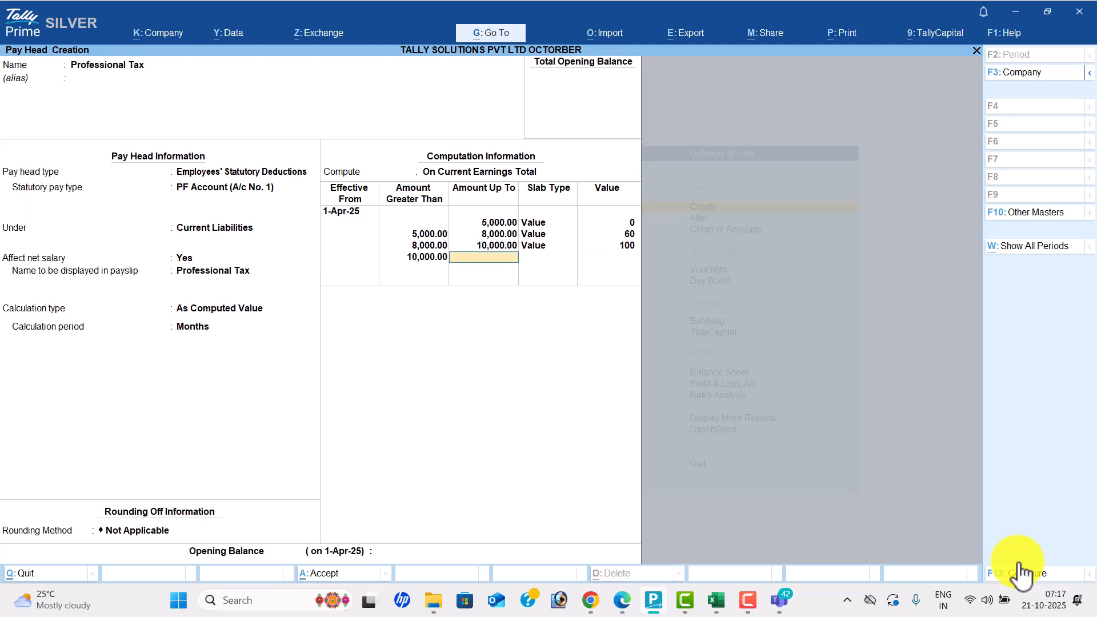
pyautogui.hotkey('alt', 'Tab')
pyautogui.hotkey('alt', 'Tab')
pyautogui.write('15000')
pyautogui.press('Return')
pyautogui.press('Down')
pyautogui.press('Return')
pyautogui.hotkey('alt', 'Tab')
pyautogui.hotkey('alt', 'Tab')
pyautogui.write('150')
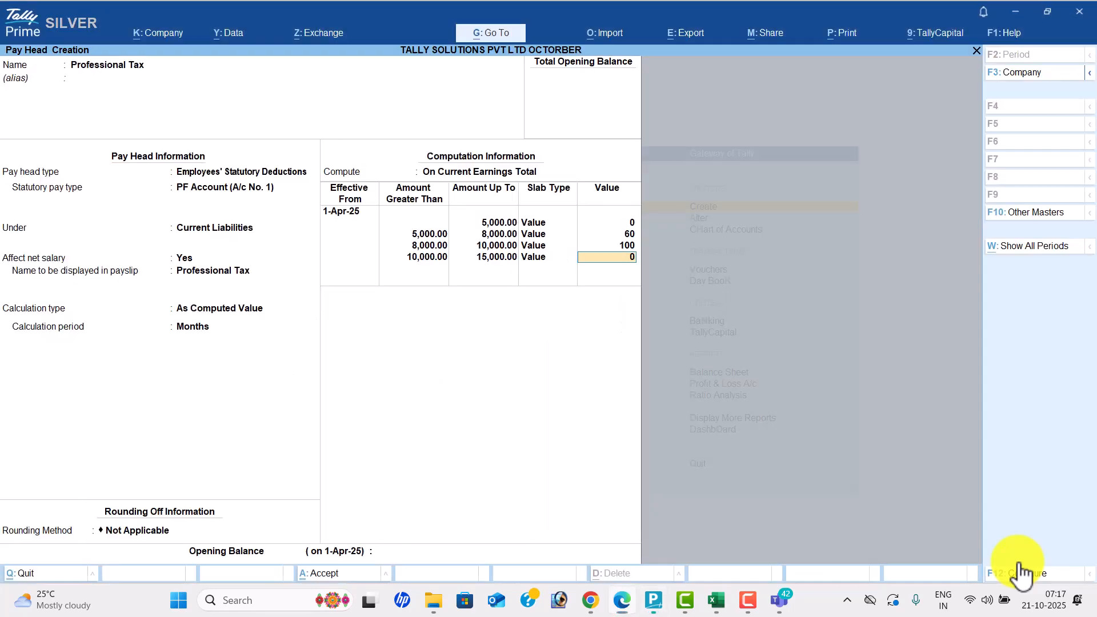
pyautogui.press('Return')
# - Make the top slab above 15,000 a fixed Value of 200 and save the pay head
pyautogui.hotkey('alt', 'Tab')
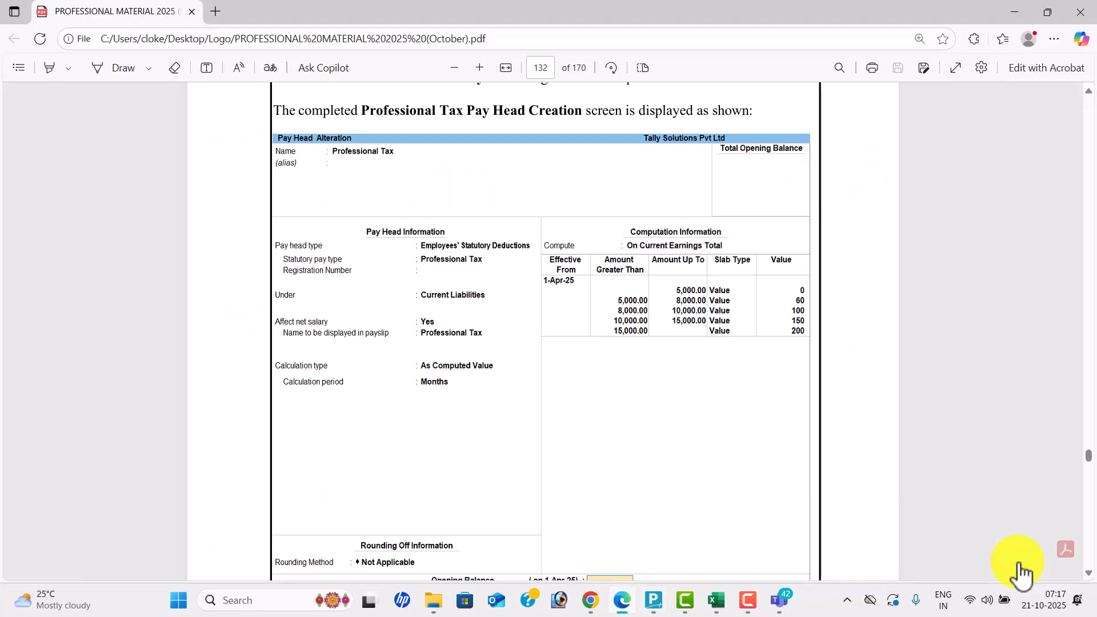
pyautogui.hotkey('alt', 'Tab')
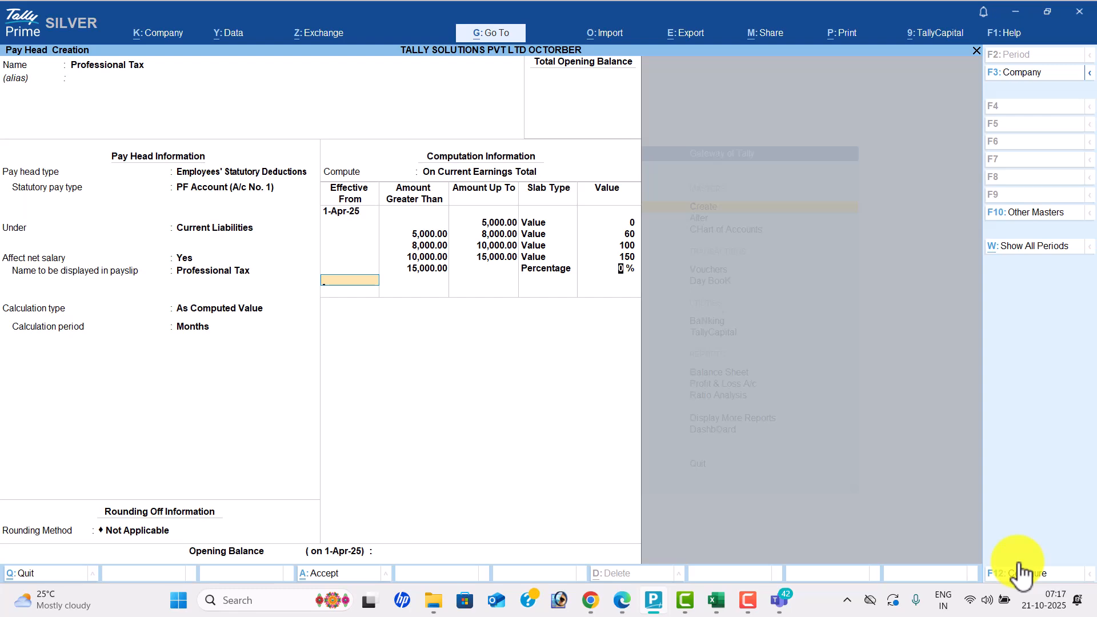
pyautogui.press('BackSpace')
pyautogui.press('BackSpace')
pyautogui.press('Down')
pyautogui.press('Return')
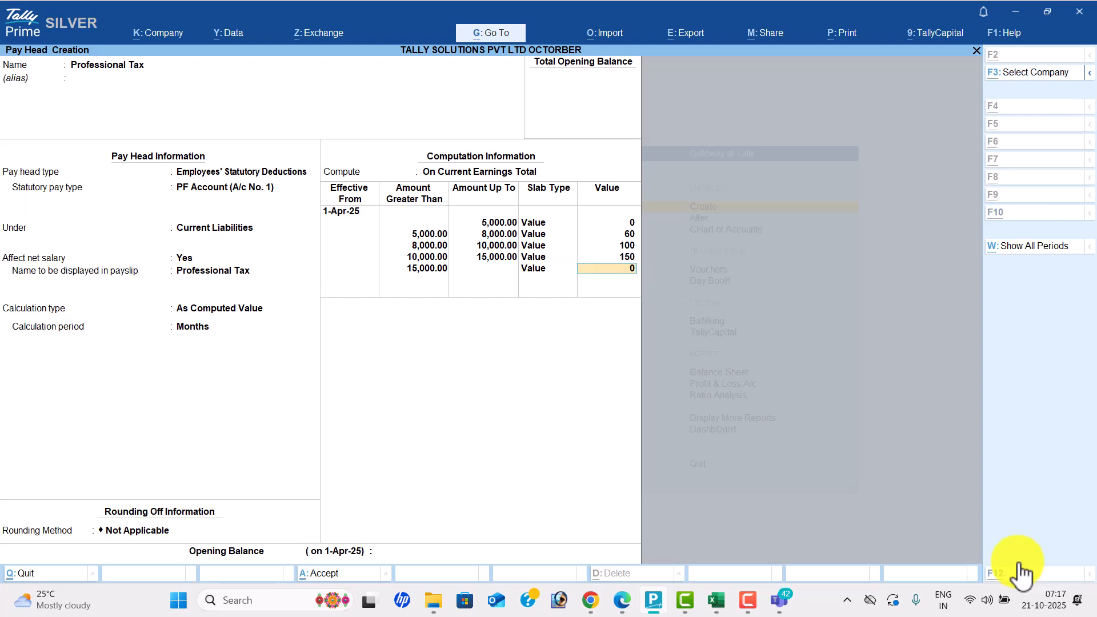
pyautogui.hotkey('alt', 'Tab')
pyautogui.hotkey('alt', 'Tab')
pyautogui.write('200')
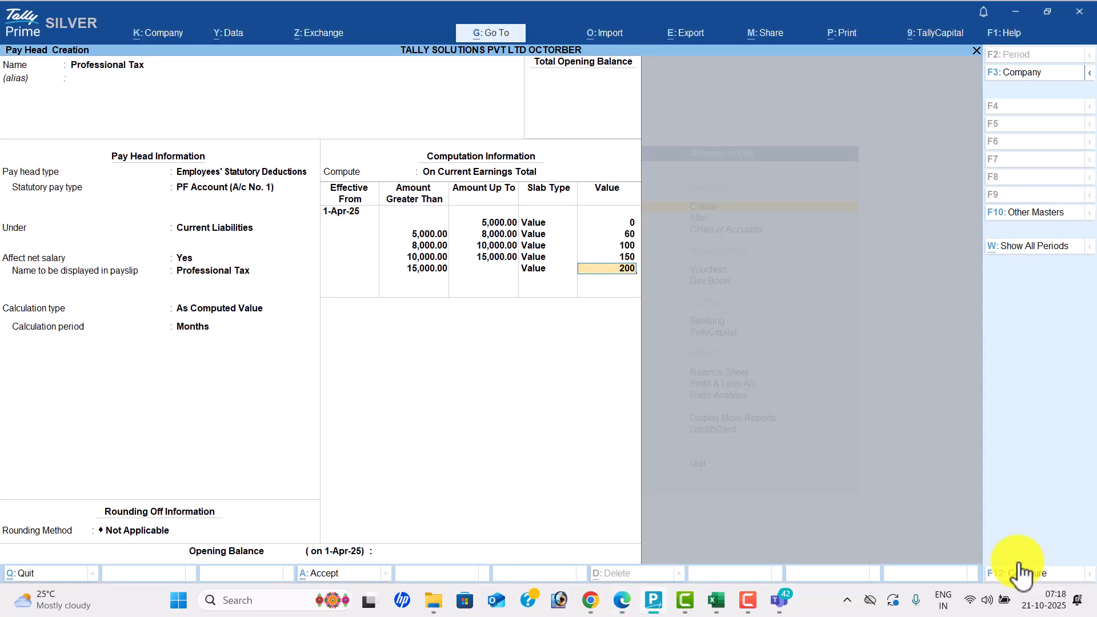
pyautogui.press('Return')
pyautogui.press('Return')
pyautogui.press('Return')
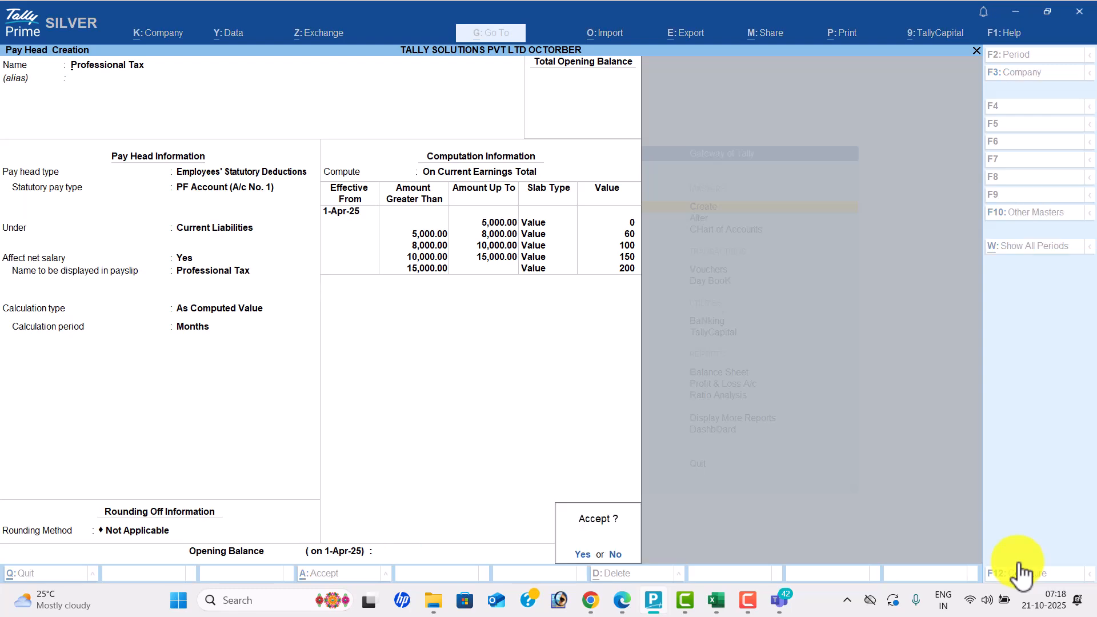
pyautogui.press('Return')
# - Name the pay head Gratuity with type Gratuity, 26 days per month, first slab to 60 months
pyautogui.hotkey('alt', 'Tab')
pyautogui.scroll(-1, 1020, 572)
pyautogui.scroll(-10, 1019, 573)
pyautogui.scroll(-3, 1020, 573)
pyautogui.hotkey('alt', 'Tab')
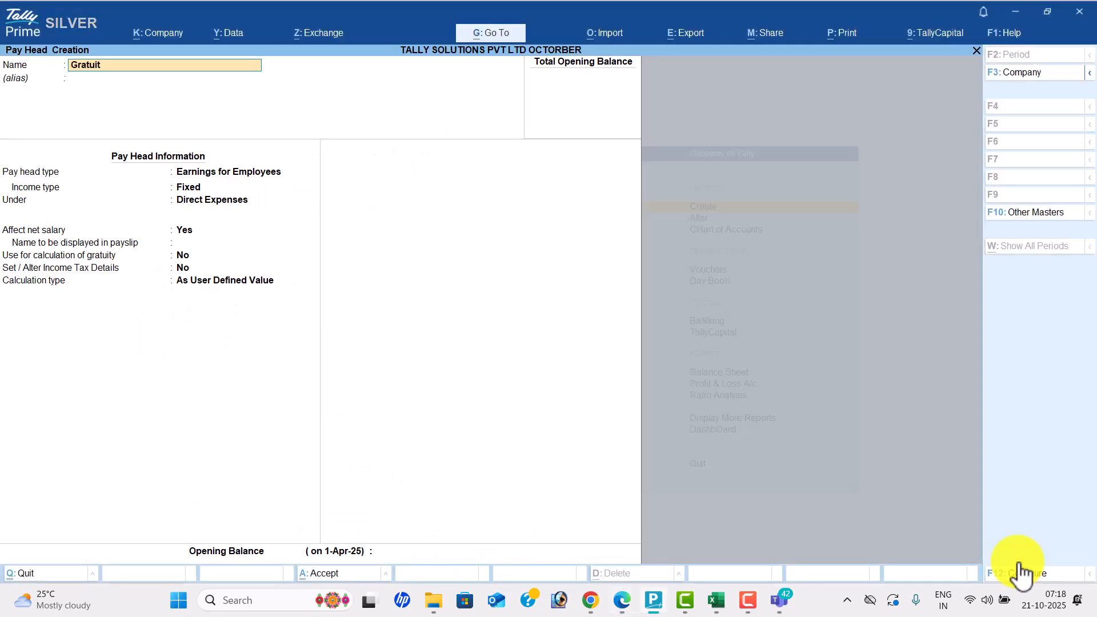
pyautogui.press('Return')
pyautogui.press('Return')
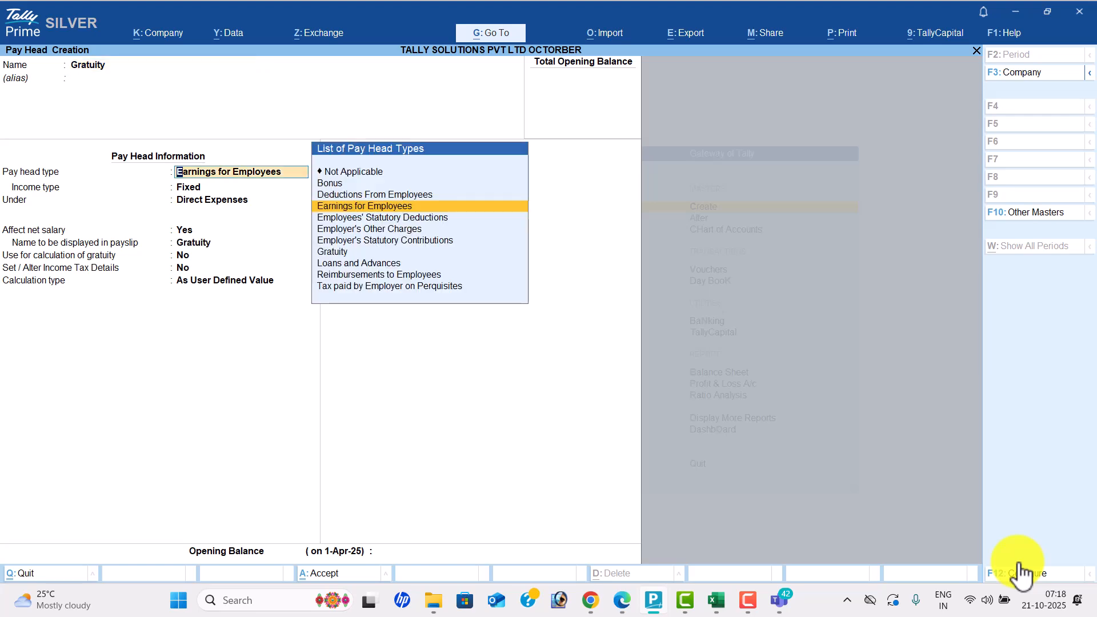
pyautogui.press('Down')
pyautogui.press('Down')
pyautogui.press('Down')
pyautogui.press('Down')
pyautogui.press('Return')
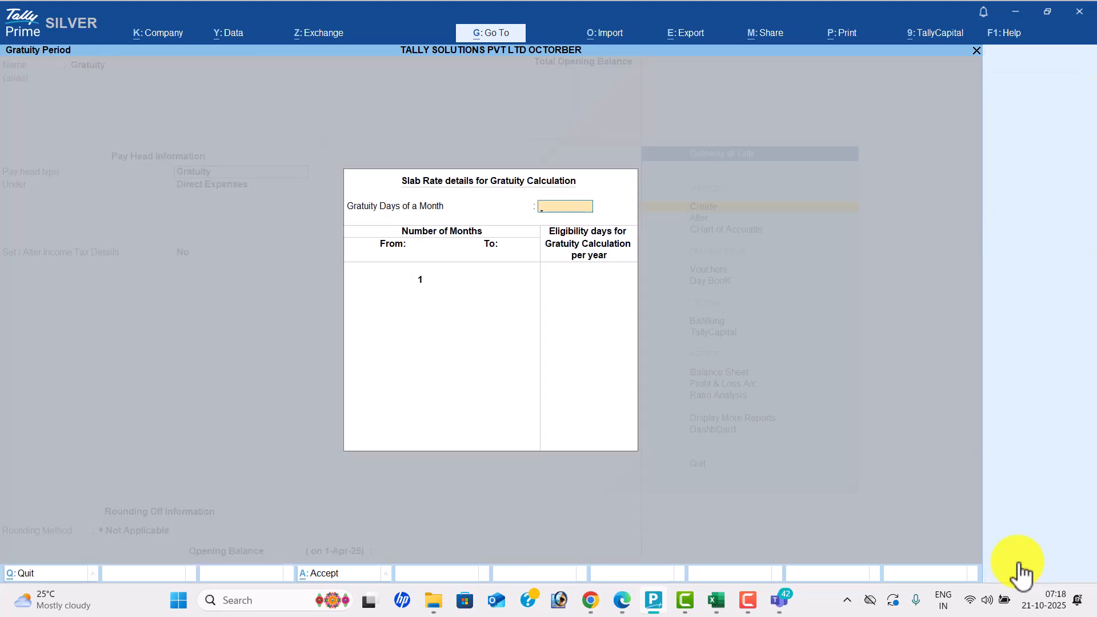
pyautogui.press('Return')
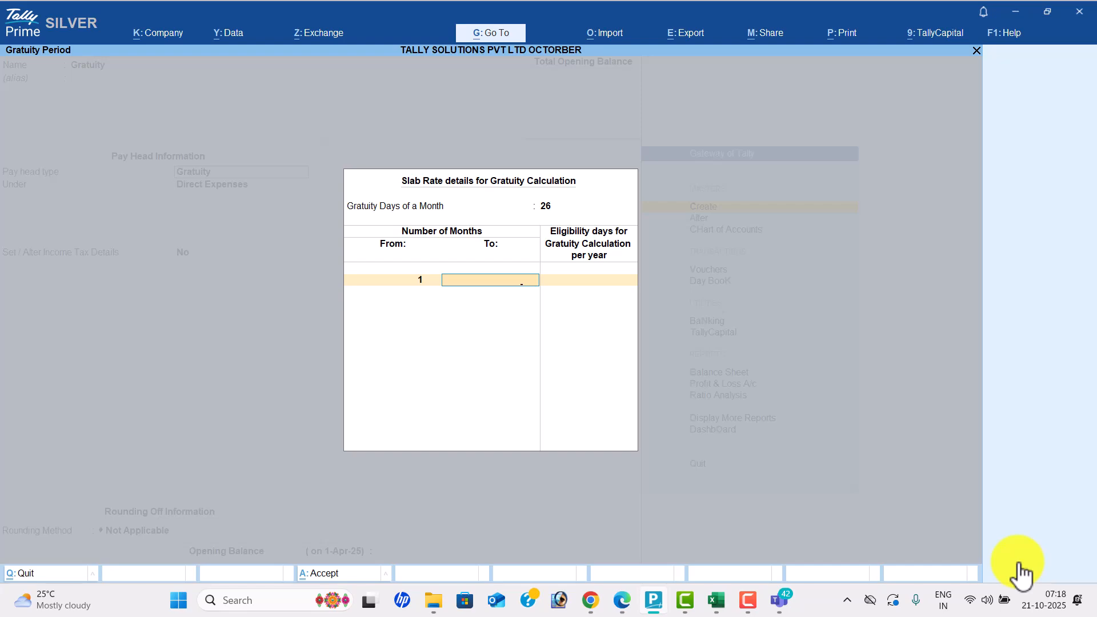
pyautogui.press('Return')
# - Add a gratuity slab up to 120 months with 15 days and start the 121-month slab
pyautogui.hotkey('alt', 'Tab')
pyautogui.scroll(-15, 1019, 573)
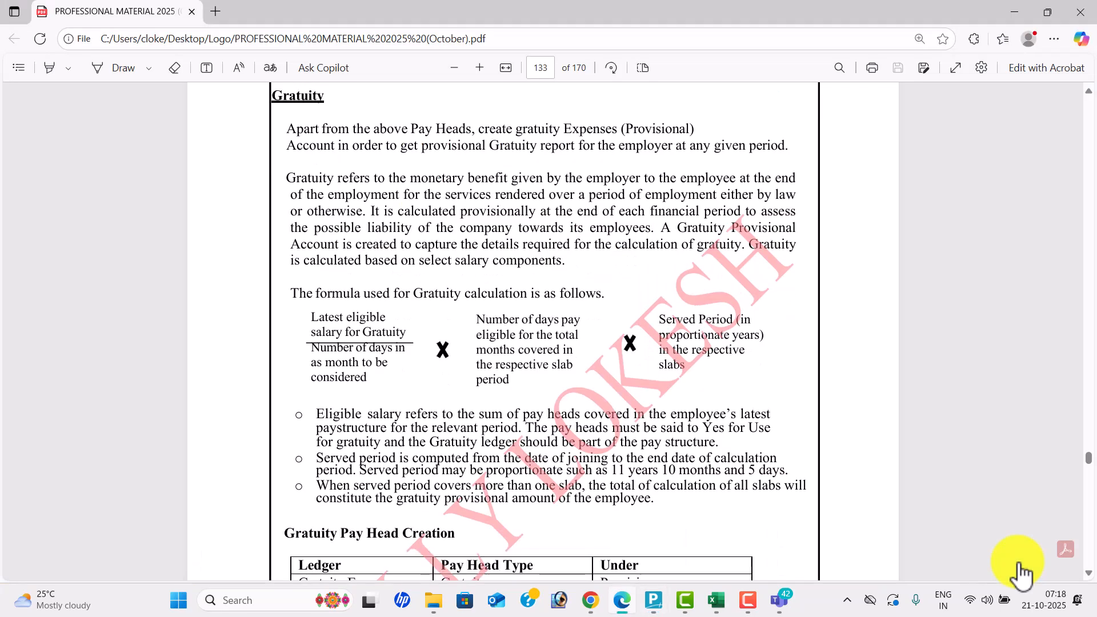
pyautogui.scroll(-3, 1019, 573)
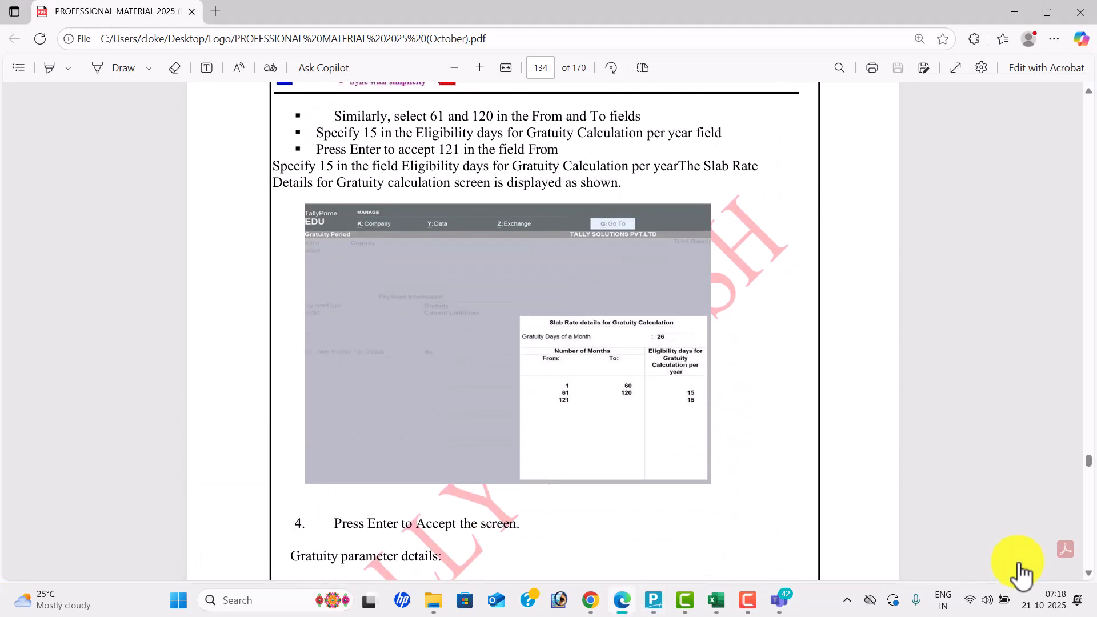
pyautogui.hotkey('alt', 'Tab')
pyautogui.write('15')
pyautogui.press('Return')
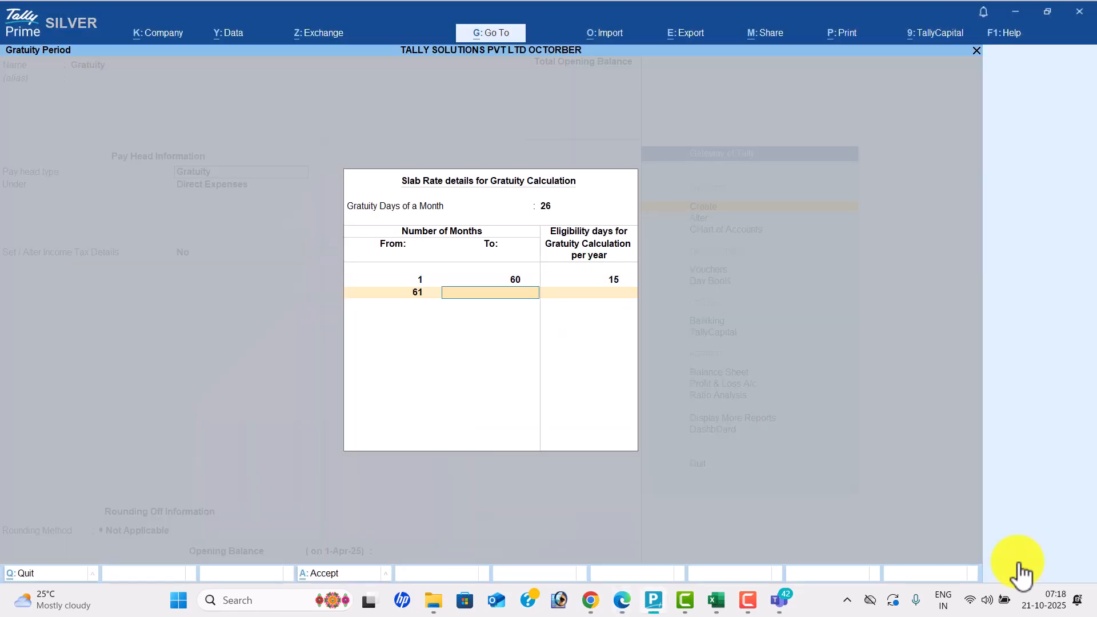
pyautogui.write('120')
pyautogui.press('Return')
pyautogui.write('15')
pyautogui.hotkey('alt', 'Tab')
pyautogui.hotkey('alt', 'Tab')
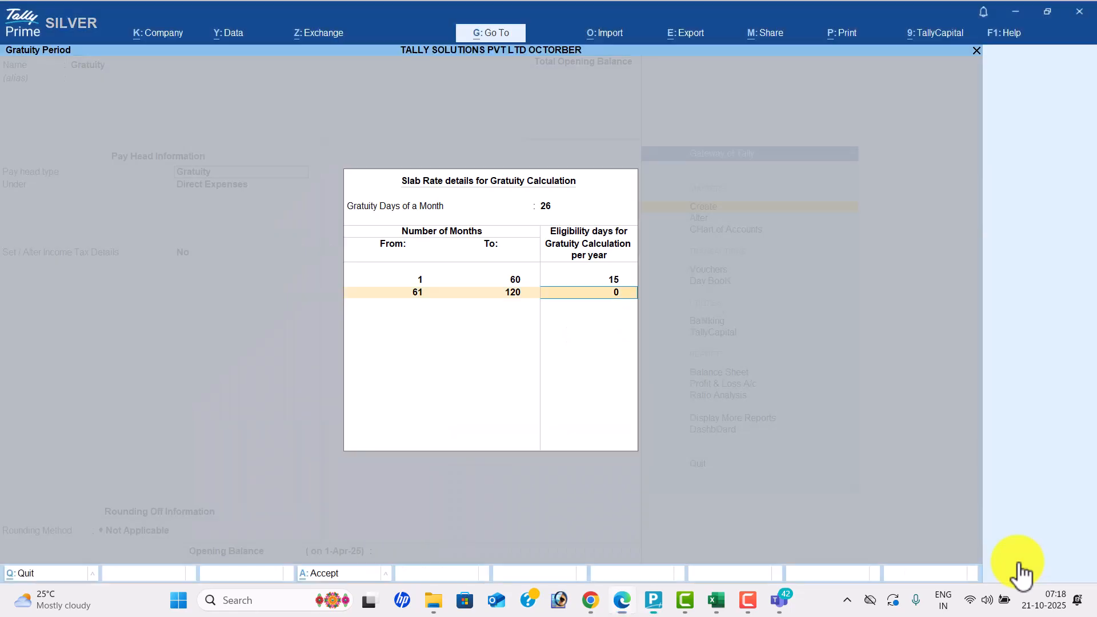
pyautogui.press('Return')
pyautogui.press('Return')
pyautogui.hotkey('alt', 'Tab')
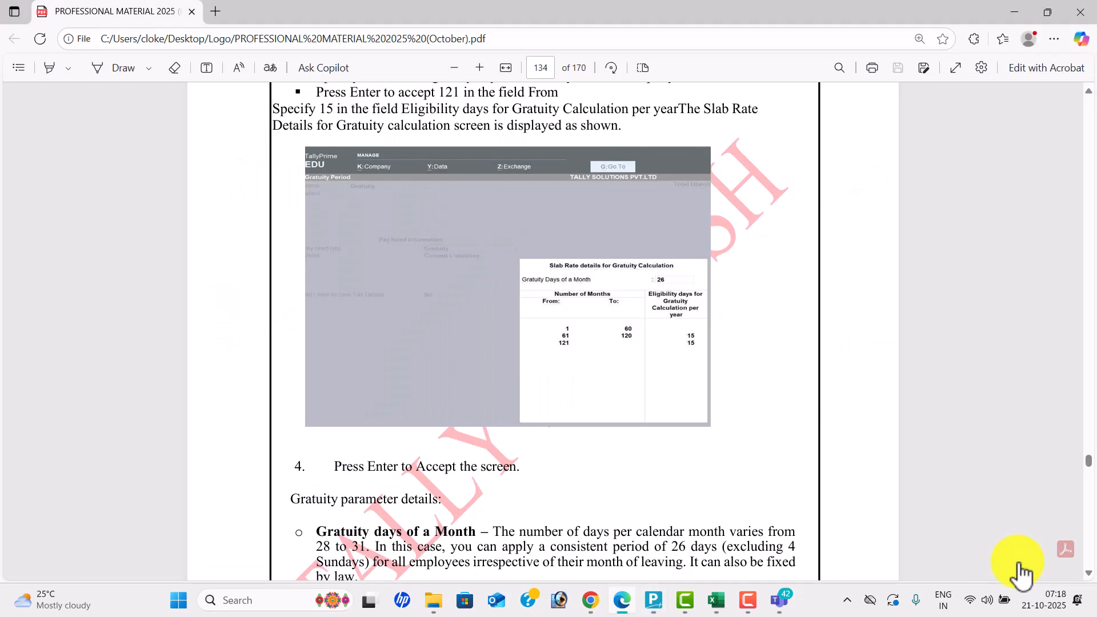
pyautogui.hotkey('alt', 'Tab')
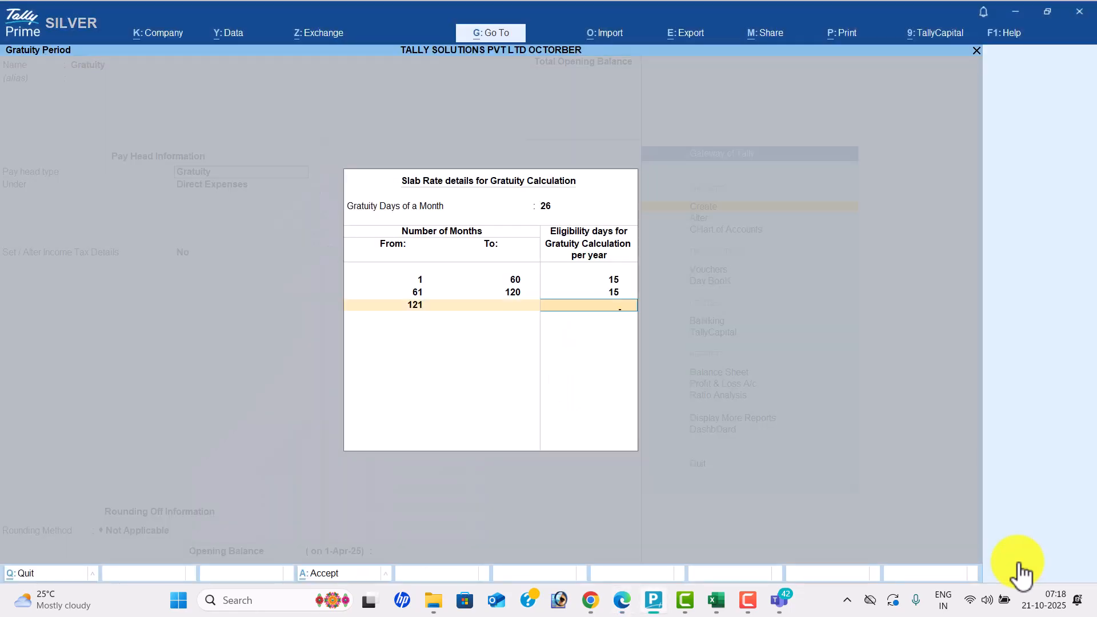
pyautogui.hotkey('alt', 'Tab')
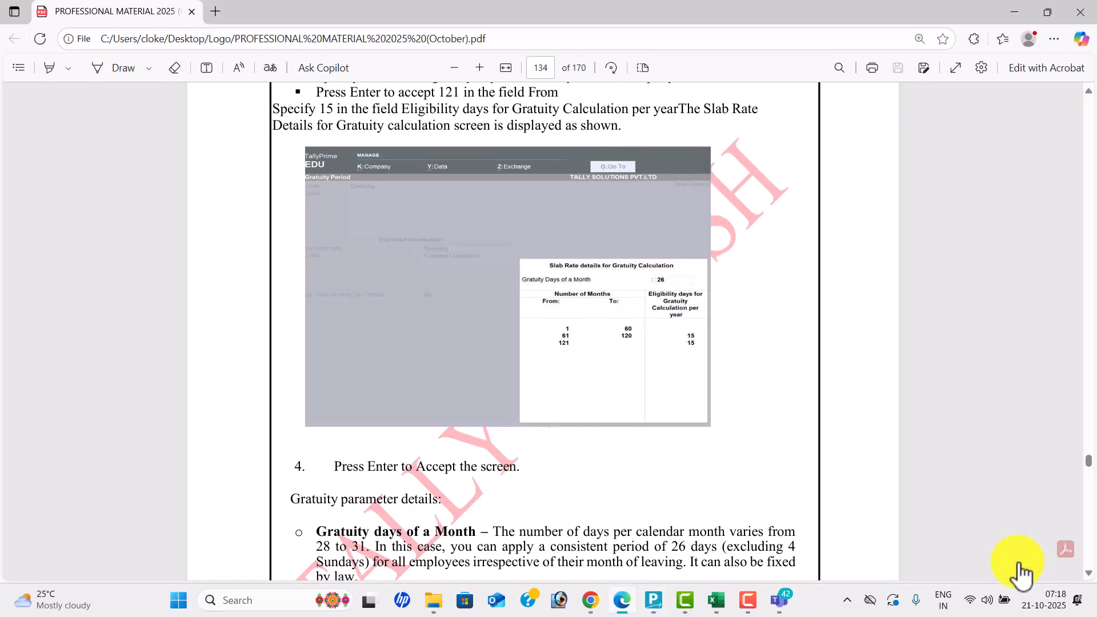
pyautogui.hotkey('alt', 'Tab')
# - Give the first slab 0 days and the last slab 15, filed under Current Liabilities
pyautogui.press('Up')
pyautogui.press('Up')
pyautogui.write('0')
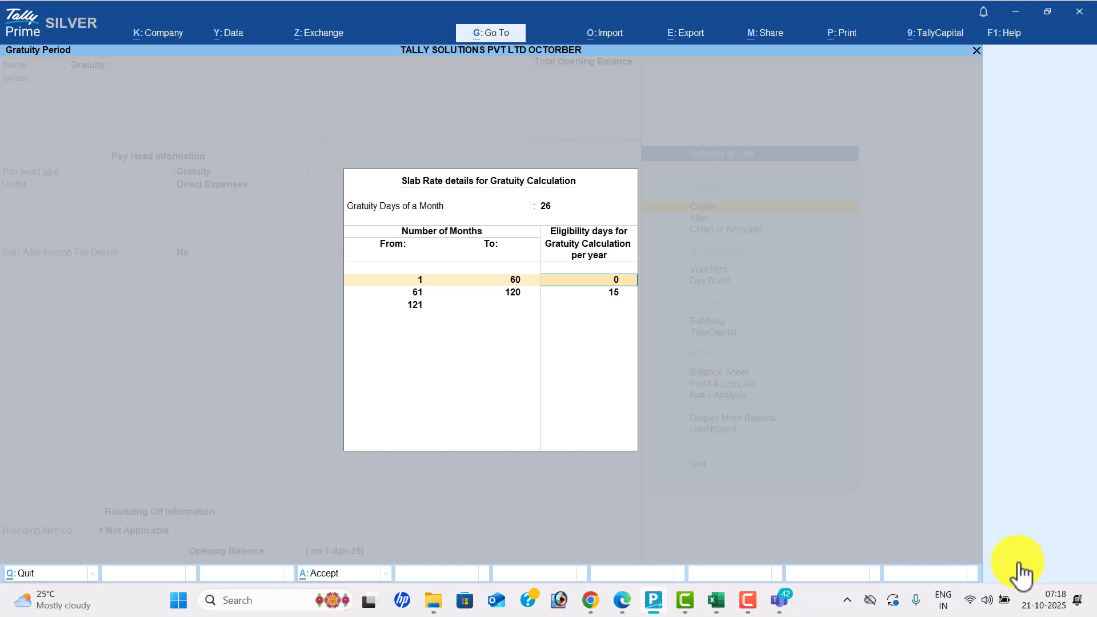
pyautogui.press('Return')
pyautogui.press('Return')
pyautogui.press('Return')
pyautogui.press('Return')
pyautogui.write('15')
pyautogui.press('Return')
pyautogui.press('Return')
pyautogui.press('Return')
pyautogui.press('Return')
pyautogui.press('Return')
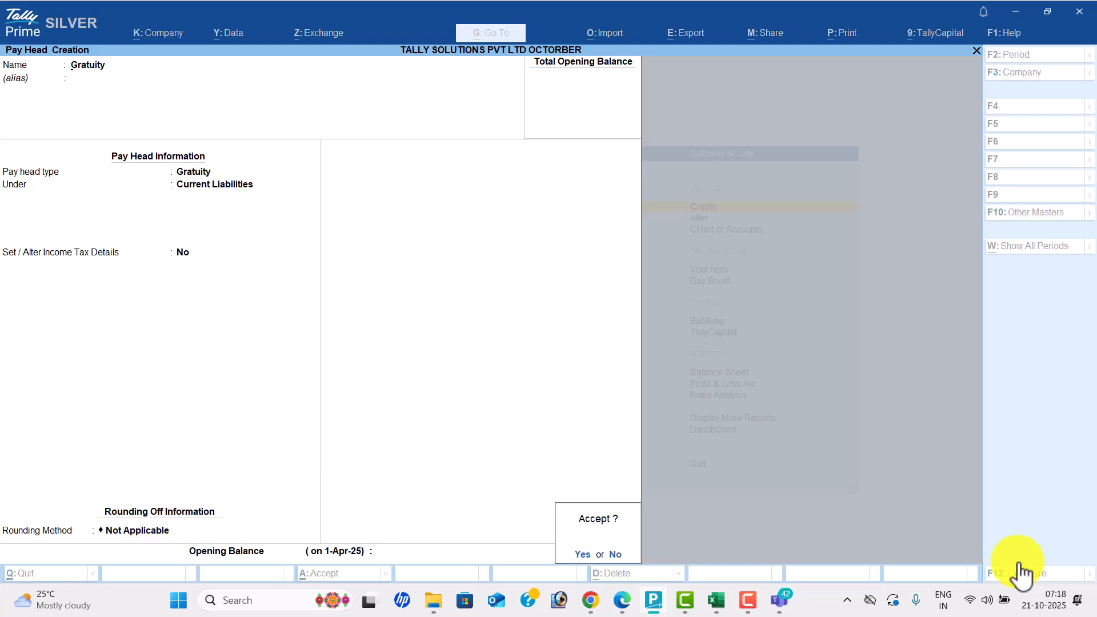
pyautogui.press('Return')
# - Discard the empty pay head form and open the Sales group's salary details for alteration
pyautogui.hotkey('alt', 'Tab')
pyautogui.scroll(-4, 1020, 574)
pyautogui.scroll(-10, 1021, 574)
pyautogui.scroll(-10, 1021, 574)
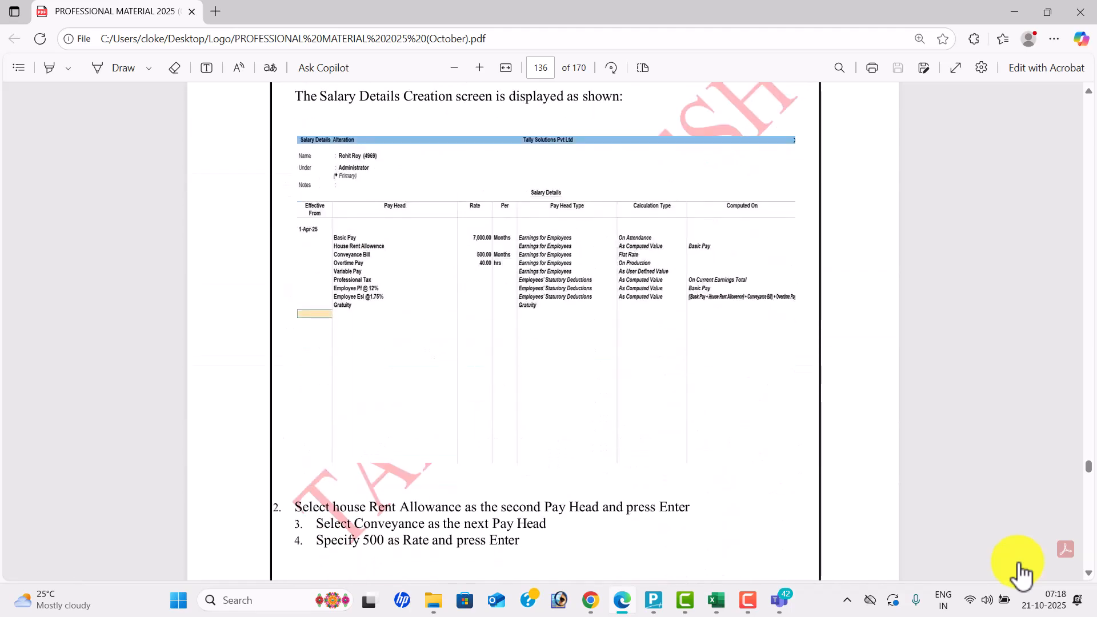
pyautogui.hotkey('alt', 'Tab')
pyautogui.press('Escape')
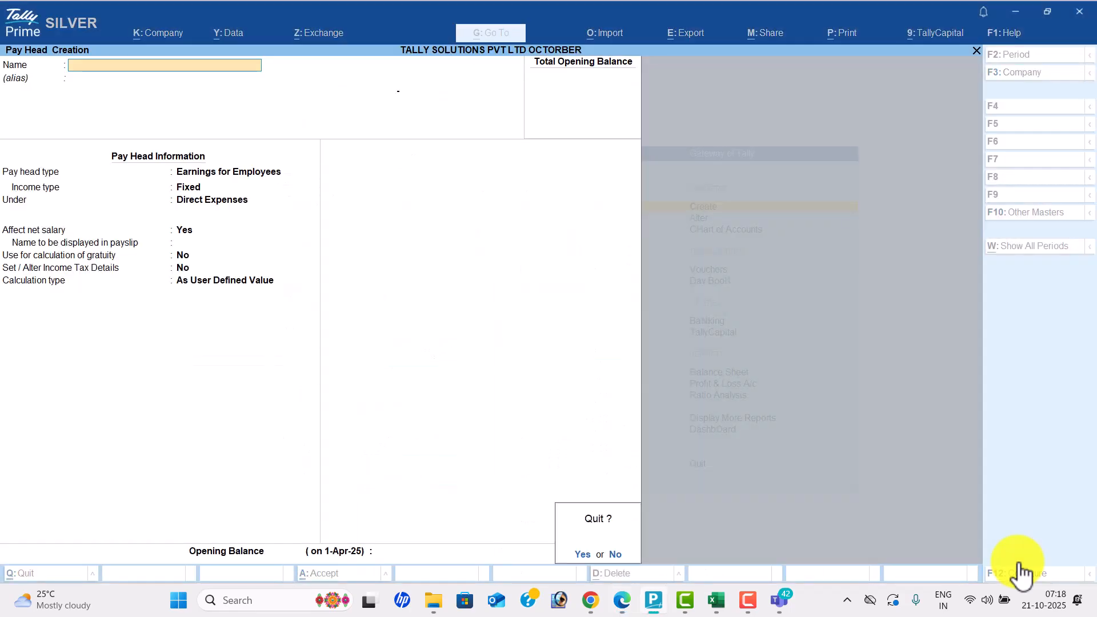
pyautogui.press('Return')
pyautogui.press('Escape')
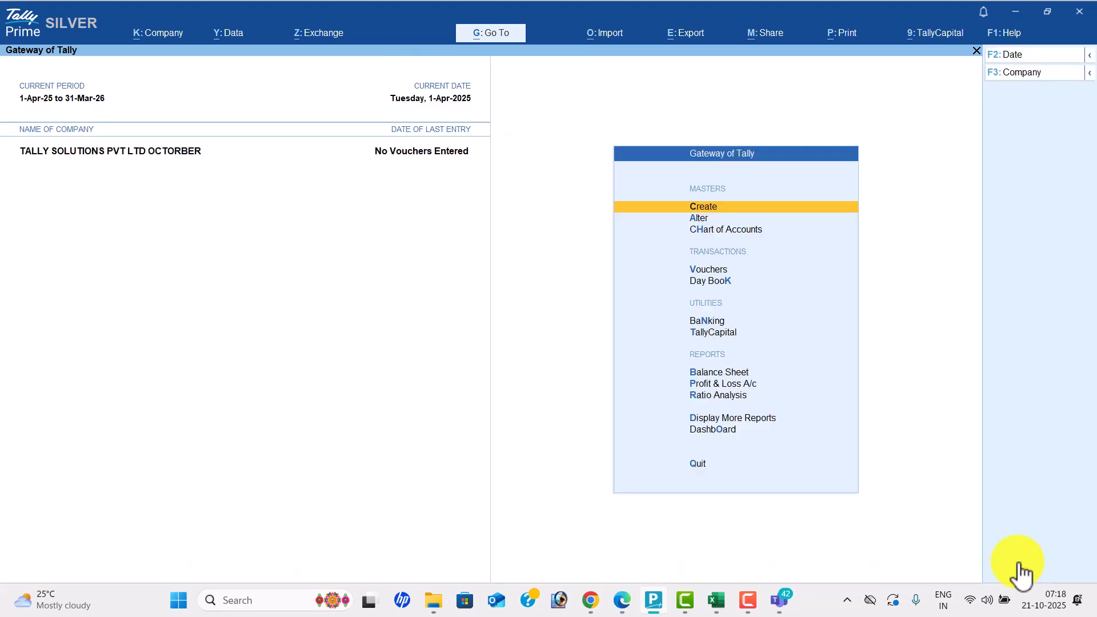
pyautogui.press('Down')
pyautogui.press('Return')
pyautogui.press('Down')
pyautogui.press('Down')
pyautogui.press('Down')
pyautogui.press('Down')
pyautogui.press('Down')
pyautogui.press('Down')
pyautogui.press('Down')
pyautogui.press('Down')
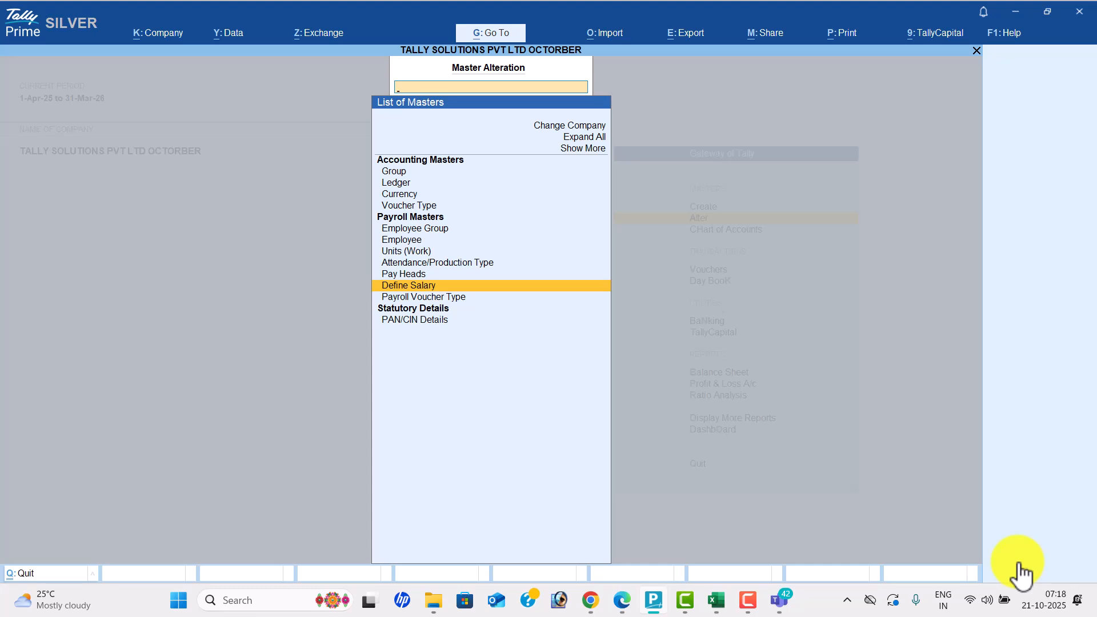
pyautogui.press('Return')
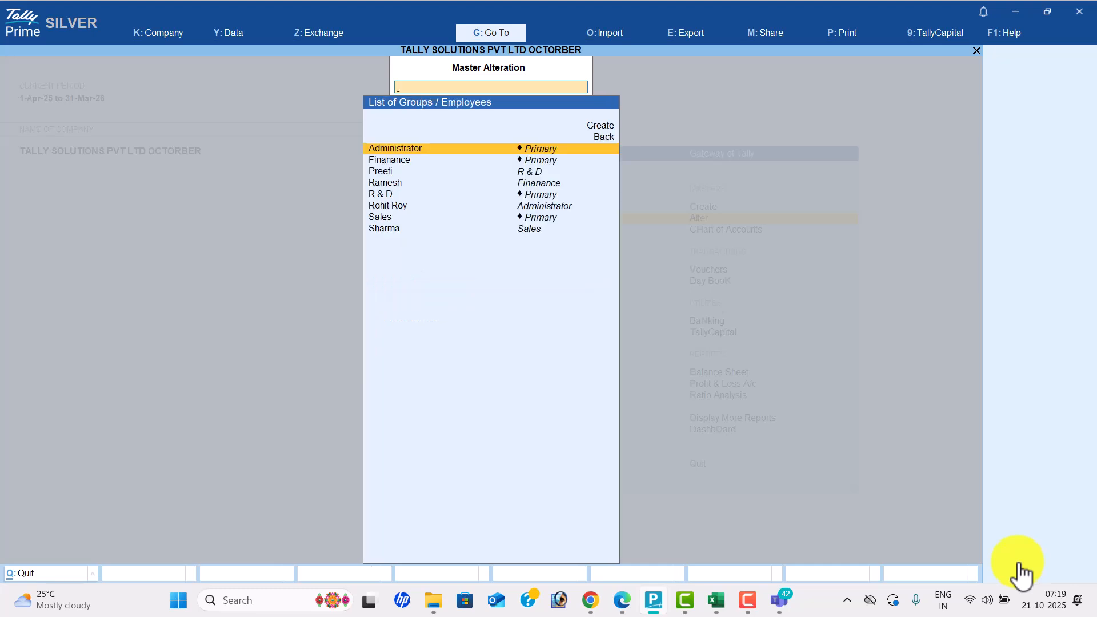
pyautogui.press('Down')
pyautogui.press('Down')
pyautogui.press('Down')
pyautogui.press('Down')
pyautogui.press('Down')
pyautogui.press('Down')
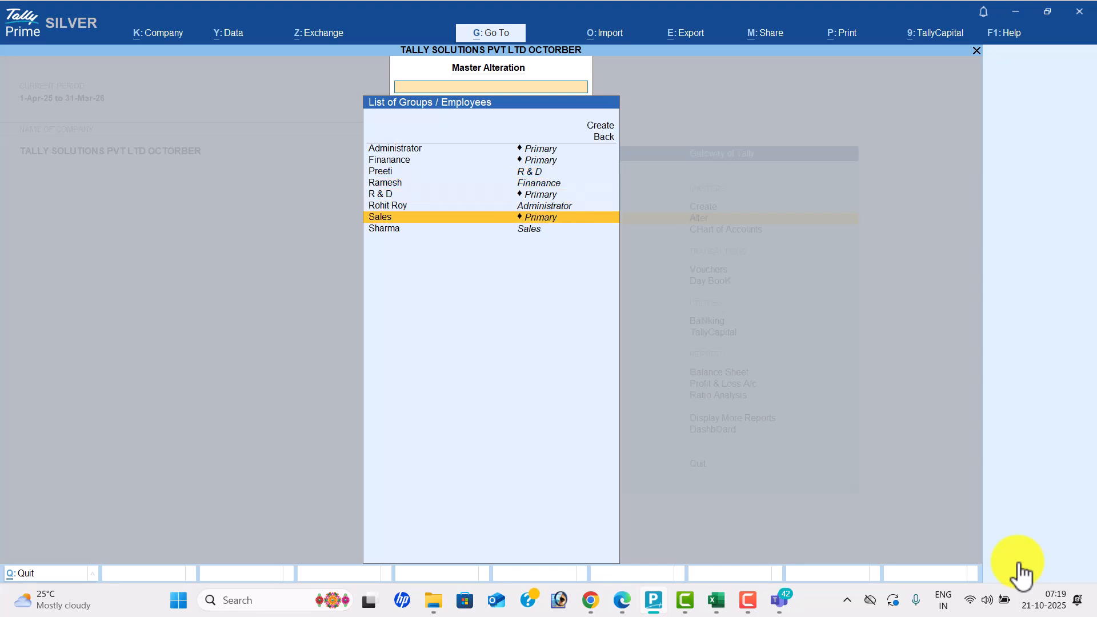
pyautogui.press('Return')
# - From 1-Apr-25, add Basic Pay, House Rent Allowence, Conveyance Bill and Overtime Pay
pyautogui.write('1-4')
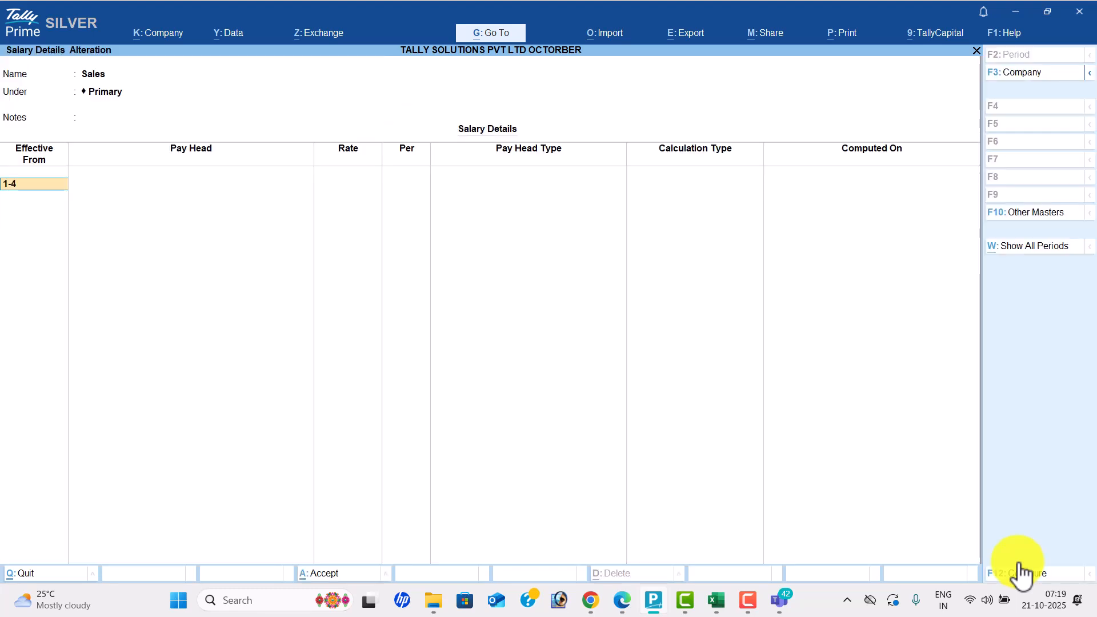
pyautogui.press('Return')
pyautogui.press('Down')
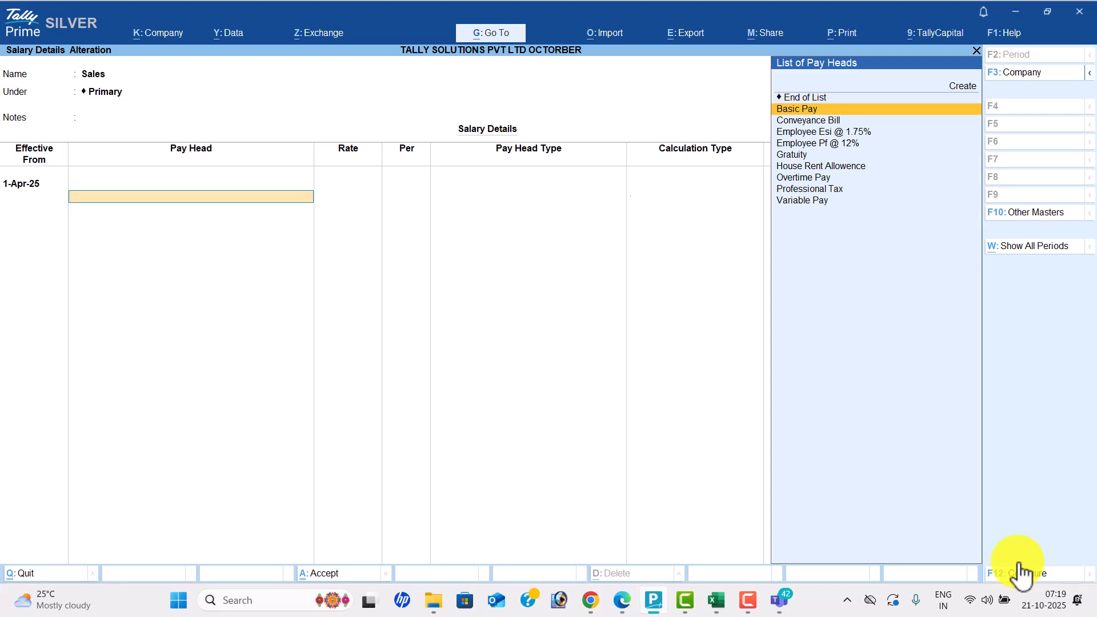
pyautogui.press('Return')
pyautogui.press('Down')
pyautogui.press('Down')
pyautogui.press('Down')
pyautogui.press('Down')
pyautogui.press('Down')
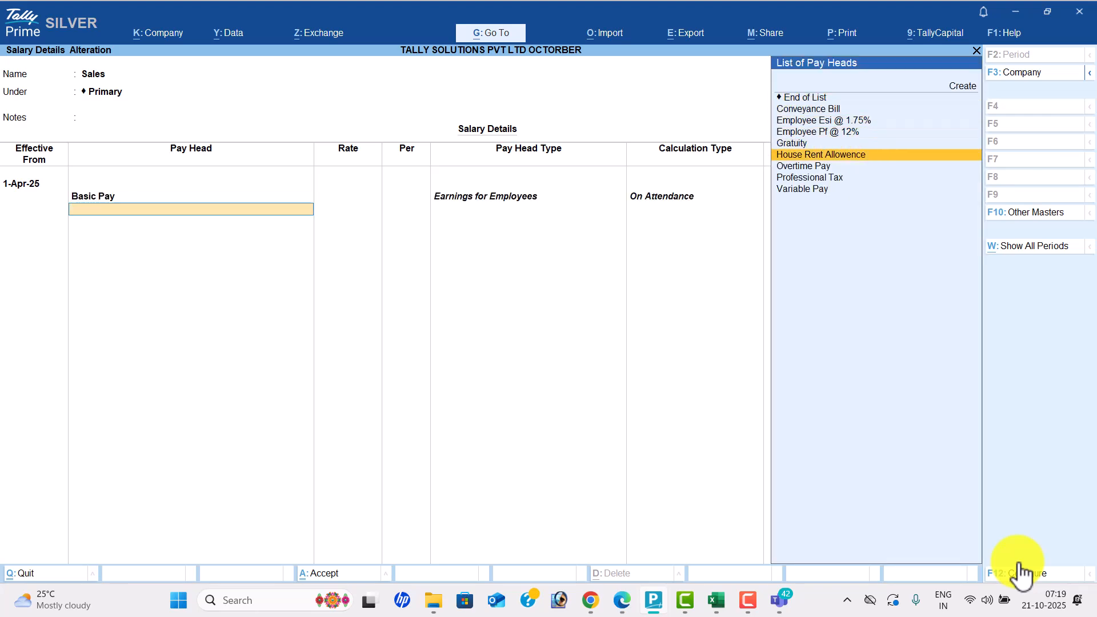
pyautogui.press('Return')
pyautogui.press('Down')
pyautogui.press('Return')
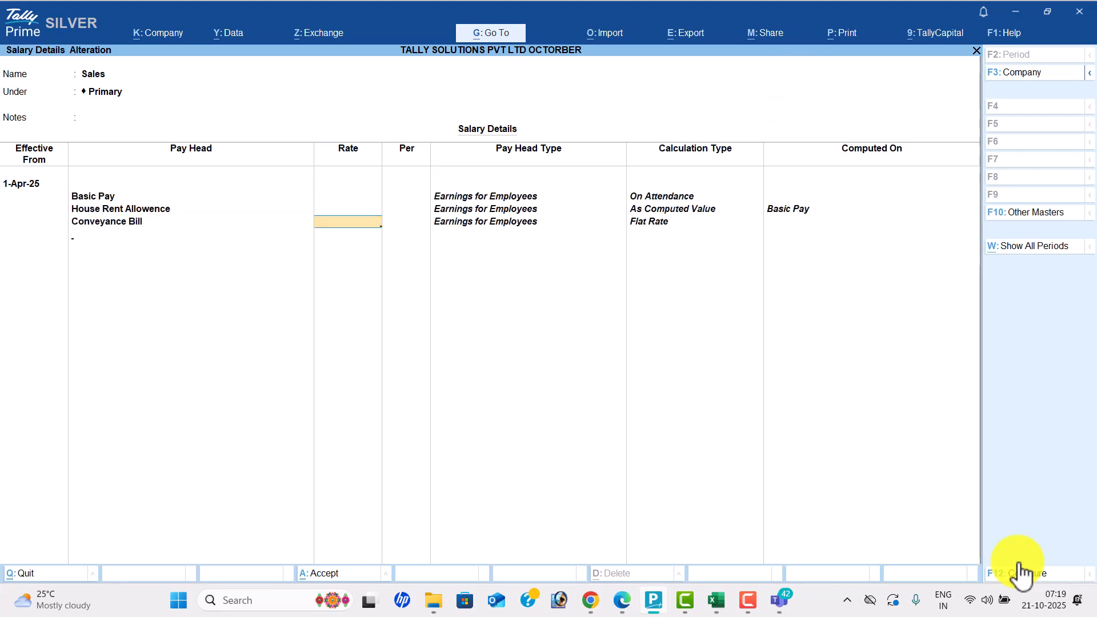
pyautogui.press('Return')
pyautogui.press('Down')
pyautogui.press('Down')
pyautogui.hotkey('alt', 'Tab')
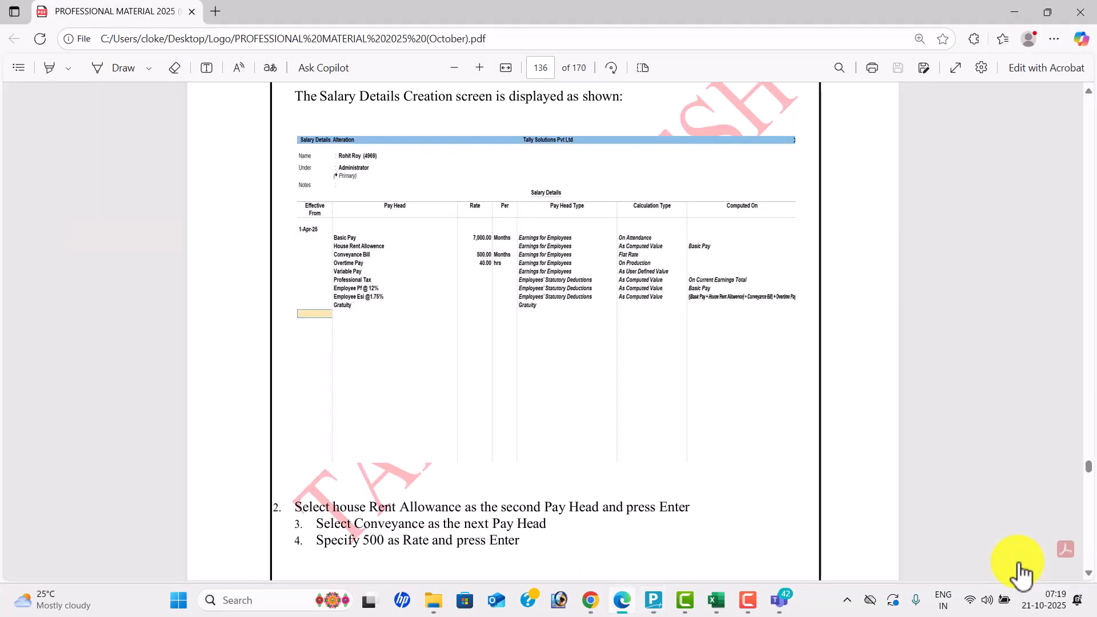
pyautogui.hotkey('alt', 'Tab')
pyautogui.press('Down')
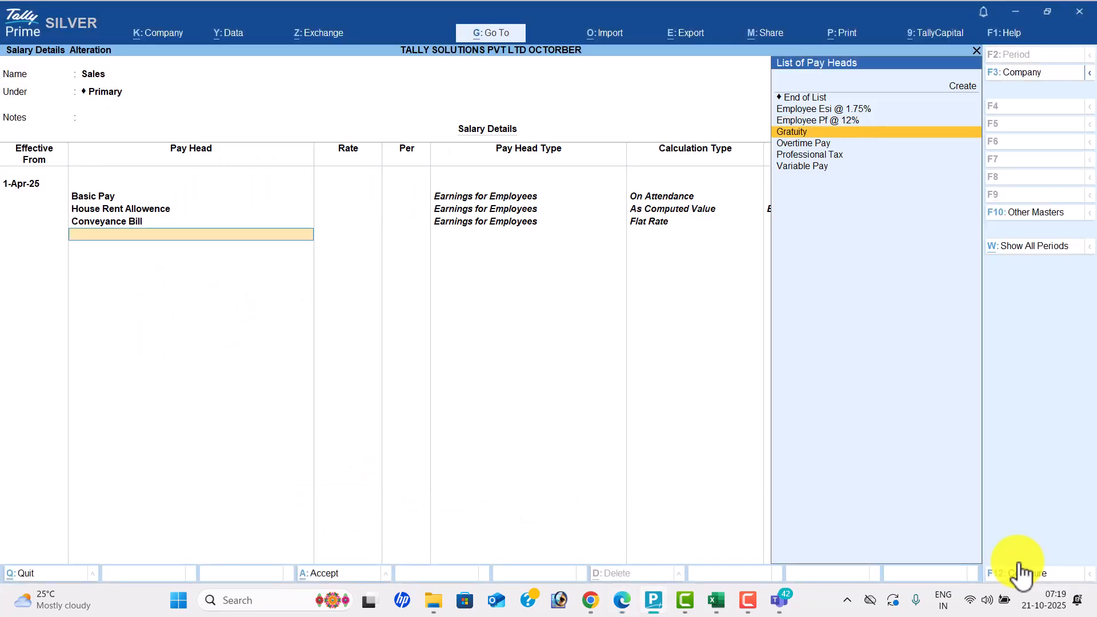
pyautogui.press('Down')
pyautogui.press('Return')
# - Add Variable Pay, Professional Tax and the Employee Pf and Employee Esi deduction heads
pyautogui.press('Return')
pyautogui.press('Down')
pyautogui.press('Down')
pyautogui.press('Down')
pyautogui.press('Down')
pyautogui.press('Return')
pyautogui.press('BackSpace')
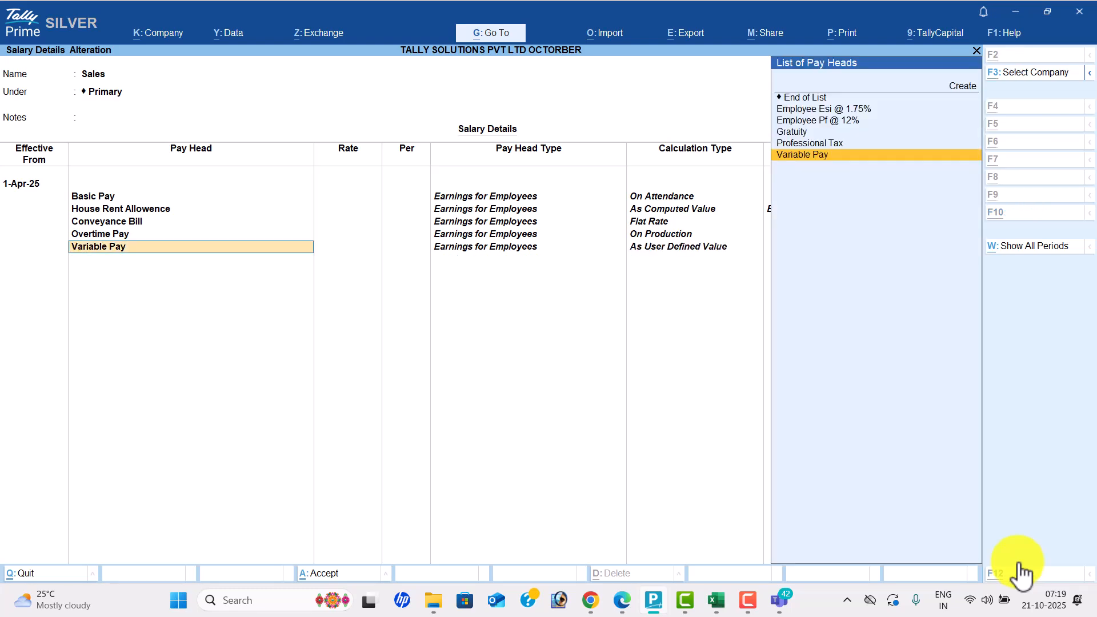
pyautogui.hotkey('alt', 'Tab')
pyautogui.hotkey('alt', 'Tab')
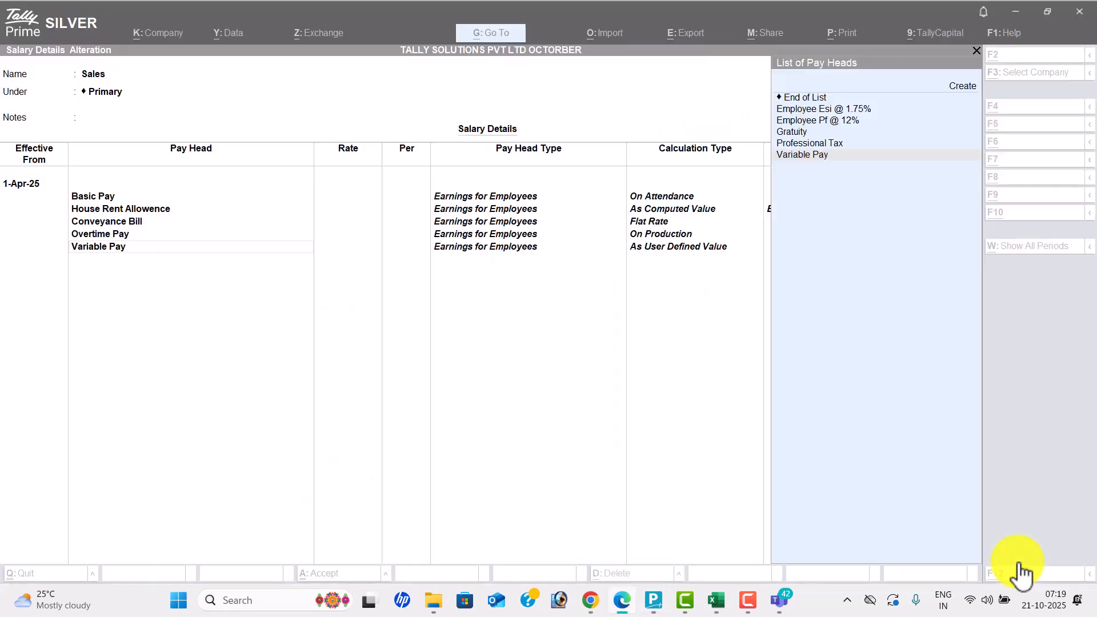
pyautogui.press('Up')
pyautogui.press('Return')
pyautogui.press('Down')
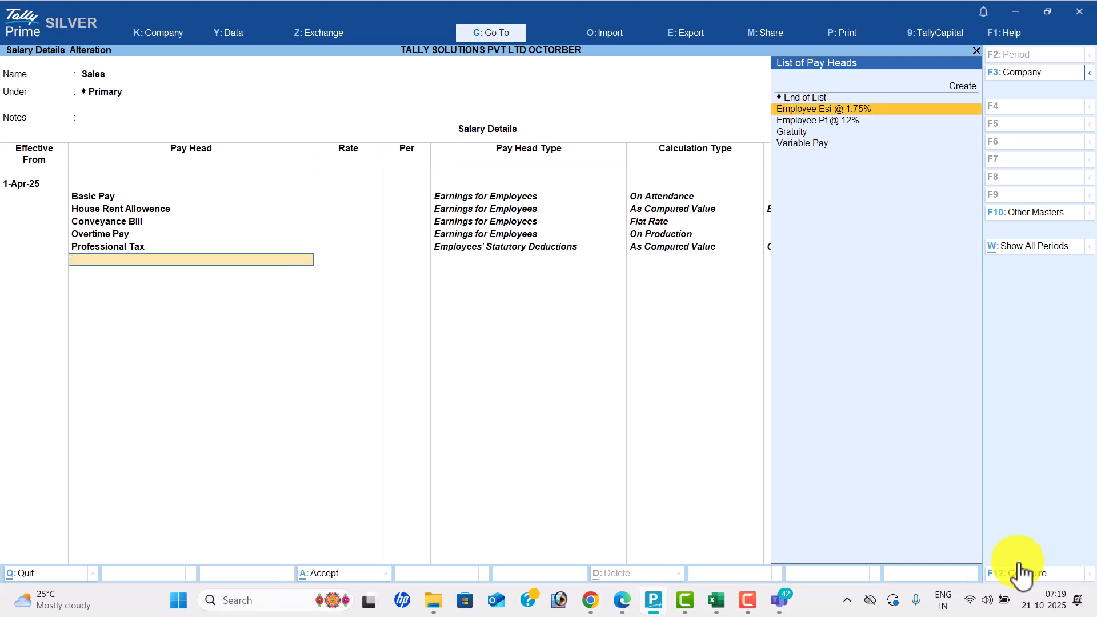
pyautogui.press('Down')
pyautogui.press('Return')
pyautogui.press('Down')
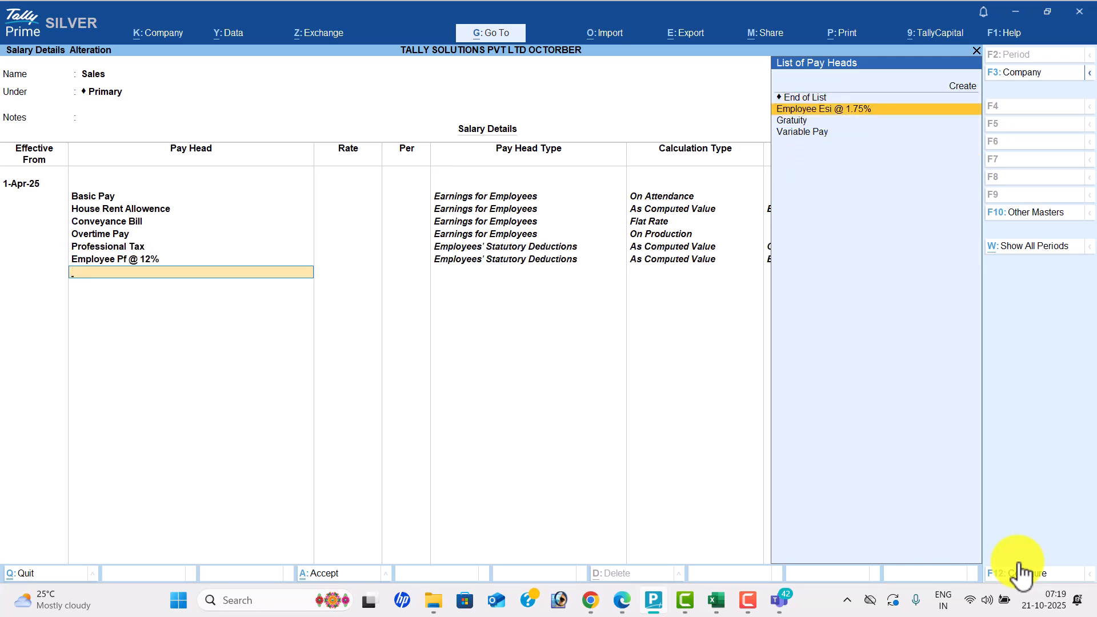
pyautogui.press('Return')
pyautogui.hotkey('alt', 'Tab')
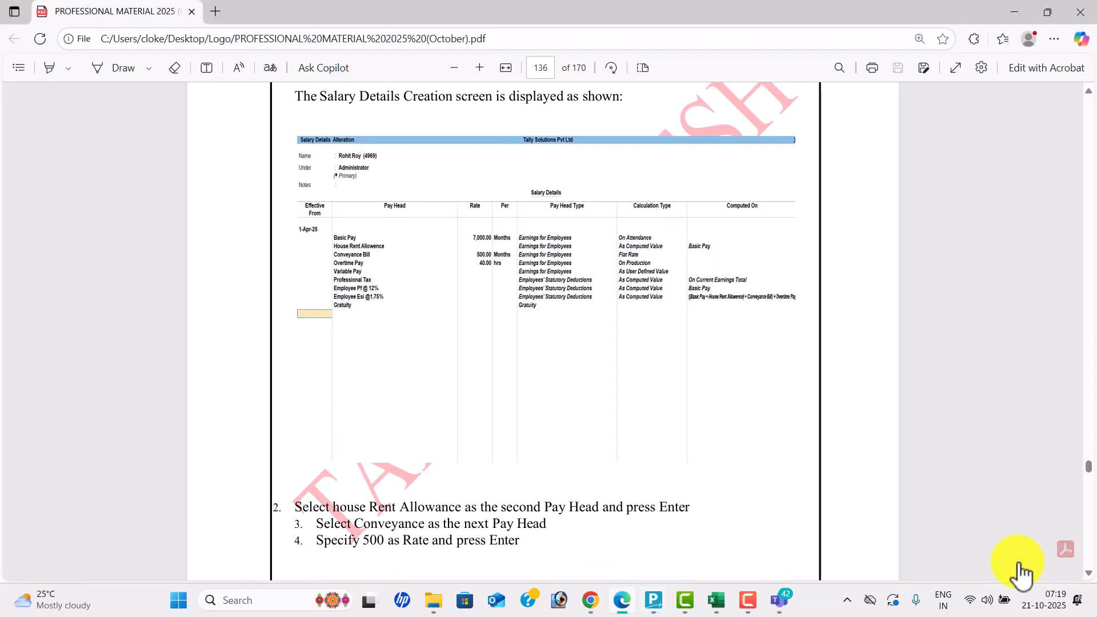
pyautogui.hotkey('alt', 'Tab')
# - Reorder the rows to Variable Pay, Professional Tax, Employee Esi, Employee Pf, ending with Gratuity
pyautogui.press('Up')
pyautogui.press('Up')
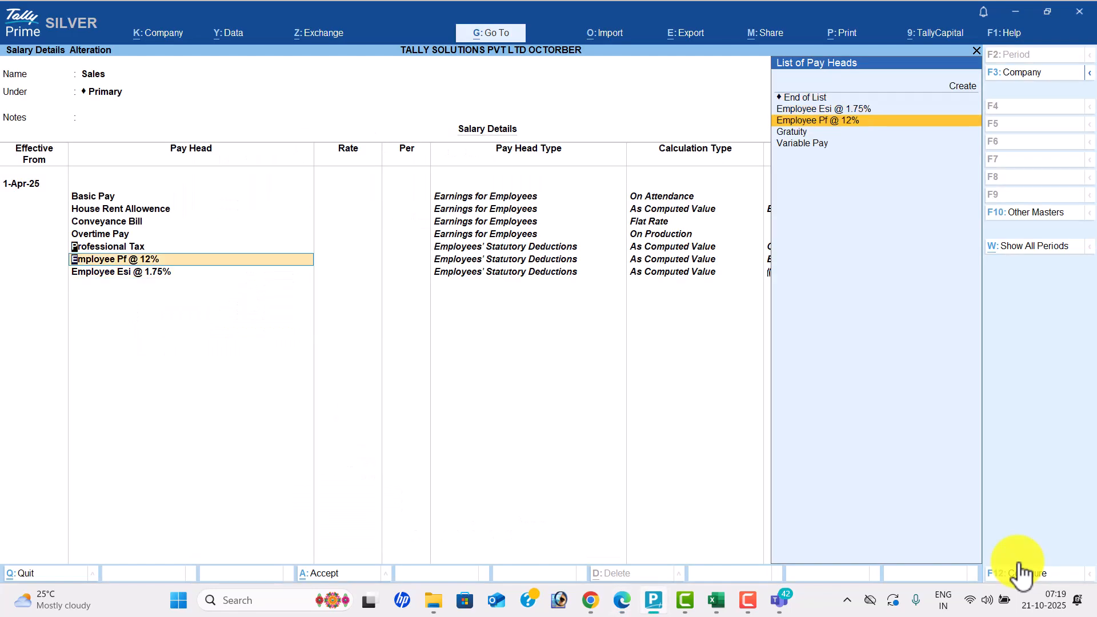
pyautogui.press('Down')
pyautogui.press('Return')
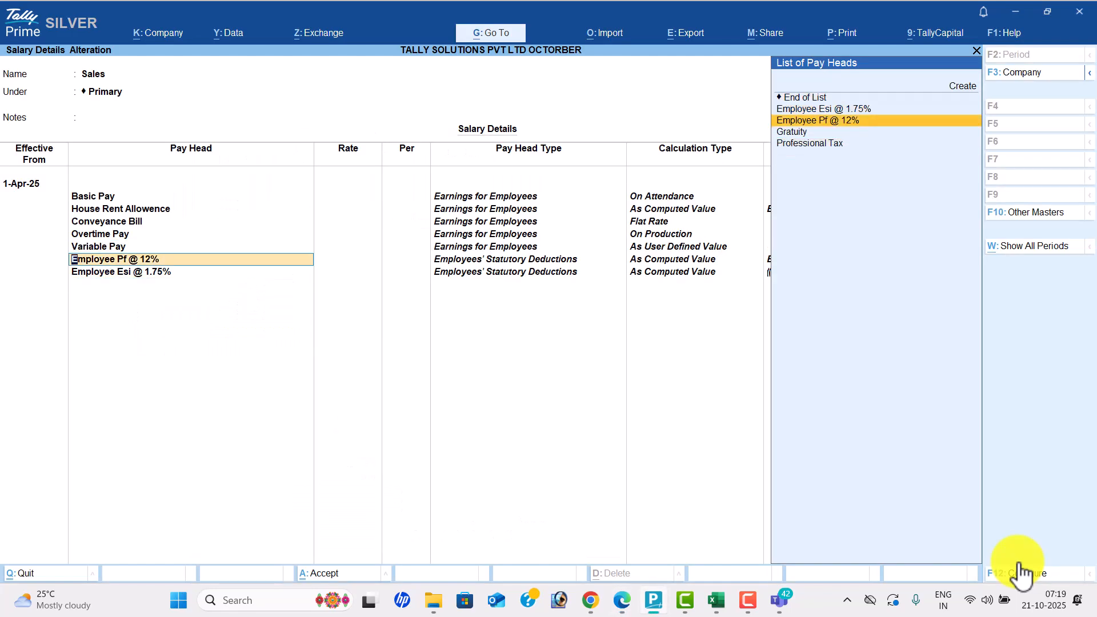
pyautogui.press('Down')
pyautogui.press('Down')
pyautogui.press('Return')
pyautogui.press('Down')
pyautogui.press('Up')
pyautogui.press('Return')
pyautogui.press('Return')
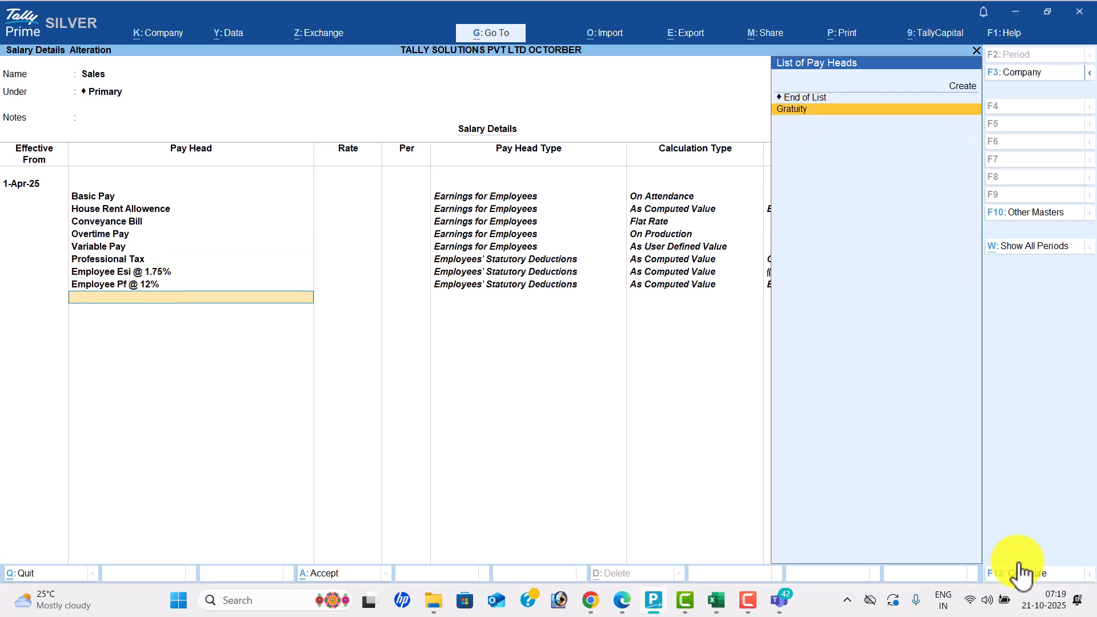
pyautogui.press('Return')
pyautogui.press('Return')
pyautogui.press('Return')
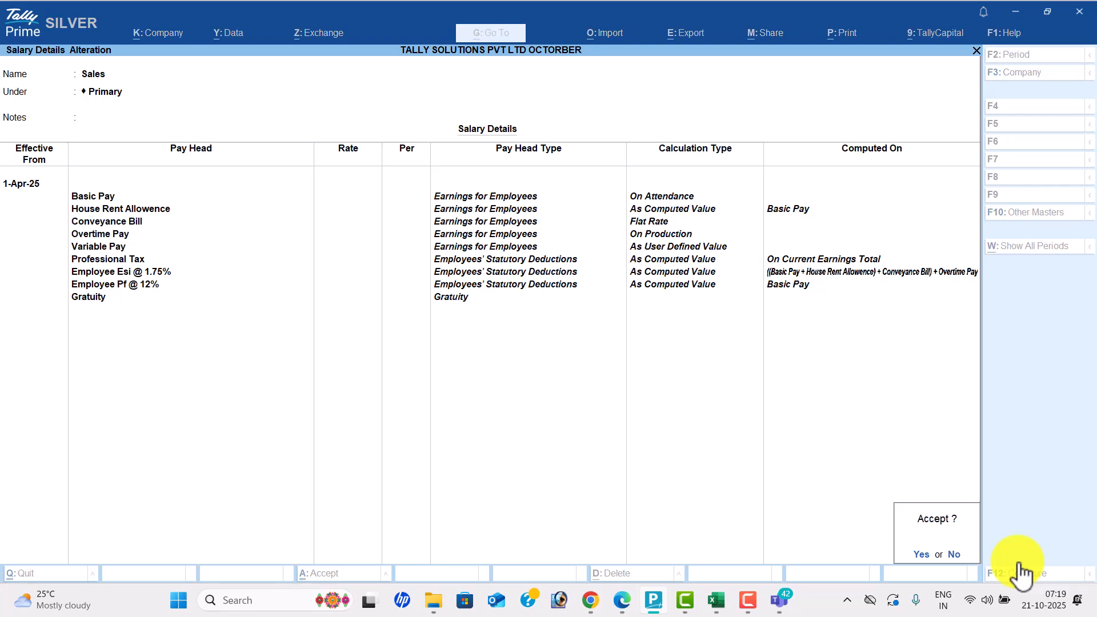
pyautogui.press('Return')
# - Accept the Sales salary structure and return to the groups and employees list
pyautogui.hotkey('alt', 'Tab')
pyautogui.scroll(-2, 1021, 573)
pyautogui.scroll(1, 1020, 573)
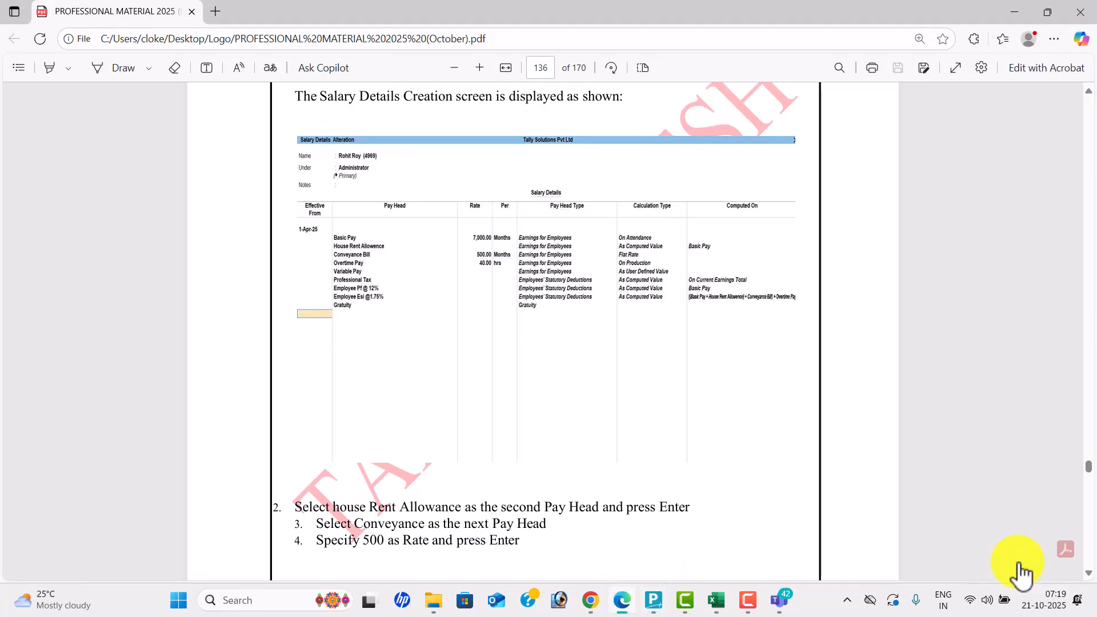
pyautogui.hotkey('alt', 'Tab')
pyautogui.press('Up')
pyautogui.press('Up')
# - Copy the group structure for Administrator with Basic Pay 7,000, Conveyance Bill 500, Overtime Pay 40
pyautogui.press('Down')
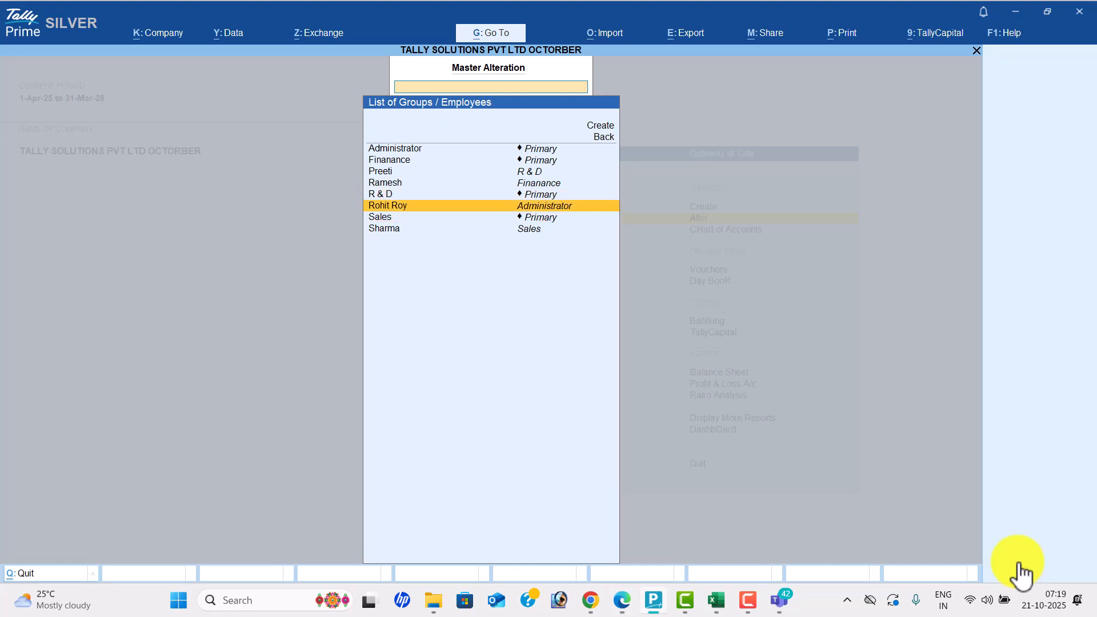
pyautogui.press('Return')
pyautogui.press('Return')
pyautogui.press('Return')
pyautogui.press('Return')
pyautogui.press('Return')
pyautogui.hotkey('alt', 'Tab')
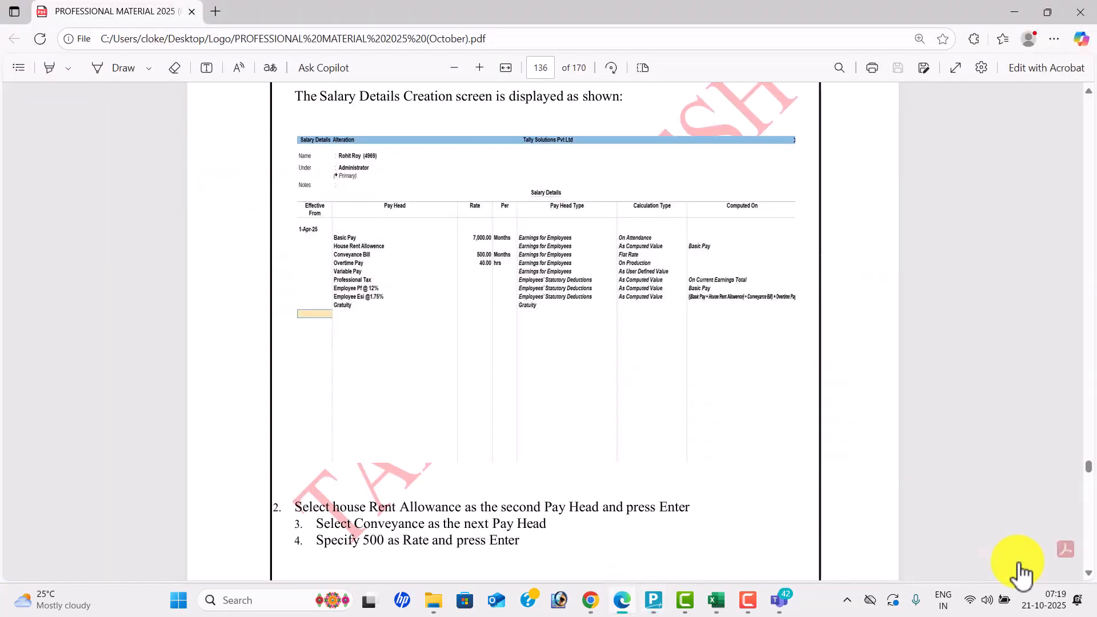
pyautogui.hotkey('alt', 'Tab')
pyautogui.write('7000')
pyautogui.press('Return')
pyautogui.press('Return')
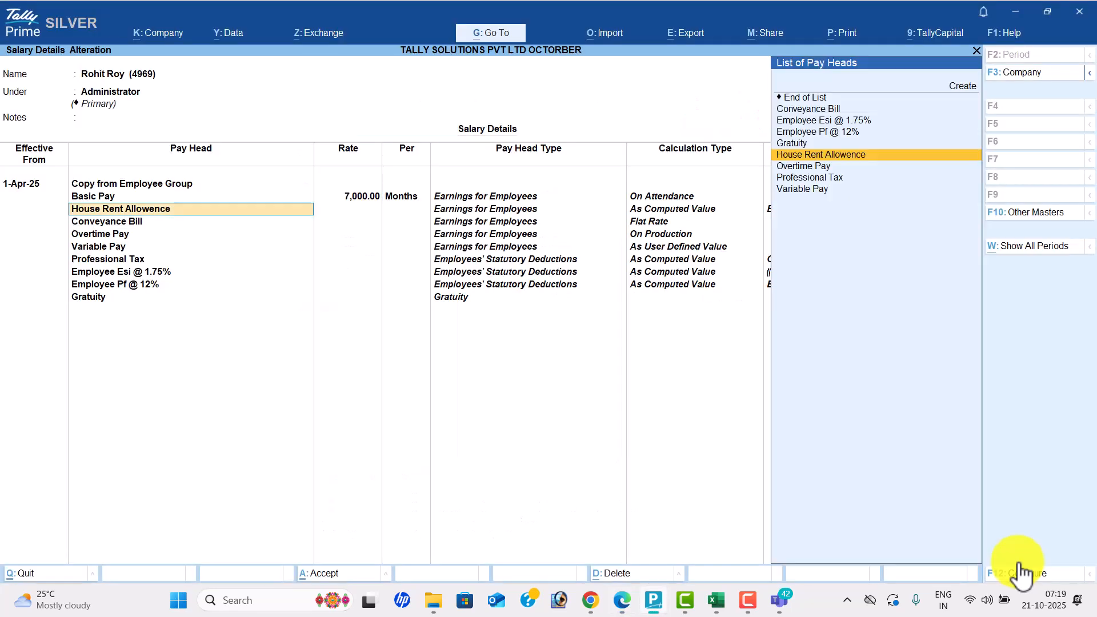
pyautogui.press('Return')
pyautogui.hotkey('alt', 'Tab')
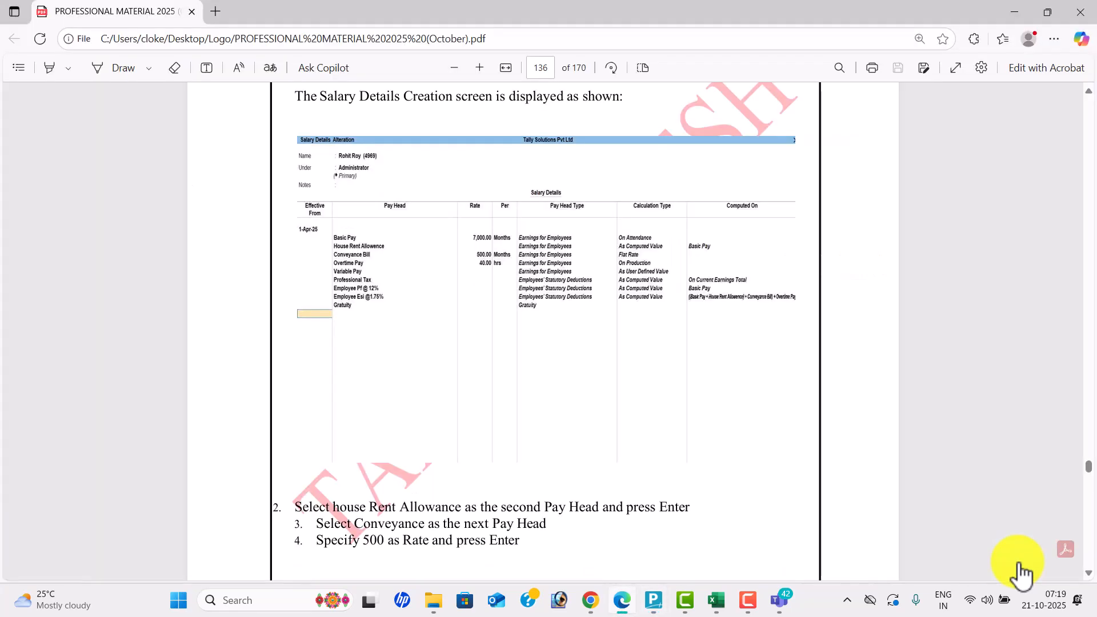
pyautogui.hotkey('alt', 'Tab')
pyautogui.write('500')
pyautogui.press('Return')
pyautogui.press('Return')
pyautogui.press('Return')
pyautogui.hotkey('alt', 'Tab')
pyautogui.hotkey('alt', 'Tab')
pyautogui.write('40')
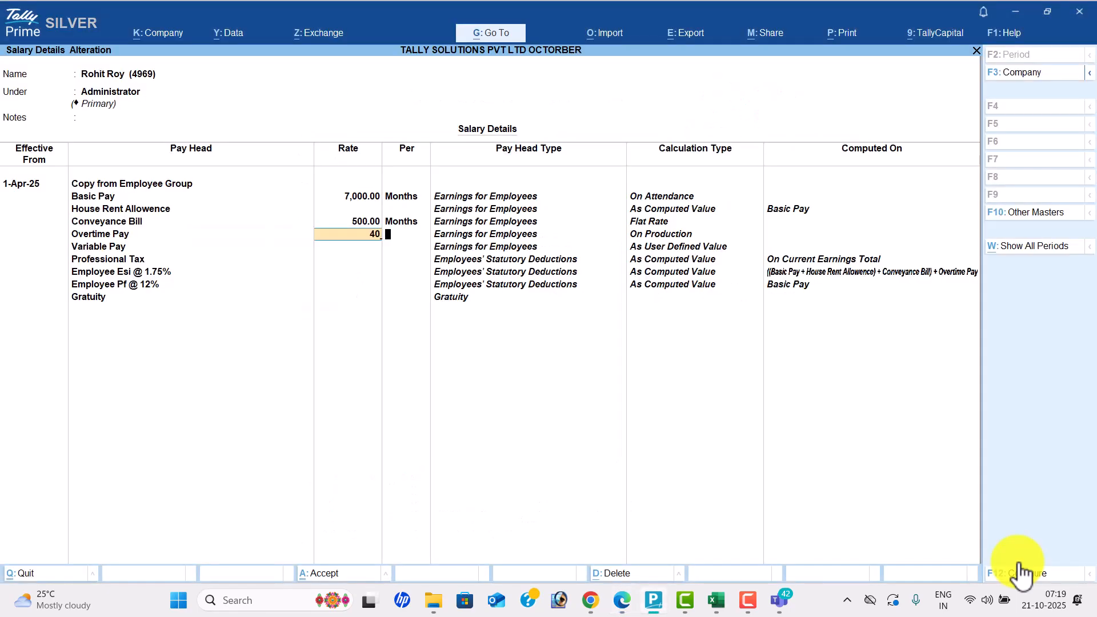
pyautogui.press('Return')
pyautogui.hotkey('ctrl', 'a')
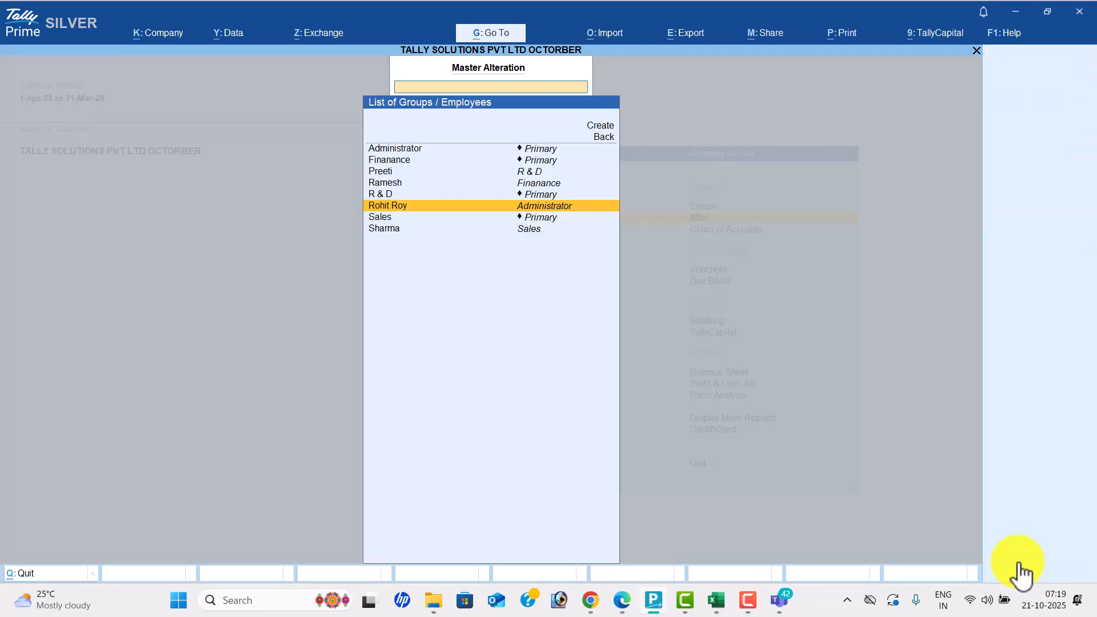
# - Review the reference PDF and move to the R & D employee in the list
pyautogui.hotkey('alt', 'Tab')
pyautogui.scroll(10, 1019, 571)
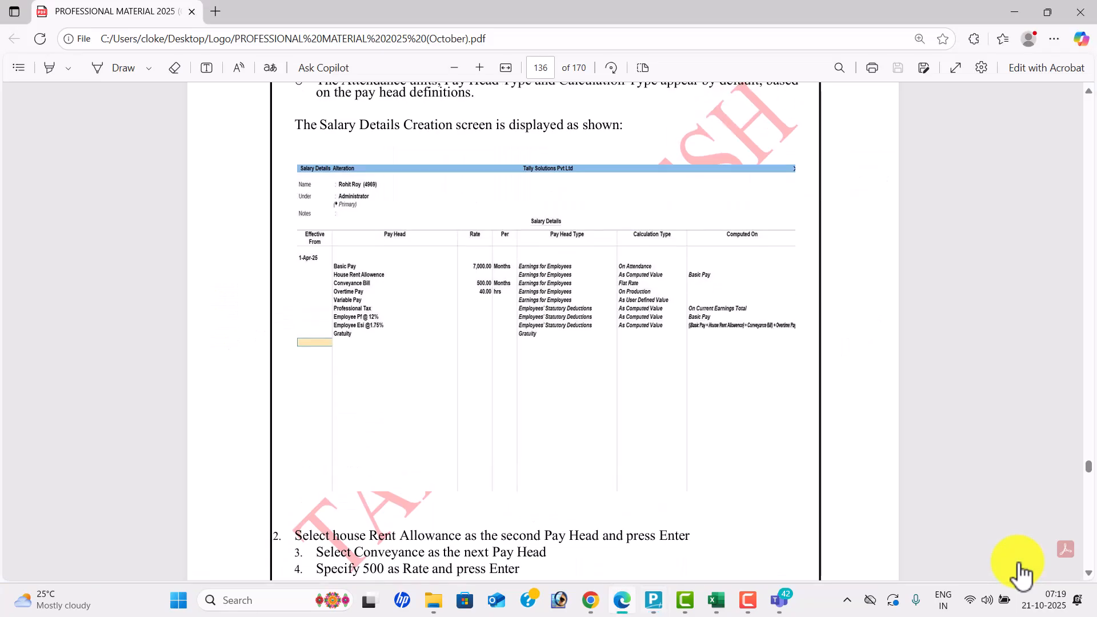
pyautogui.scroll(-10, 1019, 571)
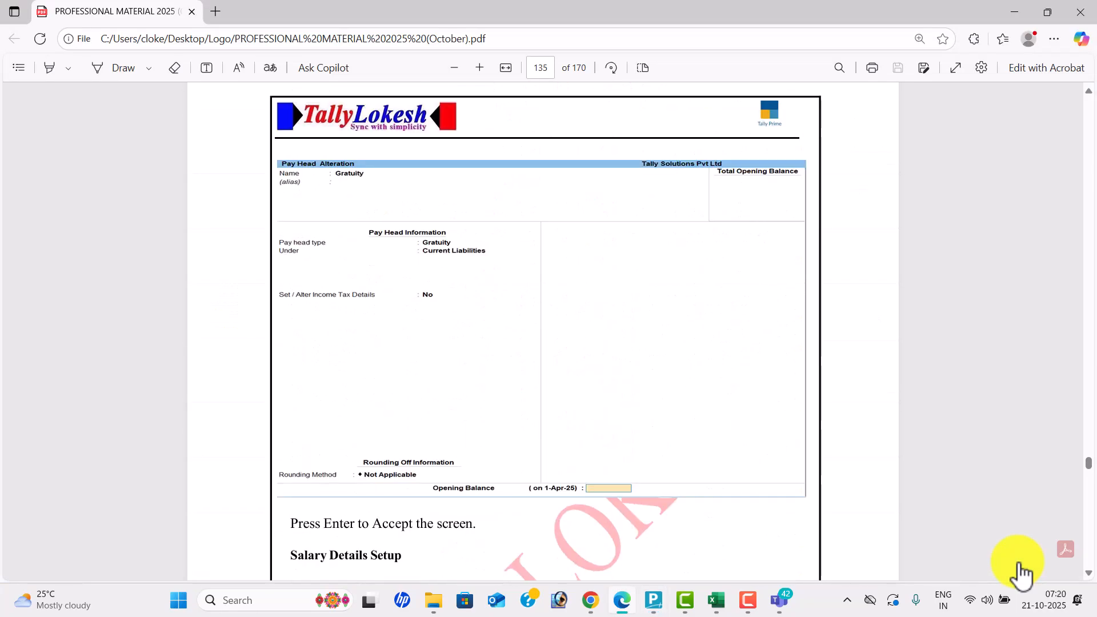
pyautogui.scroll(-10, 1019, 571)
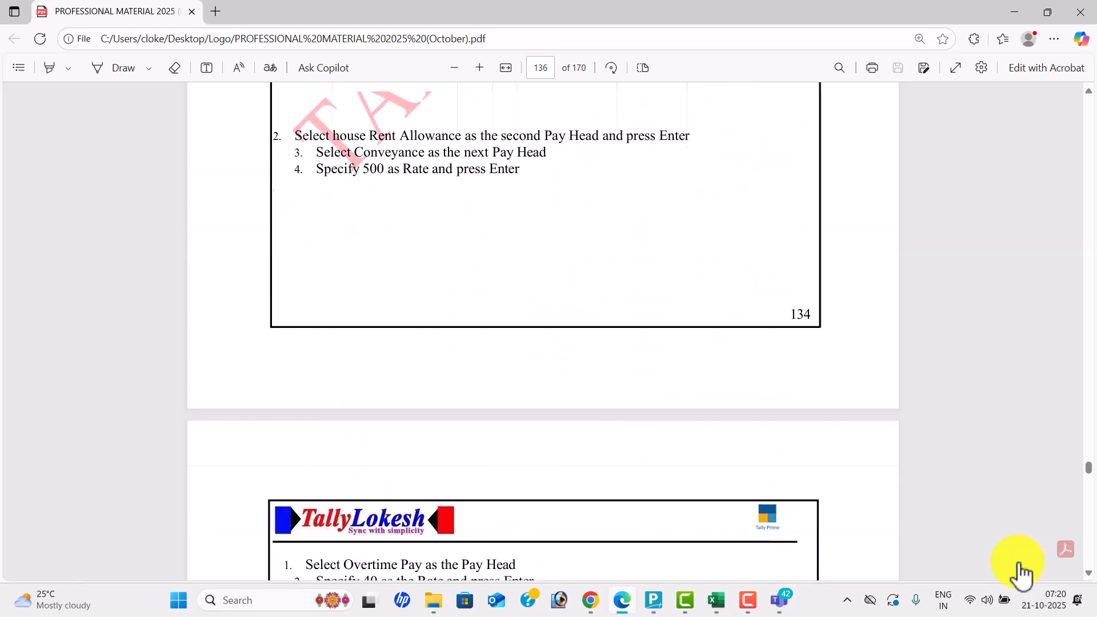
pyautogui.hotkey('alt', 'Tab')
pyautogui.press('Up')
pyautogui.press('Up')
pyautogui.press('Up')
# - Copy the group's pay heads for the R & D employee from 1-Apr-25 with Basic Pay 12,000
pyautogui.press('Return')
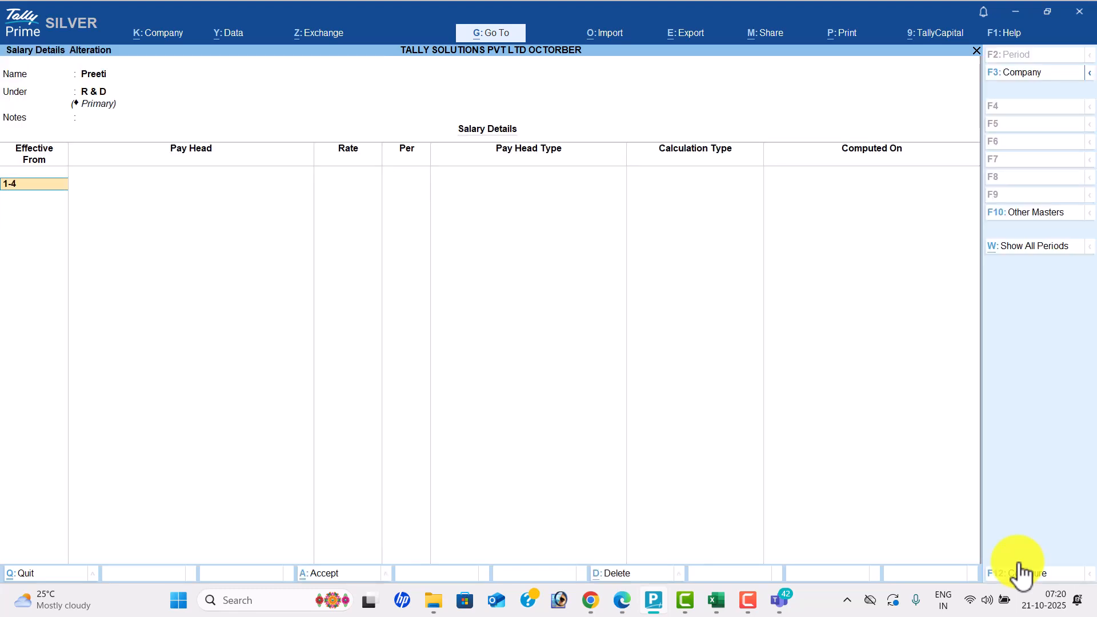
pyautogui.press('Return')
pyautogui.press('Return')
pyautogui.press('Return')
pyautogui.write('12,000')
pyautogui.press('Return')
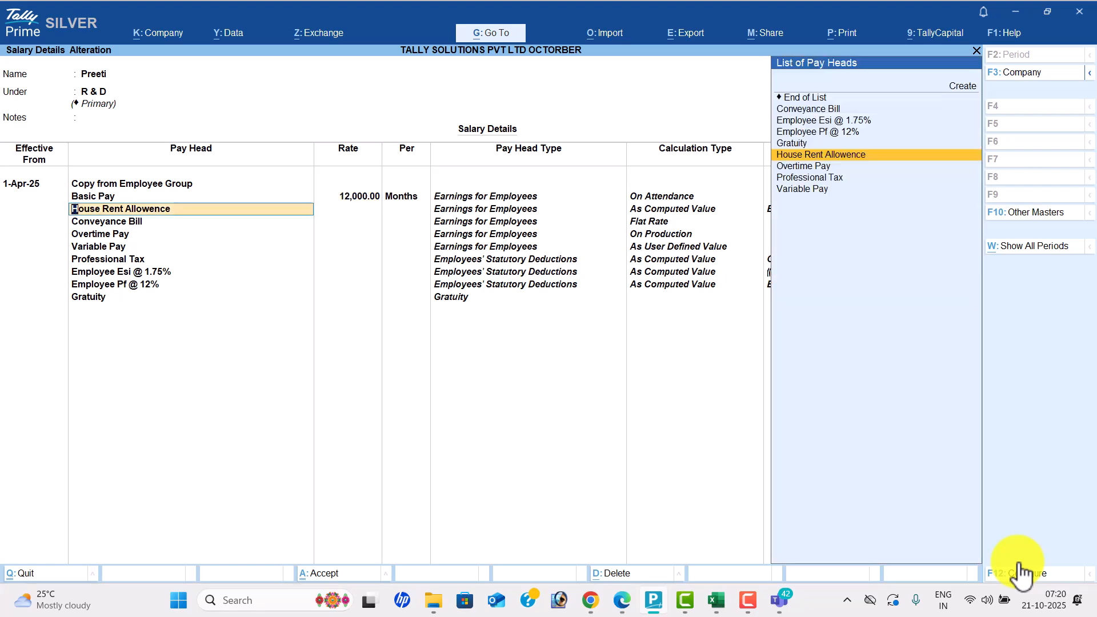
pyautogui.press('Return')
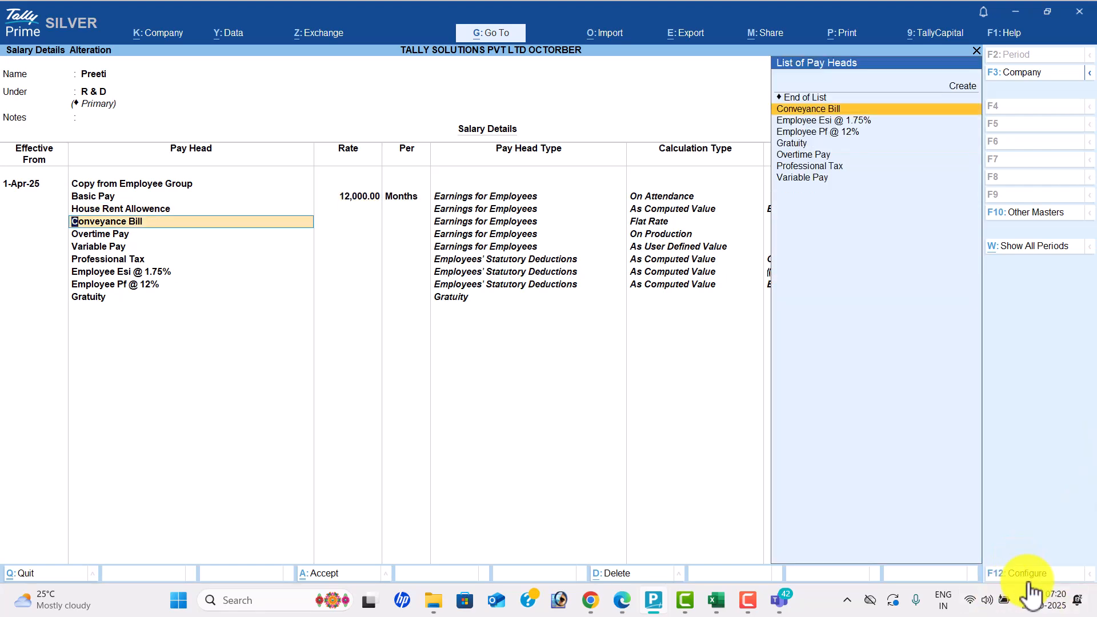
# - Allow overriding slab rates, set House Rent Allowence to 40%, and save the salary details
pyautogui.click(1029, 581)
pyautogui.write('y')
pyautogui.press('Return')
pyautogui.press('Return')
pyautogui.press('Return')
pyautogui.press('Return')
pyautogui.press('Return')
pyautogui.press('BackSpace')
pyautogui.write('40')
pyautogui.press('Return')
pyautogui.hotkey('ctrl', 'a')
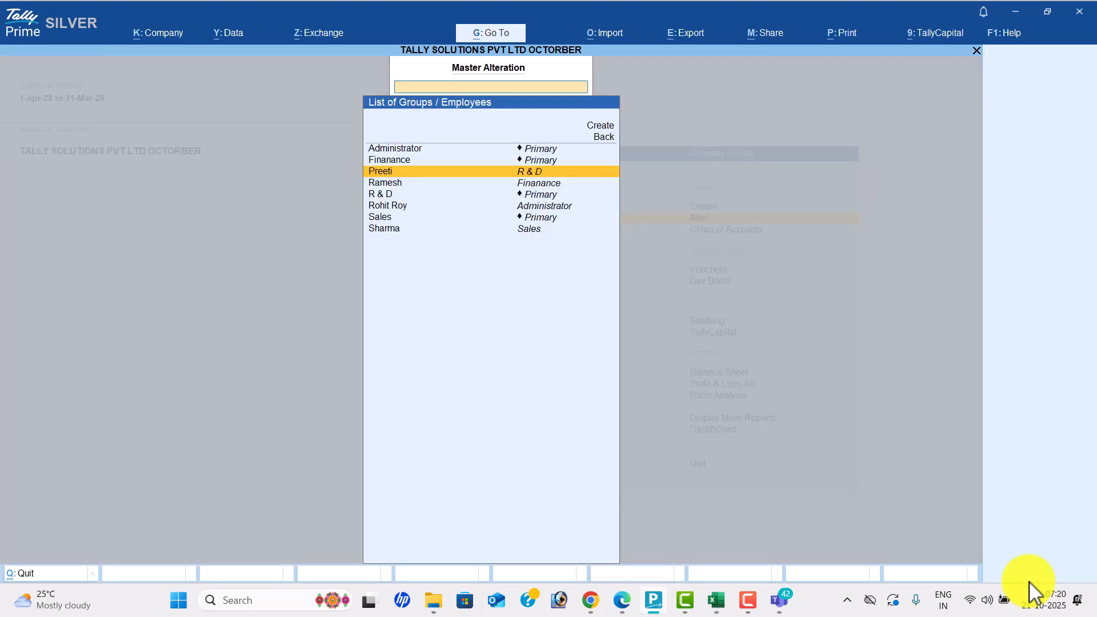
pyautogui.hotkey('alt', 'Tab')
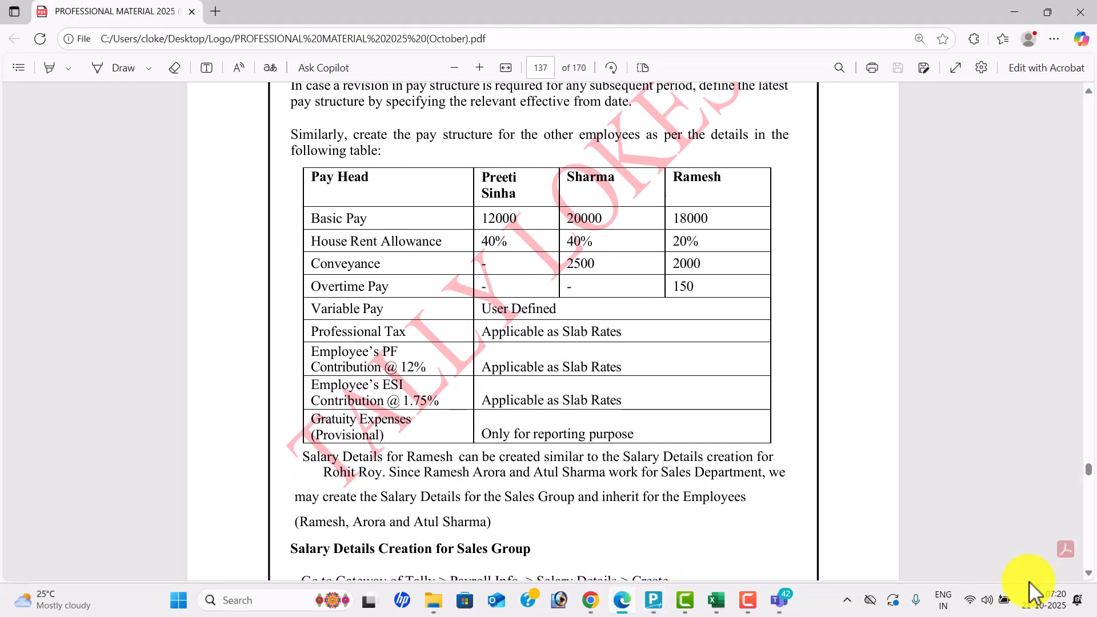
# - Start the Sales employee's salary details from 1-Apr-25 with Basic Pay 20,000
pyautogui.hotkey('alt', 'Tab')
pyautogui.press('Down')
pyautogui.press('Down')
pyautogui.press('Down')
pyautogui.press('Down')
pyautogui.press('Down')
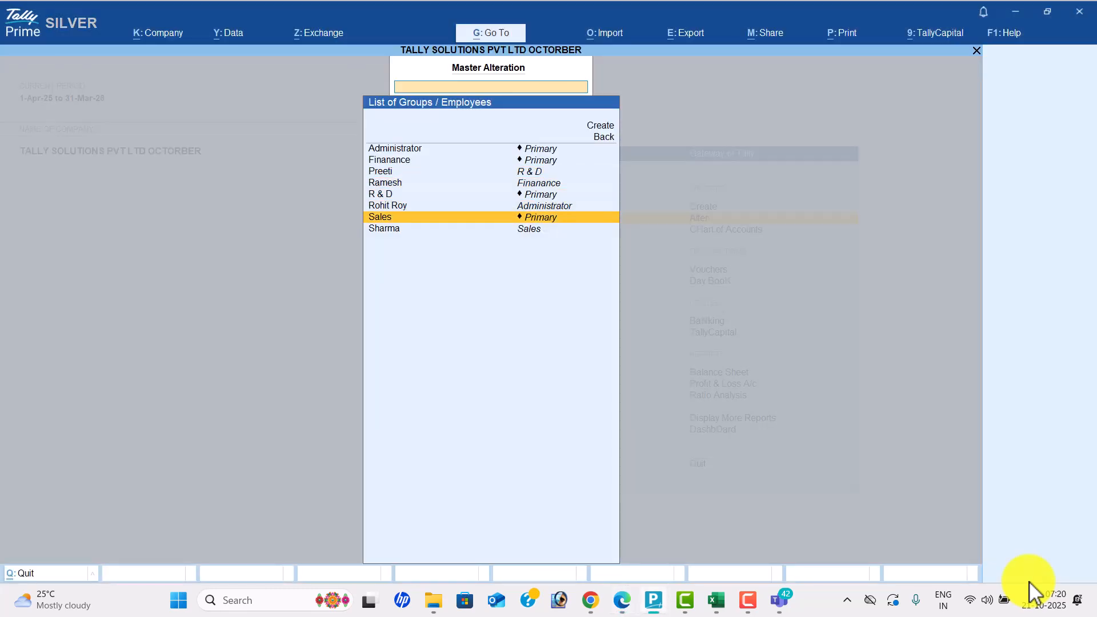
pyautogui.press('Return')
pyautogui.write('1-4')
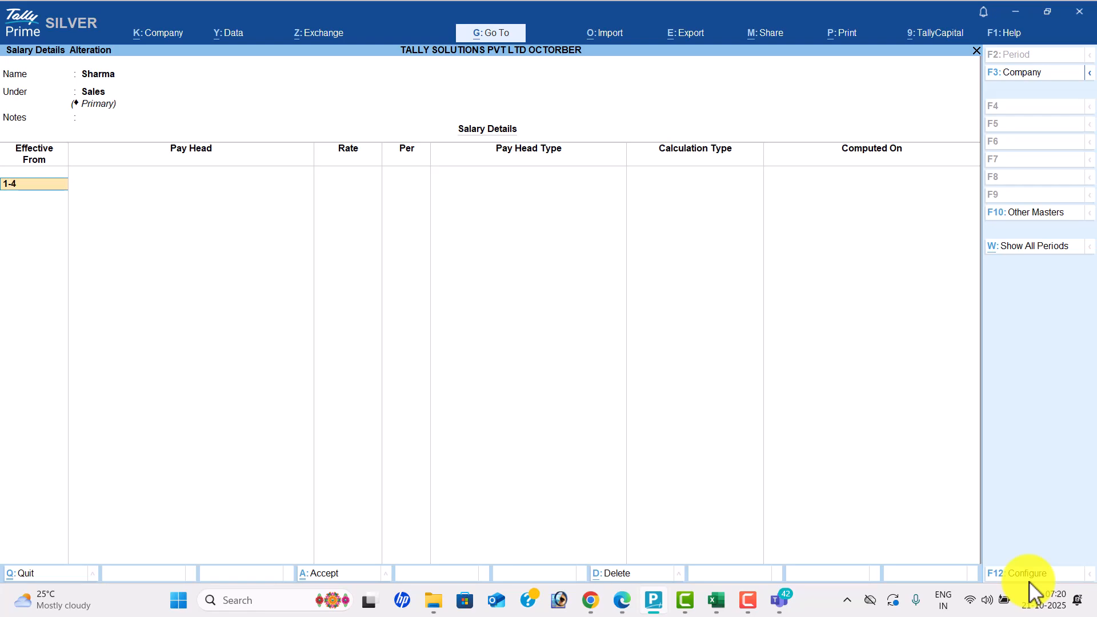
pyautogui.press('Return')
pyautogui.press('Return')
pyautogui.write('2')
pyautogui.hotkey('alt', 'Tab')
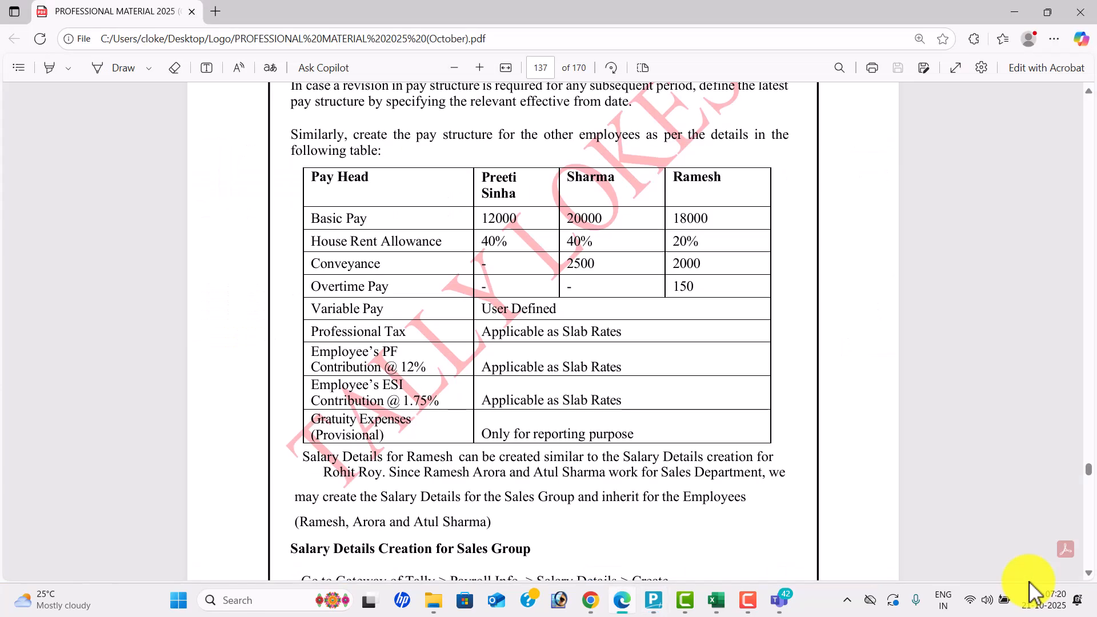
pyautogui.hotkey('alt', 'Tab')
pyautogui.write('0000')
pyautogui.press('Return')
pyautogui.press('Return')
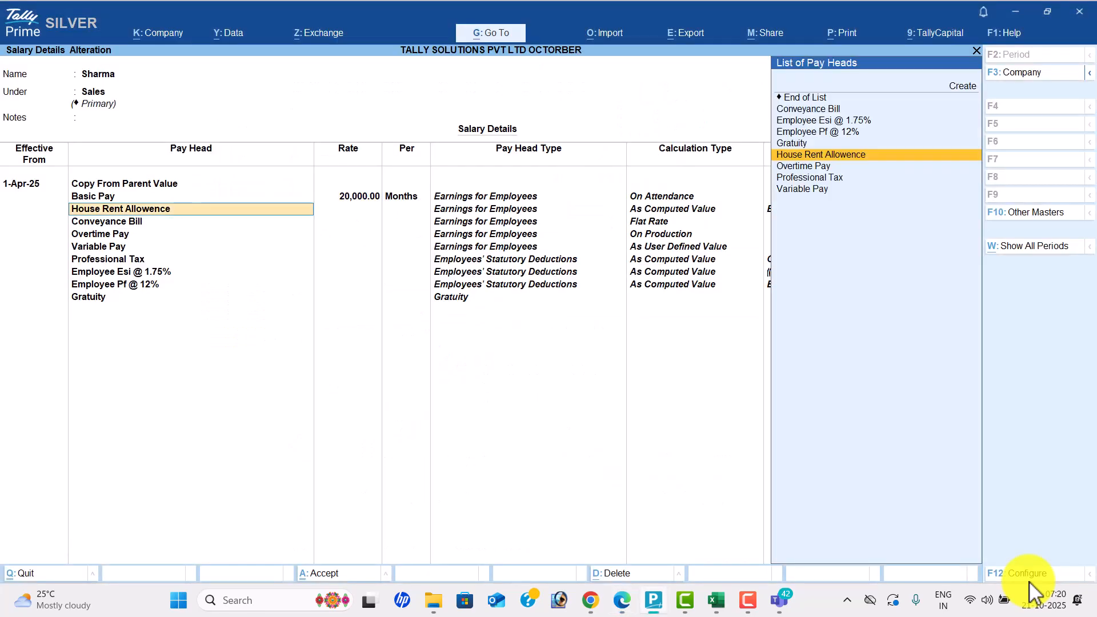
# - Enter House Rent Allowence 40% and Conveyance Bill 2,500, then save the salary details
pyautogui.hotkey('alt', 'Tab')
pyautogui.hotkey('alt', 'Tab')
pyautogui.press('Return')
pyautogui.write('40')
pyautogui.press('Return')
pyautogui.press('Return')
pyautogui.hotkey('alt', 'Tab')
pyautogui.hotkey('alt', 'Tab')
pyautogui.write('2500')
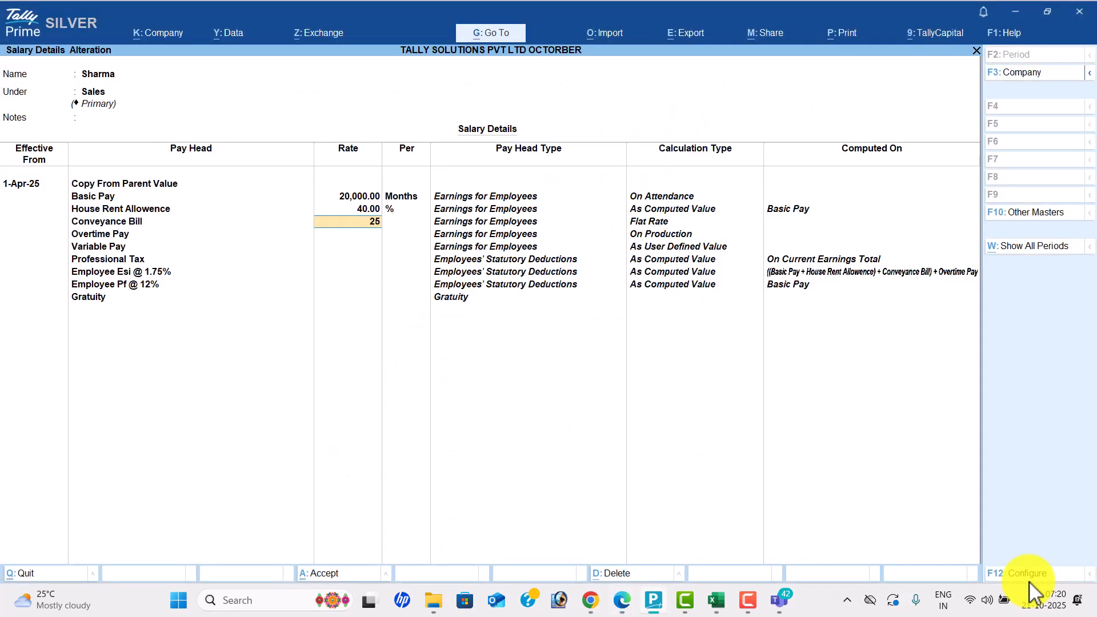
pyautogui.press('Return')
pyautogui.press('Return')
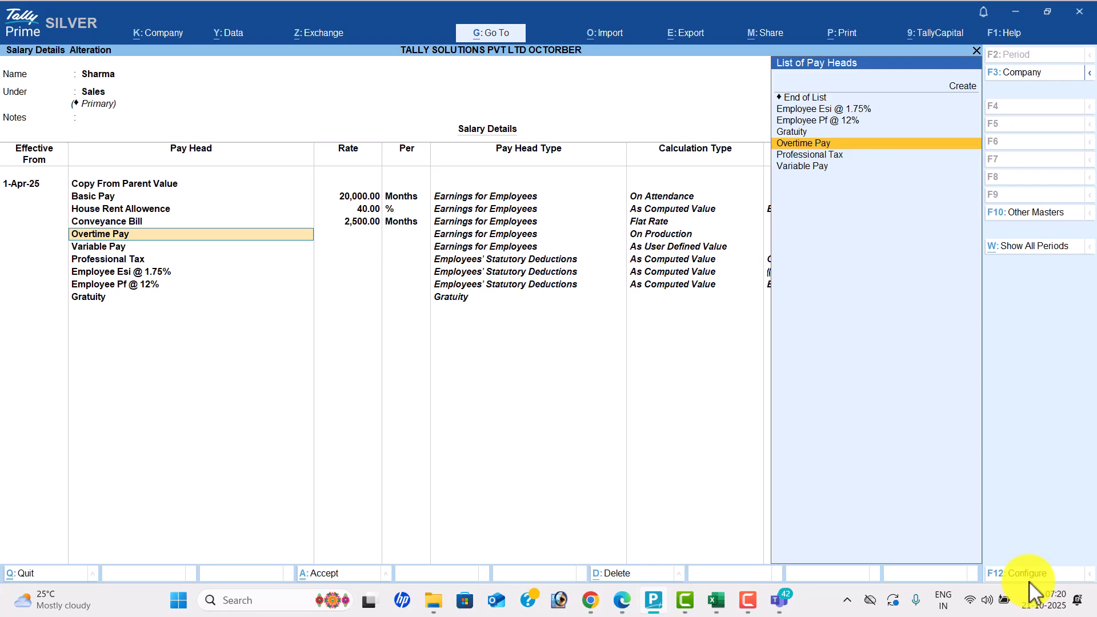
pyautogui.press('ctrl')
pyautogui.hotkey('ctrl', 'a')
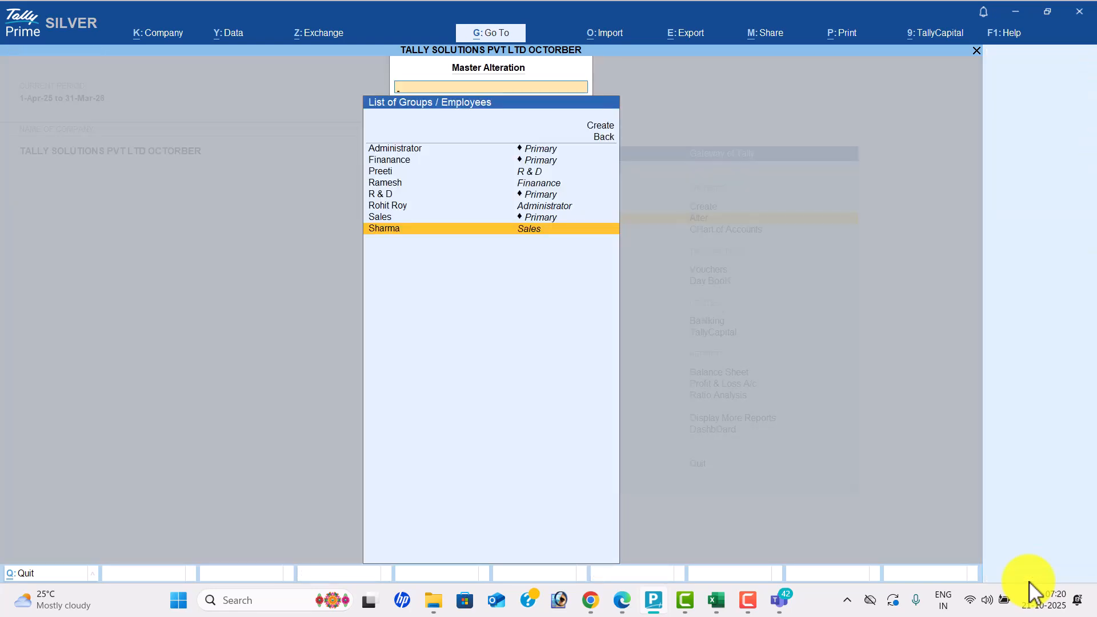
pyautogui.hotkey('alt', 'Tab')
pyautogui.hotkey('alt', 'Tab')
pyautogui.press('Up')
pyautogui.press('Up')
pyautogui.press('Up')
pyautogui.press('Up')
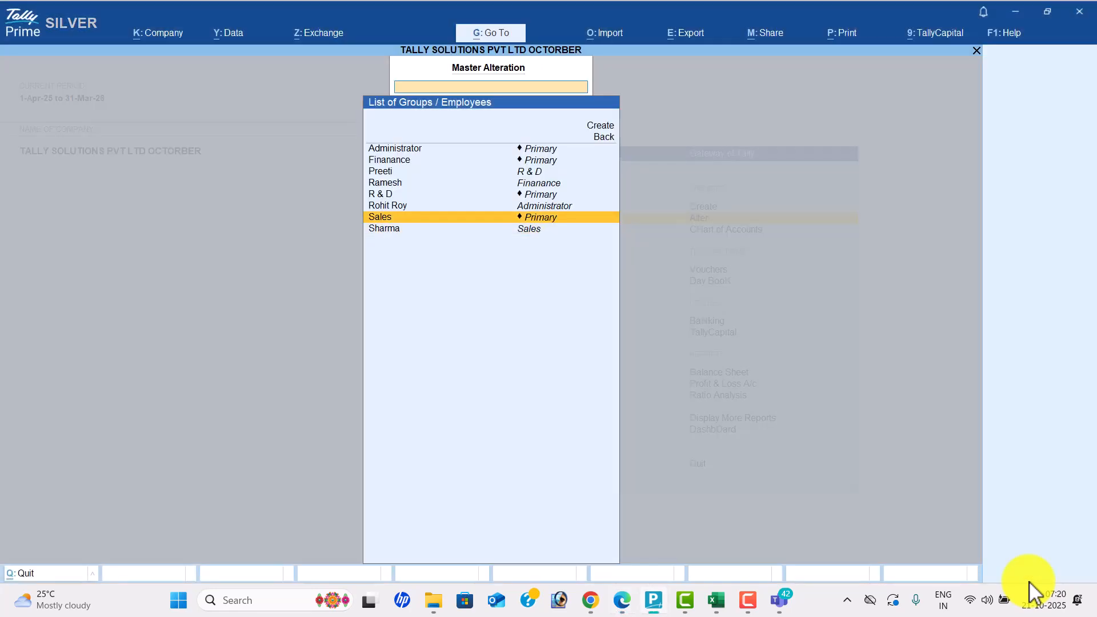
# - Copy group pay heads for the Finance employee from 1-Apr-25 with Basic Pay 18,000
pyautogui.press('Return')
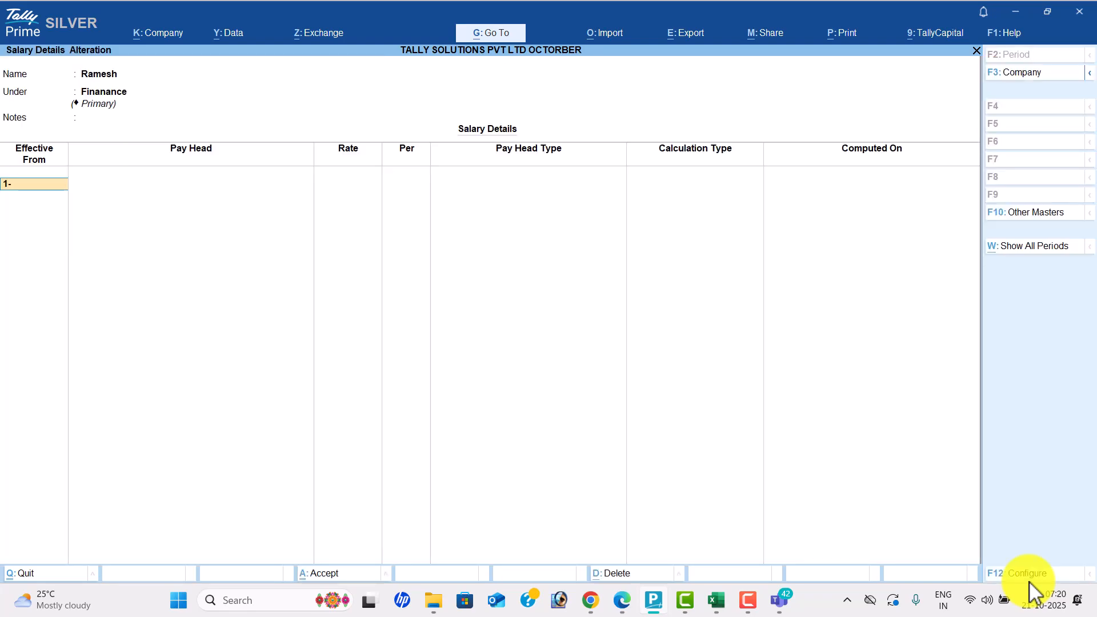
pyautogui.write('1-')
pyautogui.press('Return')
pyautogui.press('Return')
pyautogui.press('Return')
pyautogui.press('Return')
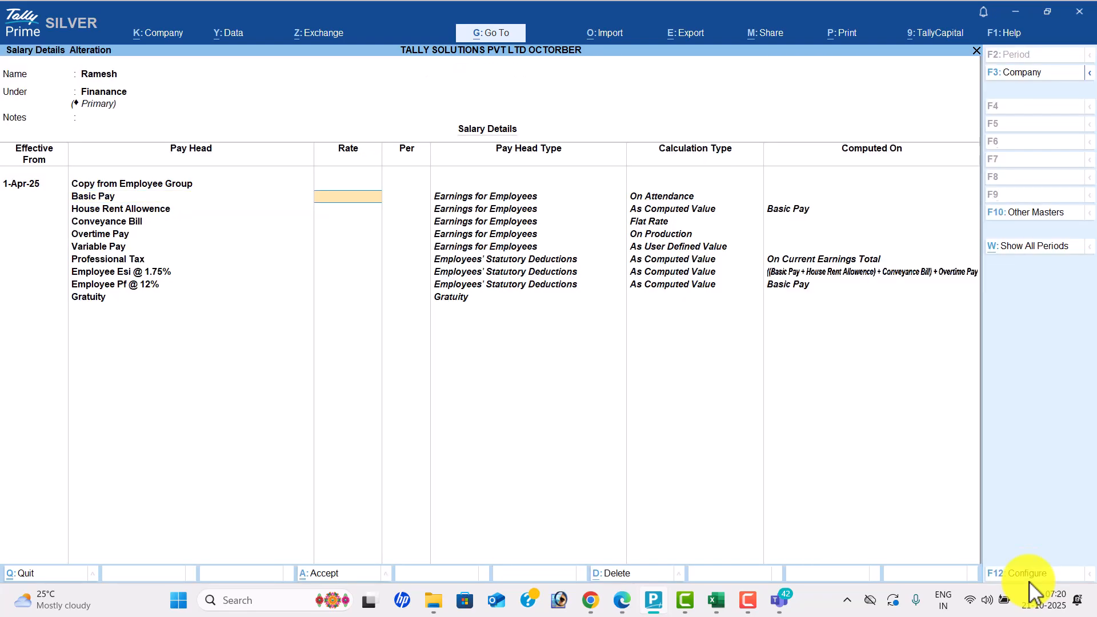
pyautogui.hotkey('alt', 'Tab')
pyautogui.hotkey('alt', 'Tab')
pyautogui.write('18000')
pyautogui.press('Return')
pyautogui.press('Return')
# - Set House Rent 20%, Conveyance 2,000 and Overtime 150 per hour, then save
pyautogui.hotkey('alt', 'Tab')
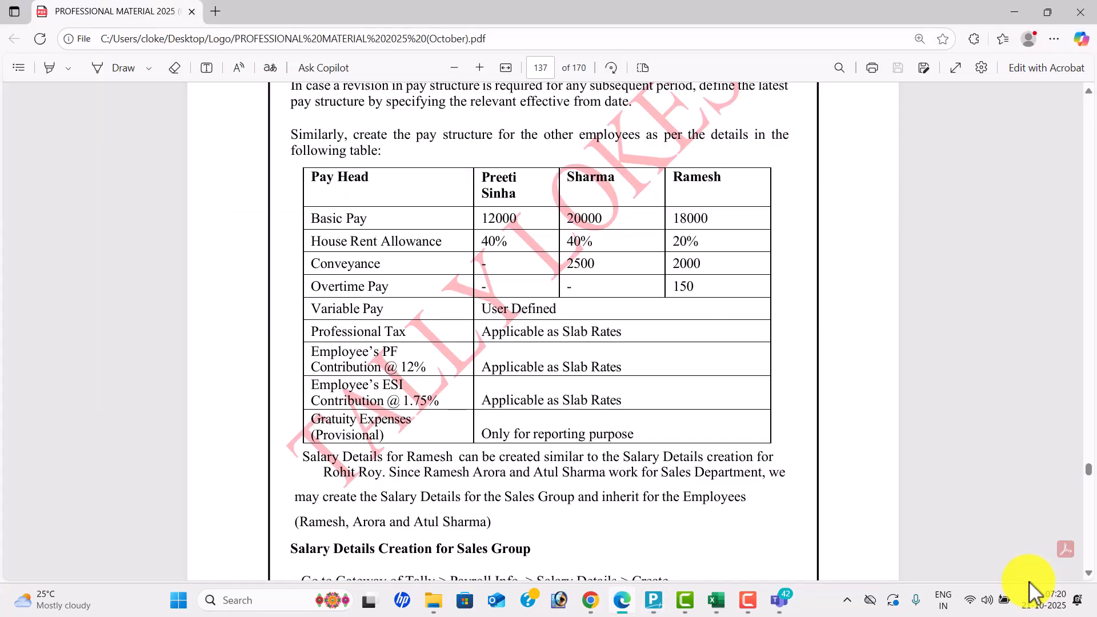
pyautogui.hotkey('alt', 'Tab')
pyautogui.write('20')
pyautogui.press('Return')
pyautogui.press('Return')
pyautogui.hotkey('alt', 'Tab')
pyautogui.hotkey('alt', 'Tab')
pyautogui.write('2000')
pyautogui.press('Return')
pyautogui.press('Return')
pyautogui.press('Return')
pyautogui.hotkey('alt', 'Tab')
pyautogui.hotkey('alt', 'Tab')
pyautogui.write('150')
pyautogui.press('Return')
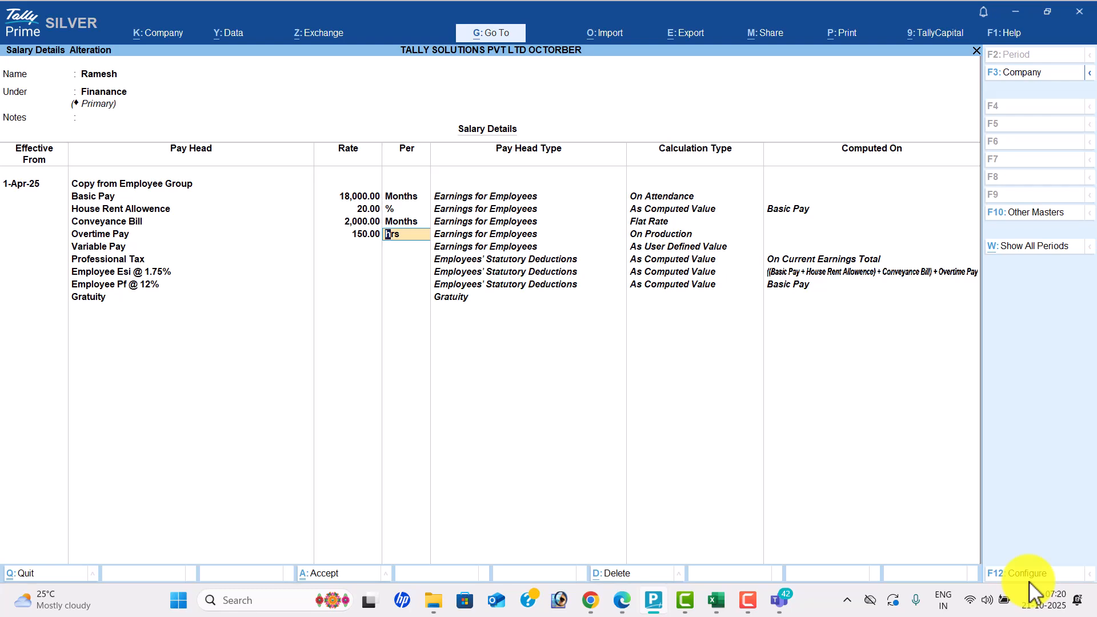
pyautogui.press('ctrl')
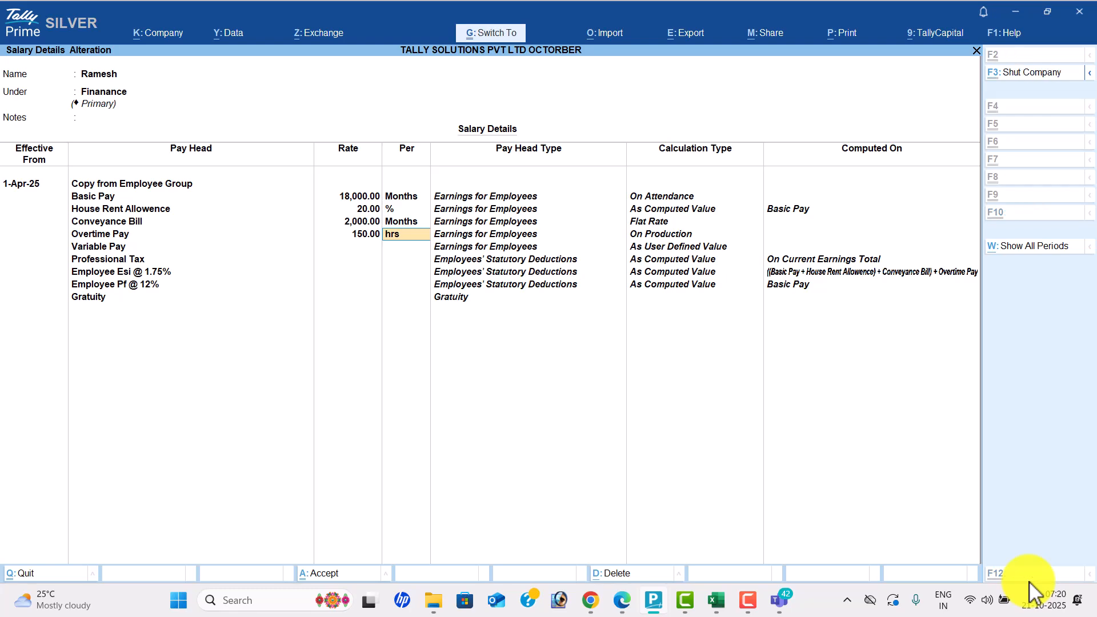
pyautogui.hotkey('ctrl', 'a')
# - Return to the Gateway of Tally and start a new voucher entry
pyautogui.press('Escape')
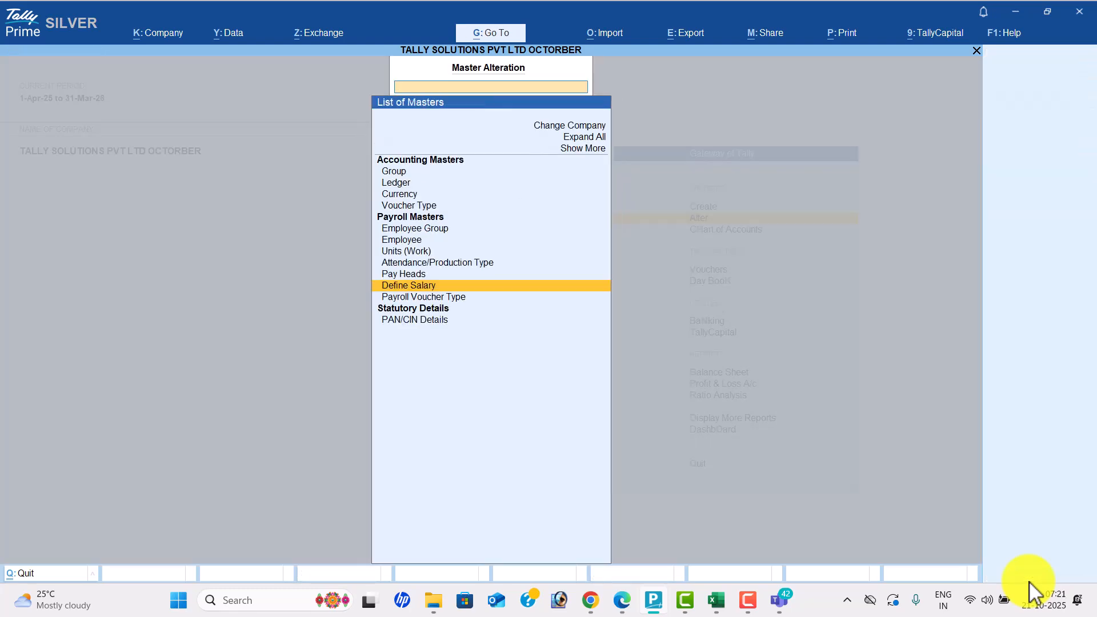
pyautogui.press('Escape')
pyautogui.press('Down')
pyautogui.press('Down')
pyautogui.press('Return')
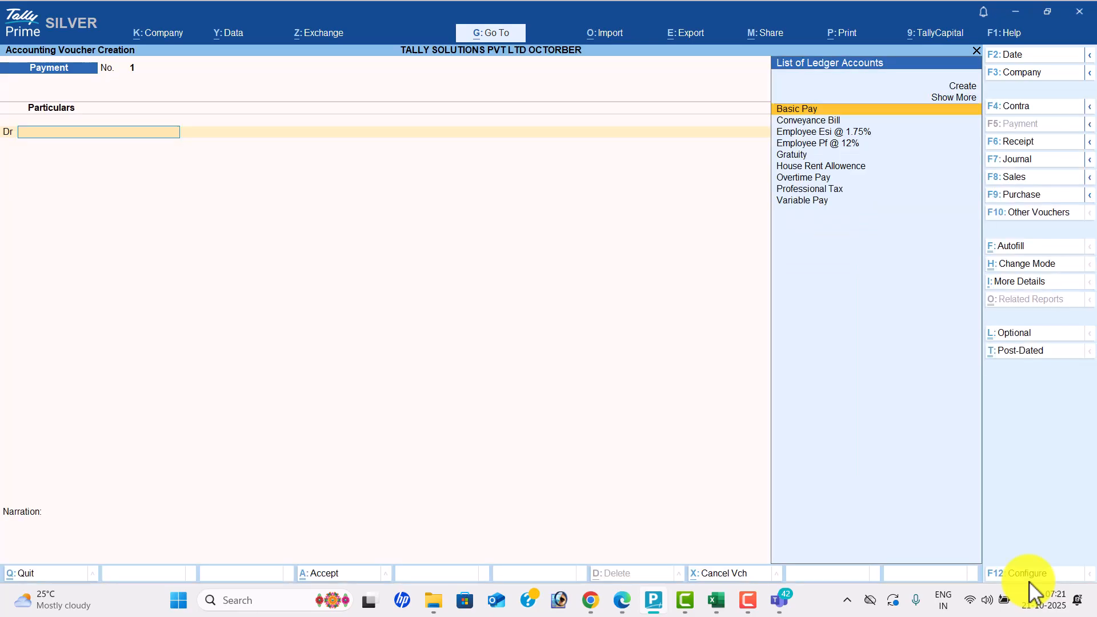
# - Page down in the course PDF to page 143's May attendance table, then return to TallyPrime
pyautogui.hotkey('alt', 'Tab')
pyautogui.press('Down')
pyautogui.press('Down')
pyautogui.press('Down')
pyautogui.press('Down')
pyautogui.press('Down')
pyautogui.press('Down')
pyautogui.press('Down')
pyautogui.press('Down')
pyautogui.press('Down')
pyautogui.press('Down')
pyautogui.press('Down')
pyautogui.press('Down')
pyautogui.press('Down')
pyautogui.press('Down')
pyautogui.press('Down')
pyautogui.press('Down')
pyautogui.press('Down')
pyautogui.press('Down')
pyautogui.press('Down')
pyautogui.press('Down')
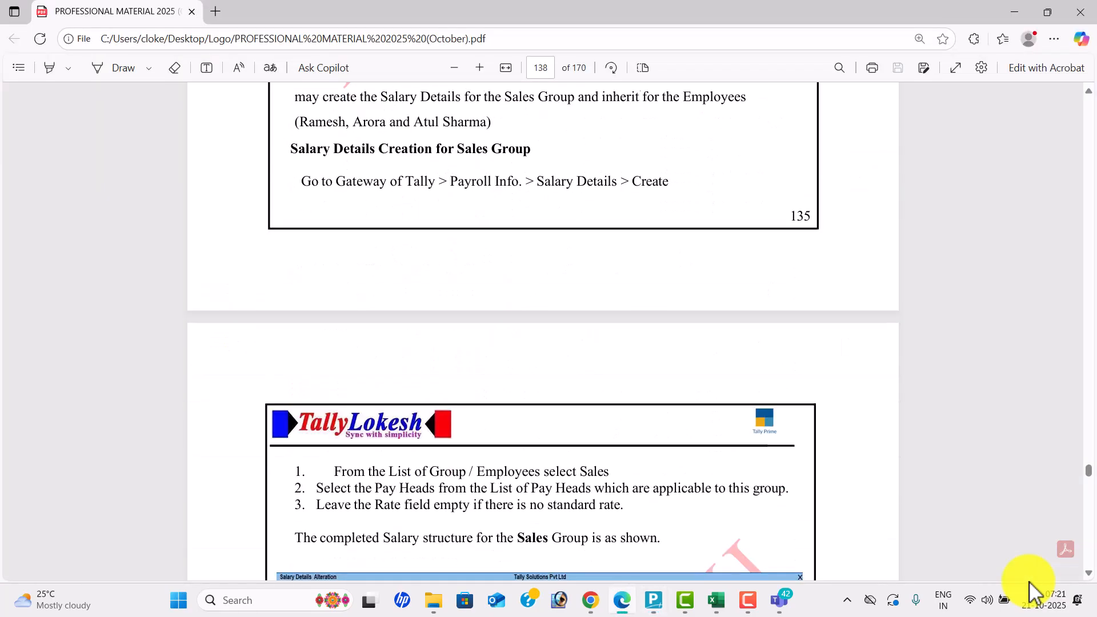
pyautogui.press('Down')
pyautogui.press('Down')
pyautogui.press('Down')
pyautogui.press('Down')
pyautogui.press('Down')
pyautogui.press('Down')
pyautogui.press('Down')
pyautogui.press('Down')
pyautogui.press('Down')
pyautogui.press('Down')
pyautogui.press('Down')
pyautogui.press('Down')
pyautogui.press('Down')
pyautogui.press('Down')
pyautogui.press('Down')
pyautogui.press('Down')
pyautogui.press('Down')
pyautogui.press('Down')
pyautogui.press('Down')
pyautogui.press('Down')
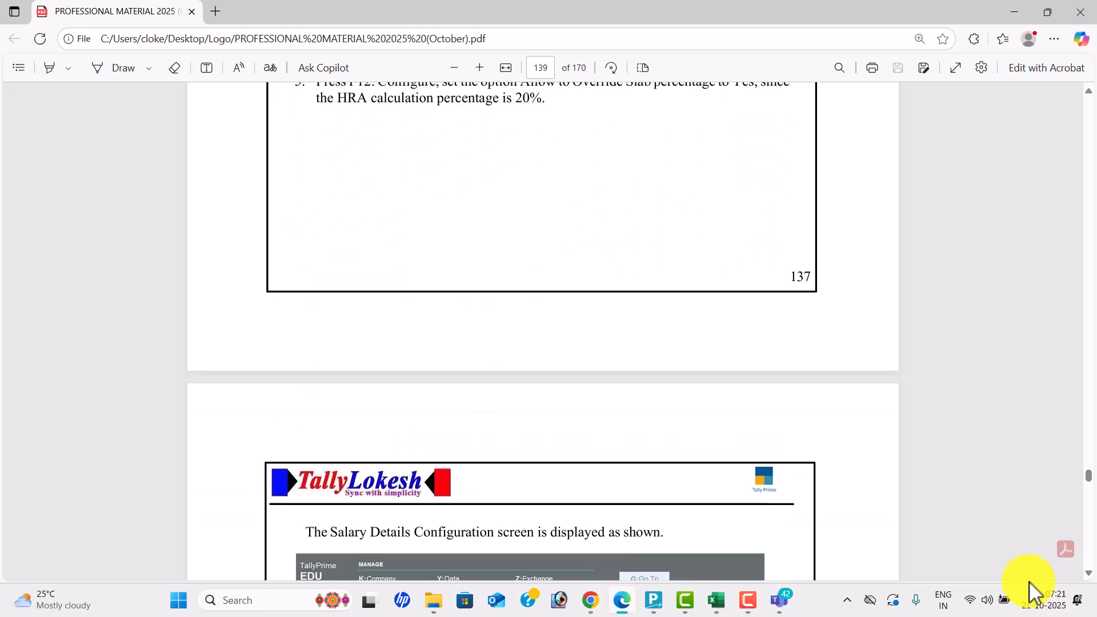
pyautogui.press('Down')
pyautogui.press('Down')
pyautogui.press('Down')
pyautogui.press('Down')
pyautogui.press('Down')
pyautogui.press('Down')
pyautogui.press('Down')
pyautogui.press('Down')
pyautogui.press('Down')
pyautogui.press('Down')
pyautogui.press('Down')
pyautogui.press('Down')
pyautogui.press('Down')
pyautogui.press('Down')
pyautogui.press('Down')
pyautogui.press('Down')
pyautogui.press('Down')
pyautogui.press('Down')
pyautogui.press('Down')
pyautogui.press('Down')
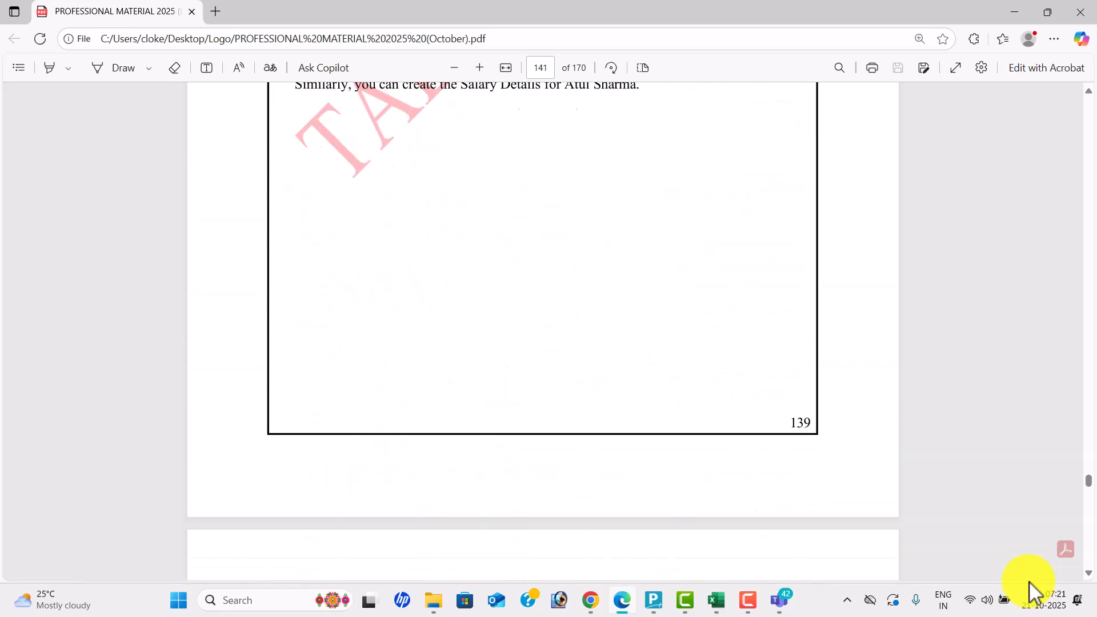
pyautogui.press('Down')
pyautogui.press('Down')
pyautogui.press('Down')
pyautogui.press('Down')
pyautogui.press('Down')
pyautogui.press('Down')
pyautogui.press('Down')
pyautogui.press('Down')
pyautogui.press('Down')
pyautogui.press('Down')
pyautogui.press('Down')
pyautogui.press('Down')
pyautogui.press('Down')
pyautogui.press('Down')
pyautogui.press('Down')
pyautogui.press('Down')
pyautogui.press('Down')
pyautogui.press('Down')
pyautogui.press('Down')
pyautogui.press('Down')
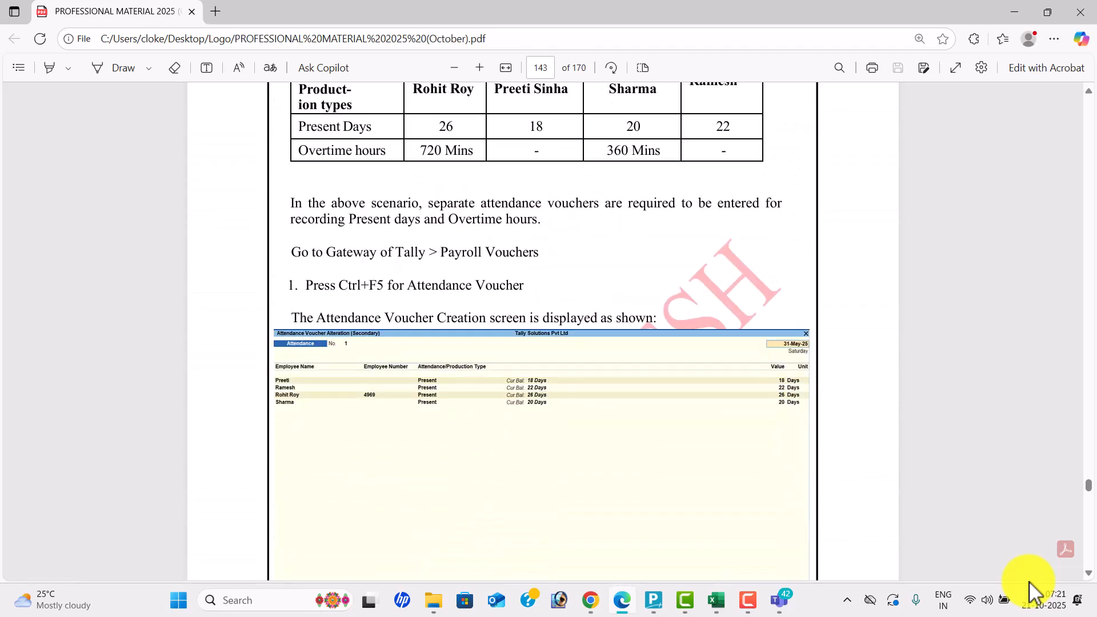
pyautogui.press('Up')
pyautogui.press('Up')
pyautogui.press('Up')
pyautogui.hotkey('alt', 'Tab')
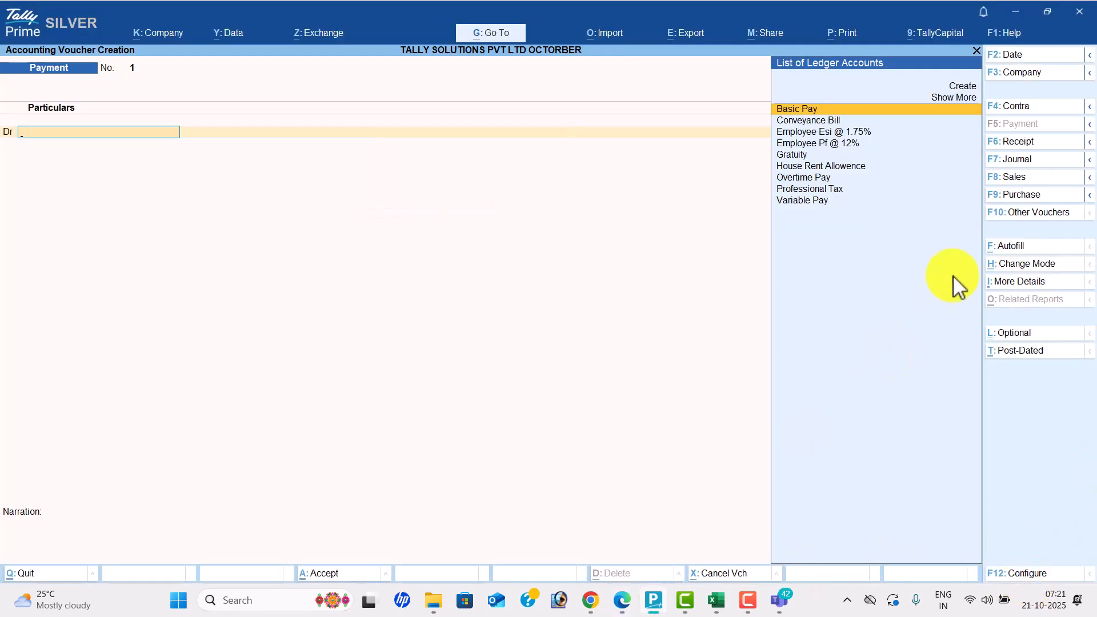
# - Start an Attendance voucher and set its date to 1-May-25
pyautogui.press('Down')
pyautogui.press('Down')
pyautogui.press('Down')
pyautogui.press('Down')
pyautogui.press('Down')
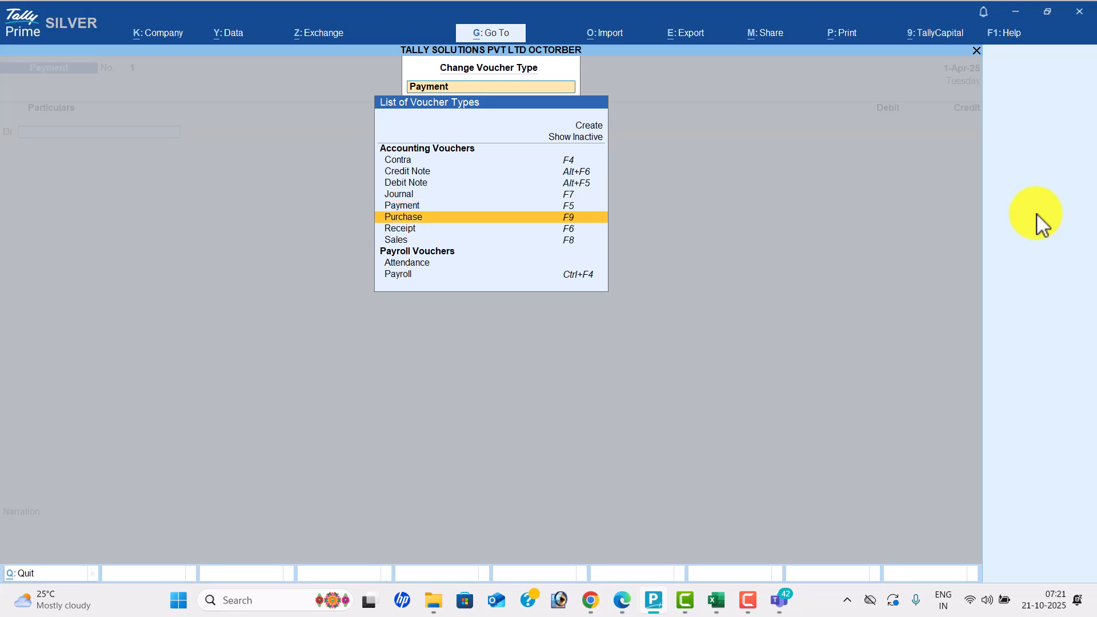
pyautogui.press('Up')
pyautogui.press('Return')
pyautogui.hotkey('alt', 'Tab')
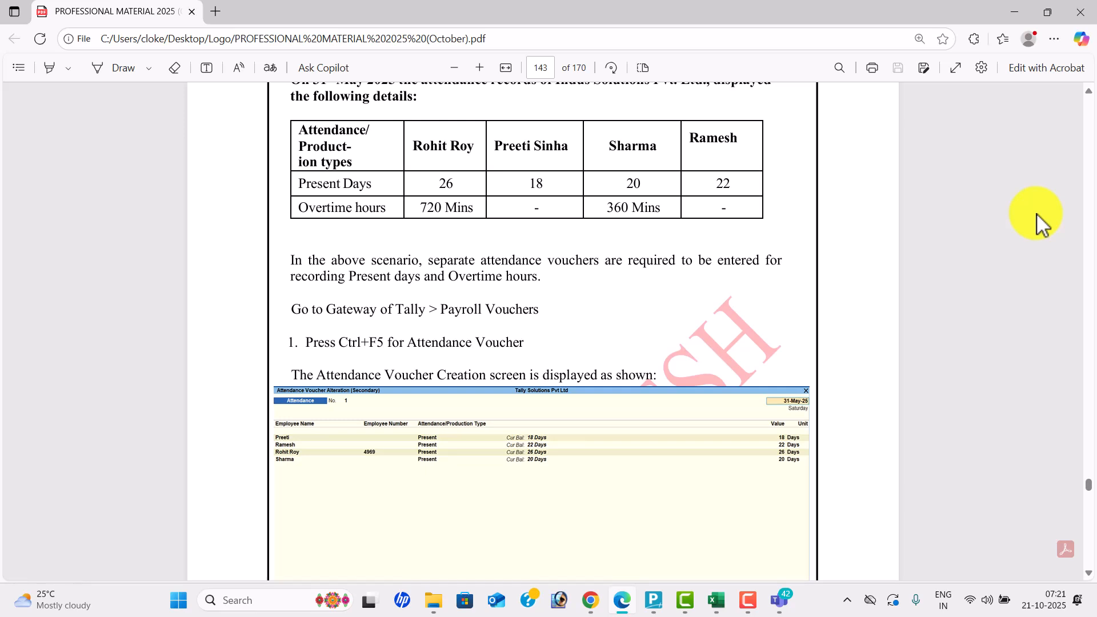
pyautogui.hotkey('alt', 'Tab')
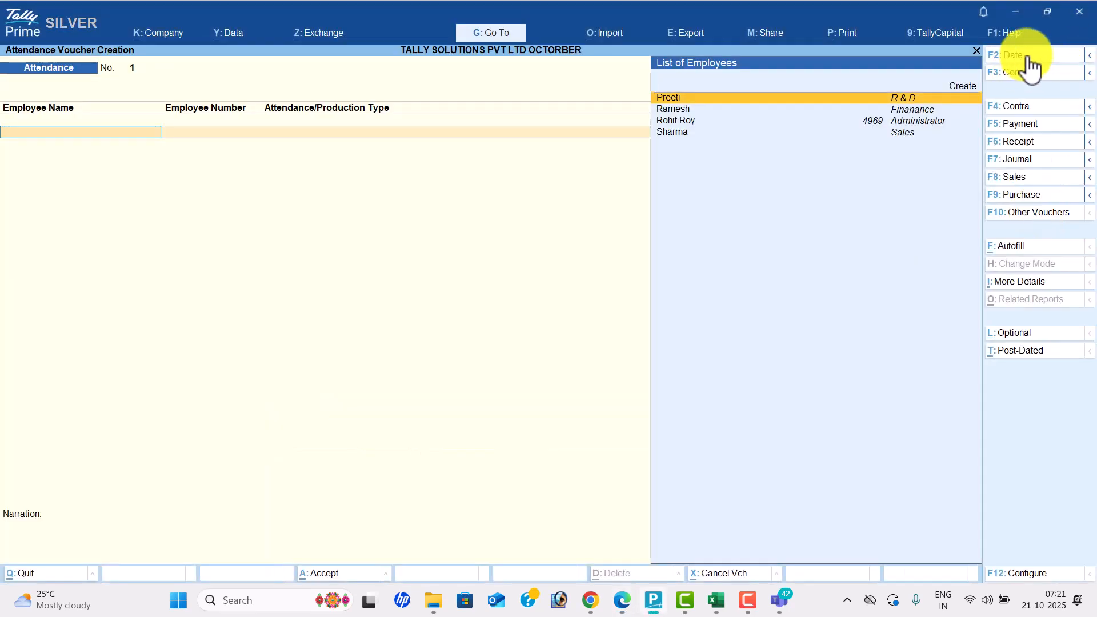
pyautogui.click(1026, 56)
pyautogui.write('1-8')
pyautogui.press('Return')
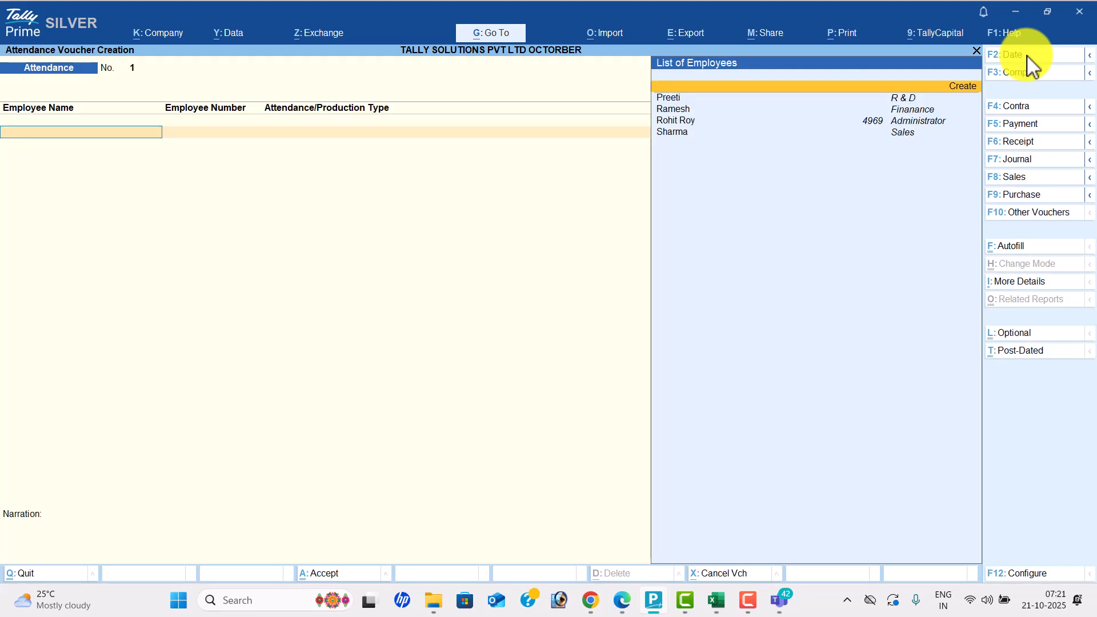
# - Autofill the attendance voucher with Present rows for all employees
pyautogui.click(1025, 247)
pyautogui.press('Return')
pyautogui.press('Return')
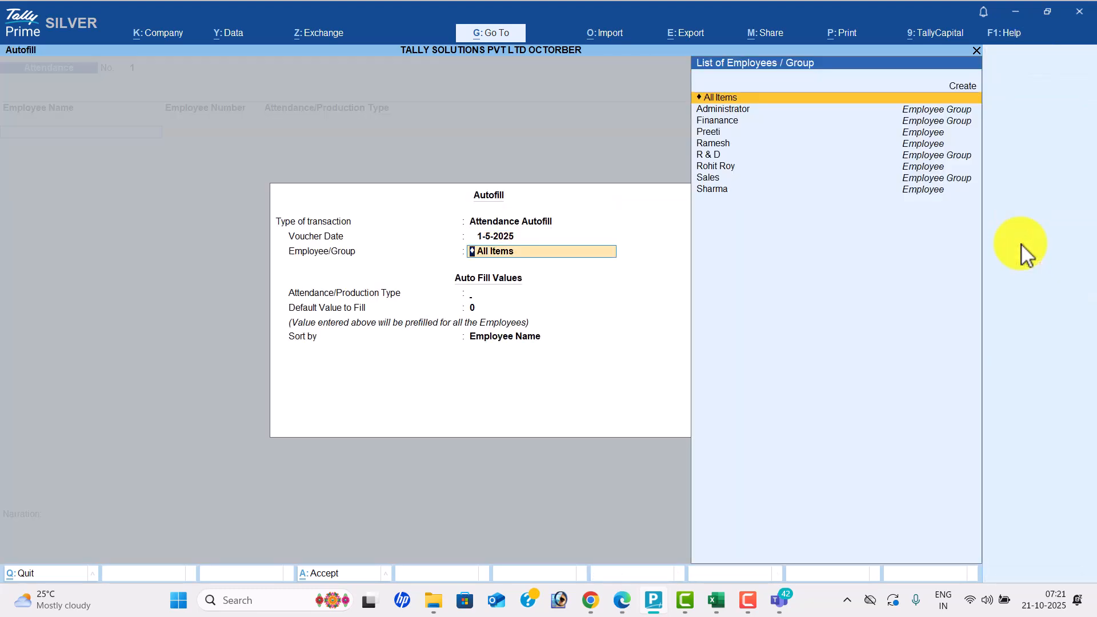
pyautogui.press('Return')
pyautogui.press('Down')
pyautogui.press('Down')
pyautogui.press('Return')
pyautogui.press('Return')
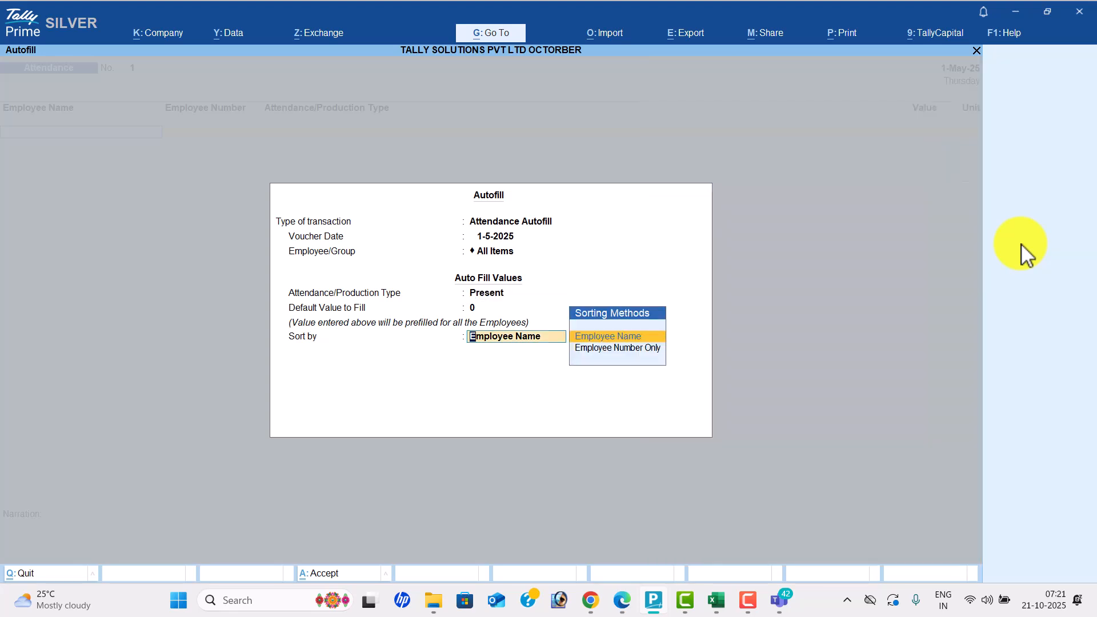
pyautogui.press('Return')
pyautogui.hotkey('alt', 'Tab')
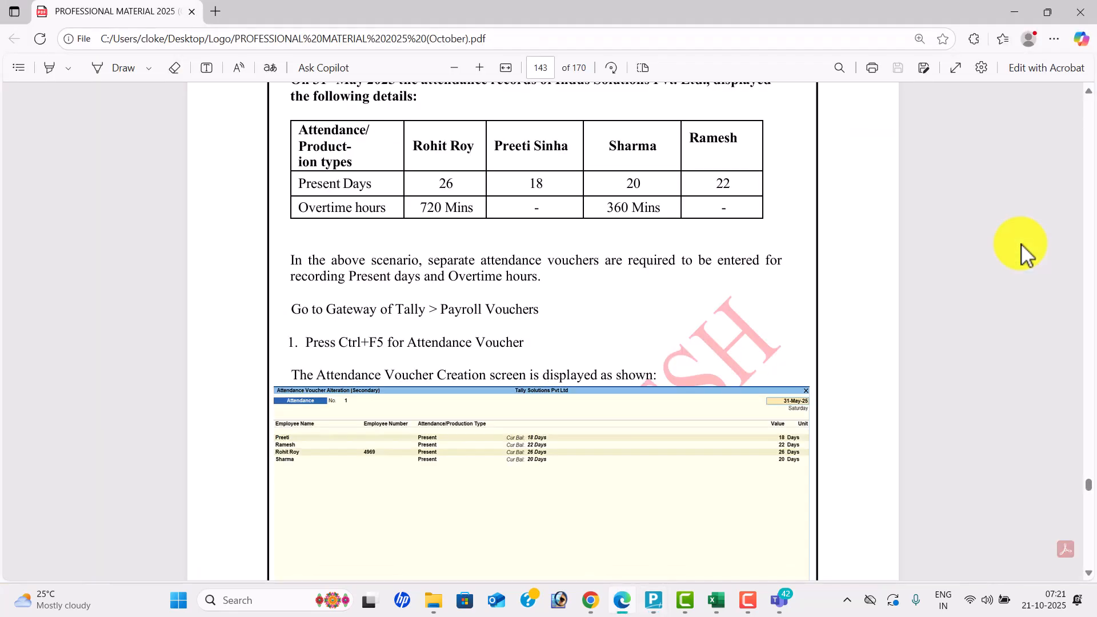
pyautogui.hotkey('alt', 'Tab')
# - Enter present days 18, 22, 26 and 20 for the four employees and accept
pyautogui.write('18')
pyautogui.press('Return')
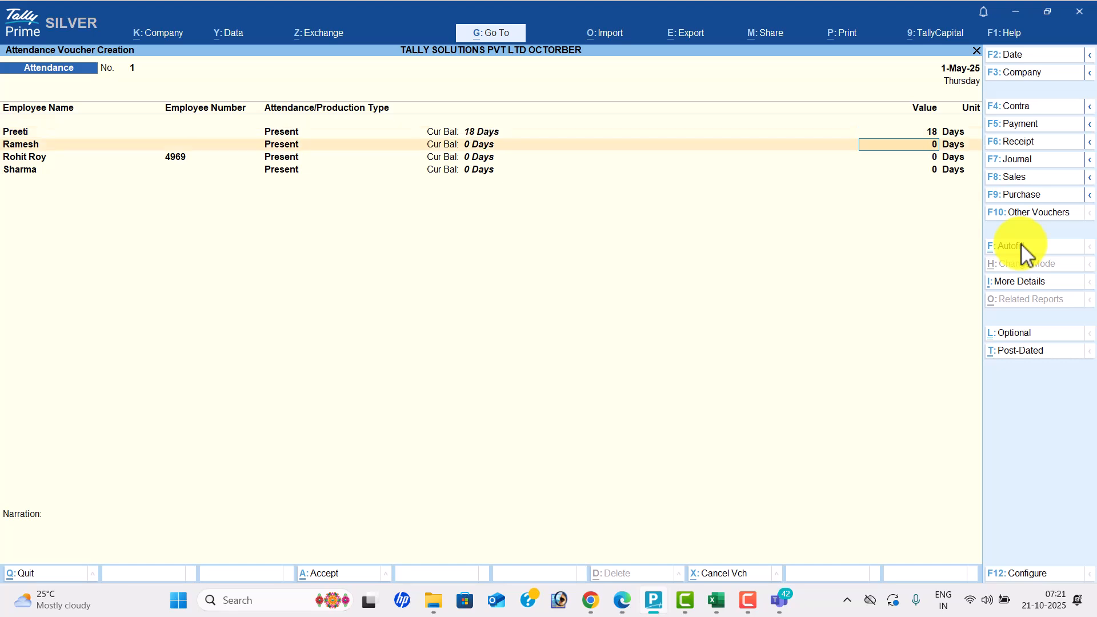
pyautogui.hotkey('alt', 'Tab')
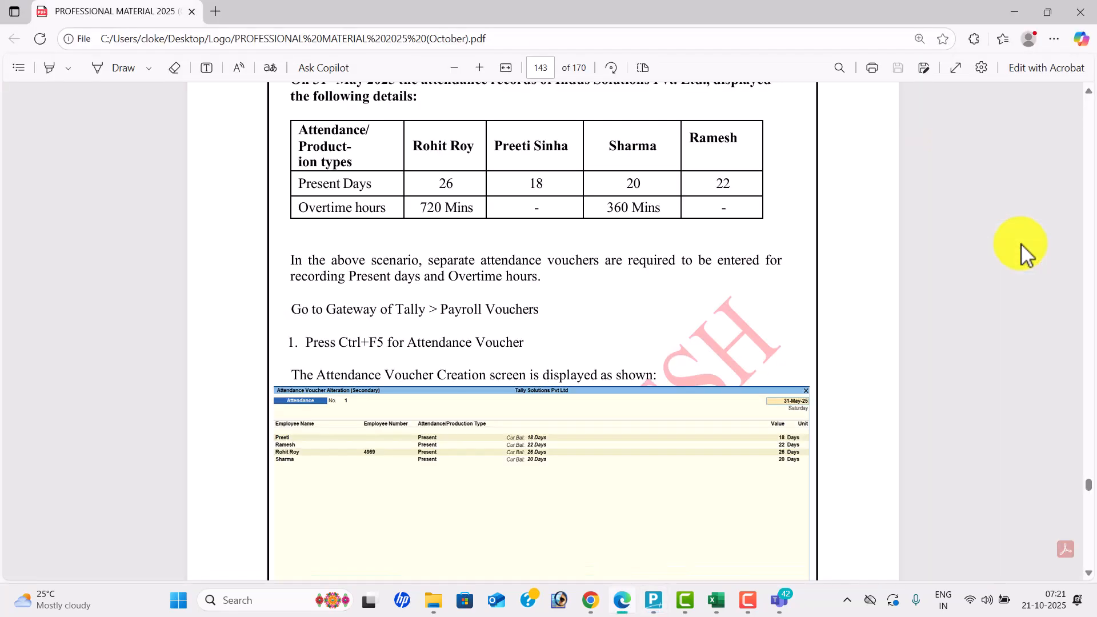
pyautogui.hotkey('alt', 'Tab')
pyautogui.write('22')
pyautogui.press('Return')
pyautogui.hotkey('alt', 'Tab')
pyautogui.hotkey('alt', 'Tab')
pyautogui.write('26')
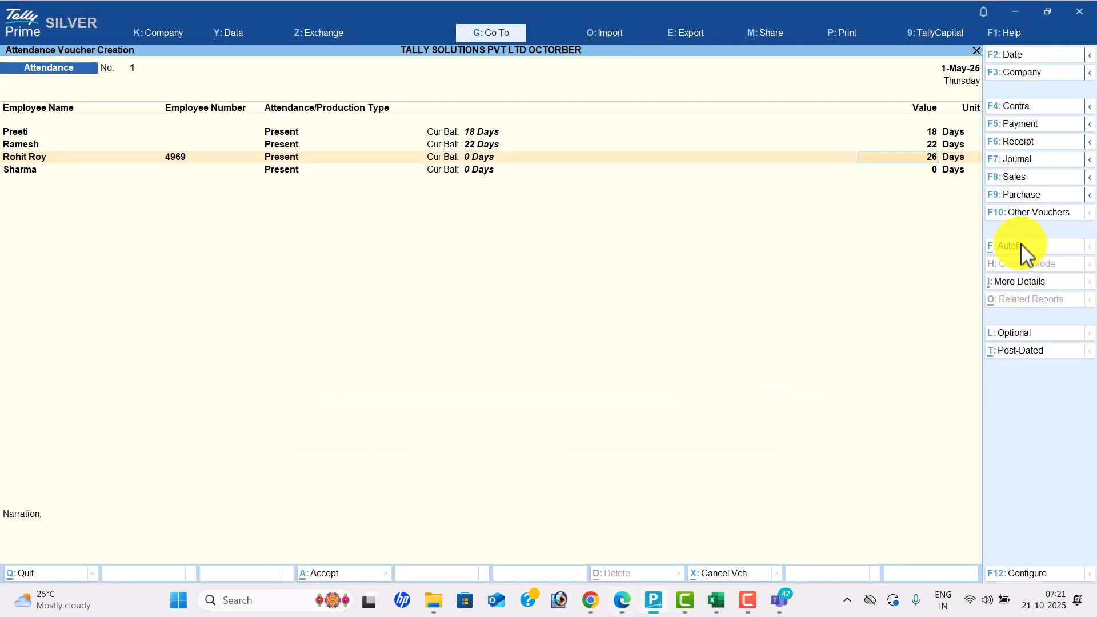
pyautogui.press('Return')
pyautogui.hotkey('alt', 'Tab')
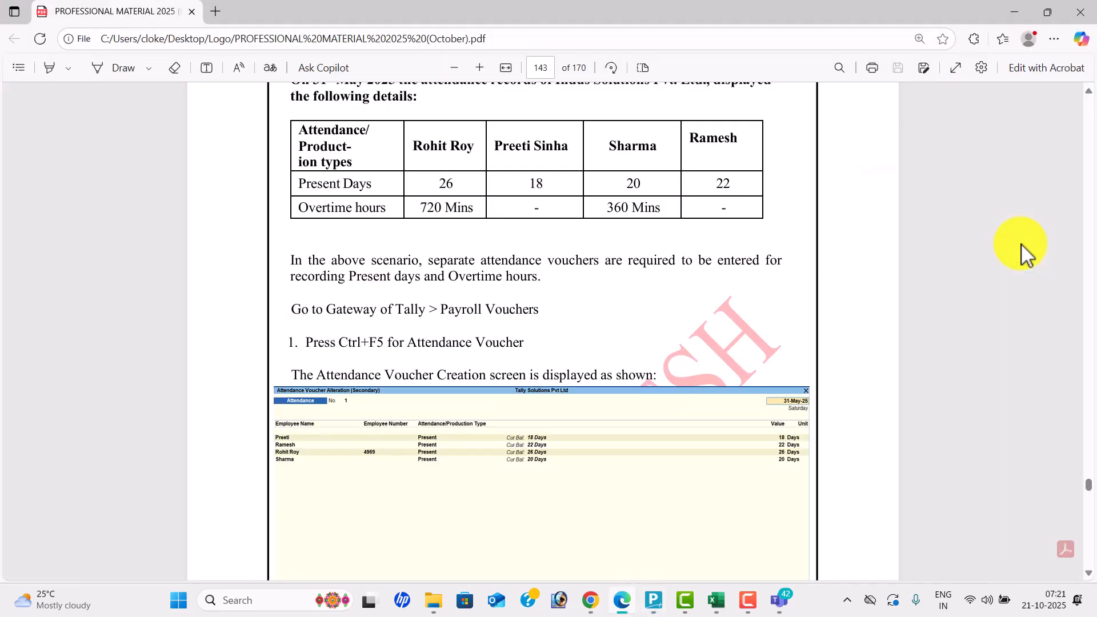
pyautogui.hotkey('alt', 'Tab')
pyautogui.write('20')
pyautogui.press('Return')
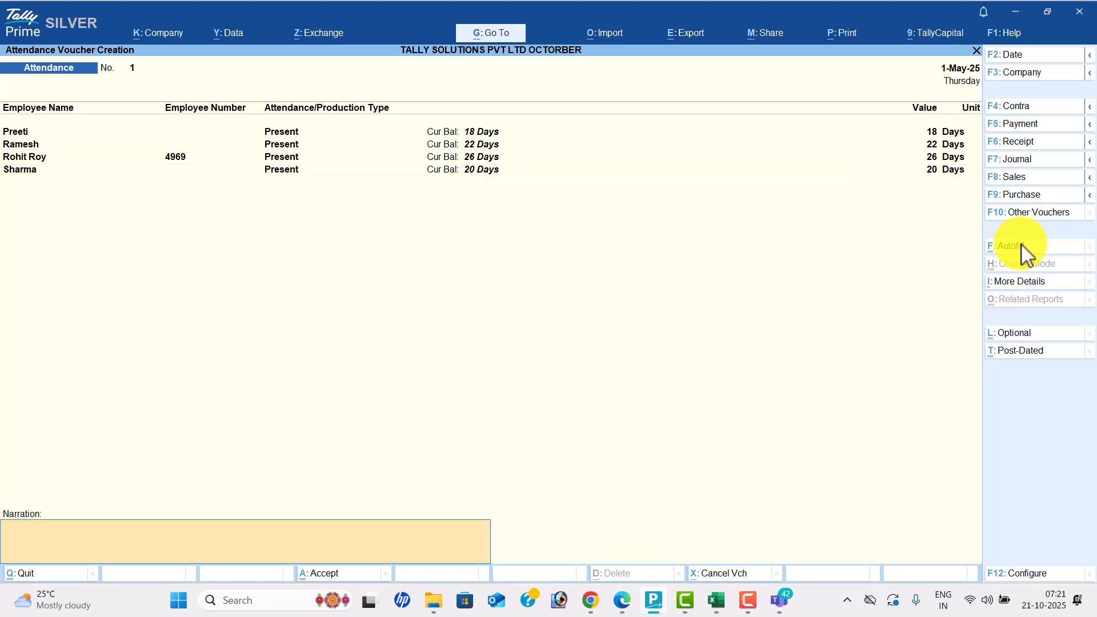
pyautogui.press('Return')
pyautogui.press('Return')
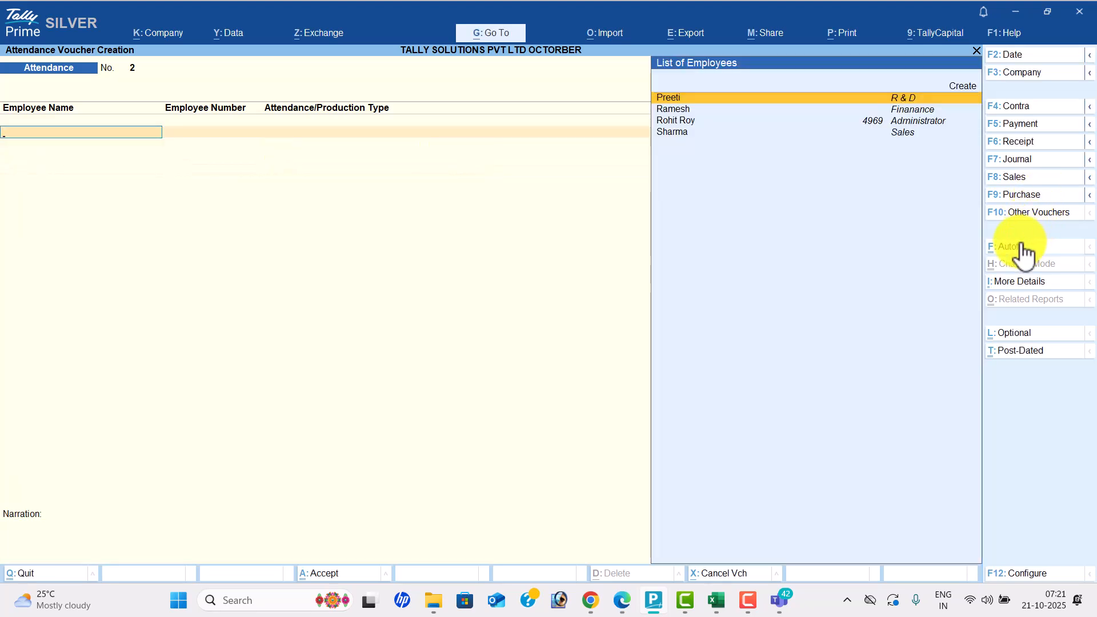
# - Autofill a new attendance voucher with Overtime rows for all employees
pyautogui.click(1023, 252)
pyautogui.press('Return')
pyautogui.press('Return')
pyautogui.press('Return')
pyautogui.press('Down')
pyautogui.press('Return')
pyautogui.press('Return')
pyautogui.press('Return')
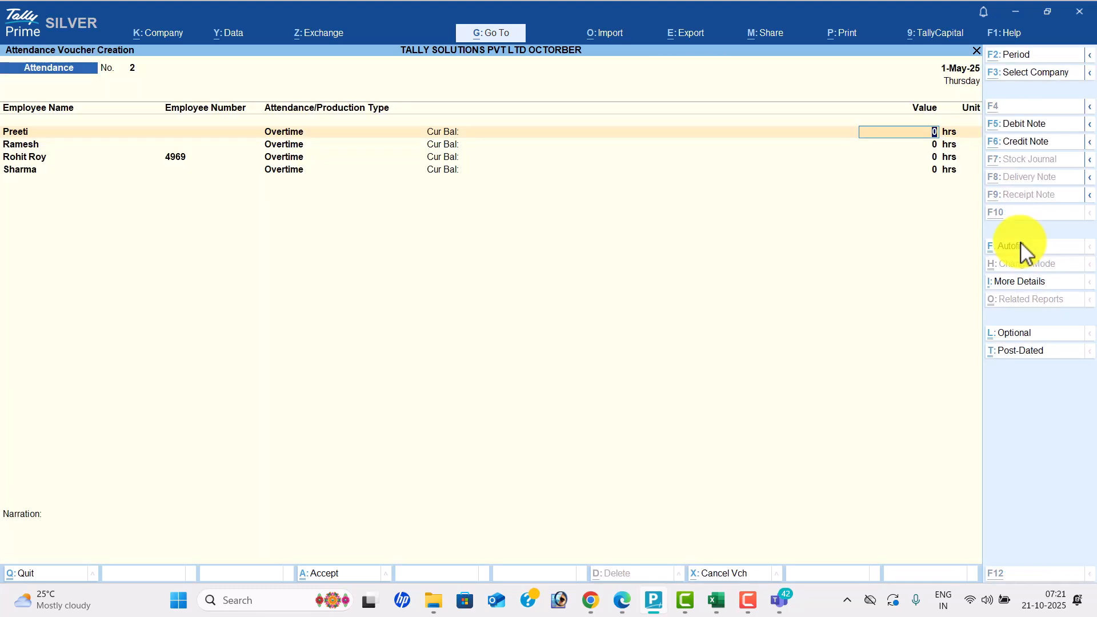
pyautogui.hotkey('alt', 'Tab')
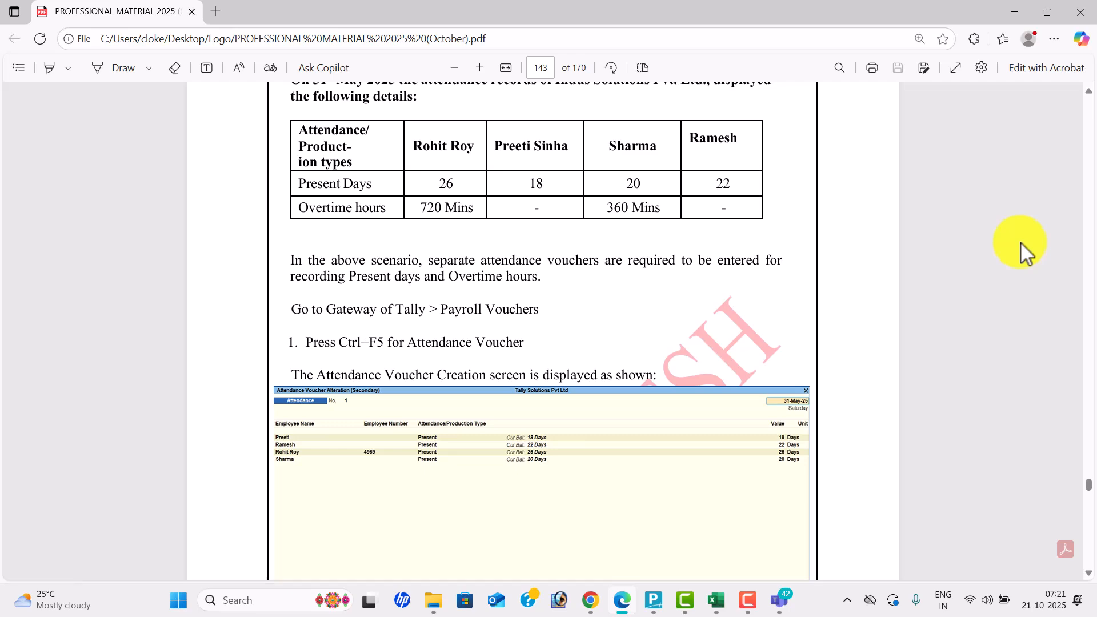
pyautogui.hotkey('alt', 'Tab')
pyautogui.press('Return')
# - Enter 720 minutes overtime for Administrator and 360 minutes for Sales, then save
pyautogui.press('Return')
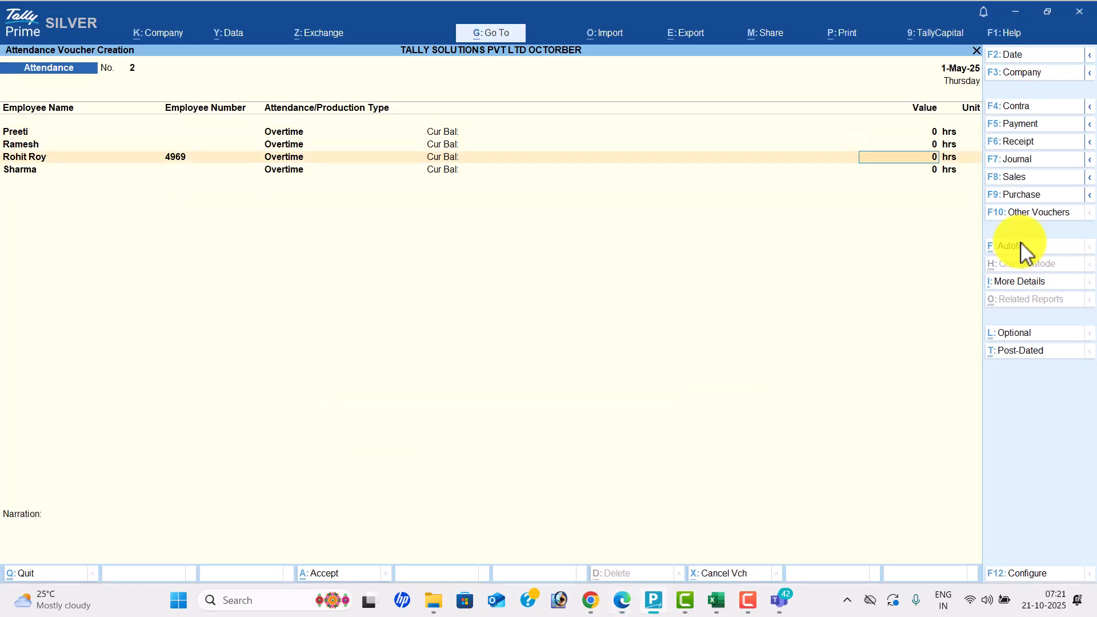
pyautogui.hotkey('alt', 'Tab')
pyautogui.hotkey('alt', 'Tab')
pyautogui.write('720')
pyautogui.press('Return')
pyautogui.write('mins')
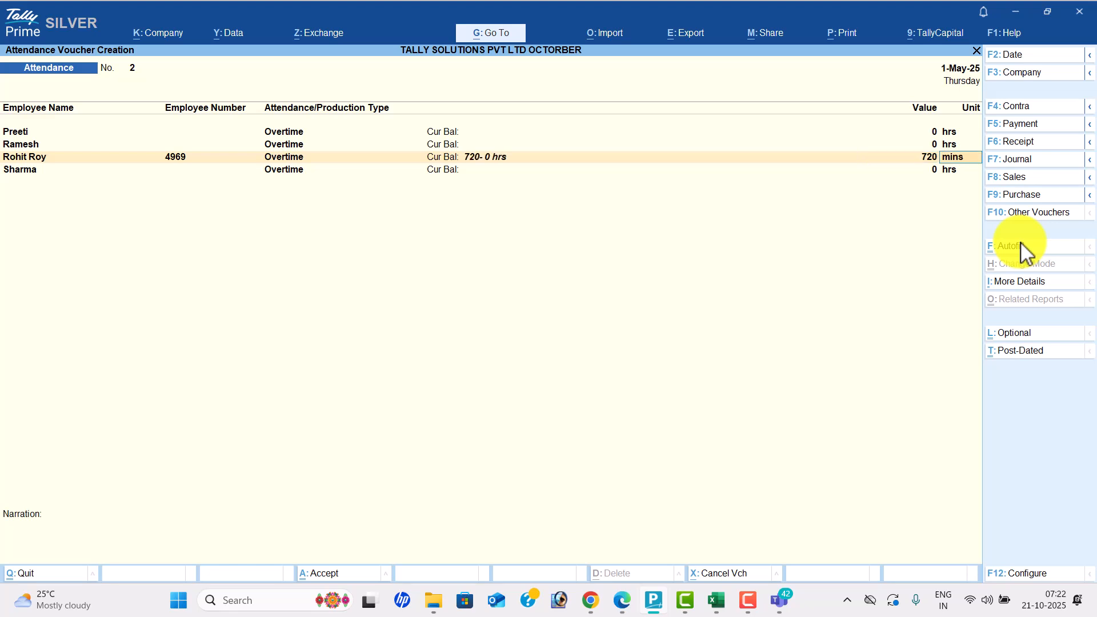
pyautogui.press('Return')
pyautogui.hotkey('alt', 'Tab')
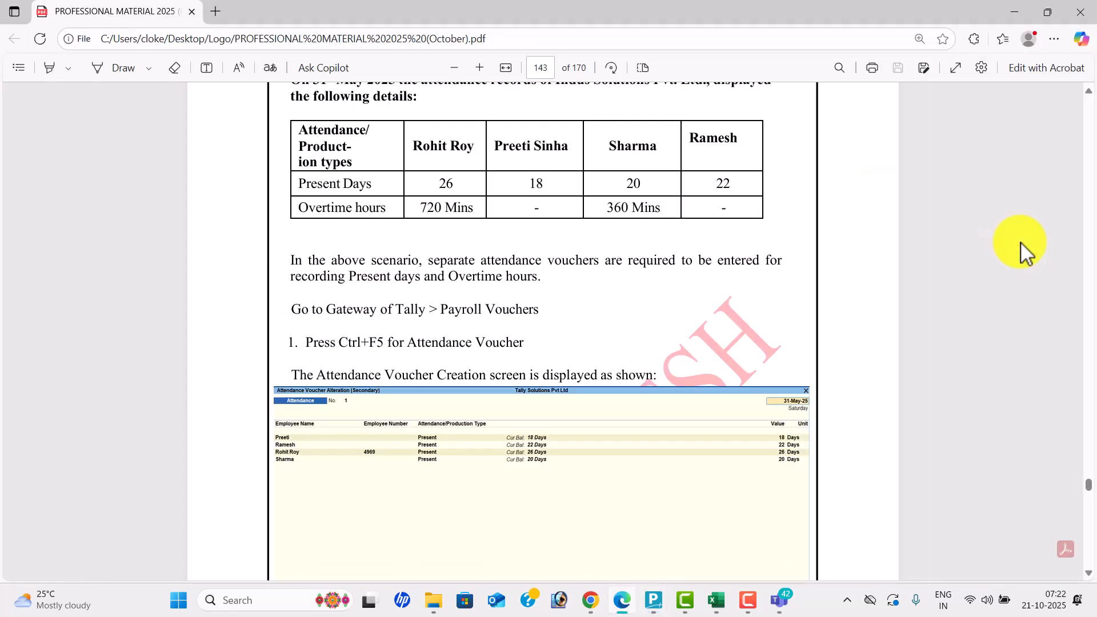
pyautogui.hotkey('alt', 'Tab')
pyautogui.write('360')
pyautogui.press('Return')
pyautogui.write('mins')
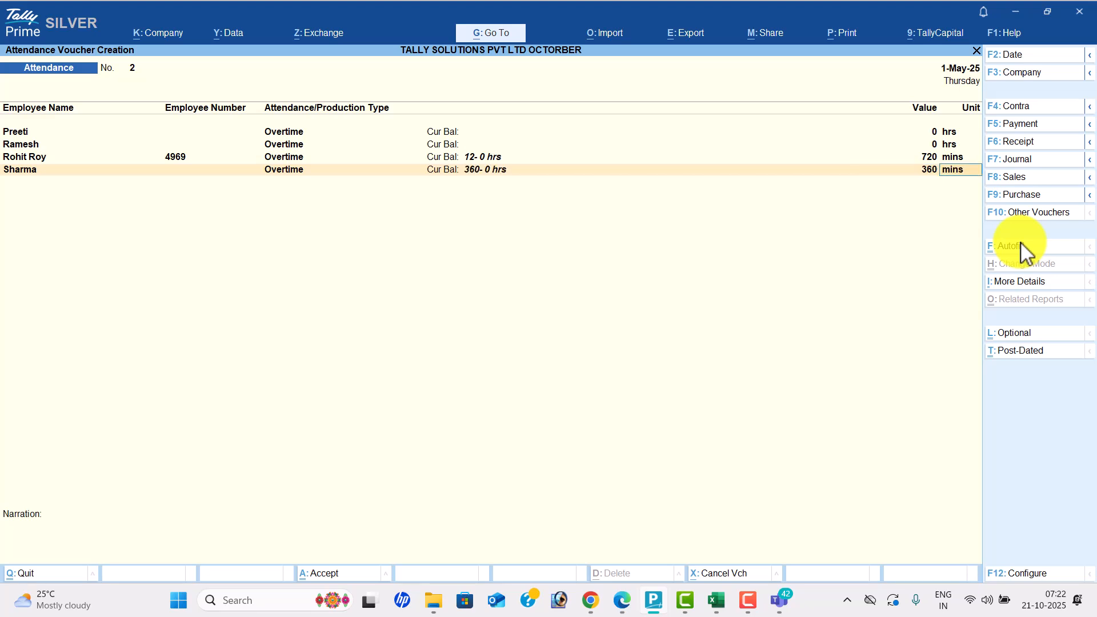
pyautogui.press('Return')
pyautogui.press('Return')
pyautogui.press('Return')
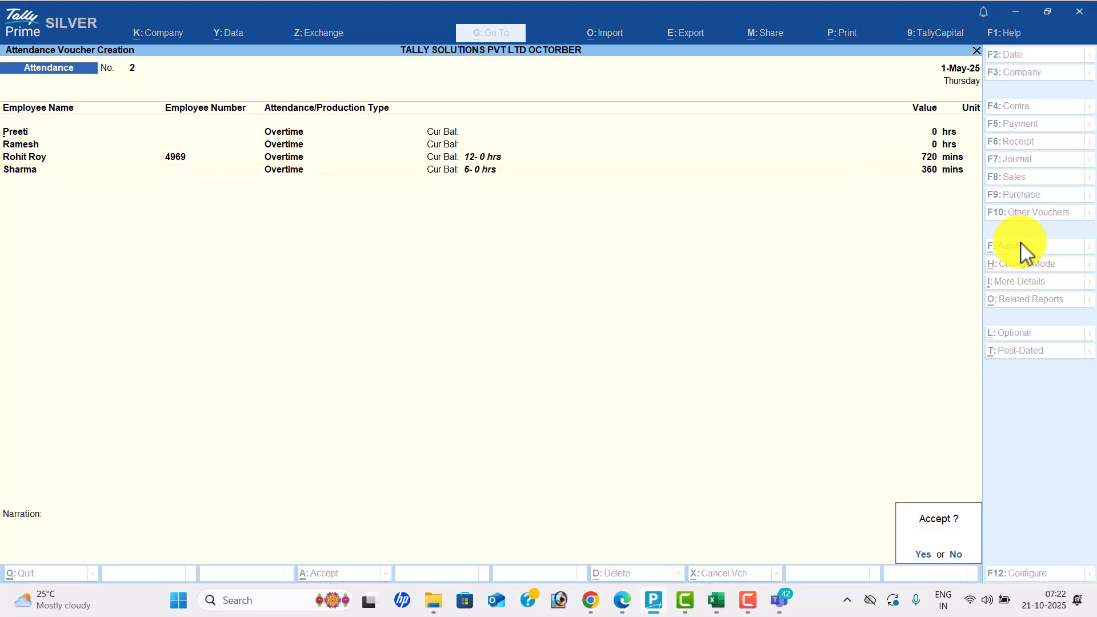
pyautogui.press('Return')
pyautogui.hotkey('alt', 'Tab')
# - Switch to a Payroll voucher and date it 31-May-25
pyautogui.scroll(-1, 1021, 242)
pyautogui.scroll(-15, 1021, 241)
pyautogui.scroll(-10, 1020, 242)
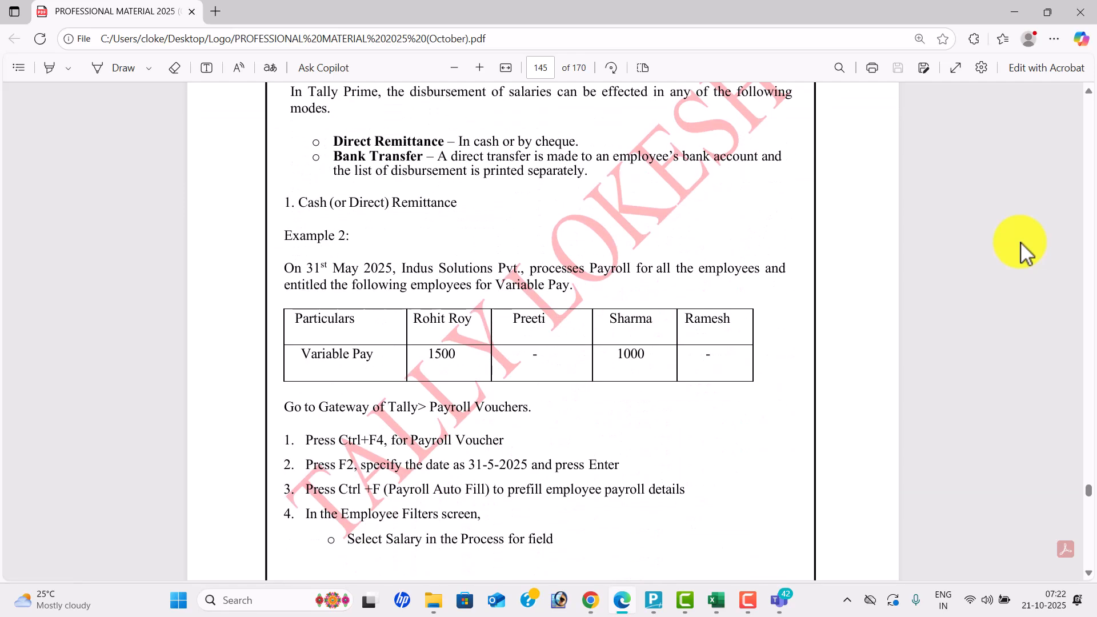
pyautogui.scroll(-2, 1020, 241)
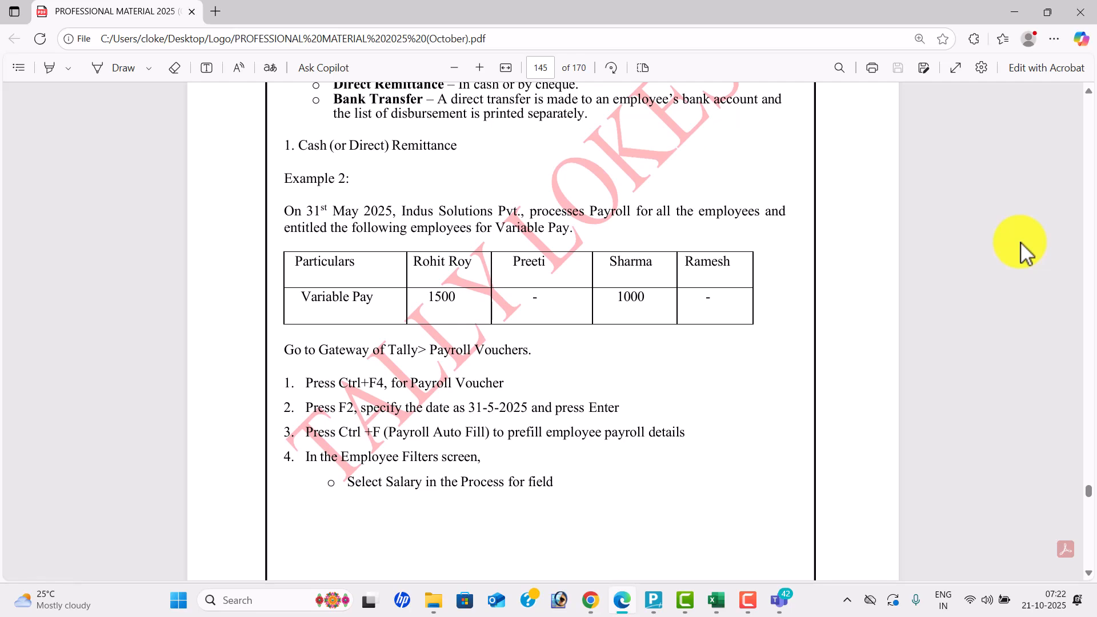
pyautogui.hotkey('alt', 'Tab')
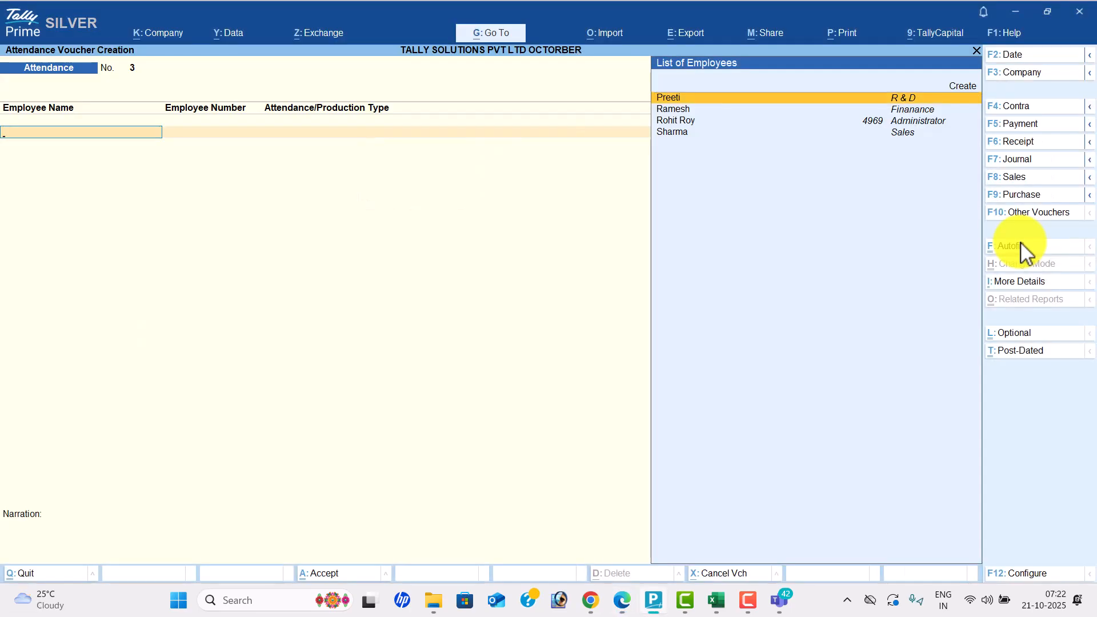
pyautogui.press('ctrl')
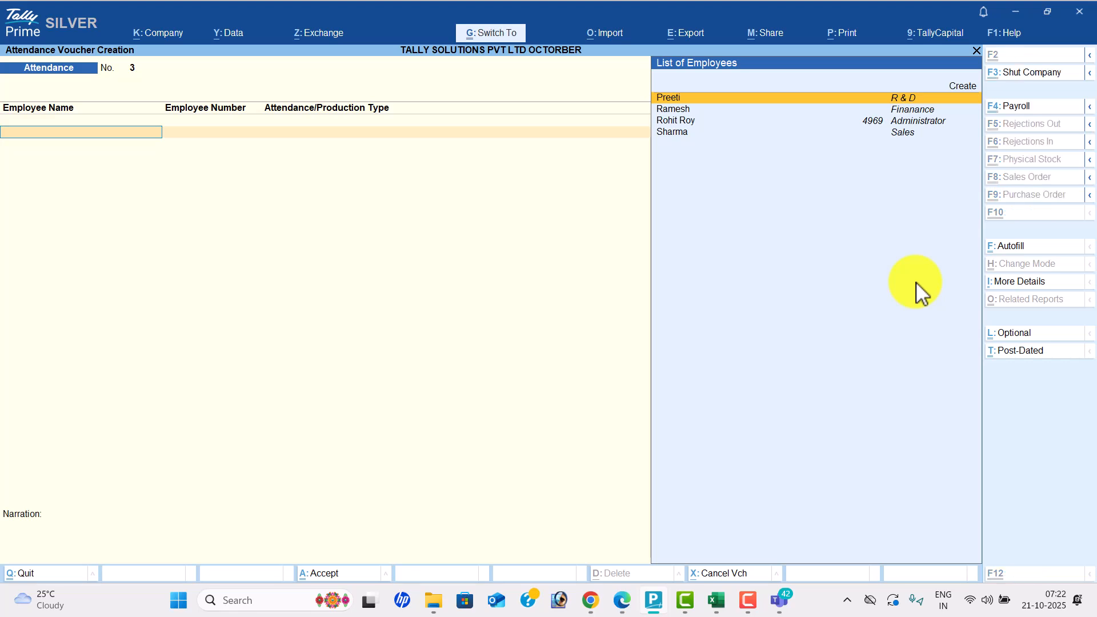
pyautogui.hotkey('ctrl', 'F4')
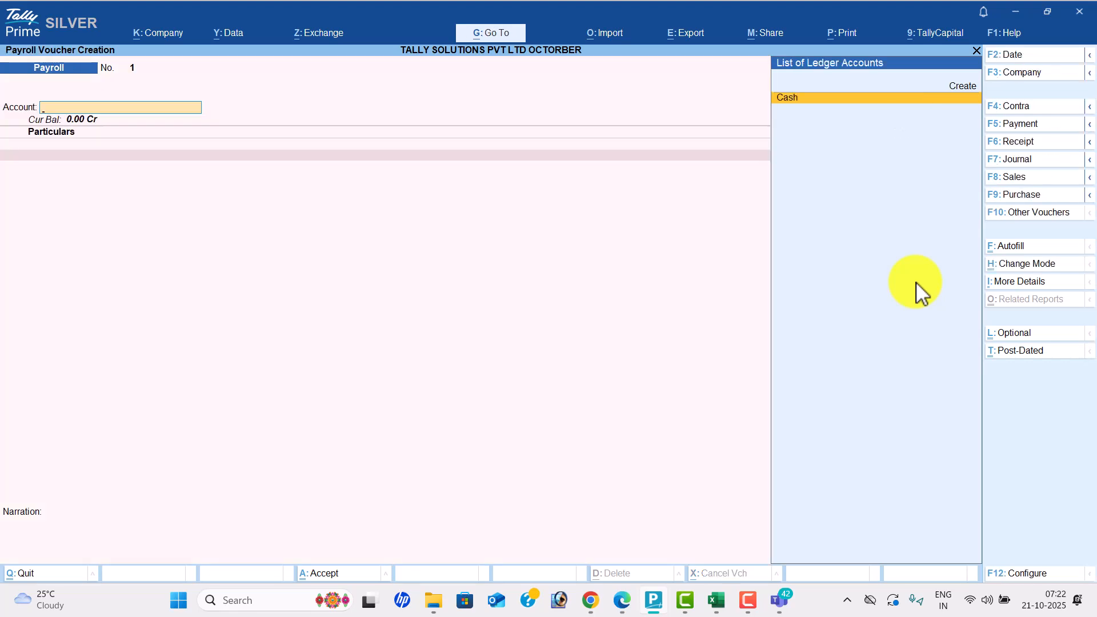
pyautogui.hotkey('alt', 'Tab')
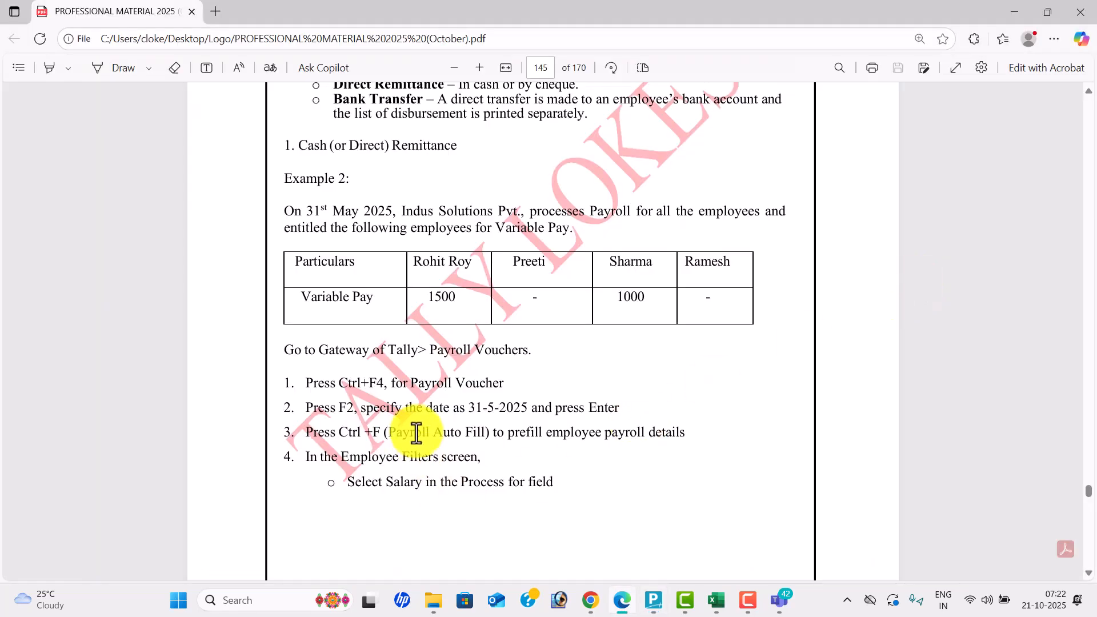
pyautogui.hotkey('alt', 'Tab')
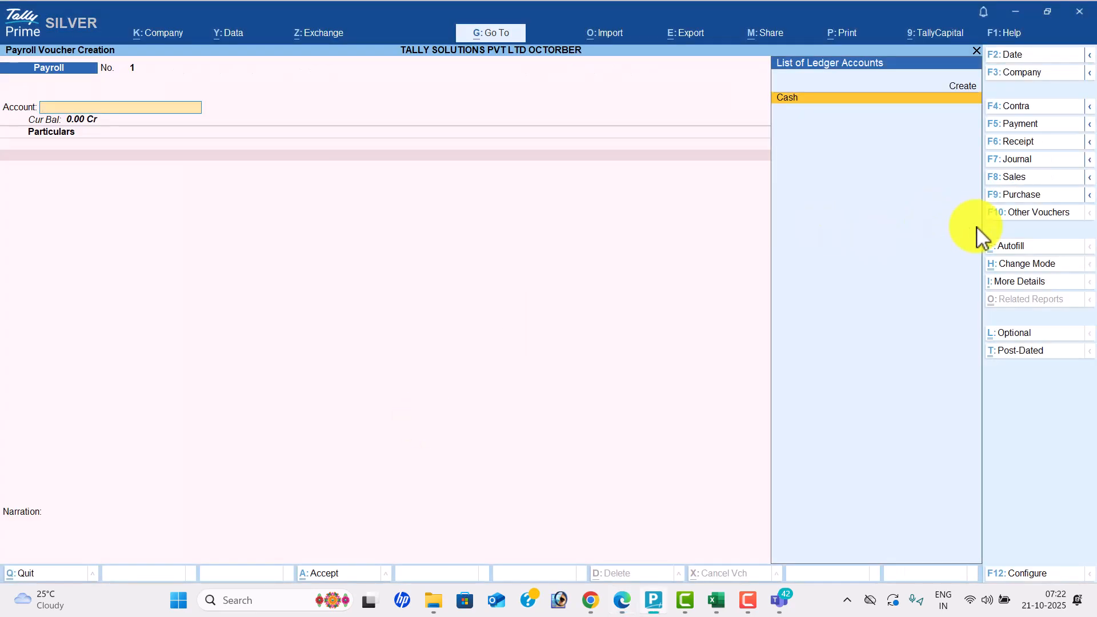
pyautogui.click(1040, 57)
pyautogui.write('31-3')
pyautogui.press('Return')
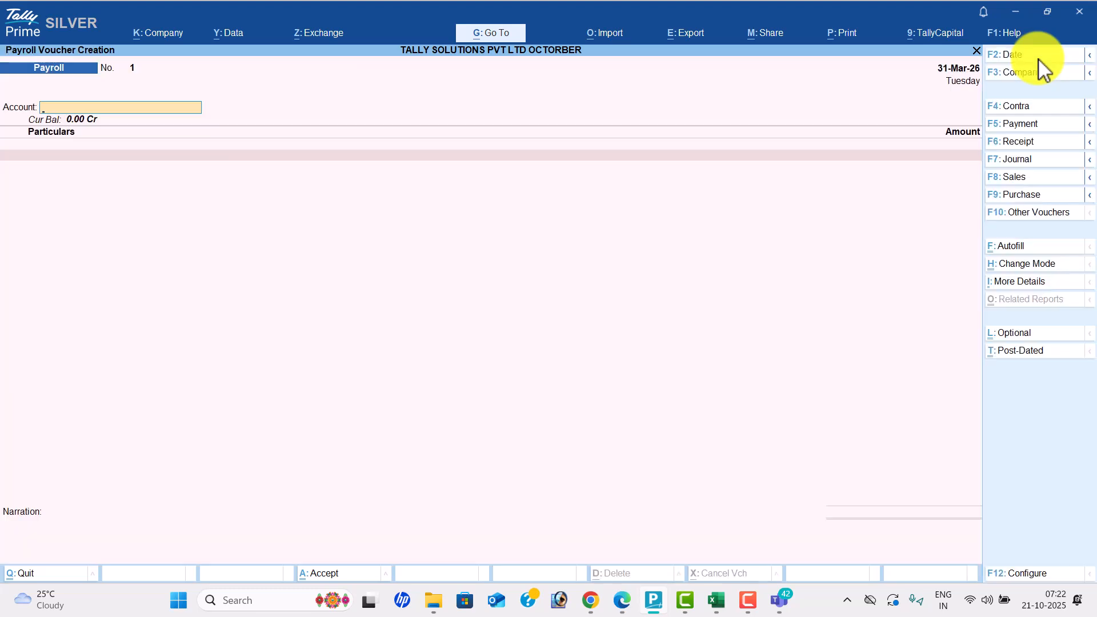
# - Autofill Salary from 1-5-2025 to 31-5-2025 for all employees from Cash, and save
pyautogui.click(1021, 251)
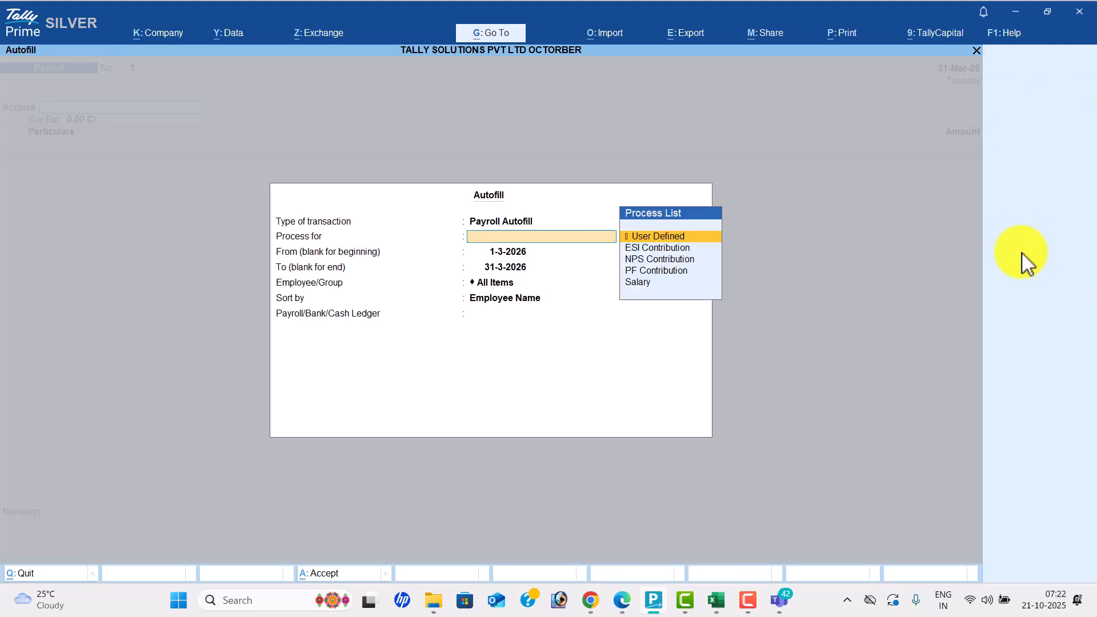
pyautogui.press('Down')
pyautogui.press('Down')
pyautogui.press('Down')
pyautogui.press('Down')
pyautogui.press('Return')
pyautogui.press('Return')
pyautogui.press('Up')
pyautogui.write('1-5')
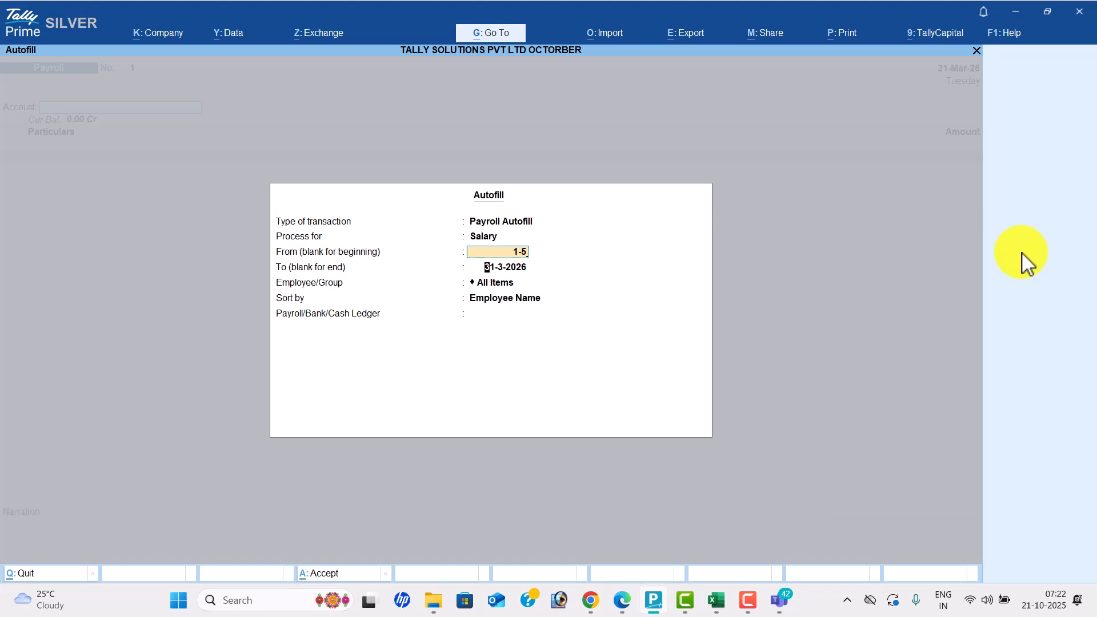
pyautogui.press('Return')
pyautogui.write('31-5')
pyautogui.press('Return')
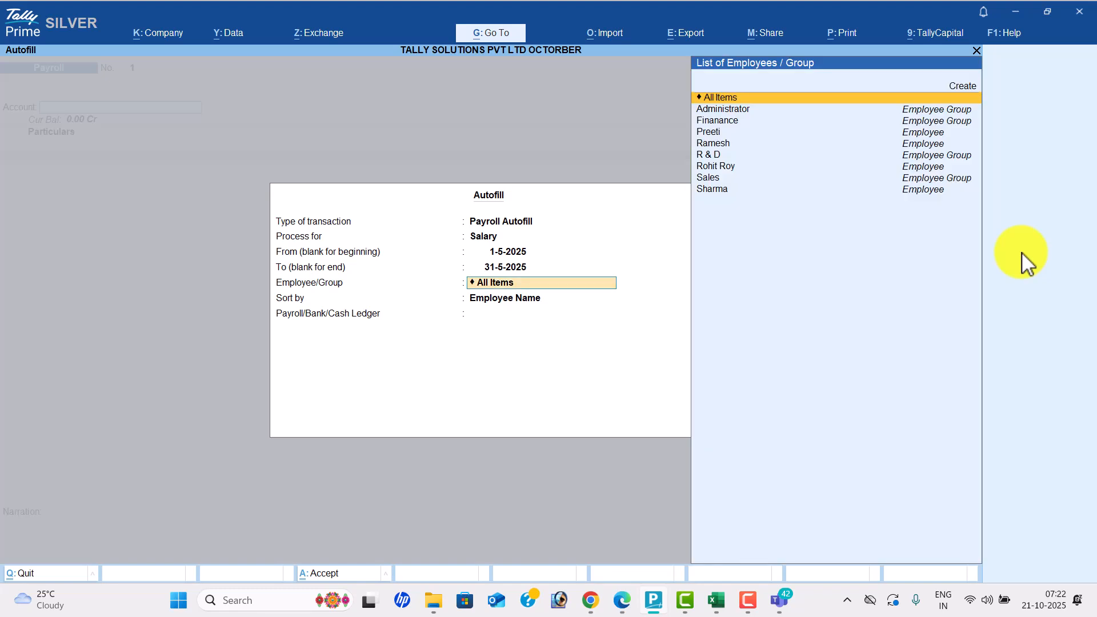
pyautogui.press('Return')
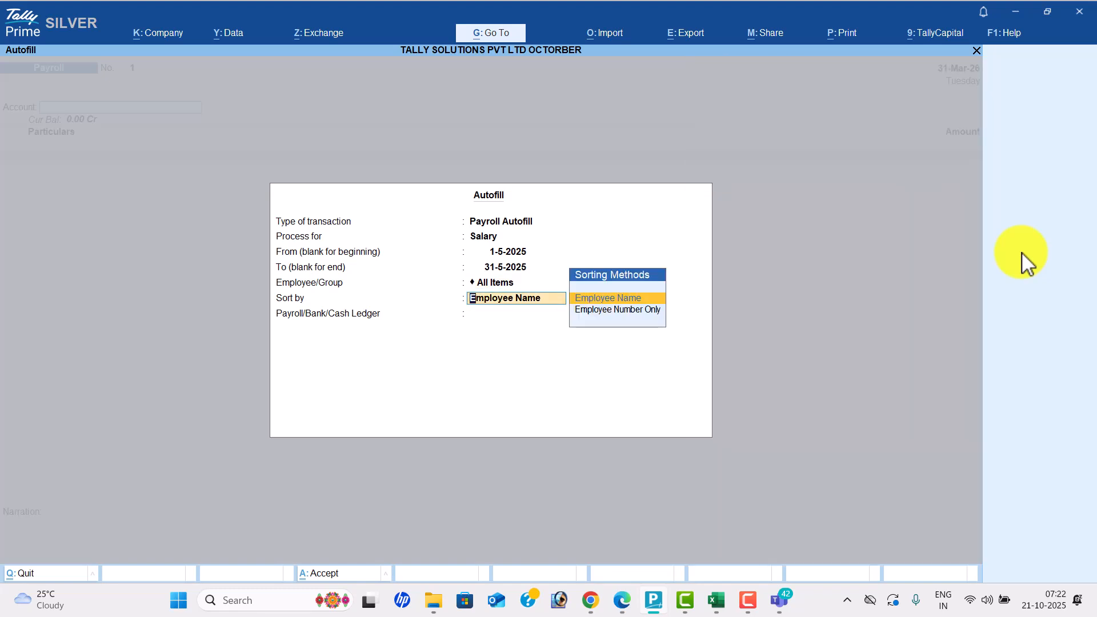
pyautogui.press('Return')
pyautogui.press('Return')
pyautogui.press('Return')
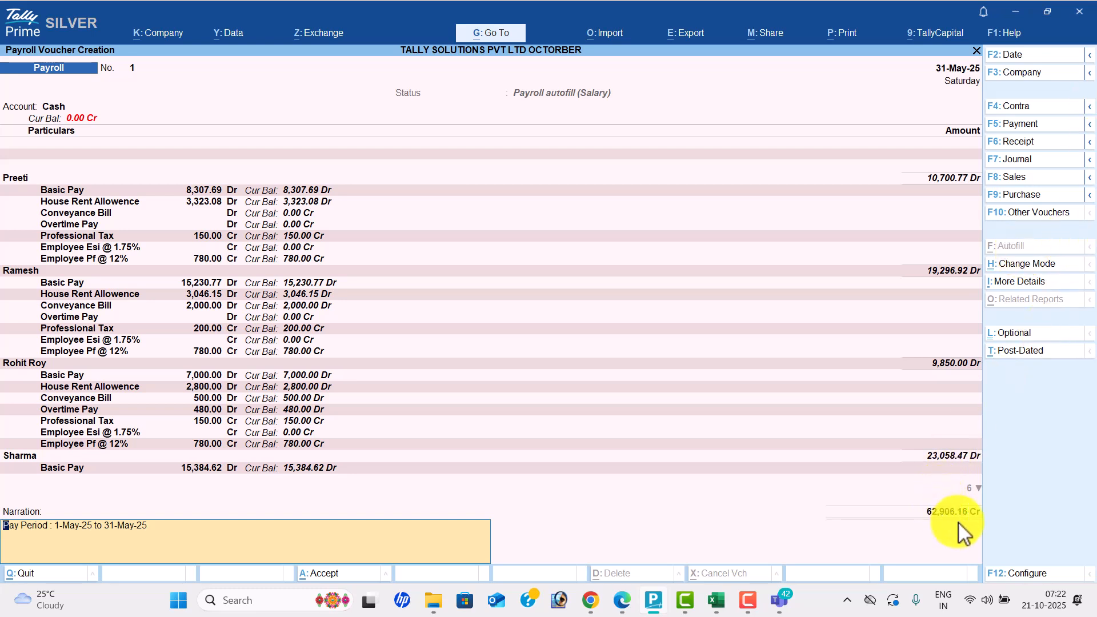
pyautogui.press('Return')
pyautogui.press('Return')
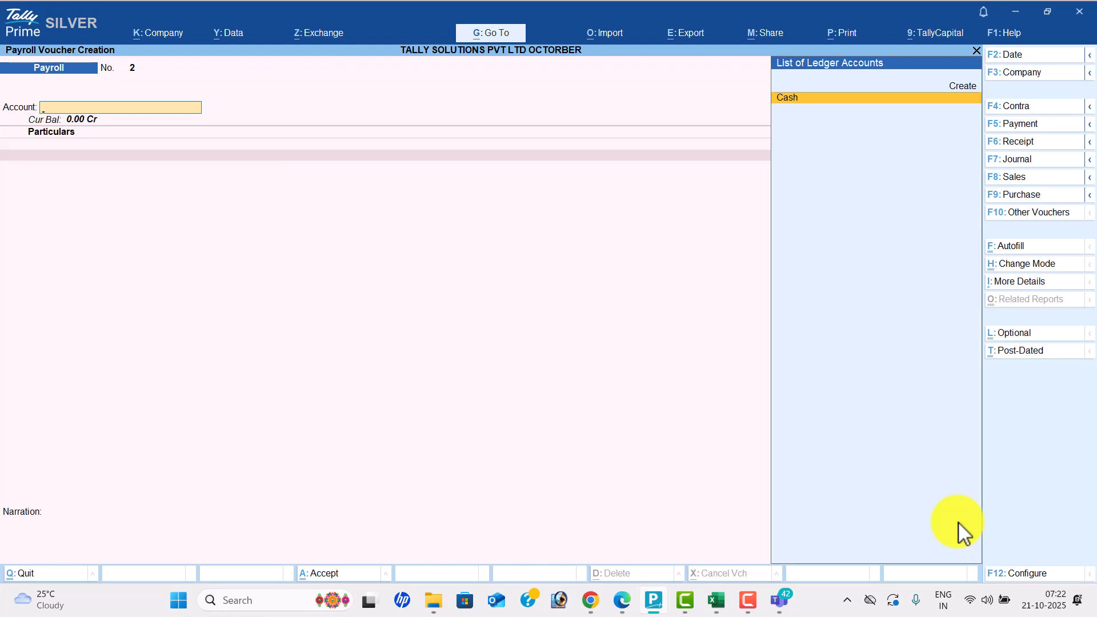
pyautogui.hotkey('alt', 'Tab')
pyautogui.scroll(-2, 964, 533)
pyautogui.scroll(-15, 964, 533)
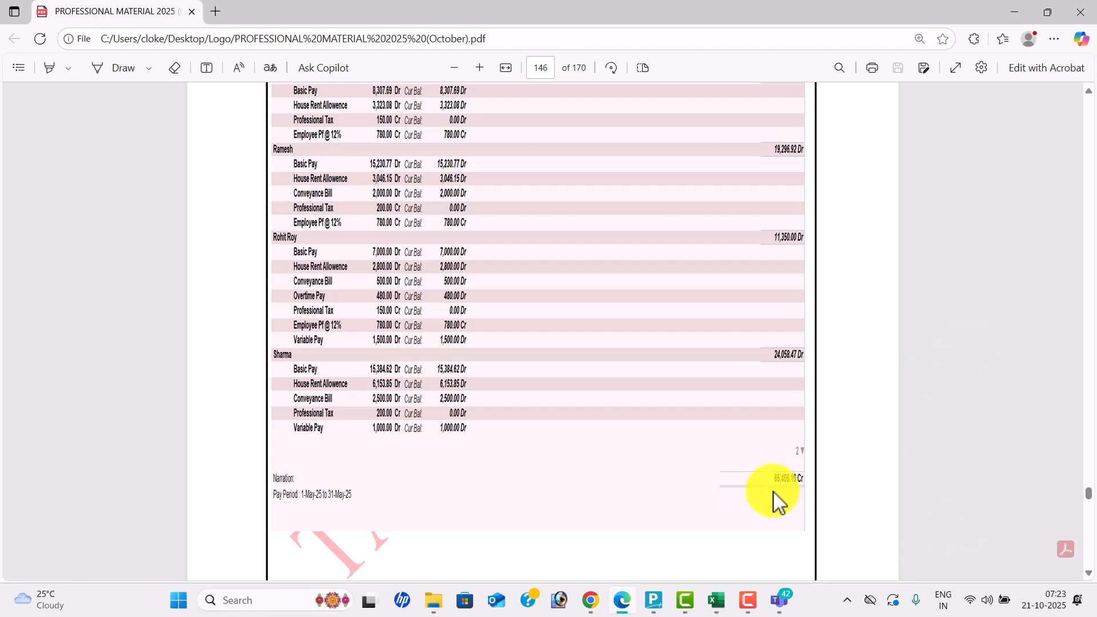
pyautogui.scroll(15, 786, 483)
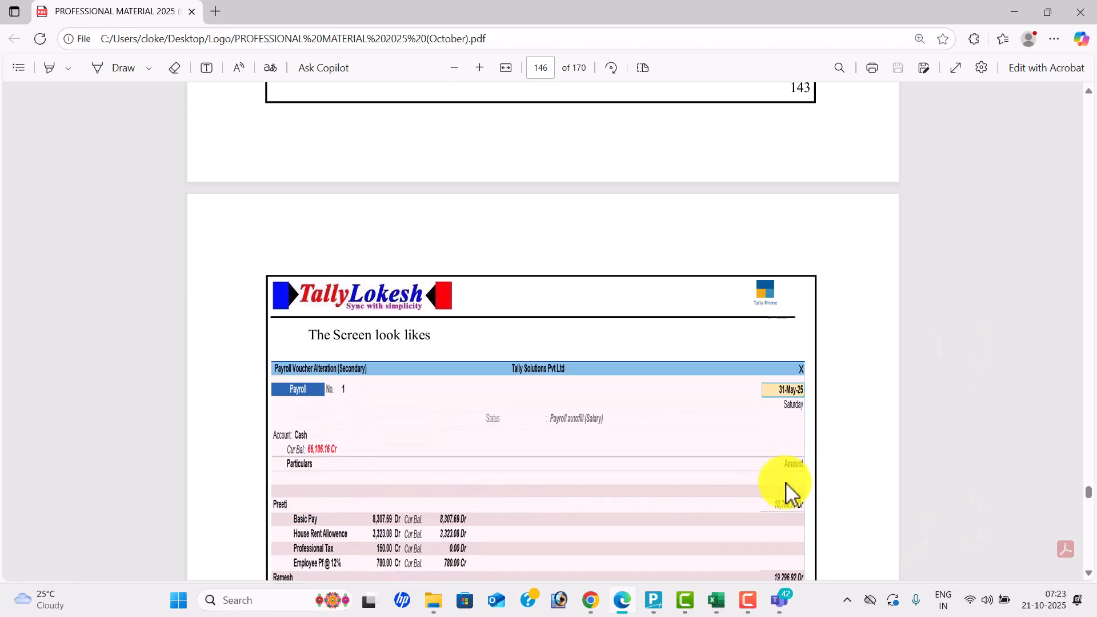
pyautogui.hotkey('alt', 'Tab')
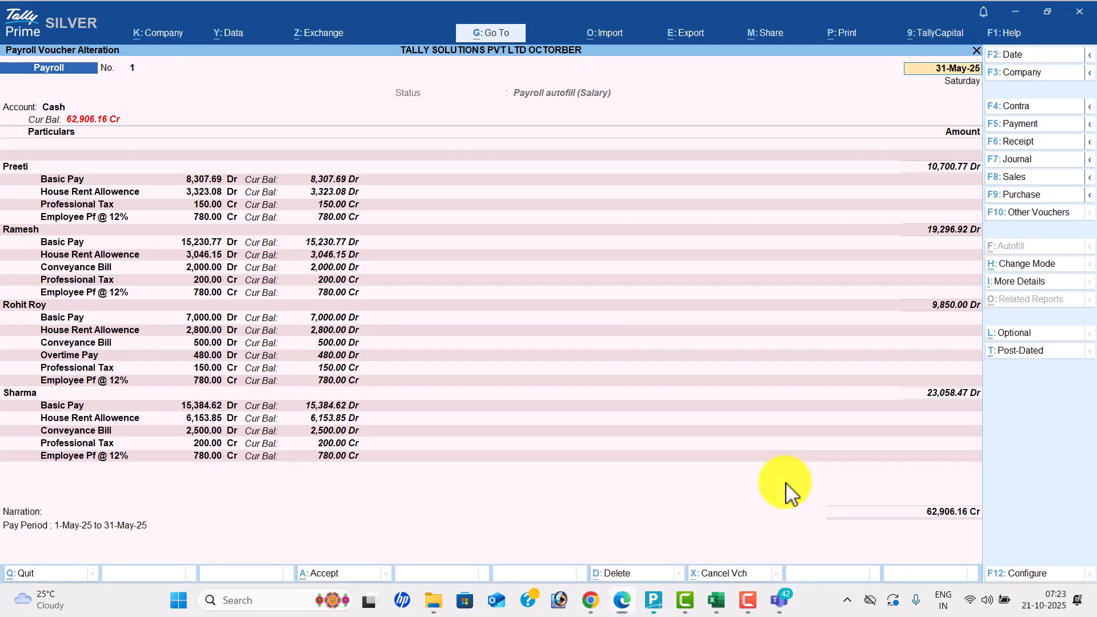
pyautogui.click(105, 377)
pyautogui.press('Return')
pyautogui.press('Return')
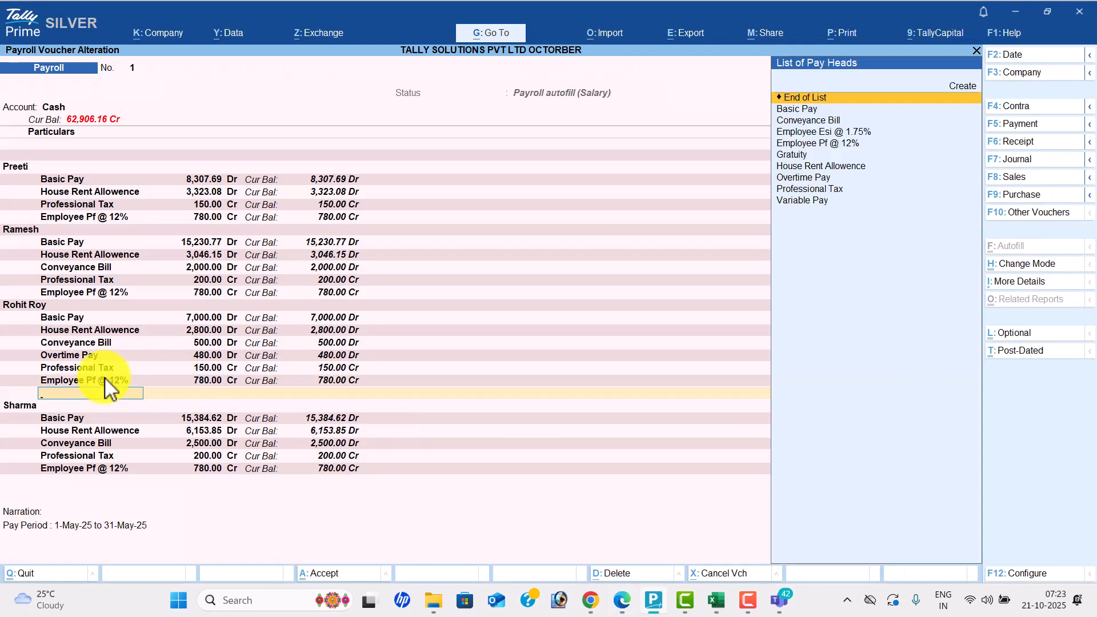
pyautogui.write('R')
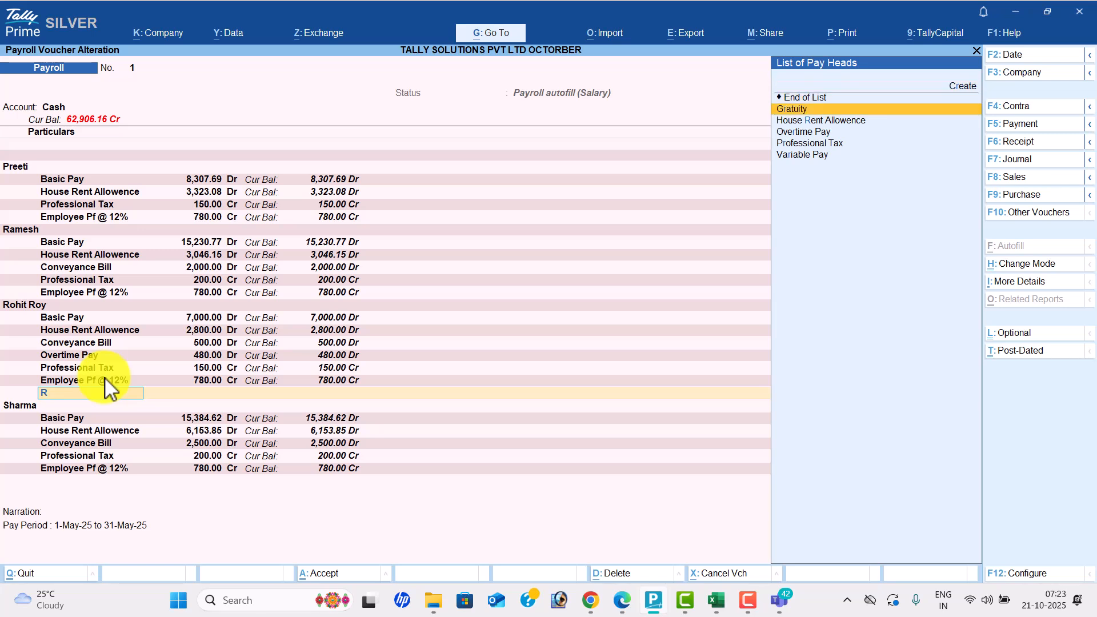
pyautogui.press('BackSpace')
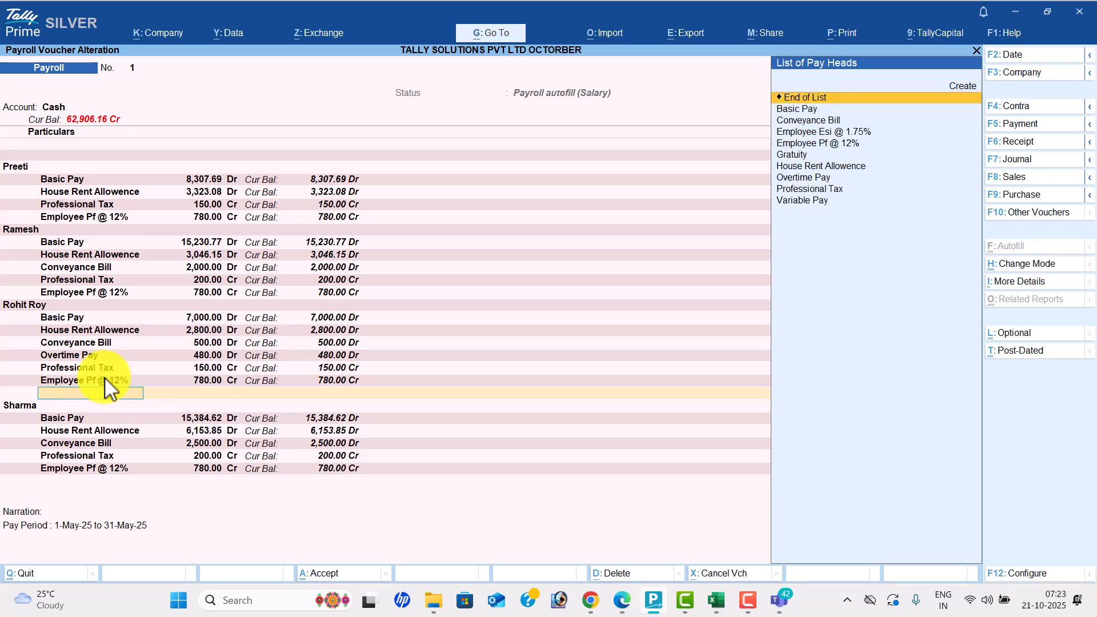
pyautogui.write('va')
pyautogui.press('Return')
pyautogui.hotkey('alt', 'Tab')
pyautogui.hotkey('alt', 'Tab')
pyautogui.write('1500')
pyautogui.press('Return')
pyautogui.write('dr')
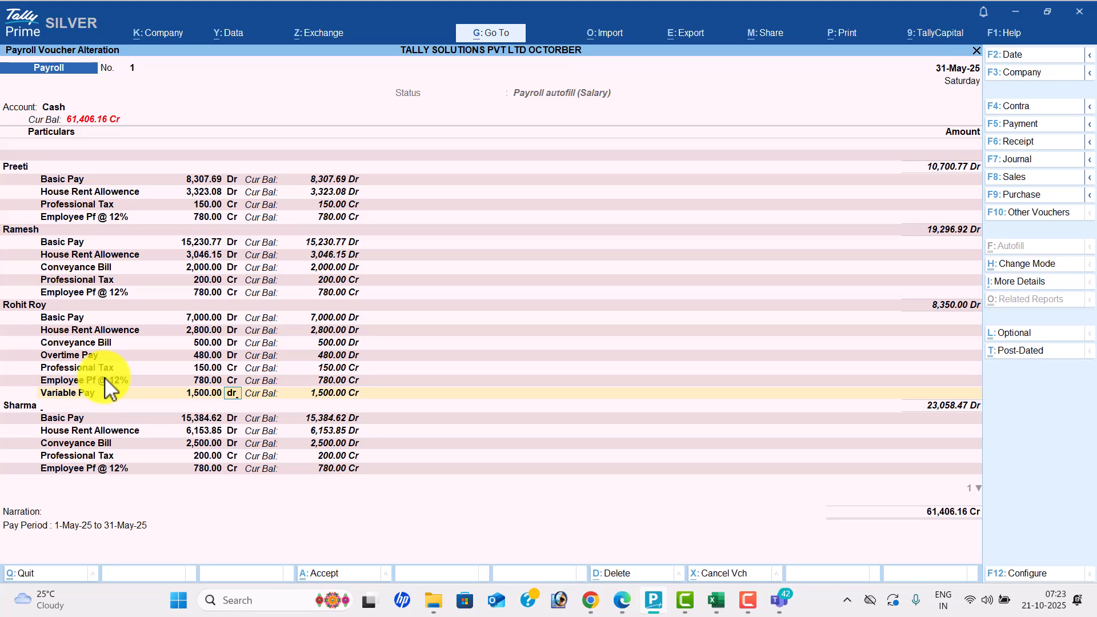
pyautogui.press('Return')
pyautogui.press('Return')
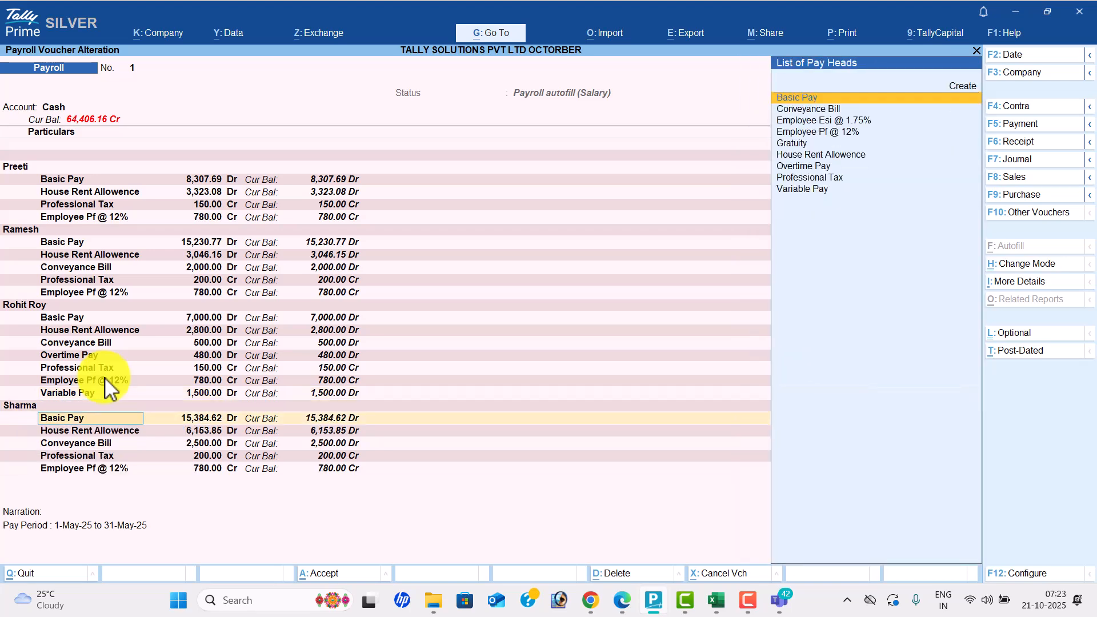
# - Add a Variable Pay line of 1,000 Dr under Sharma and re-save the voucher
pyautogui.click(87, 468)
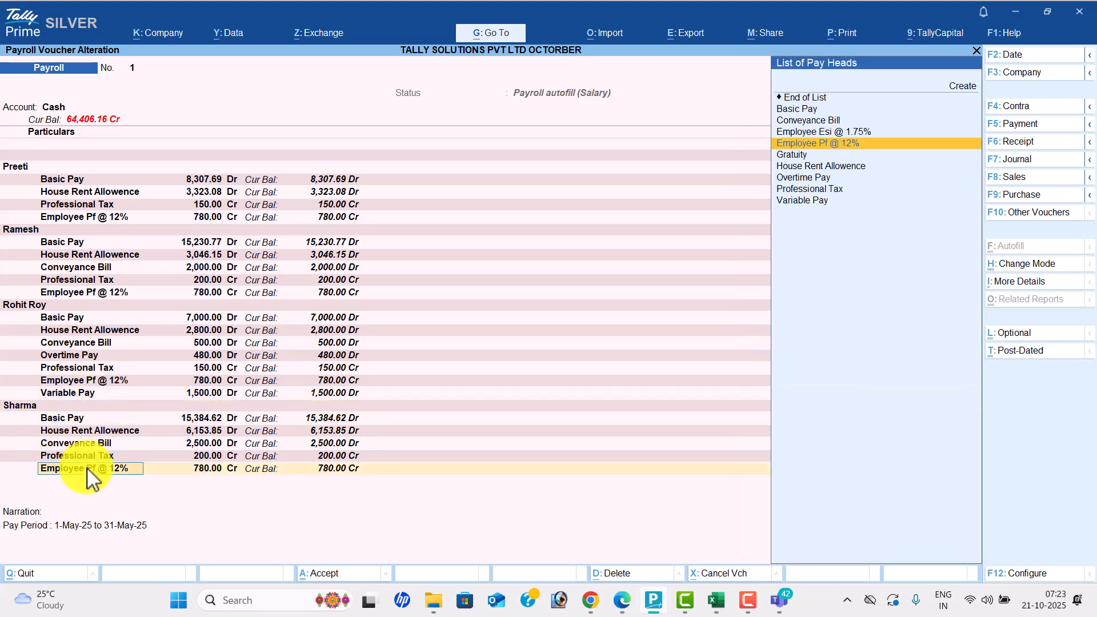
pyautogui.press('Return')
pyautogui.press('Return')
pyautogui.press('Return')
pyautogui.write('v')
pyautogui.press('Return')
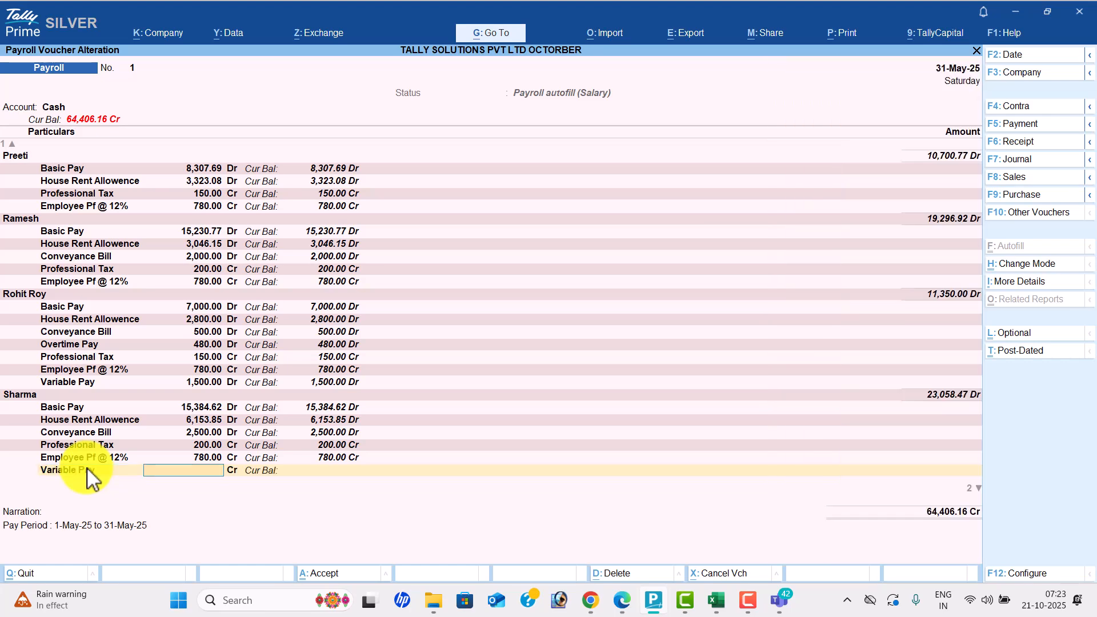
pyautogui.hotkey('alt', 'Tab')
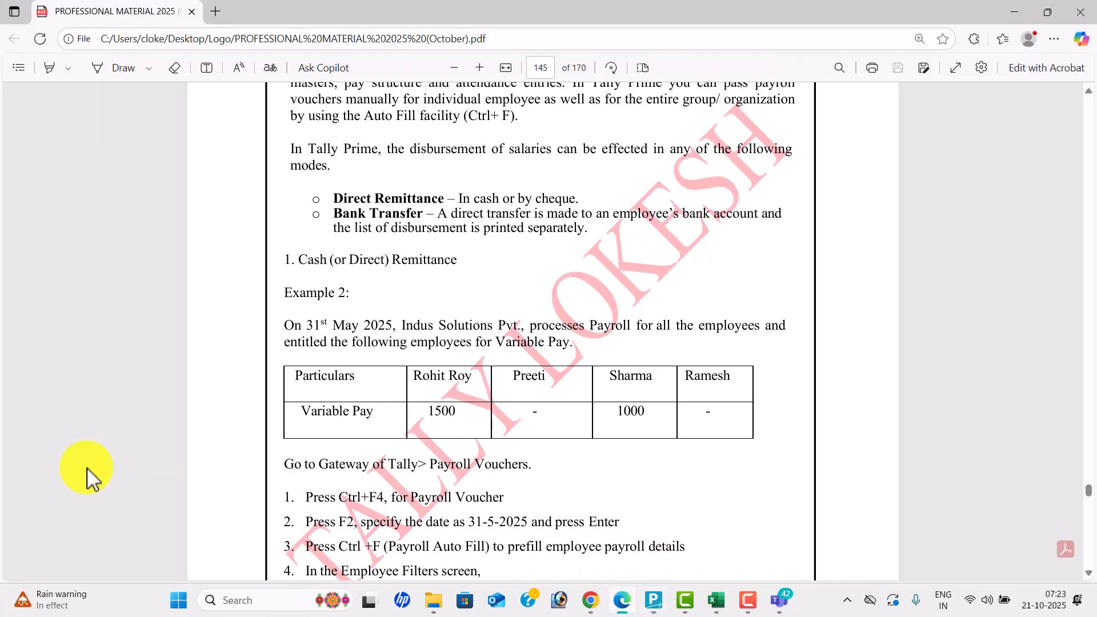
pyautogui.hotkey('alt', 'Tab')
pyautogui.write('1,000')
pyautogui.press('Return')
pyautogui.write('d')
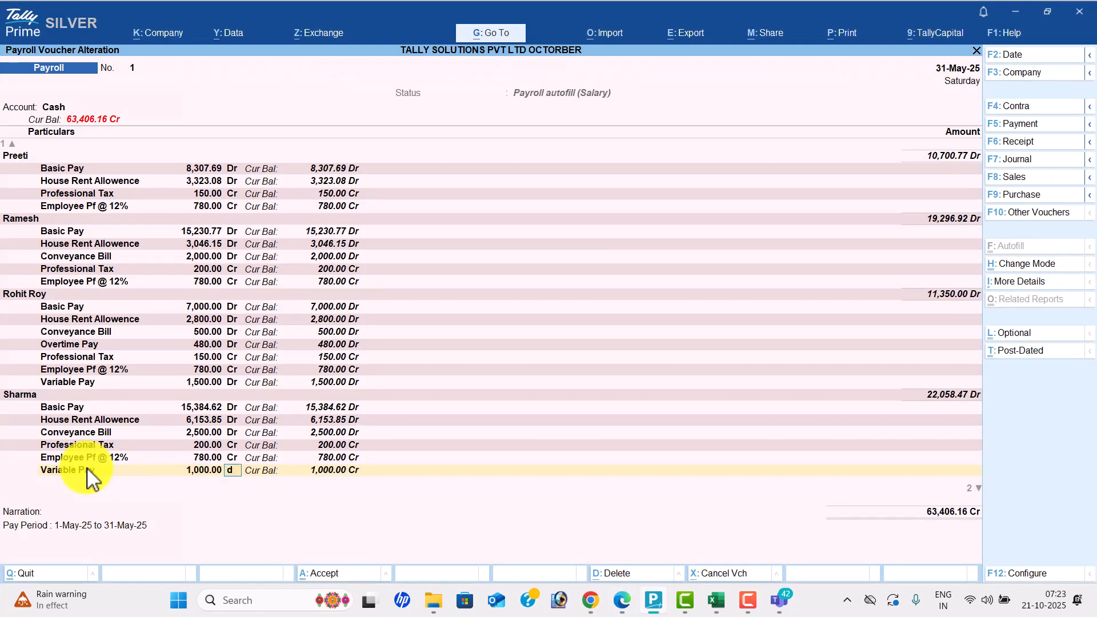
pyautogui.press('Return')
pyautogui.press('Return')
pyautogui.press('Return')
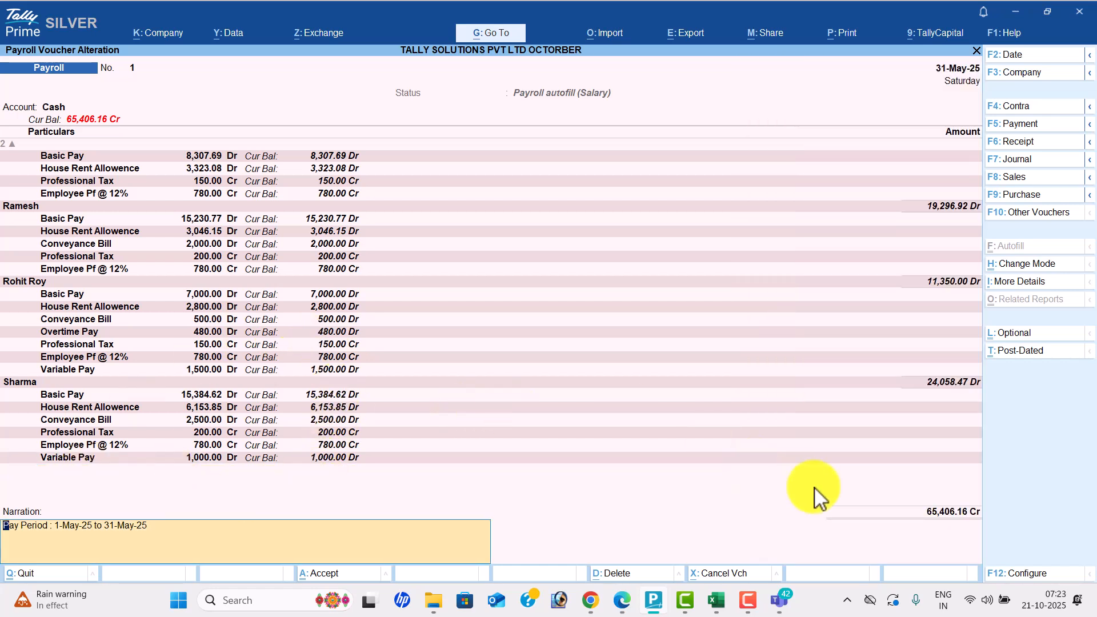
pyautogui.press('Return')
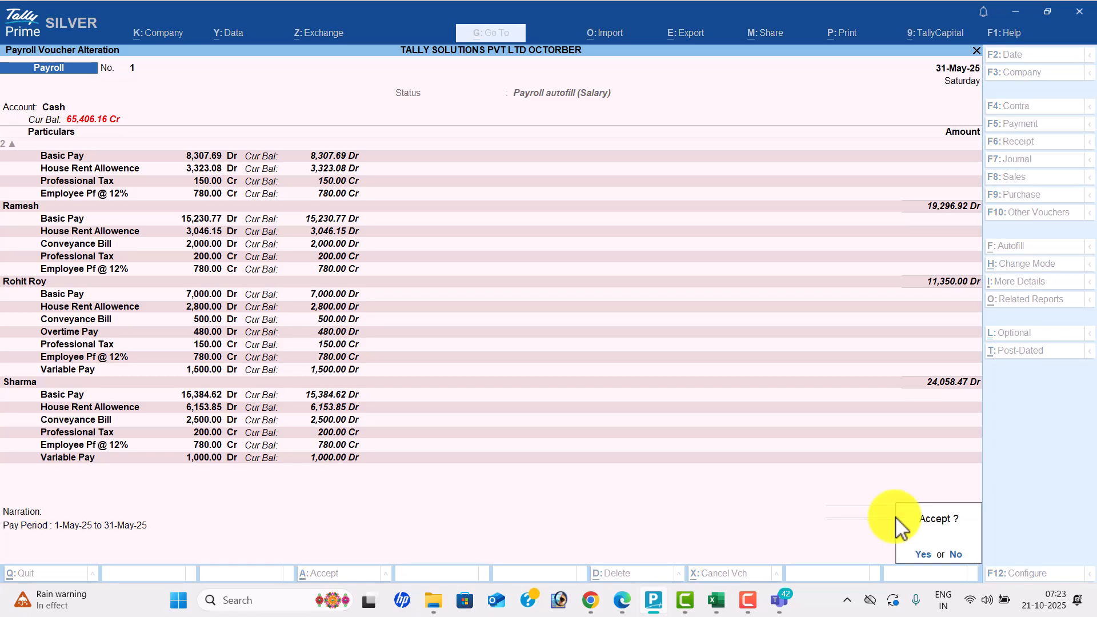
pyautogui.press('Return')
# - Scroll ahead in the PDF guide to the next exercise, then return to TallyPrime
pyautogui.hotkey('alt', 'Tab')
pyautogui.scroll(-8, 896, 516)
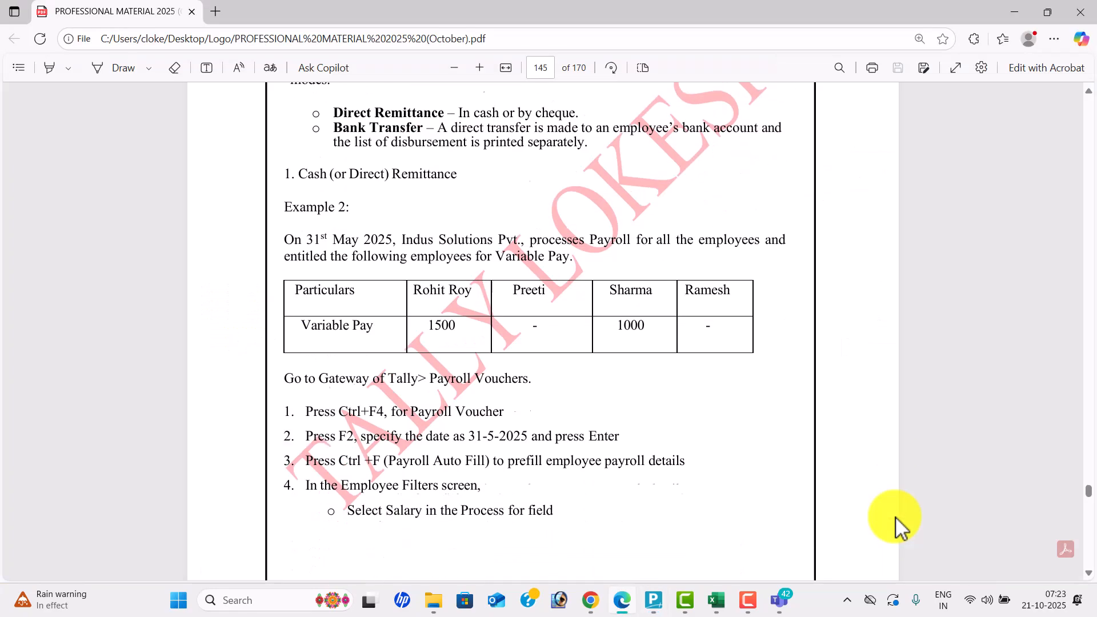
pyautogui.scroll(-20, 896, 516)
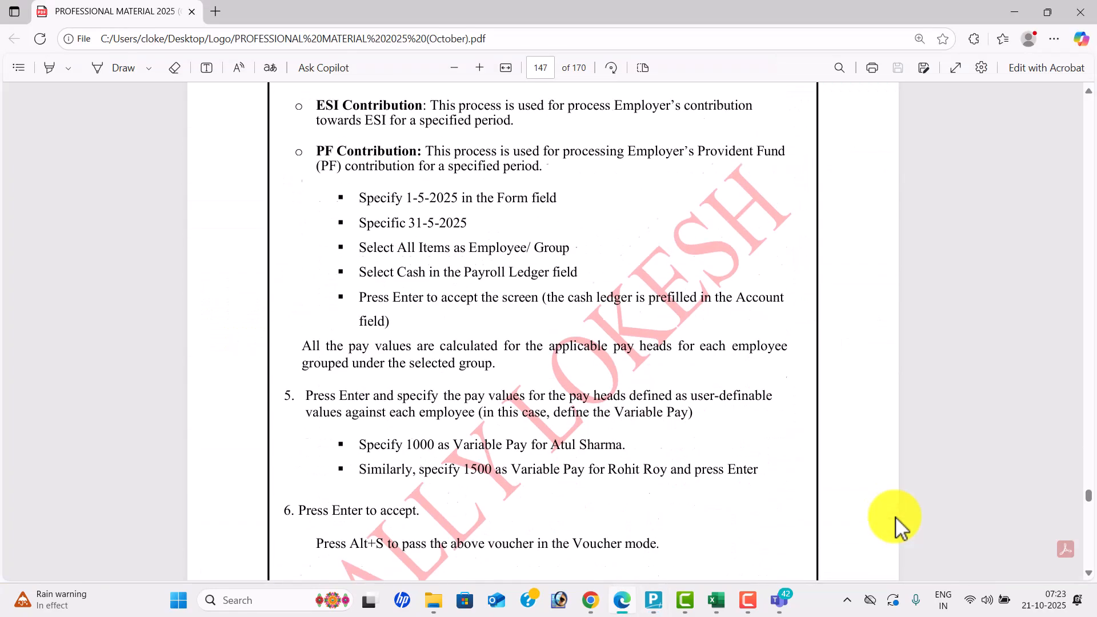
pyautogui.scroll(-20, 896, 516)
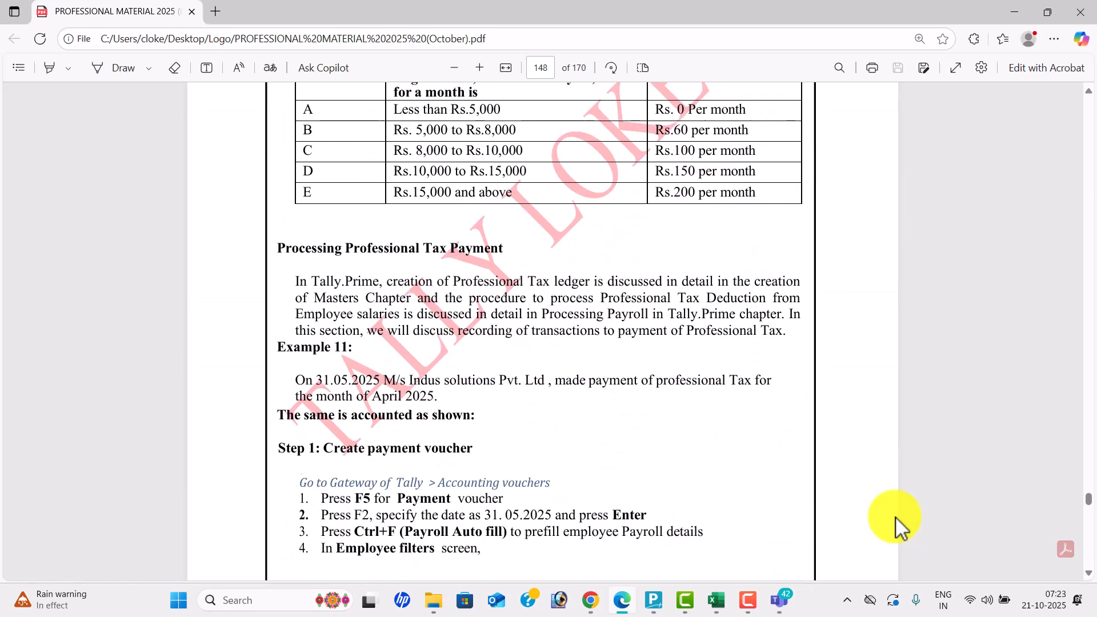
pyautogui.hotkey('alt', 'Tab')
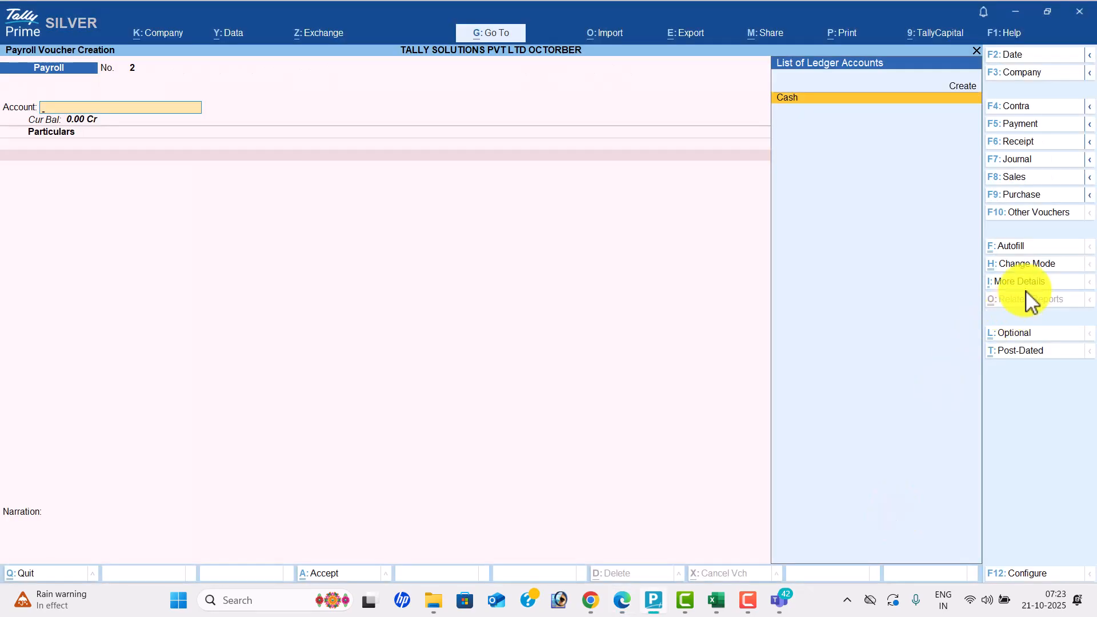
# - Autofill a Cash Payment voucher with Professional Tax Payment totalling 700.00, save it, and exit
pyautogui.click(1034, 128)
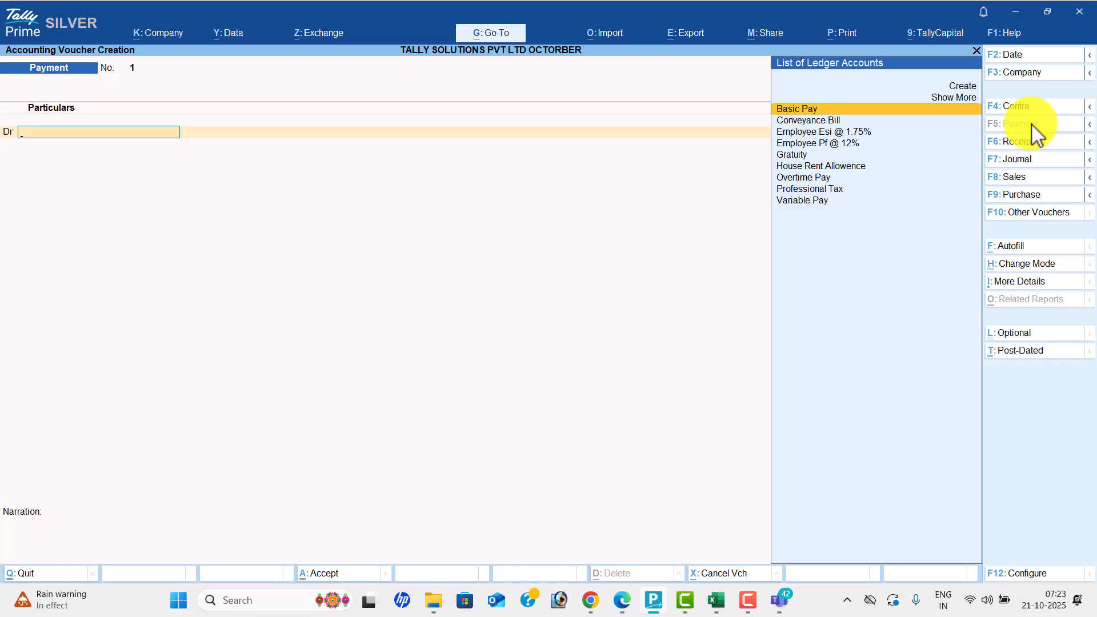
pyautogui.click(1020, 248)
pyautogui.press('Up')
pyautogui.press('Return')
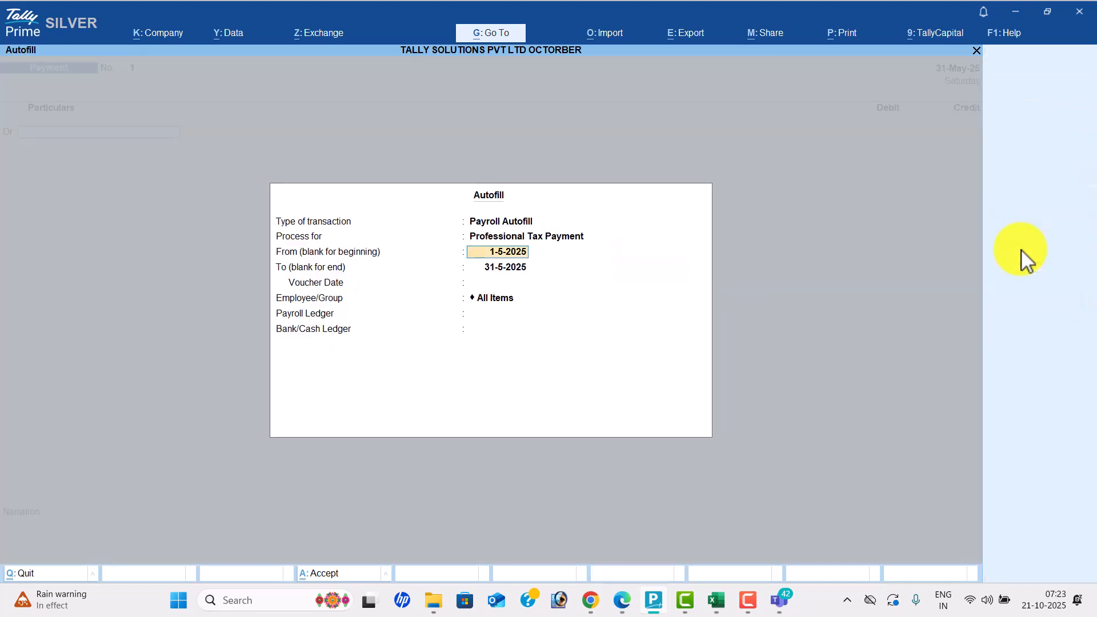
pyautogui.press('Return')
pyautogui.press('Return')
pyautogui.press('Return')
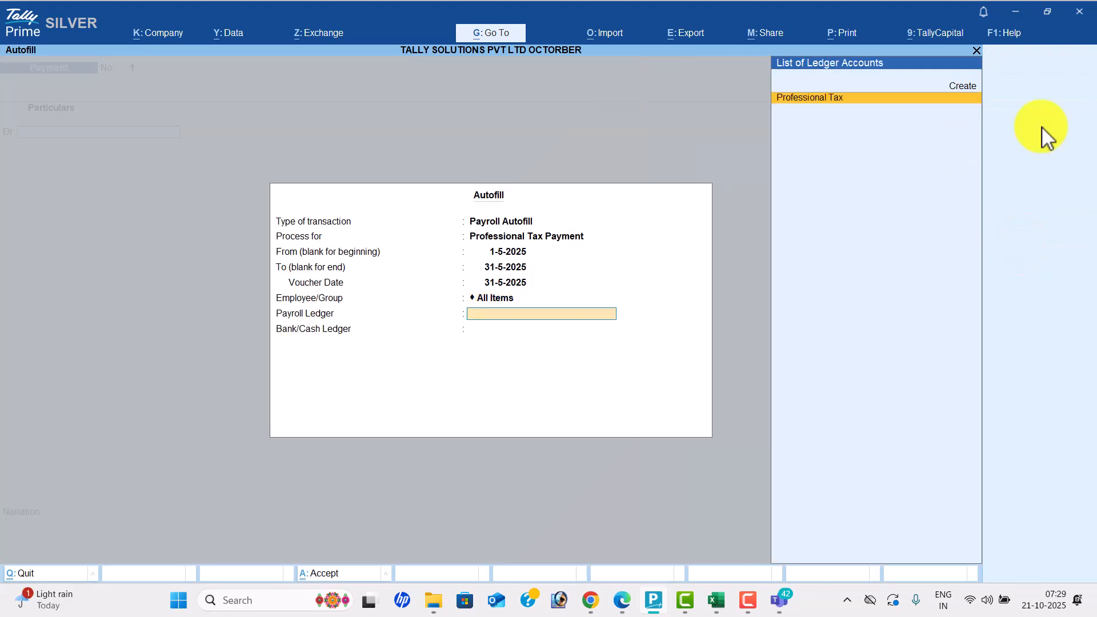
pyautogui.press('Return')
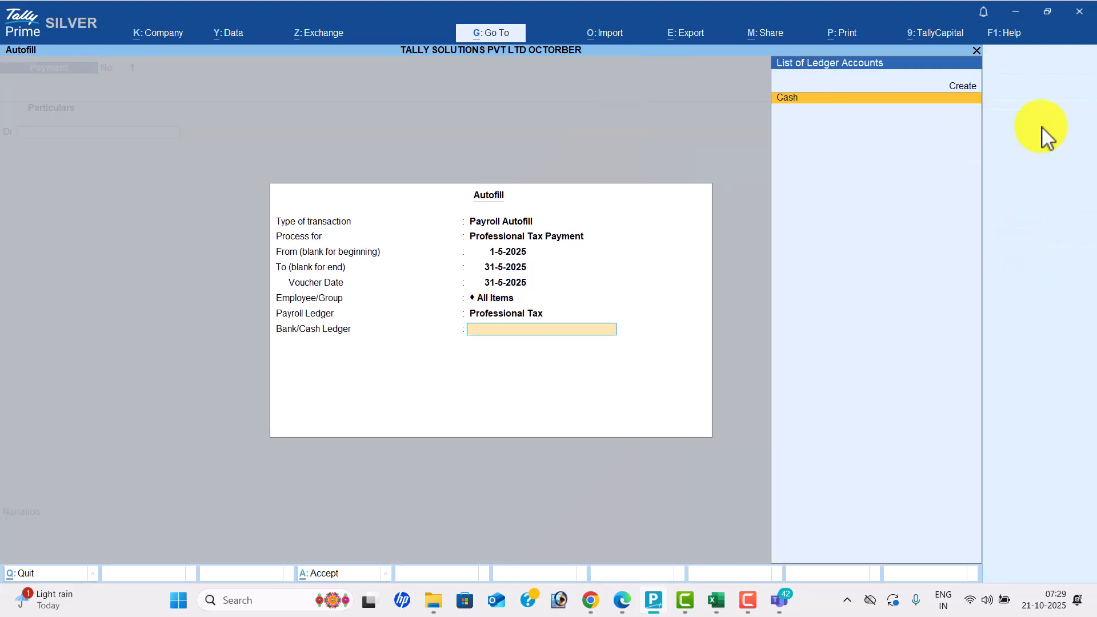
pyautogui.press('Return')
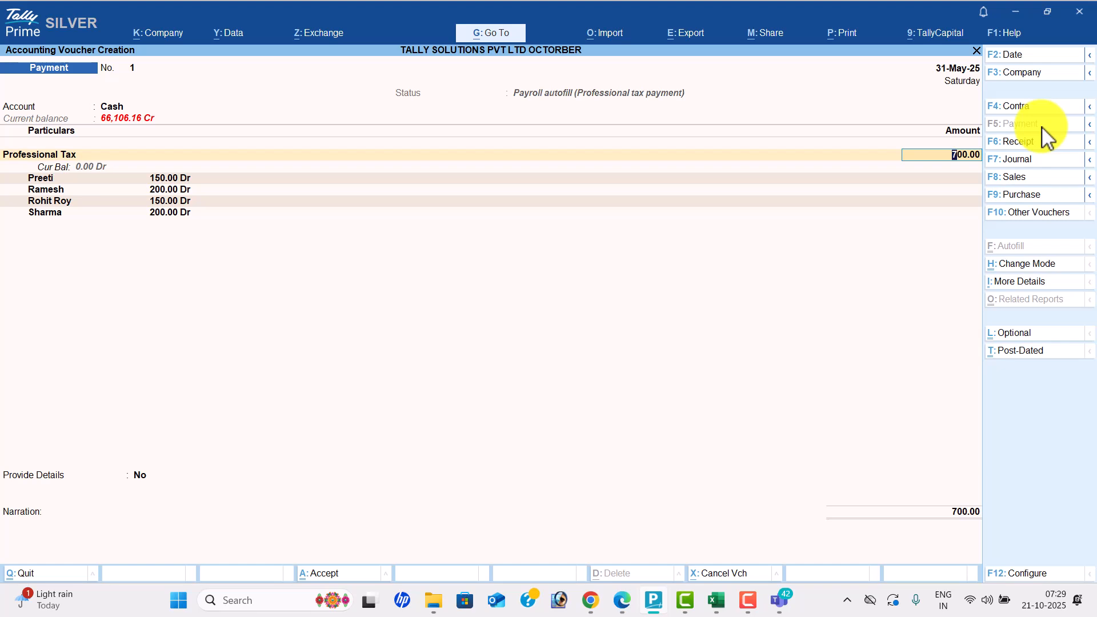
pyautogui.press('Return')
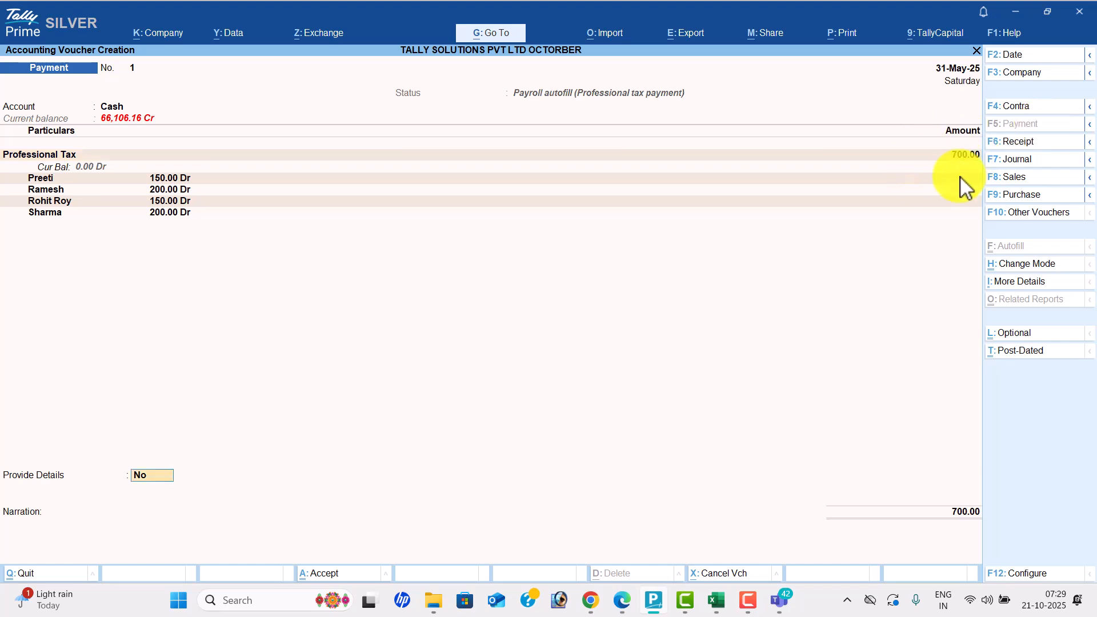
pyautogui.press('Return')
pyautogui.press('Return')
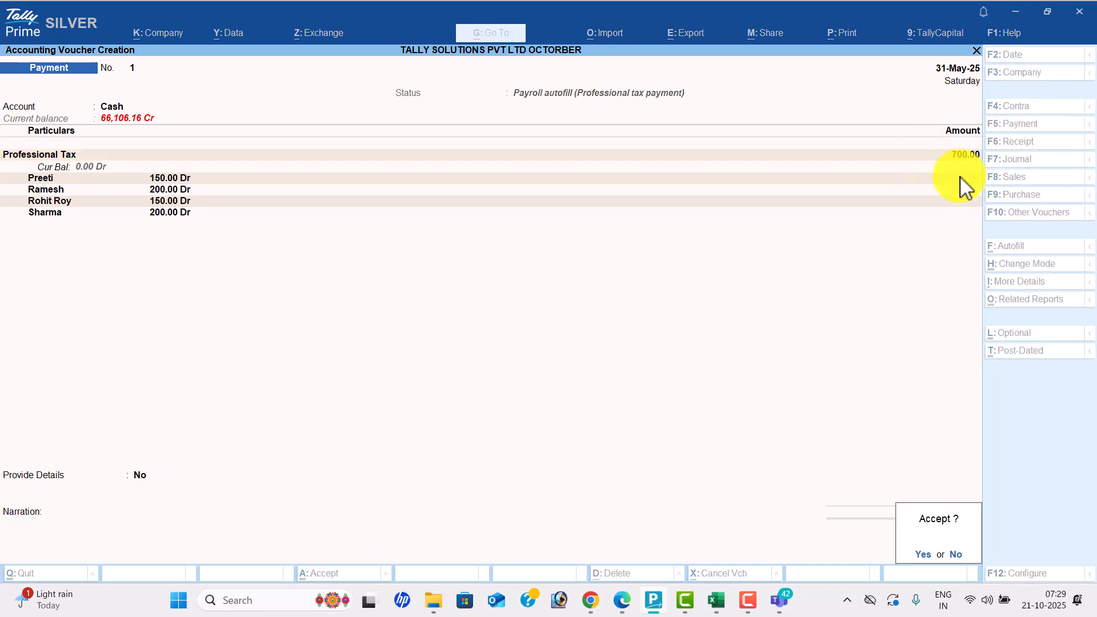
pyautogui.press('Return')
pyautogui.press('Escape')
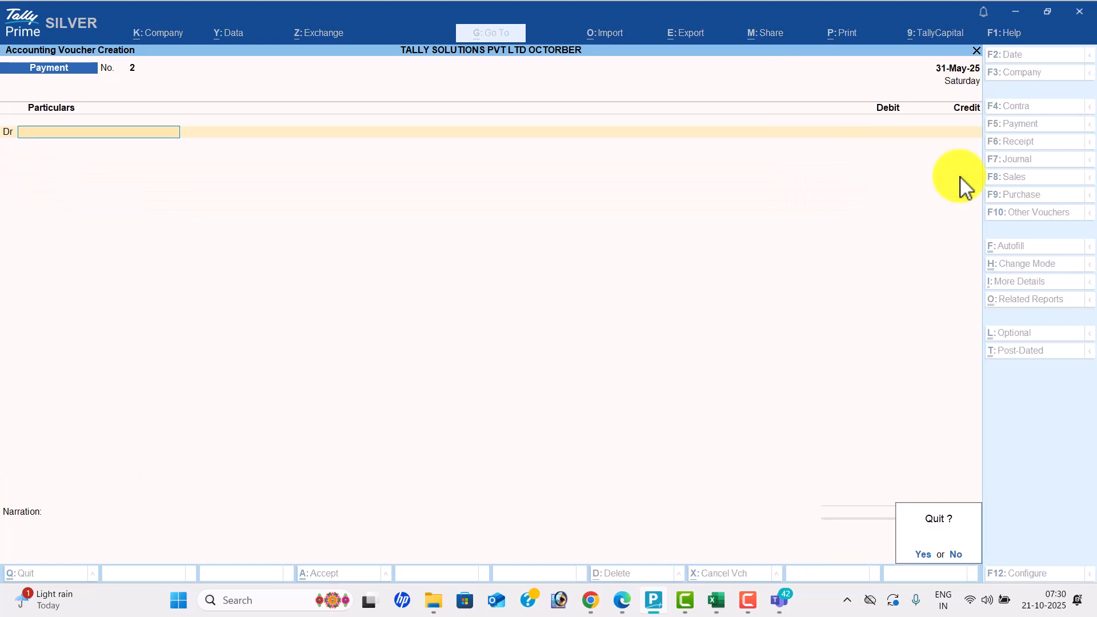
# - Quit voucher entry and display the first employee's May-2025 pay slip from Payroll Reports
pyautogui.press('y')
pyautogui.press('Down')
pyautogui.press('Down')
pyautogui.press('Down')
pyautogui.press('Down')
pyautogui.press('Down')
pyautogui.press('Down')
pyautogui.press('Down')
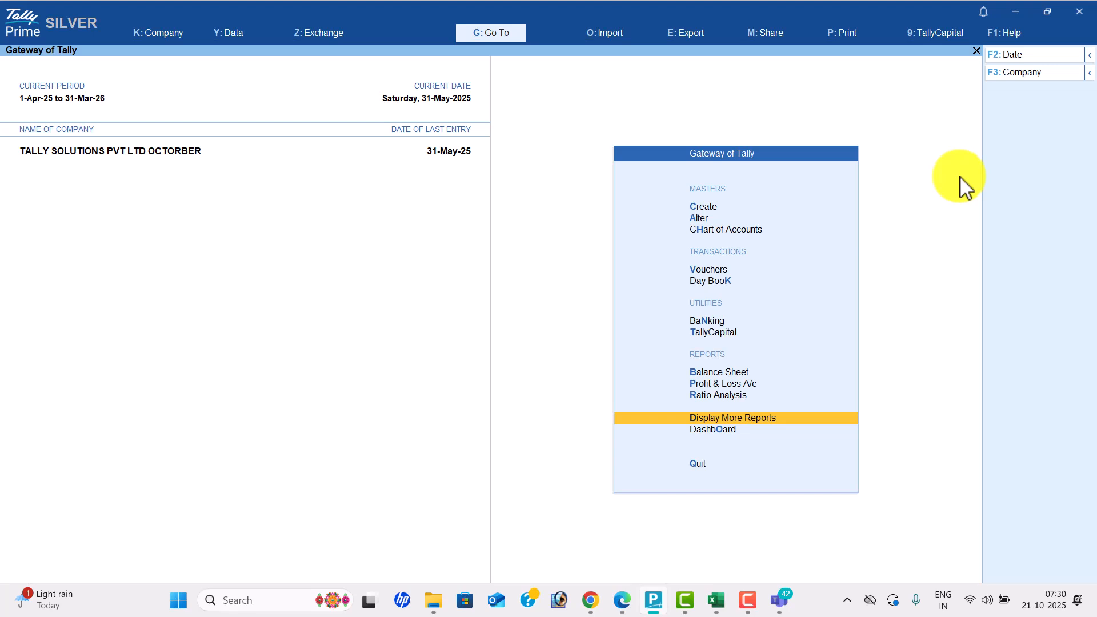
pyautogui.press('Return')
pyautogui.press('Down')
pyautogui.press('Down')
pyautogui.press('Down')
pyautogui.press('Down')
pyautogui.press('Down')
pyautogui.press('Down')
pyautogui.press('Down')
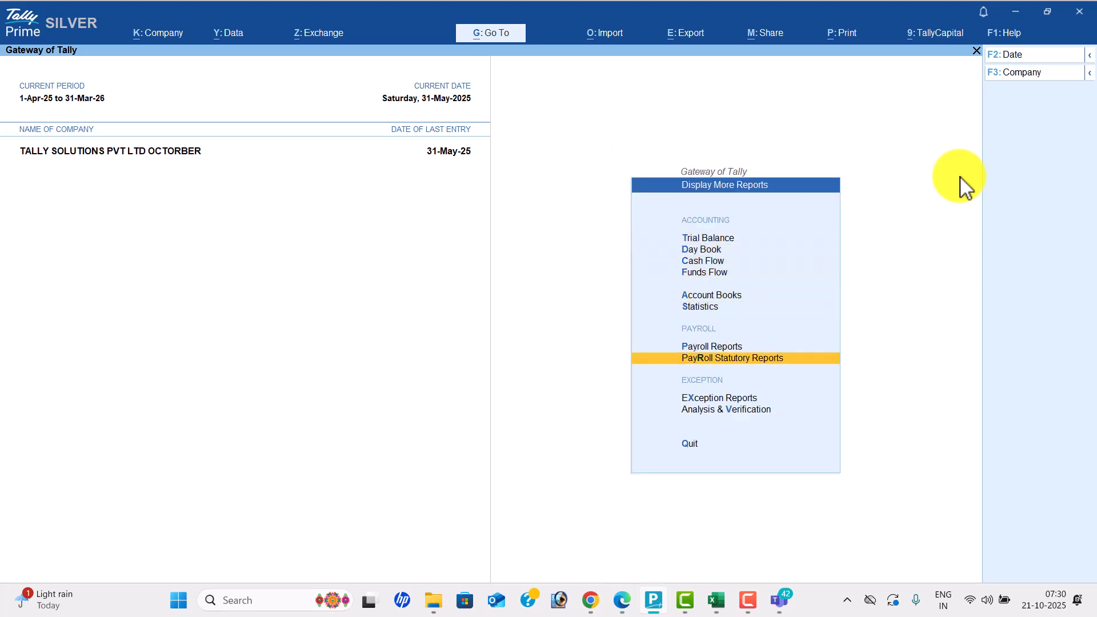
pyautogui.press('Up')
pyautogui.press('Return')
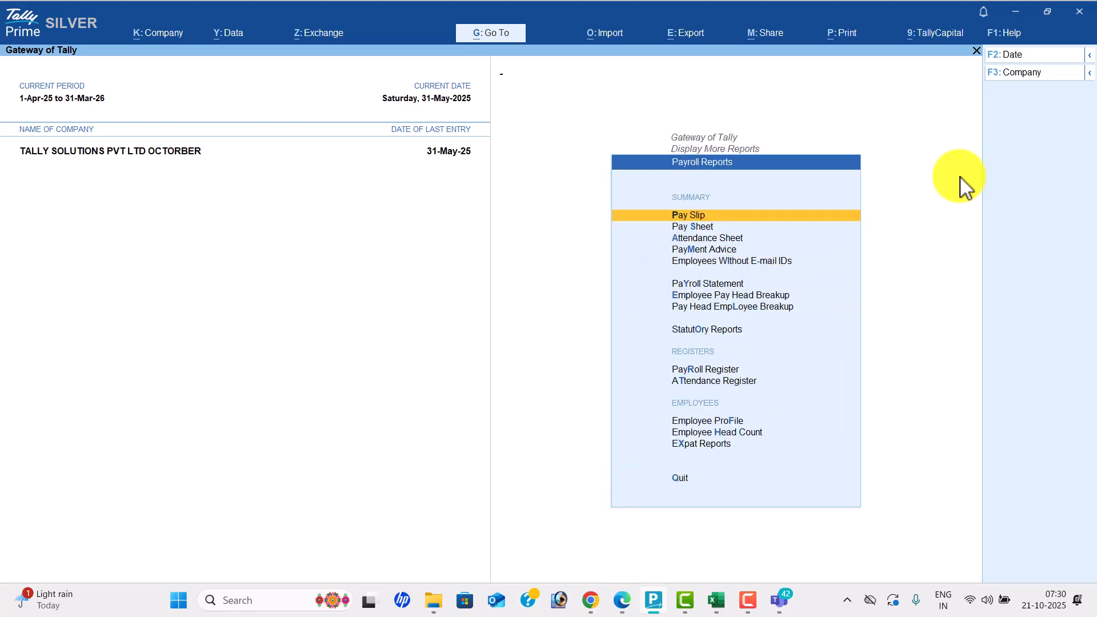
pyautogui.press('Return')
pyautogui.press('Down')
pyautogui.press('Down')
pyautogui.press('Down')
pyautogui.press('Down')
pyautogui.press('Down')
pyautogui.press('Down')
pyautogui.press('Return')
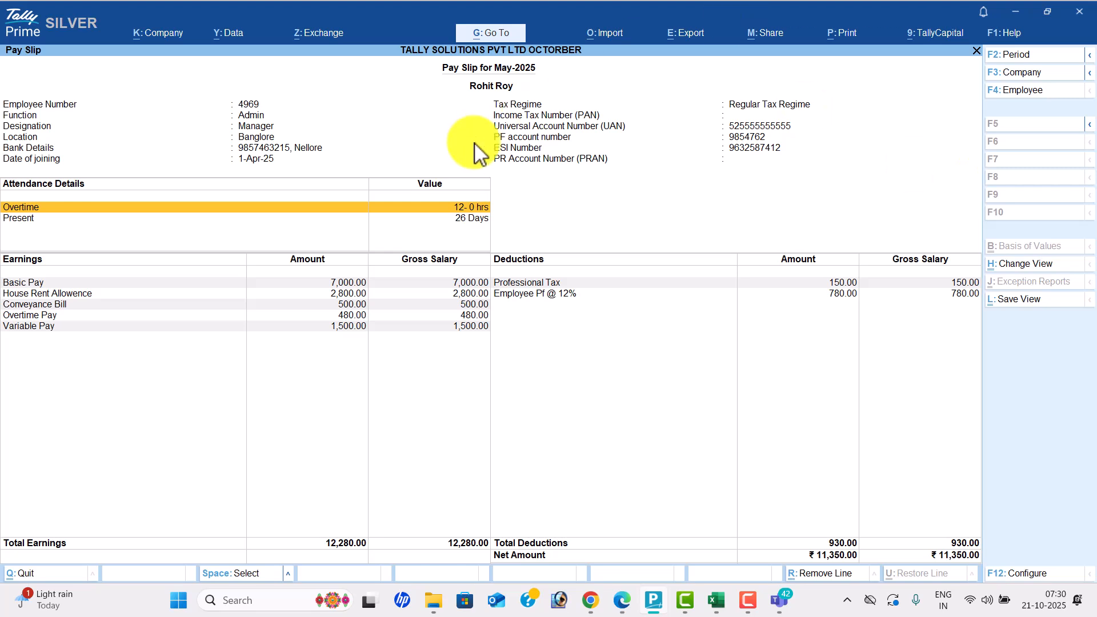
# - Check its attendance, Overtime and Basic Pay rows, then switch to a second employee's pay slip
pyautogui.press('Down')
pyautogui.press('Up')
pyautogui.press('Down')
pyautogui.press('Down')
pyautogui.press('Down')
pyautogui.press('Up')
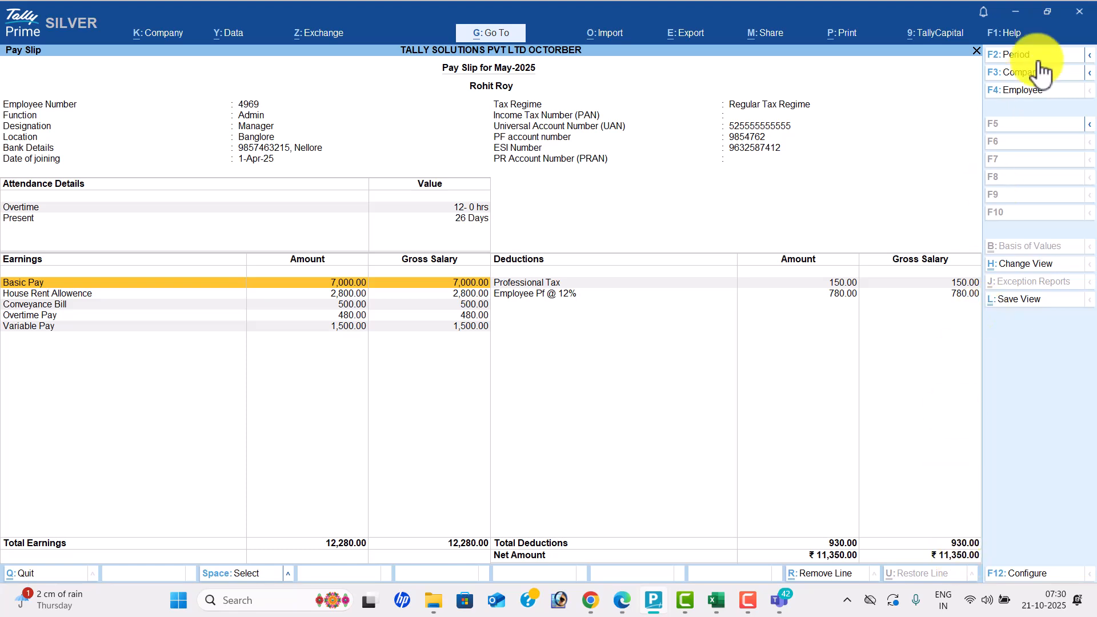
pyautogui.click(1040, 91)
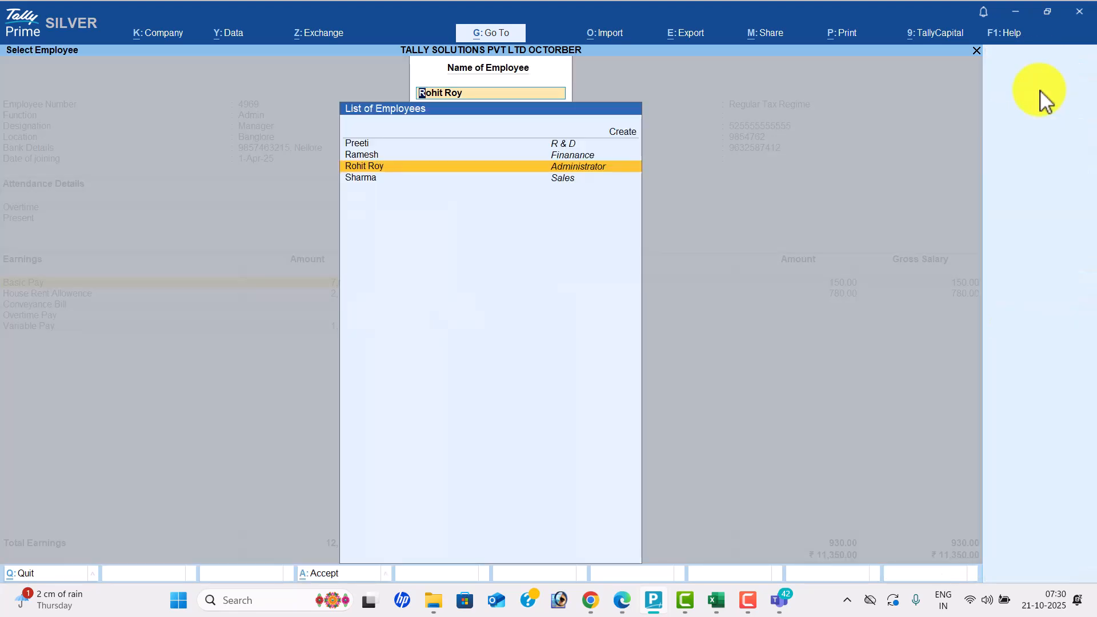
pyautogui.press('Down')
pyautogui.press('Return')
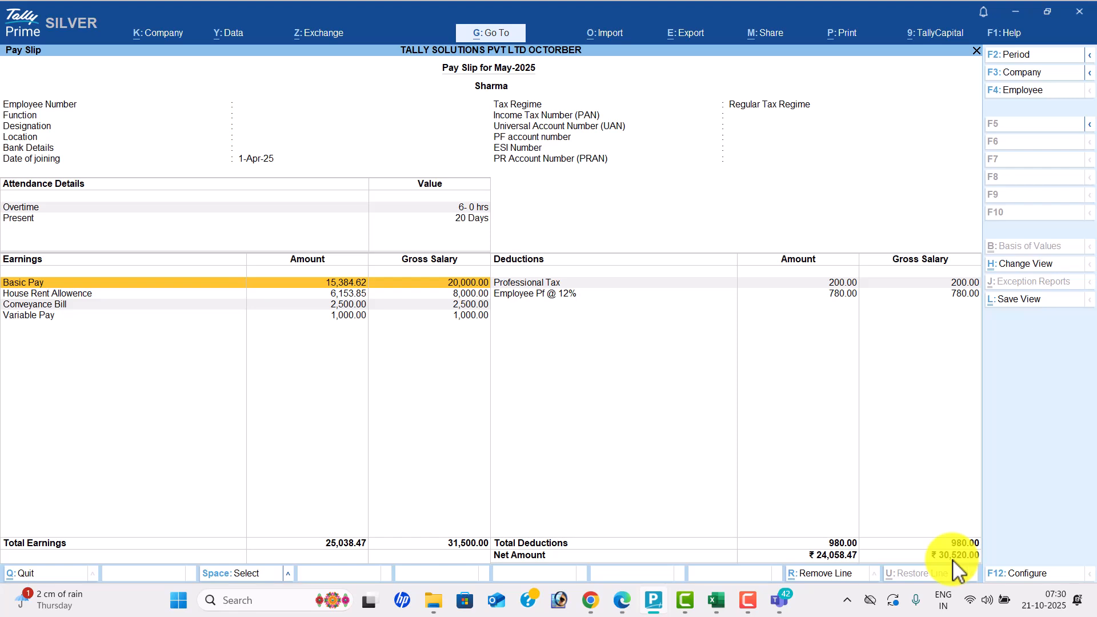
# - Switch to the Finance employee's pay slip (net pay 19,296.92) and bring up its print settings
pyautogui.click(1025, 91)
pyautogui.press('Up')
pyautogui.press('Up')
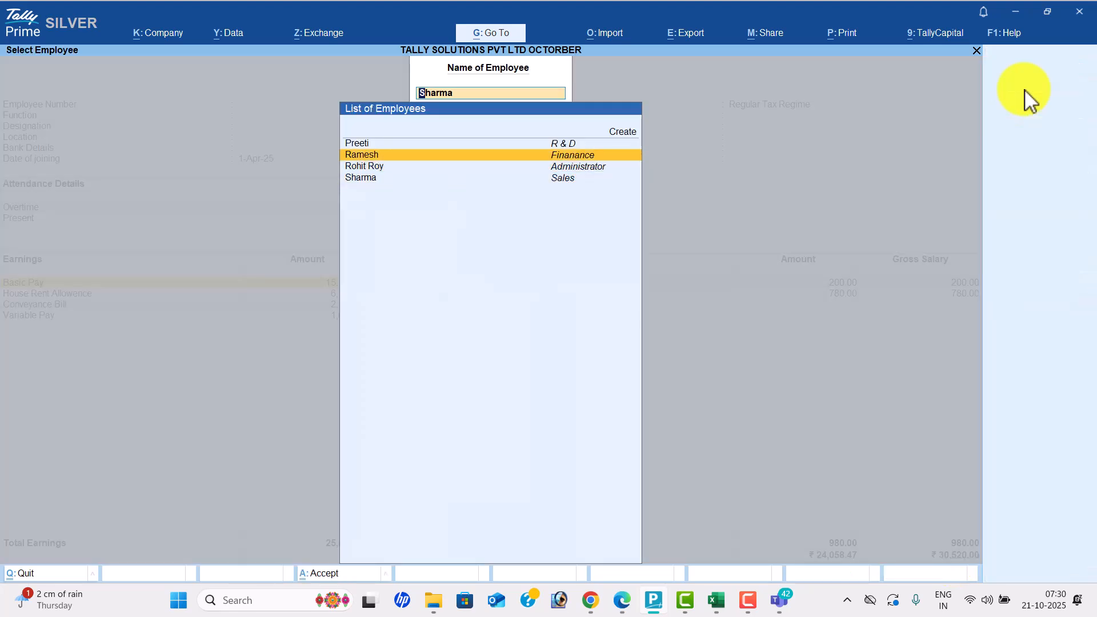
pyautogui.press('Return')
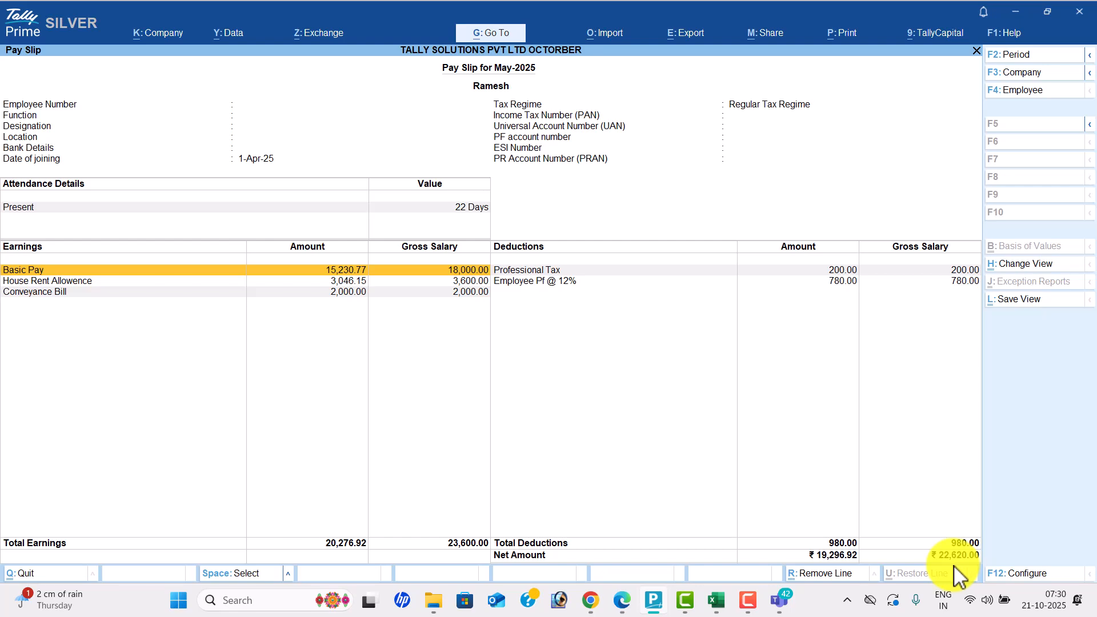
pyautogui.hotkey('ctrl', 'p')
# - Preview the Finance employee's pay slip printout zoomed in, then back out of the print settings and report
pyautogui.press('i')
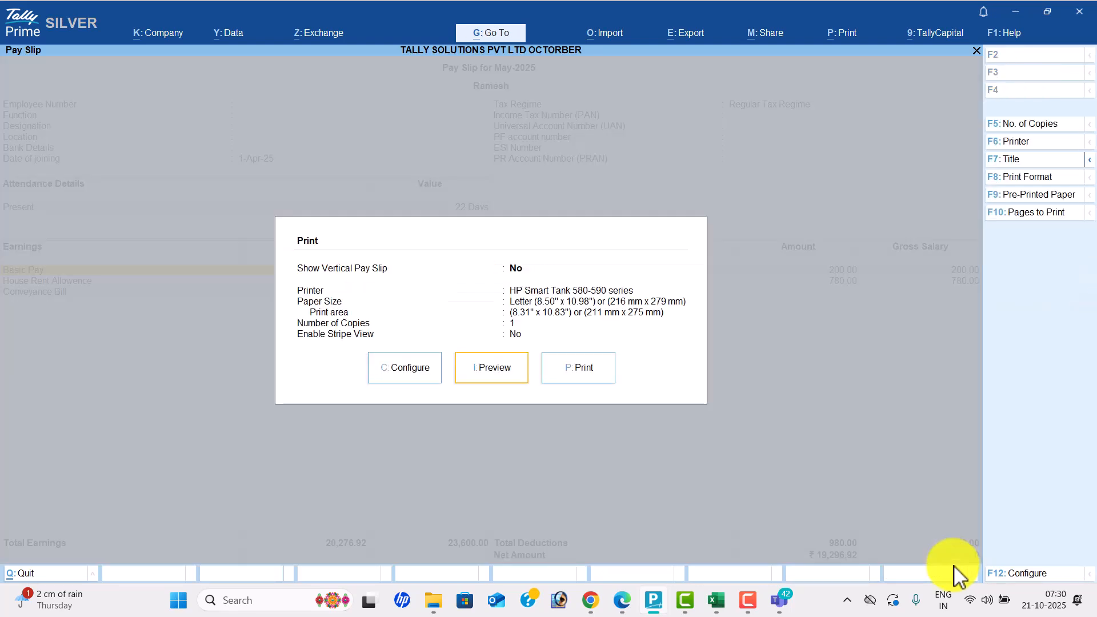
pyautogui.hotkey('alt', 'z')
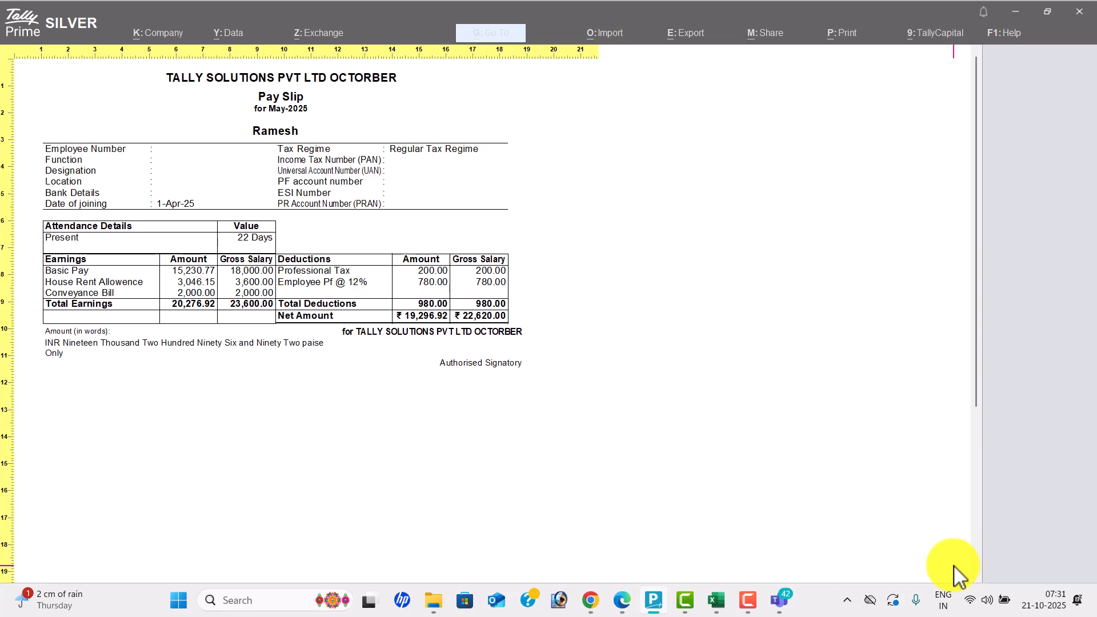
pyautogui.hotkey('alt', 'z')
pyautogui.press('Escape')
pyautogui.press('Escape')
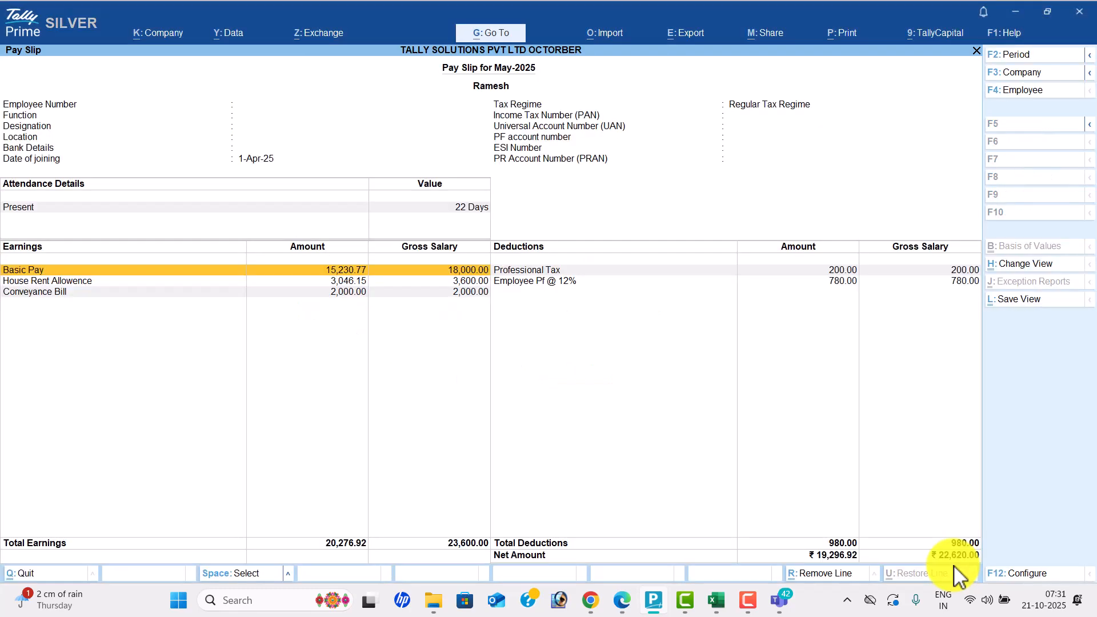
pyautogui.press('Escape')
pyautogui.press('Escape')
pyautogui.press('Escape')
pyautogui.press('Escape')
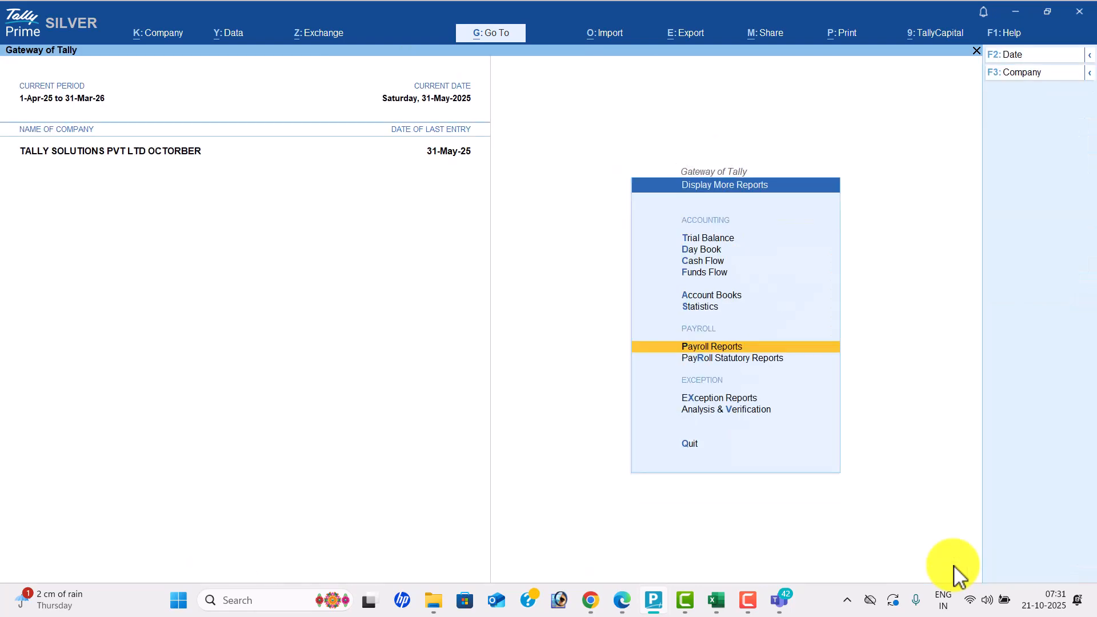
# - Switch to Microsoft Teams and leave the Tally Prime 77 meeting
pyautogui.hotkey('alt', 'Tab')
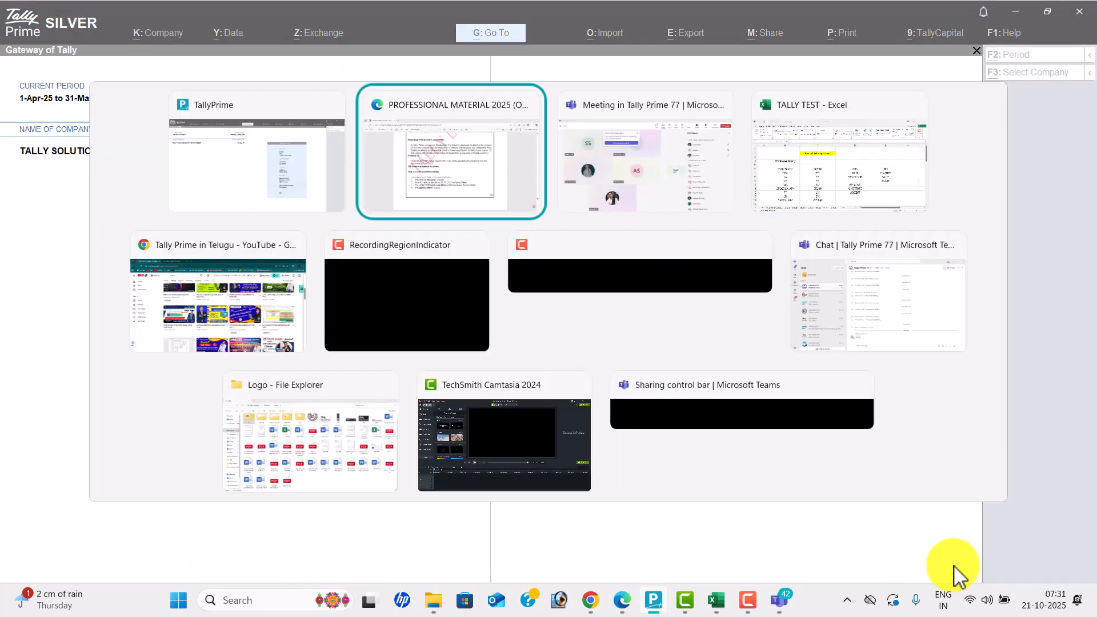
pyautogui.hotkey('alt', 'Tab')
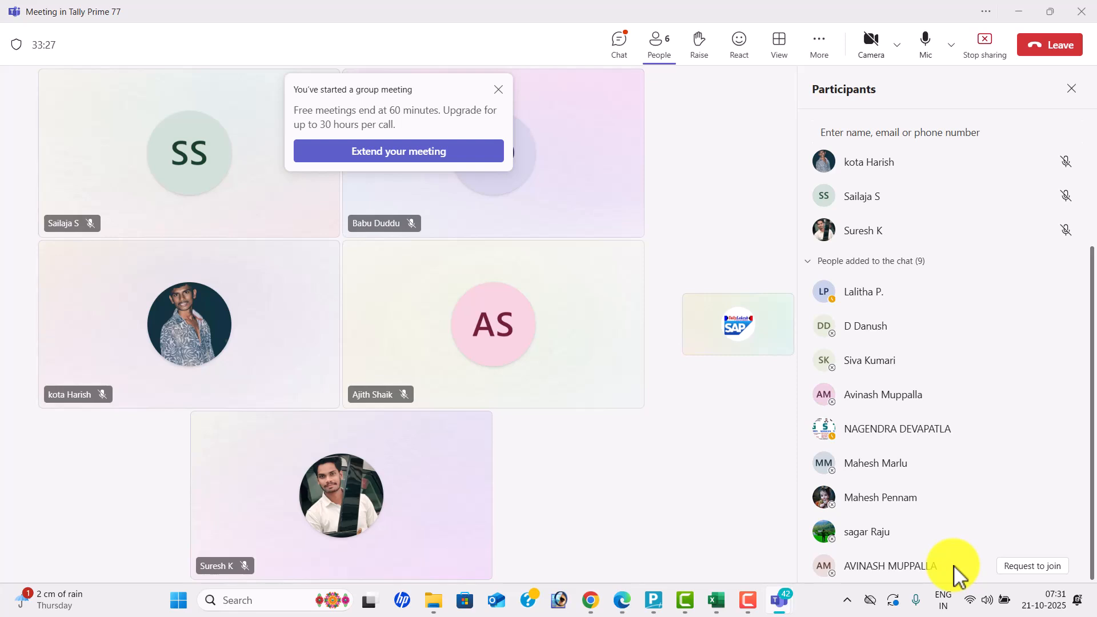
pyautogui.click(1056, 58)
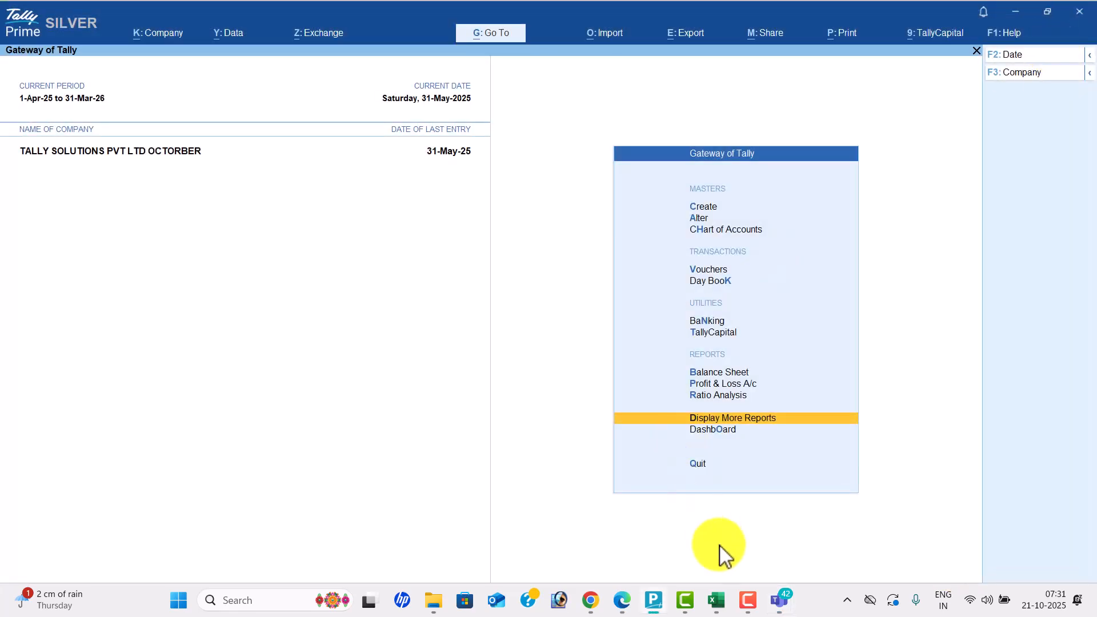